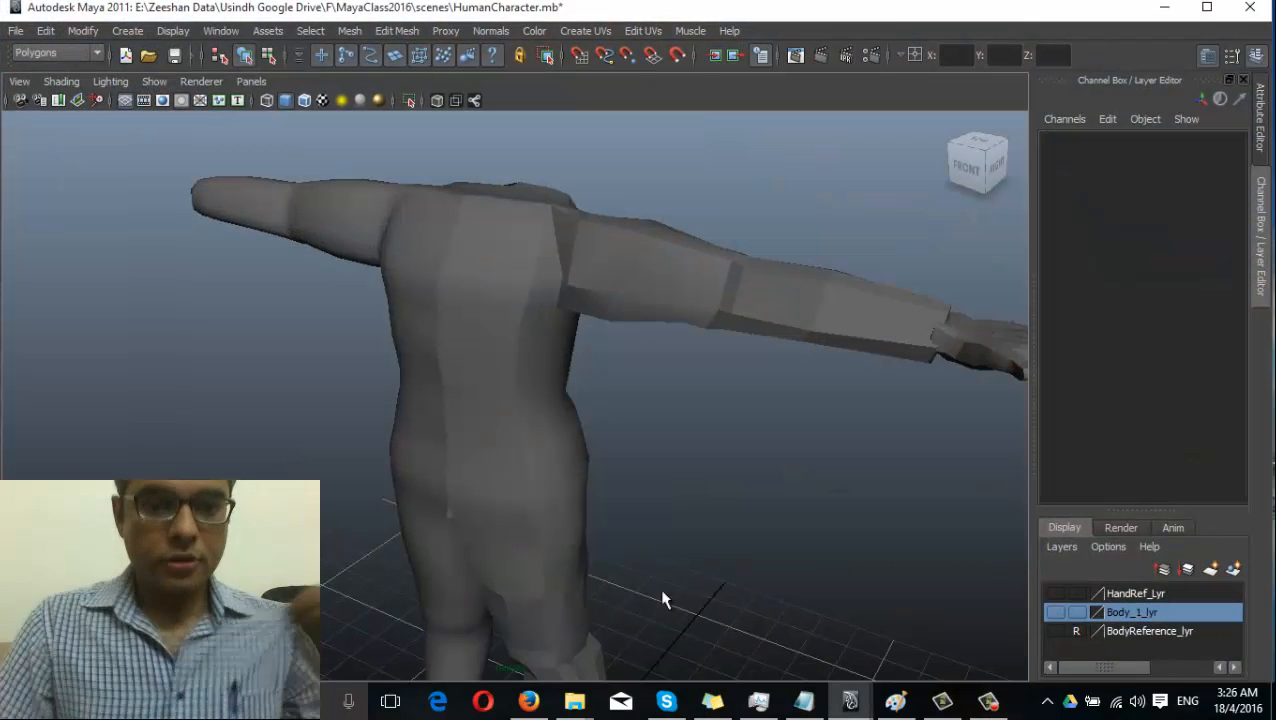
Switch to the head reference image in Paint and examine the front and side wireframes at 200% zoom
{"action": "mouse_move", "coordinate": [683, 492]}
{"action": "left_mouse_down", "text": "alt"}
{"action": "mouse_move", "coordinate": [703, 512]}
{"action": "mouse_move", "coordinate": [487, 529]}
{"action": "mouse_move", "coordinate": [681, 527]}
{"action": "mouse_move", "coordinate": [592, 265]}
{"action": "mouse_move", "coordinate": [481, 450]}
{"action": "mouse_move", "coordinate": [464, 438]}
{"action": "mouse_move", "coordinate": [695, 475]}
{"action": "mouse_move", "coordinate": [382, 469]}
{"action": "mouse_move", "coordinate": [584, 416]}
{"action": "left_mouse_up", "text": "alt"}
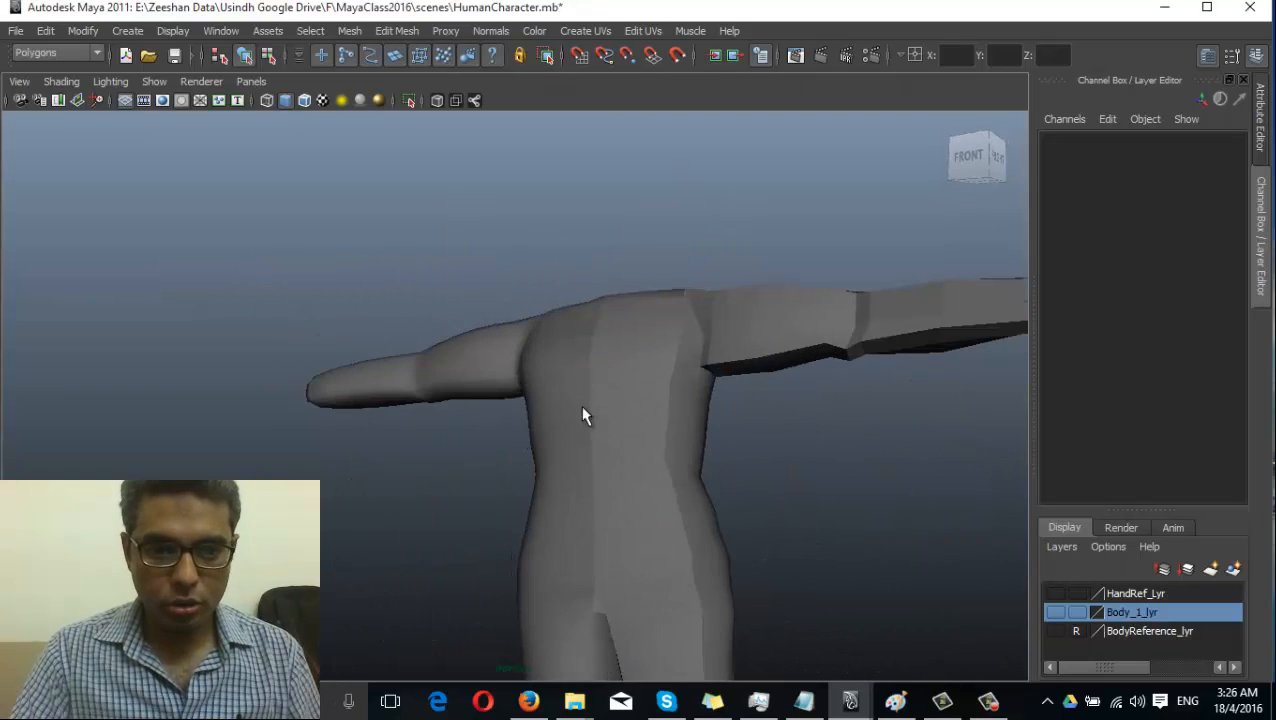
{"action": "left_click", "coordinate": [895, 701]}
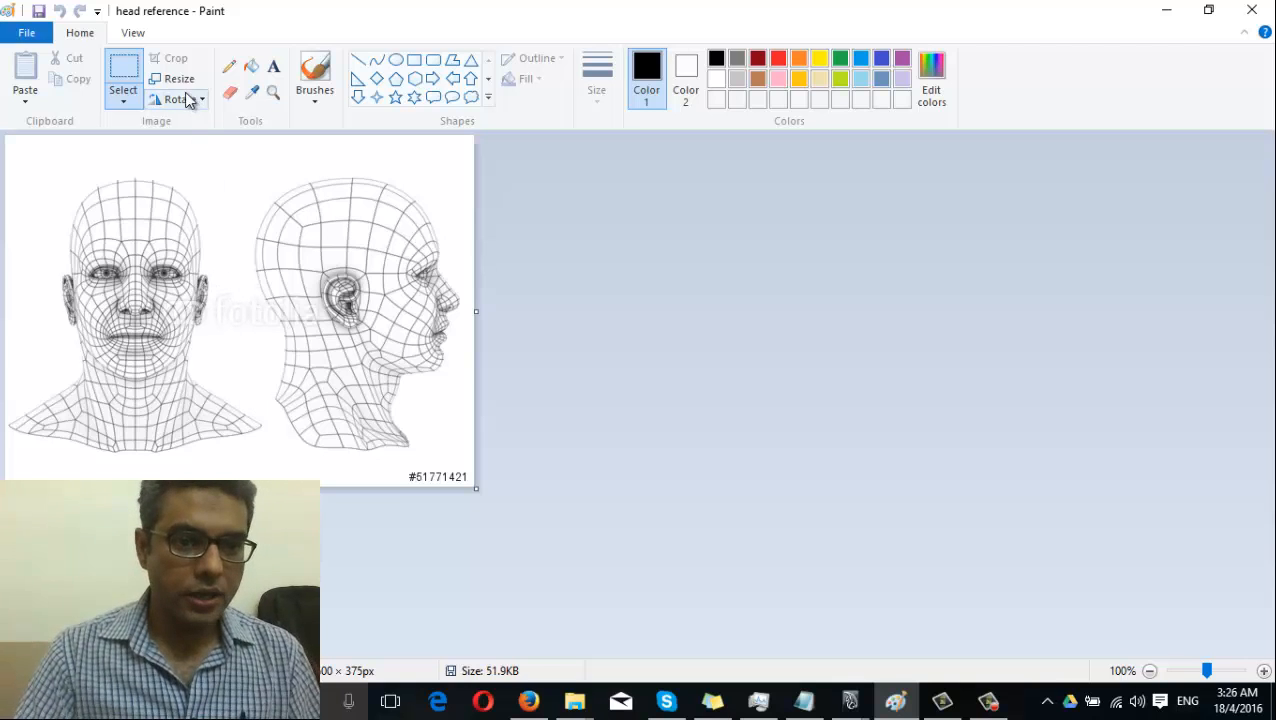
{"action": "left_click", "coordinate": [271, 93]}
{"action": "left_click", "coordinate": [165, 340]}
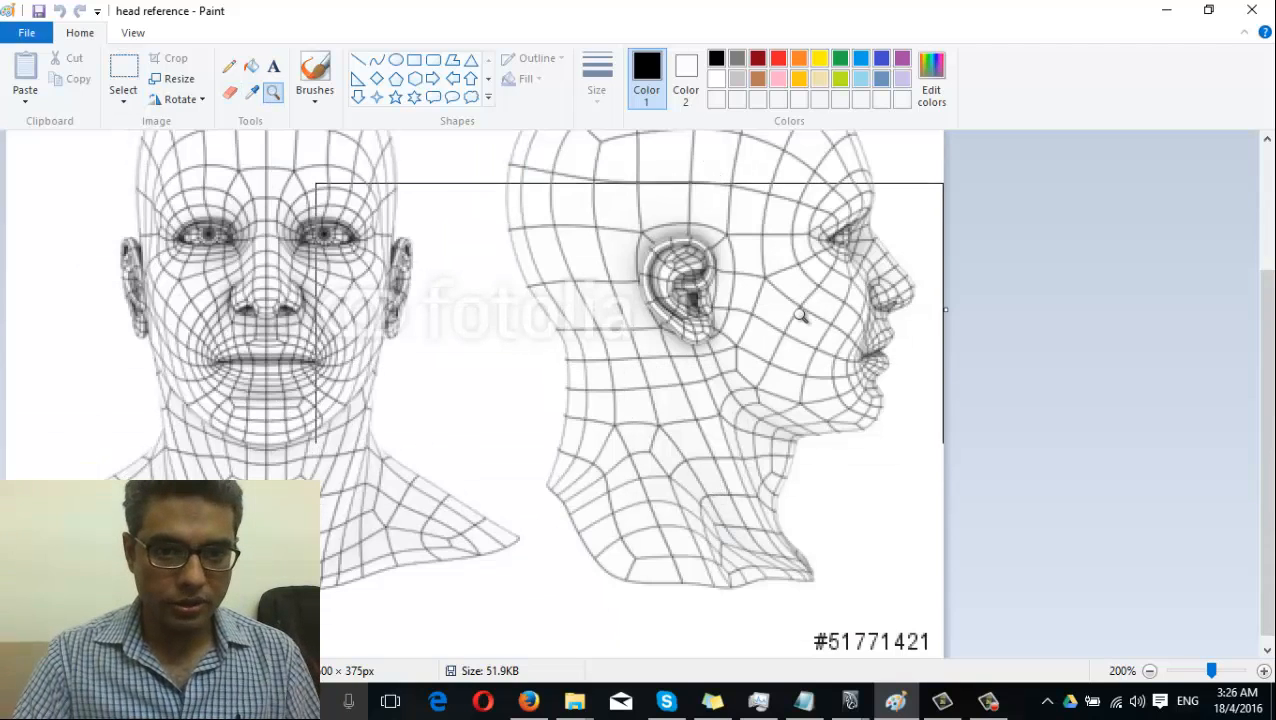
{"action": "scroll", "coordinate": [800, 315], "scroll_direction": "up", "scroll_amount": 3}
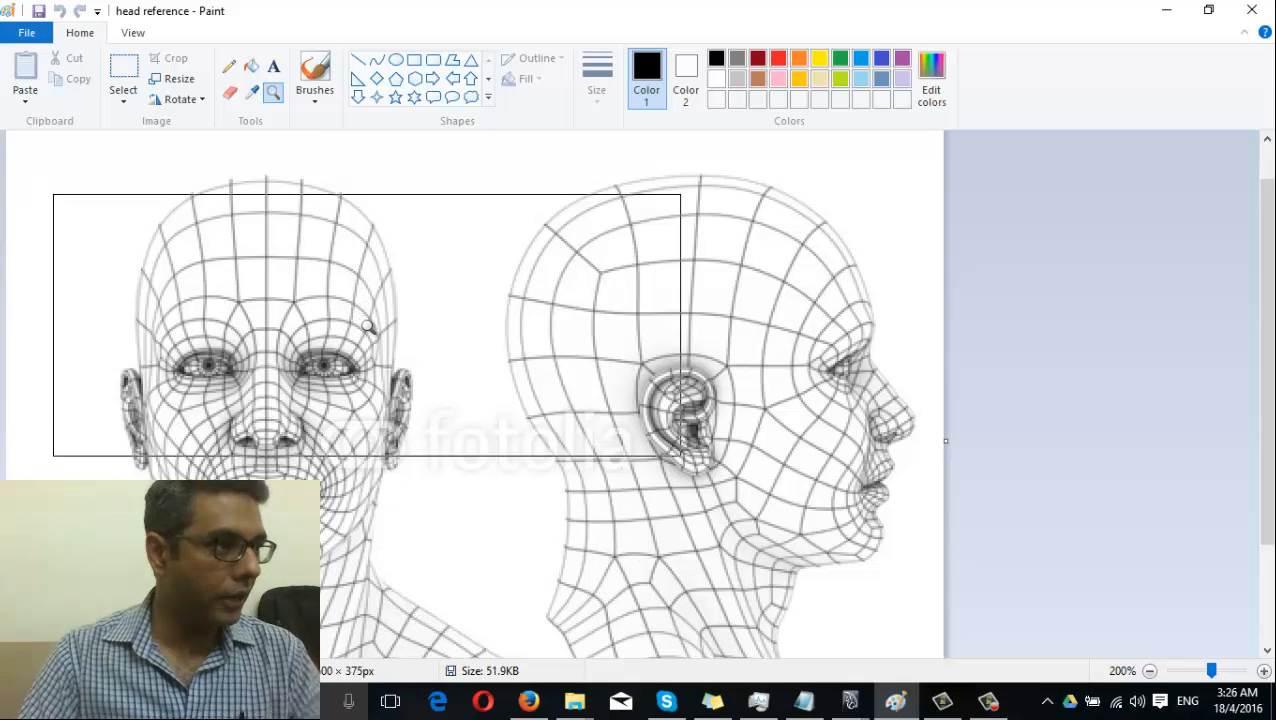
{"action": "scroll", "coordinate": [567, 390], "scroll_direction": "down", "scroll_amount": 3}
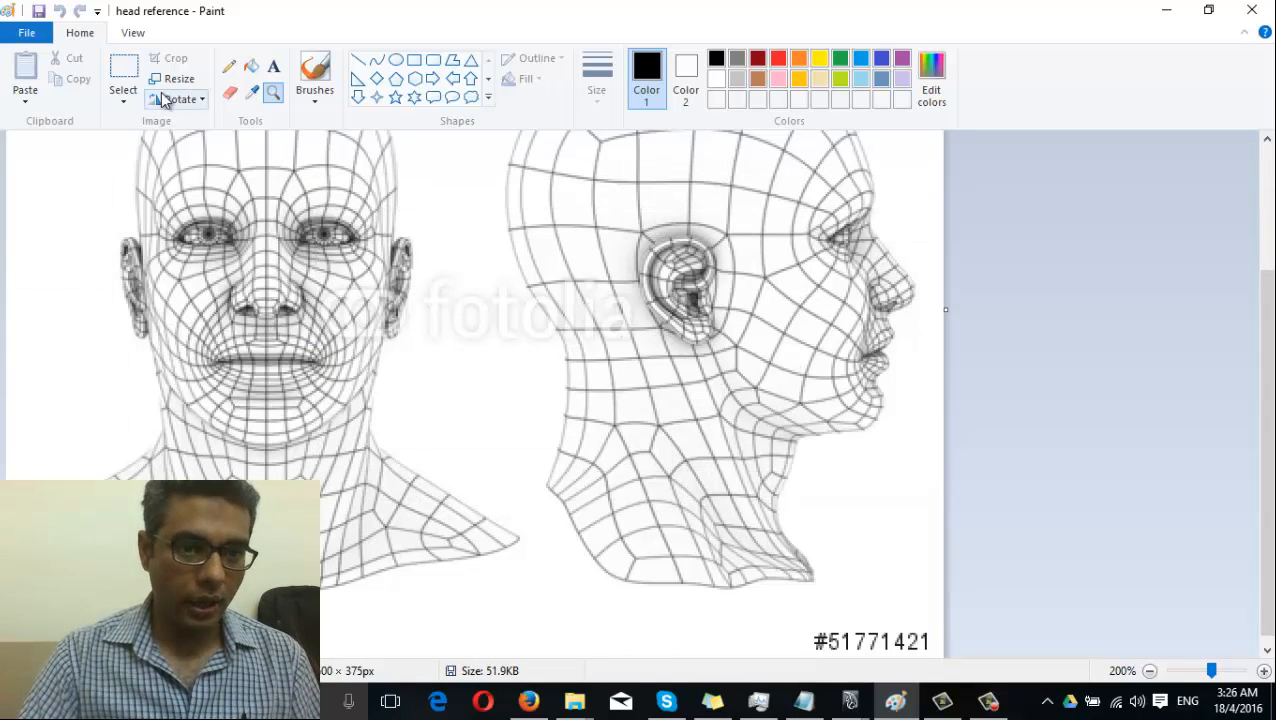
Switch to Firefox and browse the head wireframe image results, previewing the Polyflow face and the half-wireframed woman's face
{"action": "left_click", "coordinate": [528, 701]}
{"action": "scroll", "coordinate": [866, 490], "scroll_direction": "down", "scroll_amount": 3}
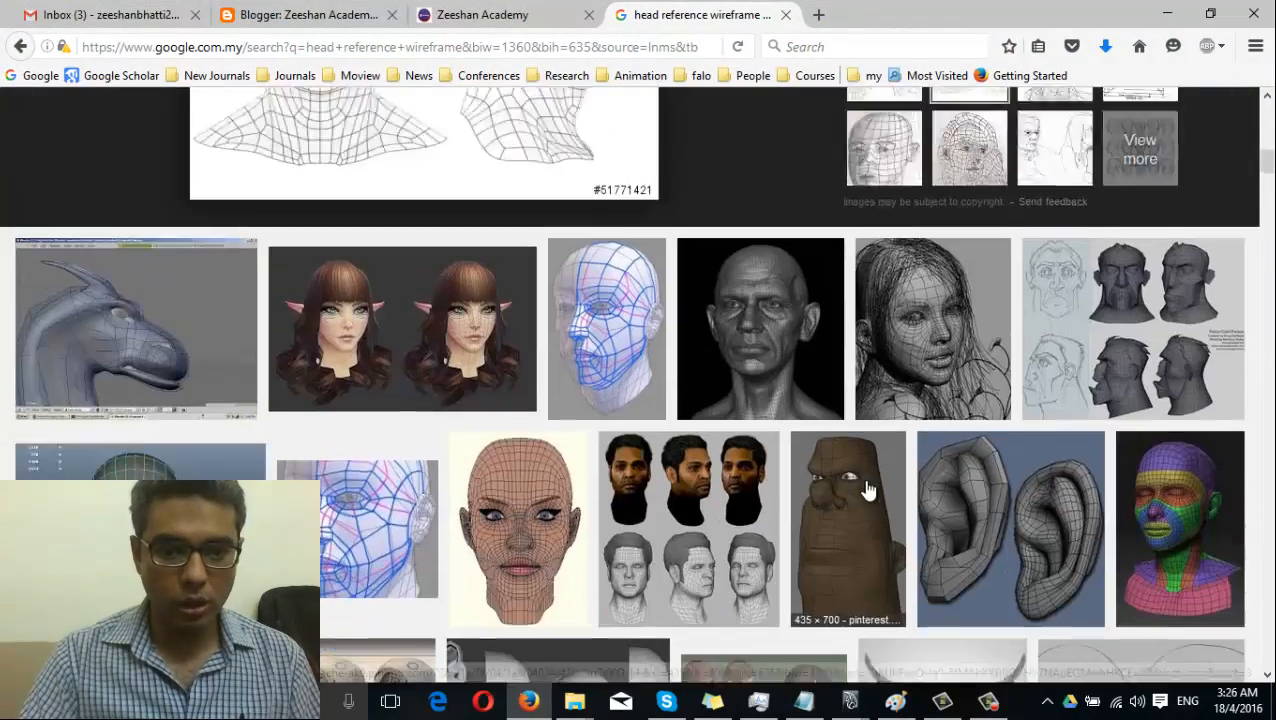
{"action": "scroll", "coordinate": [866, 490], "scroll_direction": "down", "scroll_amount": 2}
{"action": "scroll", "coordinate": [832, 445], "scroll_direction": "down", "scroll_amount": 5}
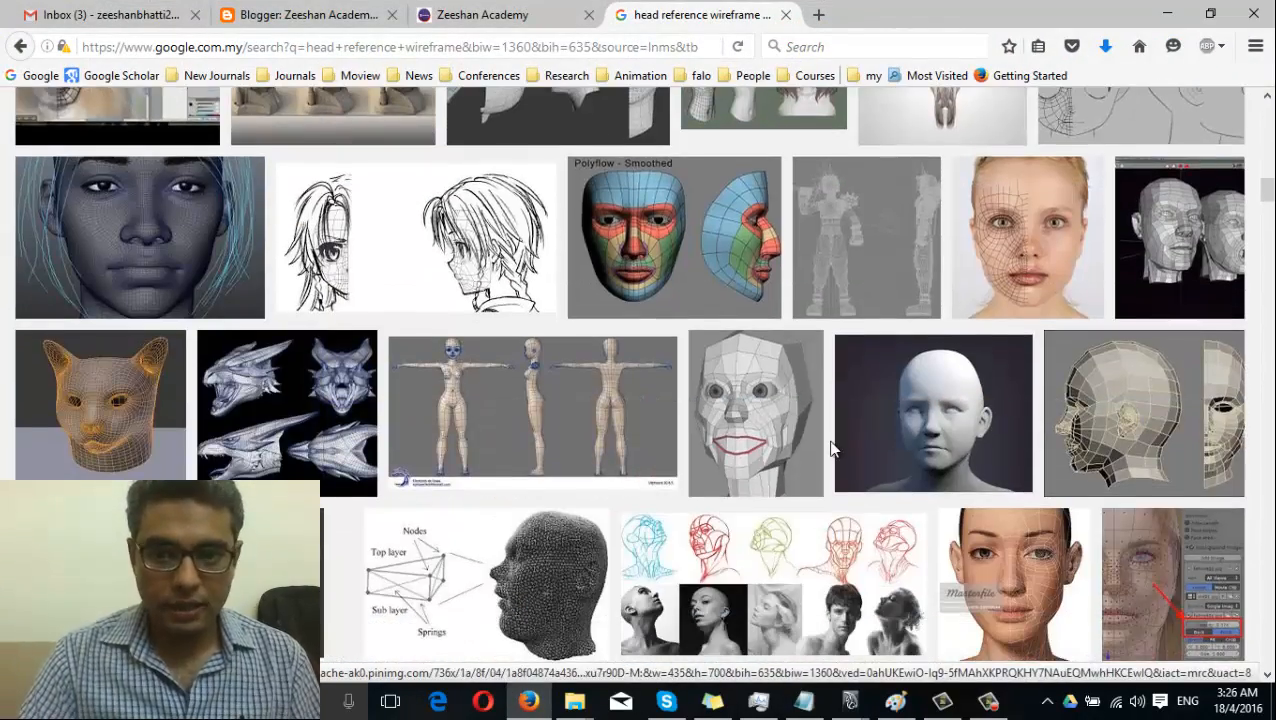
{"action": "left_click", "coordinate": [700, 250]}
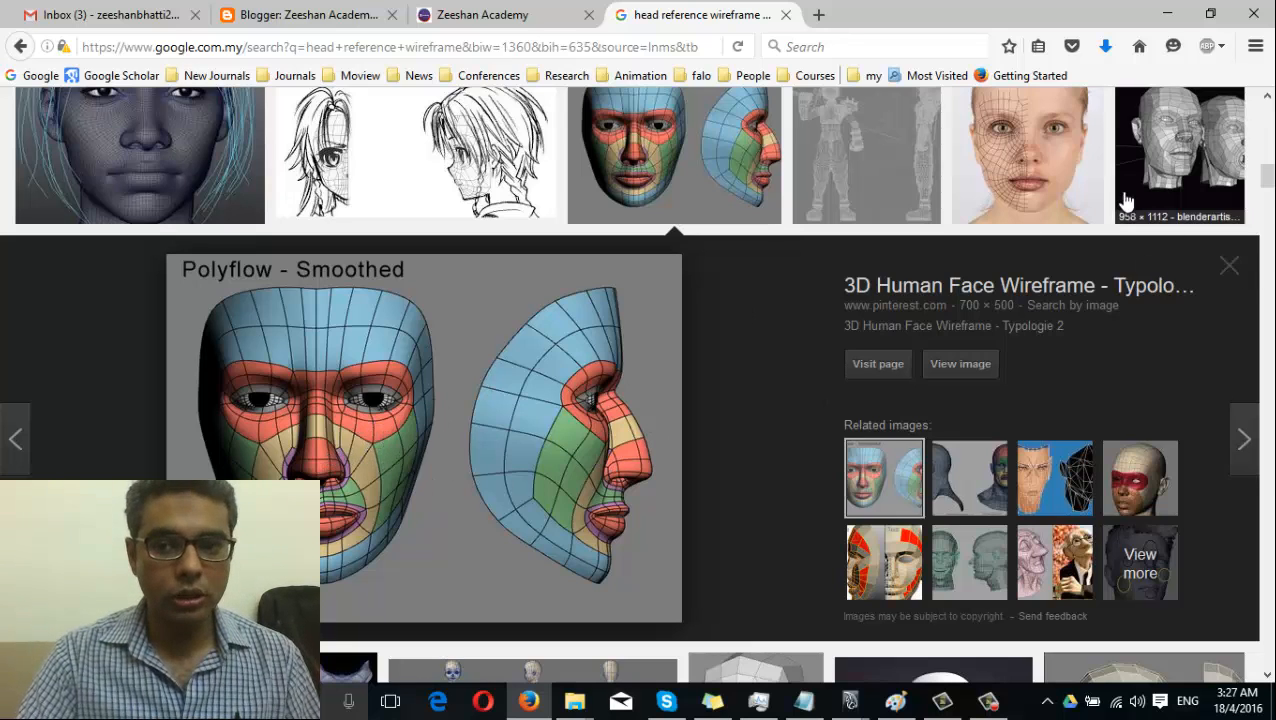
{"action": "left_click", "coordinate": [1027, 160]}
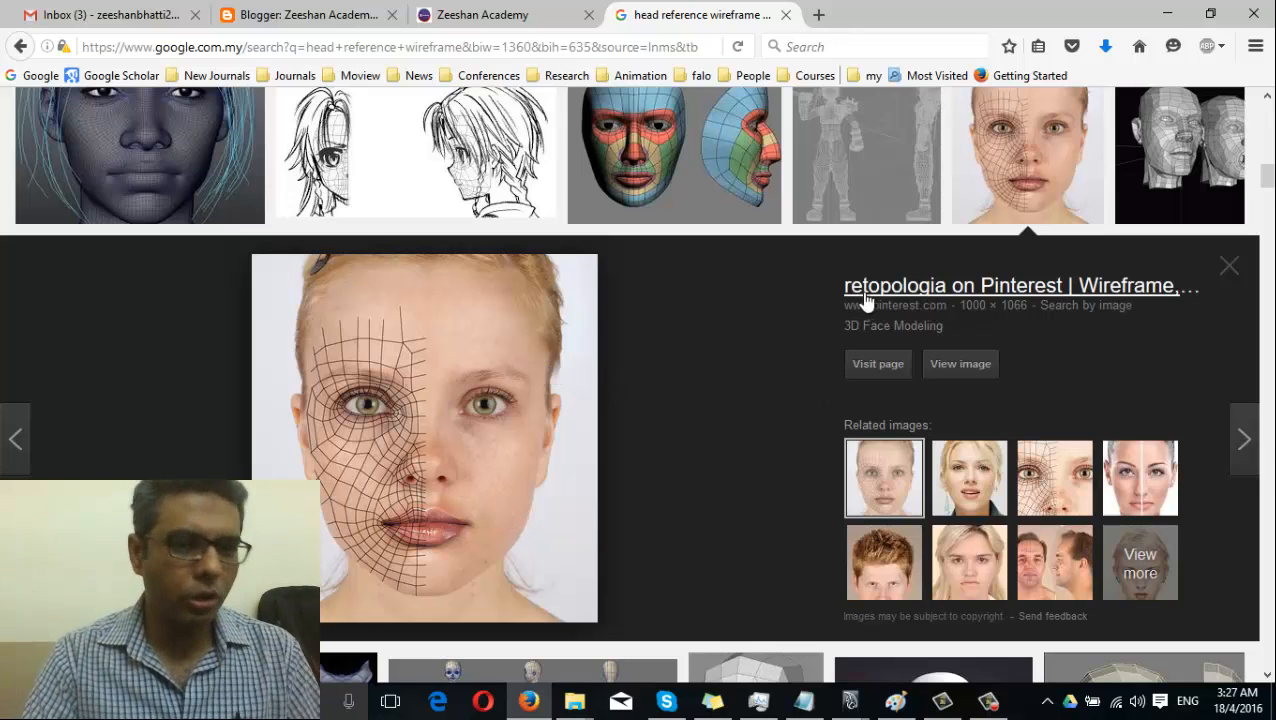
{"action": "left_click", "coordinate": [1228, 263]}
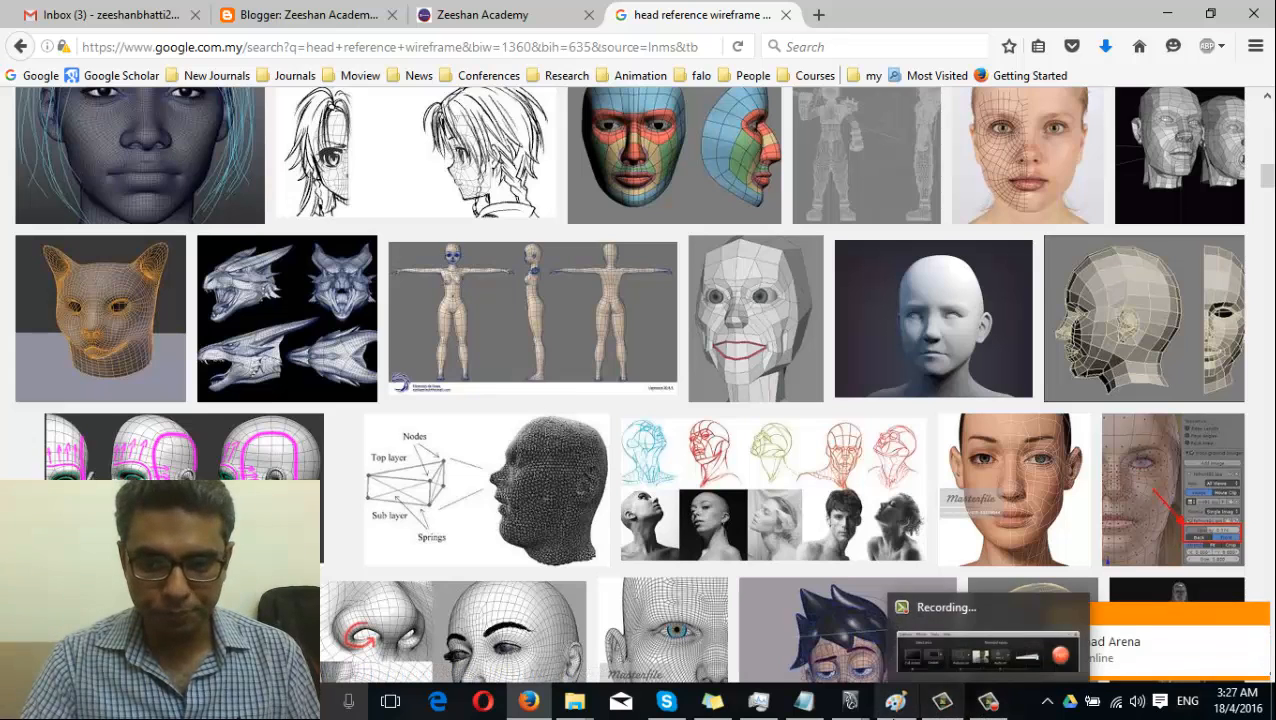
Switch back to Paint and draw two red horizontal guide lines across both head views, through the upper skull and just below the chin
{"action": "left_click", "coordinate": [895, 702]}
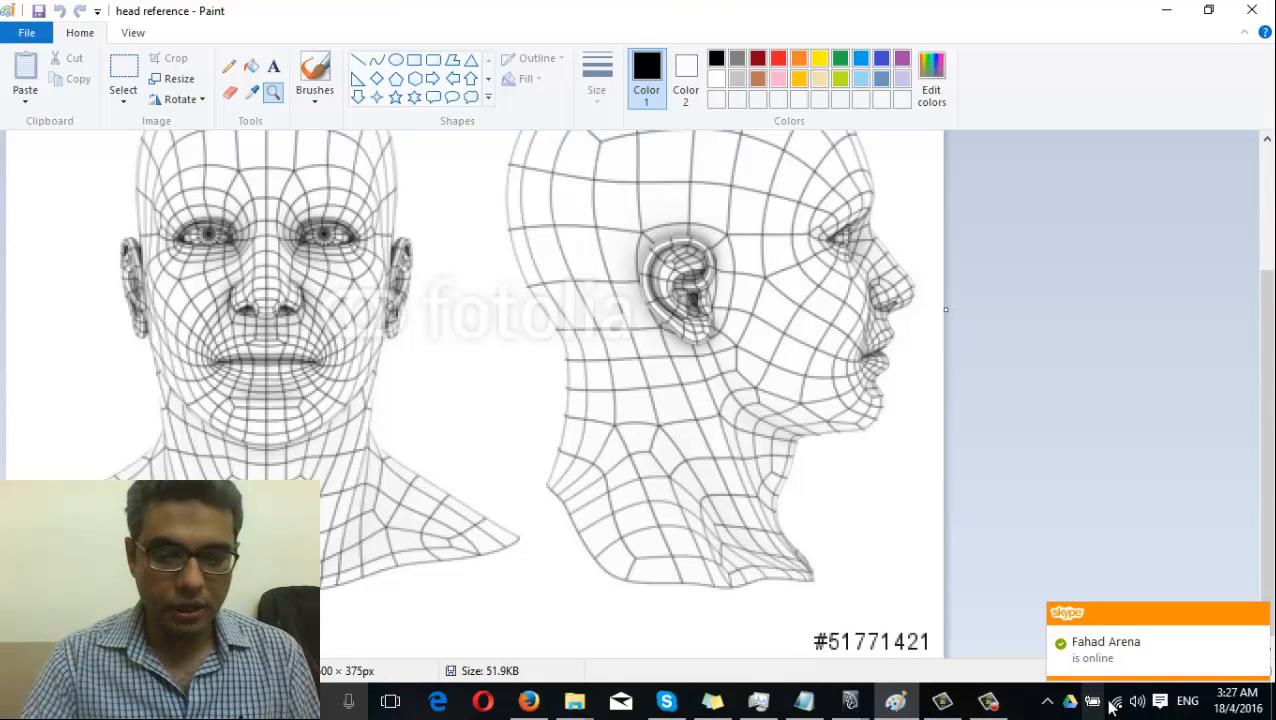
{"action": "mouse_move", "coordinate": [1131, 625]}
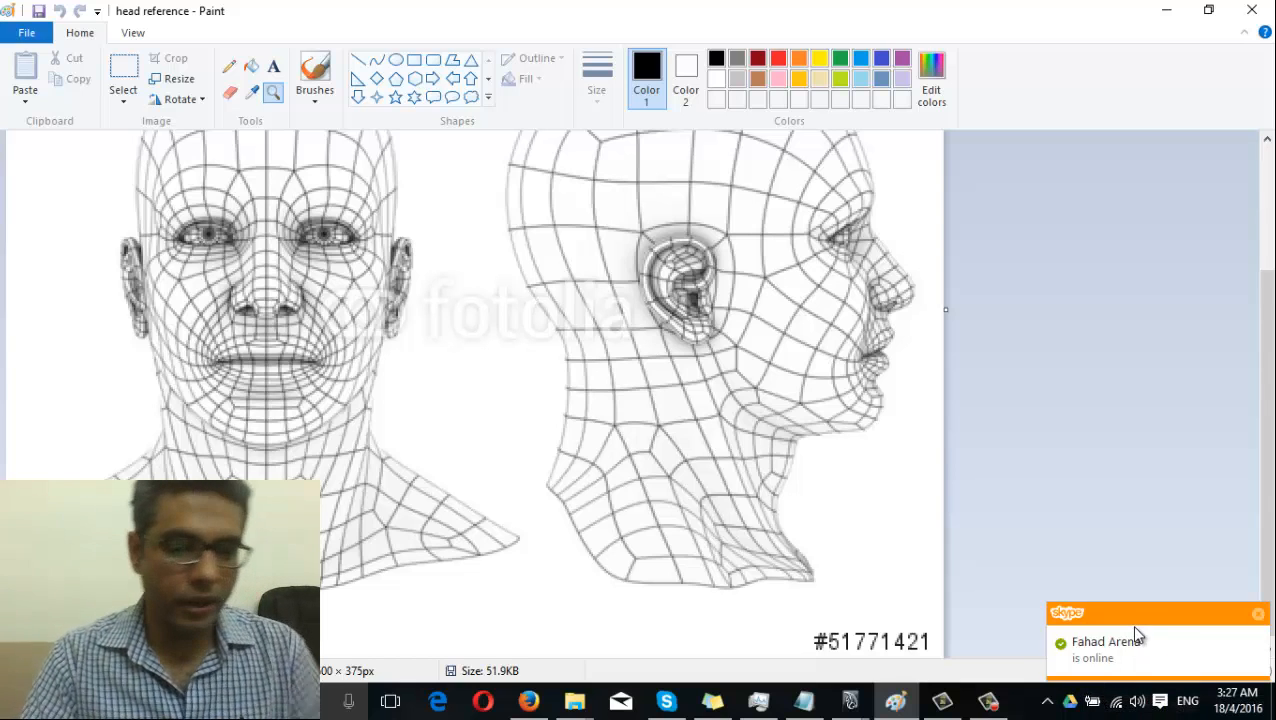
{"action": "right_click", "coordinate": [474, 386]}
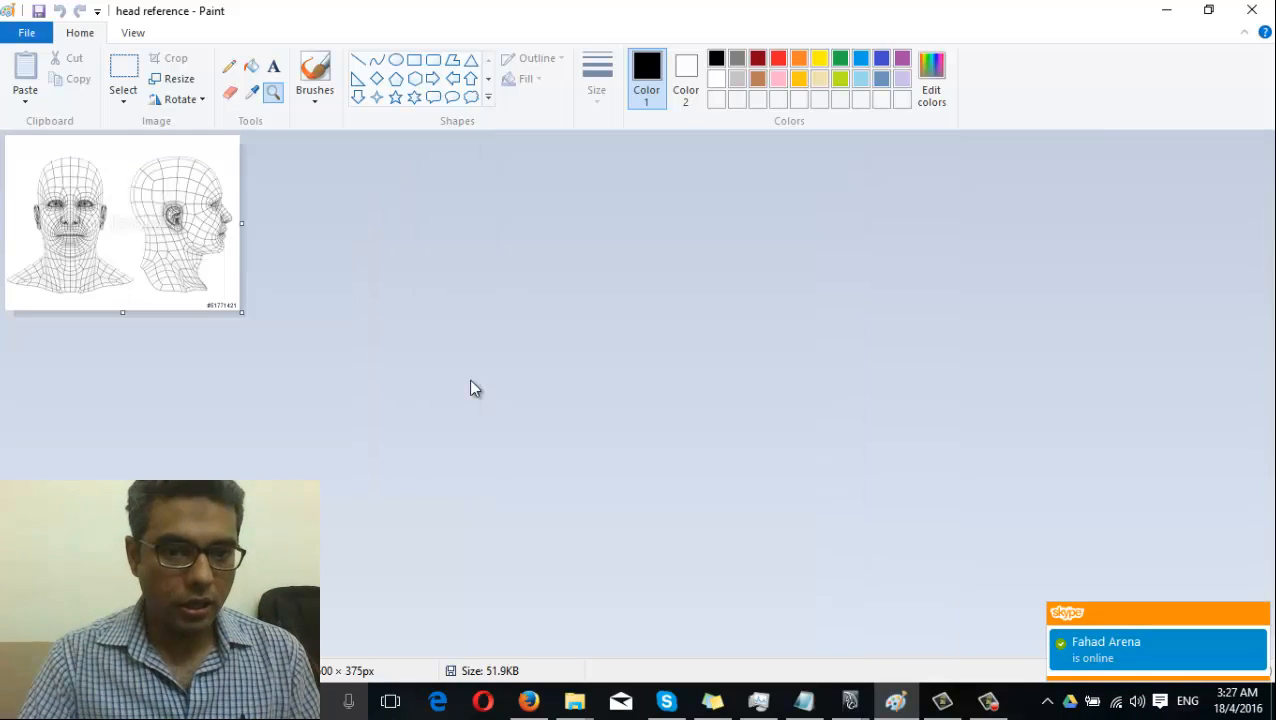
{"action": "left_click", "coordinate": [174, 344]}
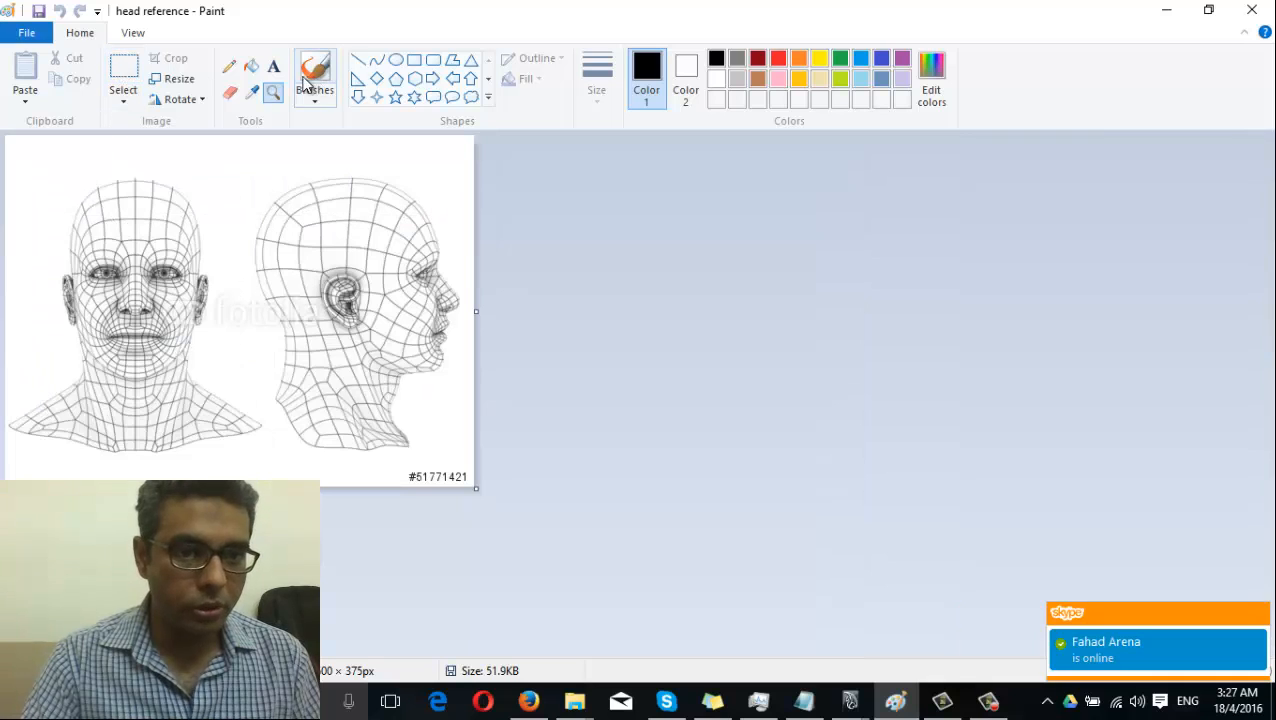
{"action": "left_click", "coordinate": [360, 61]}
{"action": "left_click", "coordinate": [600, 90]}
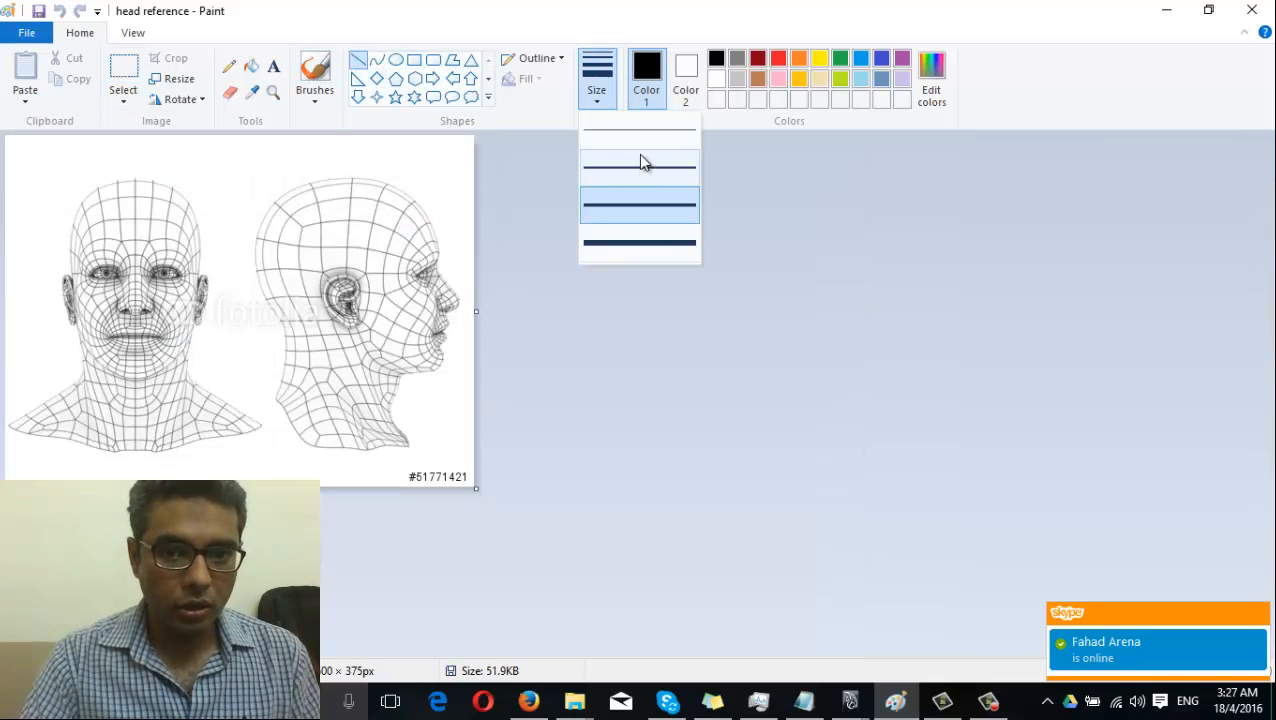
{"action": "left_click", "coordinate": [322, 222]}
{"action": "left_click_drag", "start_coordinate": [242, 179], "coordinate": [456, 177]}
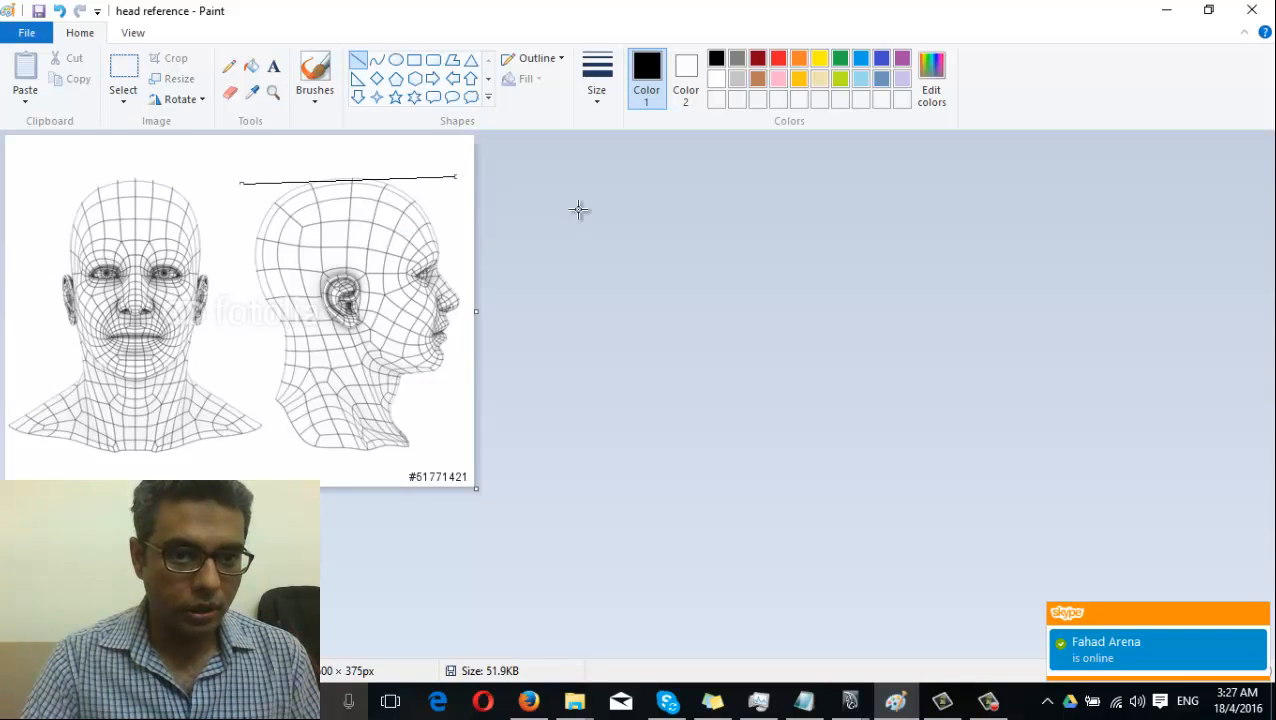
{"action": "key", "text": "ctrl+z"}
{"action": "left_click", "coordinate": [778, 58]}
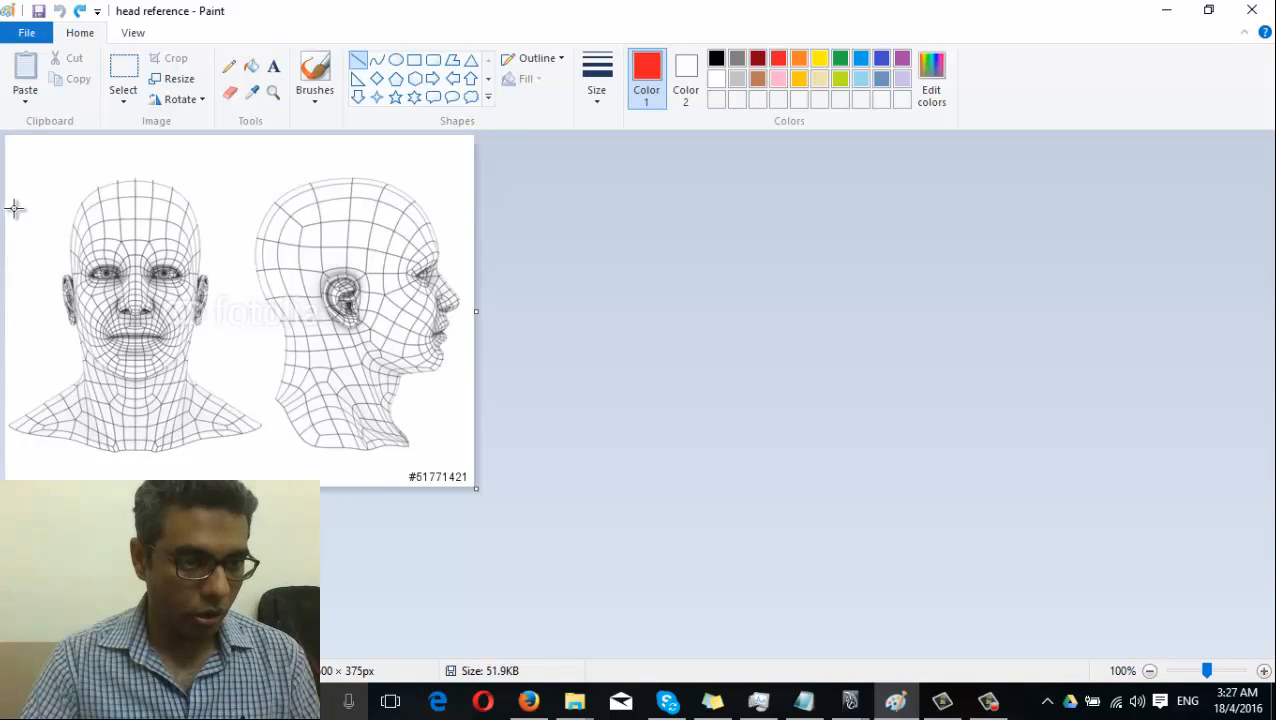
{"action": "left_click_drag", "start_coordinate": [6, 204], "coordinate": [559, 211]}
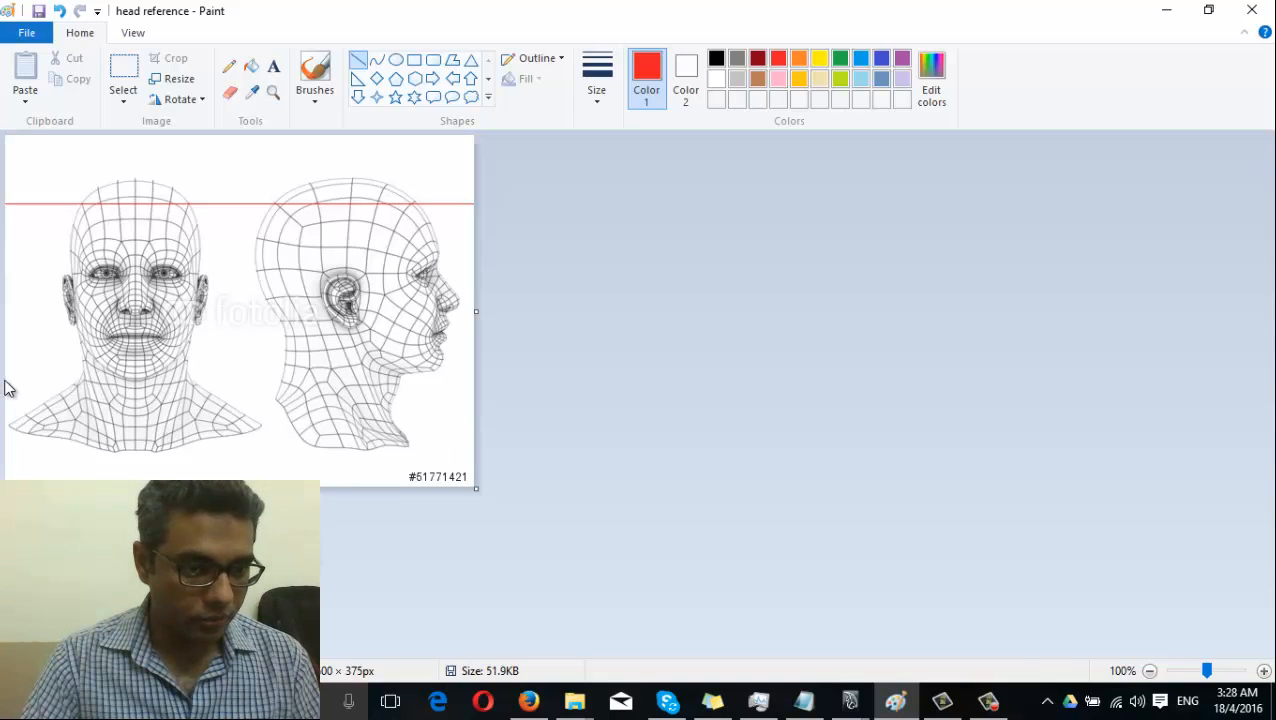
{"action": "left_click_drag", "start_coordinate": [7, 378], "coordinate": [567, 376]}
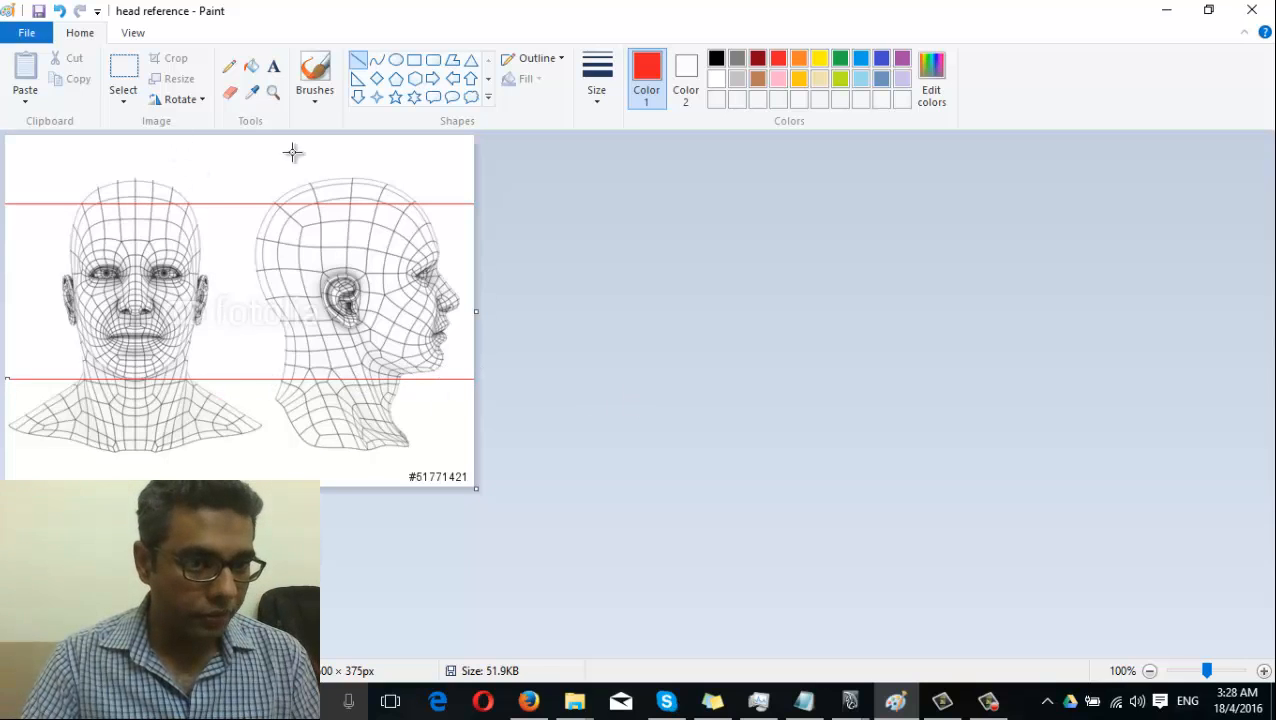
Select the front-view half of the head reference at full height and crop the image to it
{"action": "left_click", "coordinate": [122, 78]}
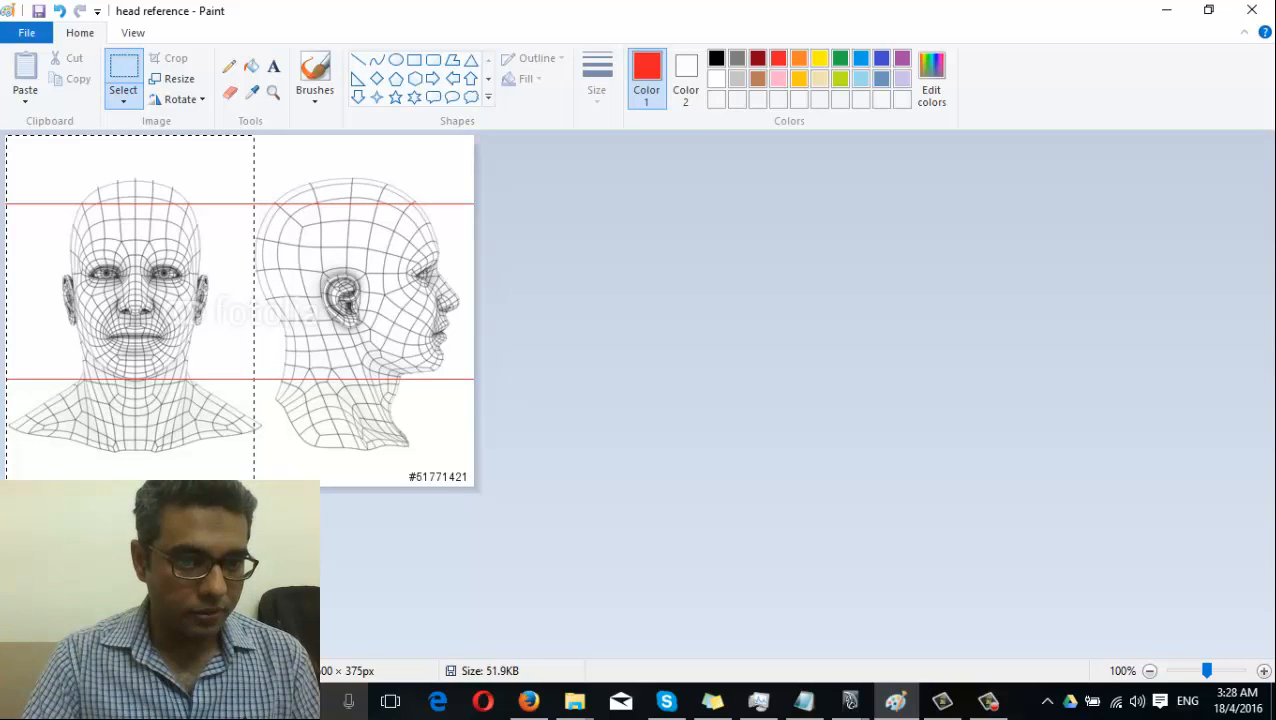
{"action": "left_click_drag", "start_coordinate": [242, 487], "coordinate": [248, 487]}
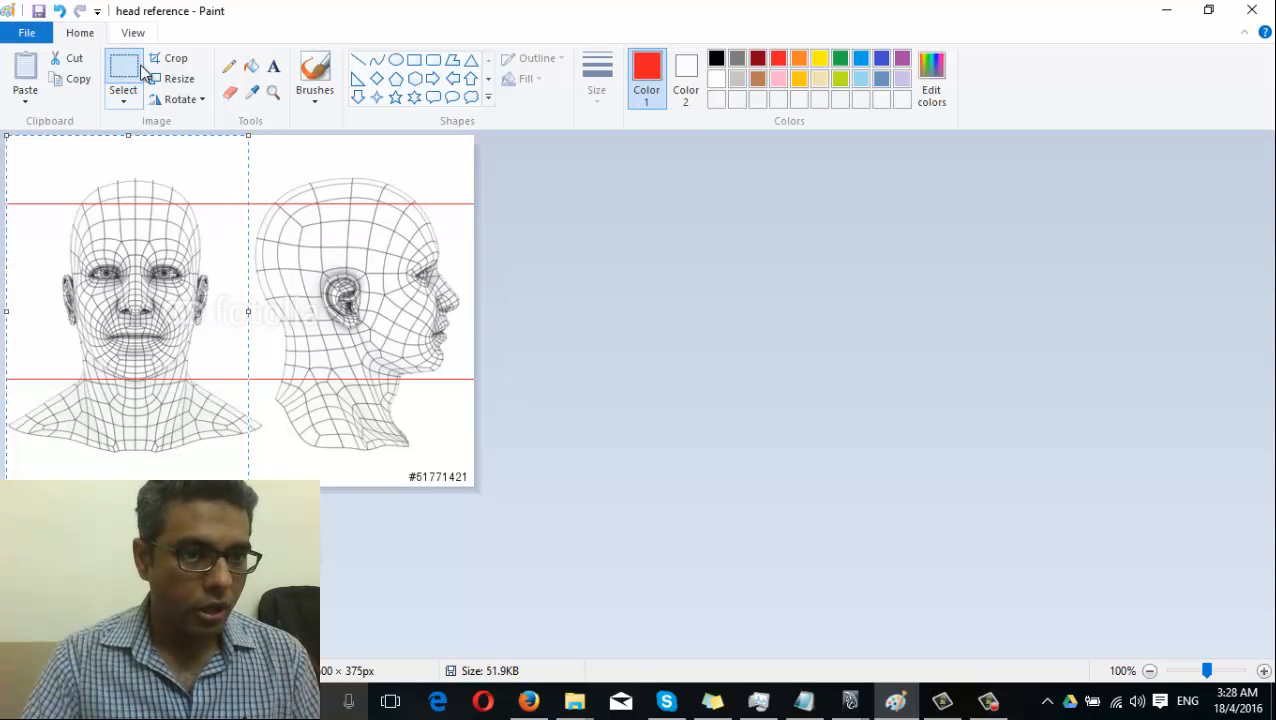
{"action": "left_click", "coordinate": [170, 58]}
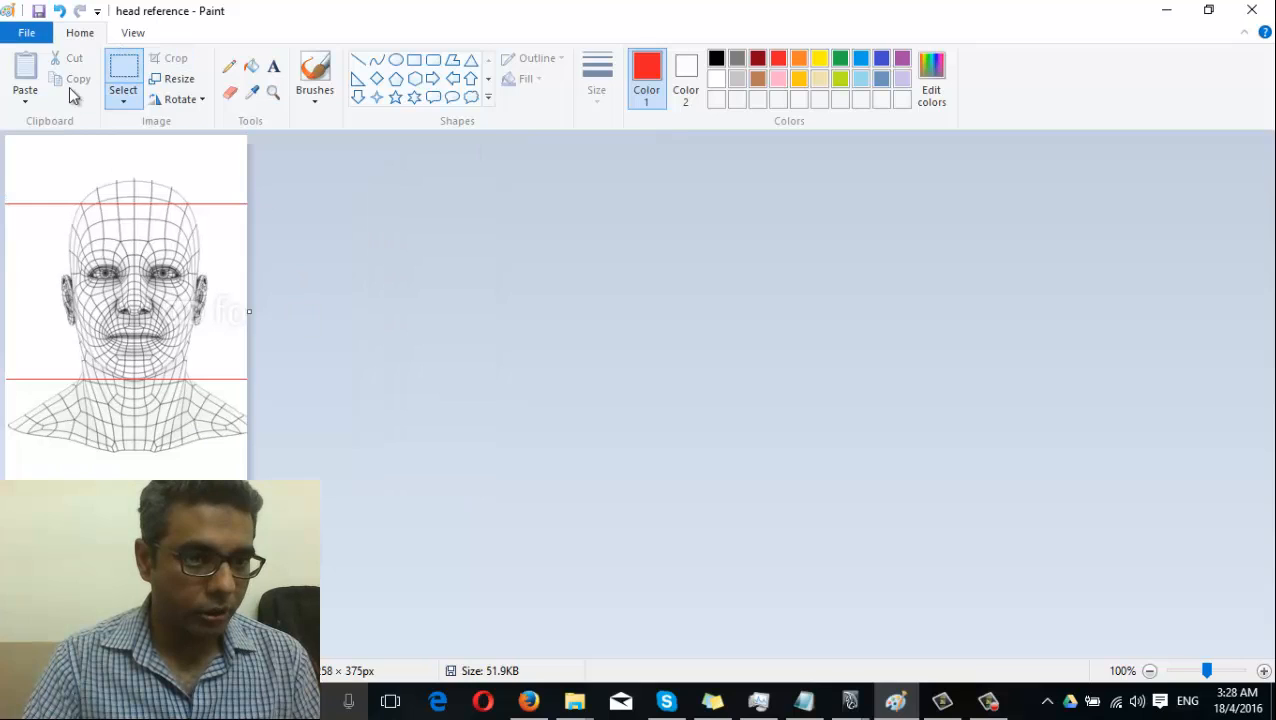
Save the cropped front view as a separate JPEG named "head r" in the sourceimages folder
{"action": "left_click", "coordinate": [27, 33]}
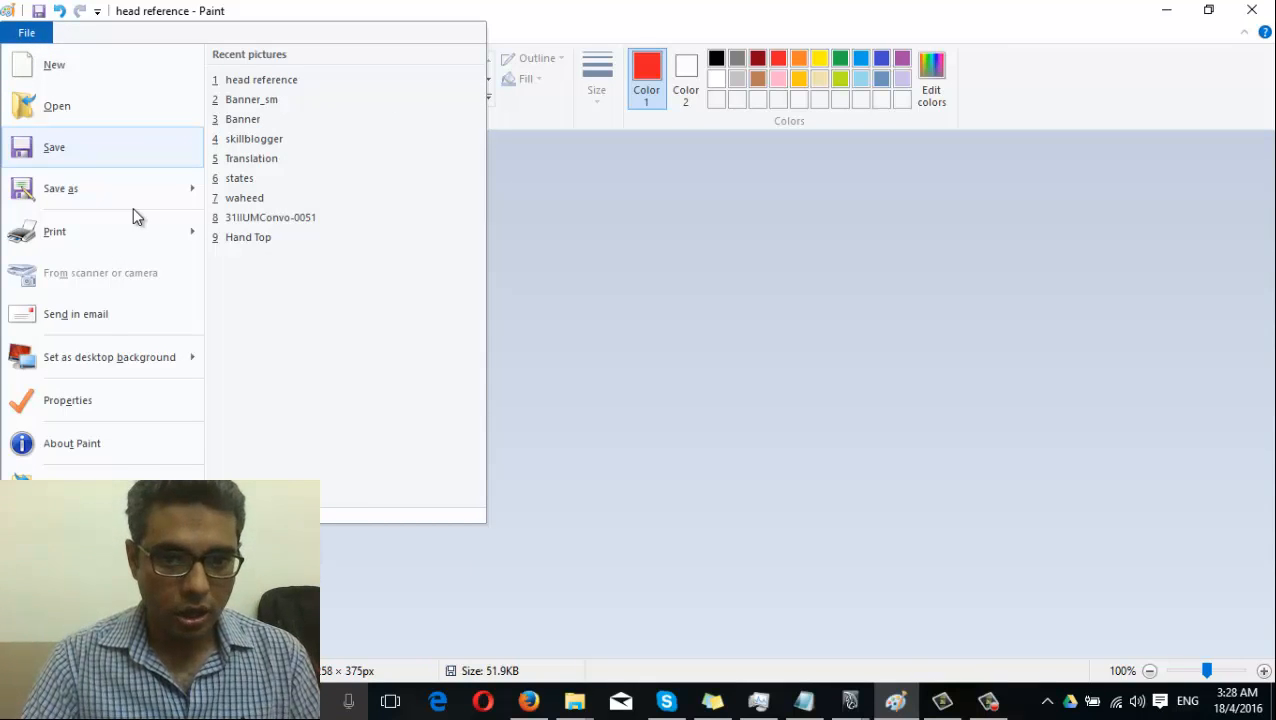
{"action": "left_click", "coordinate": [133, 207]}
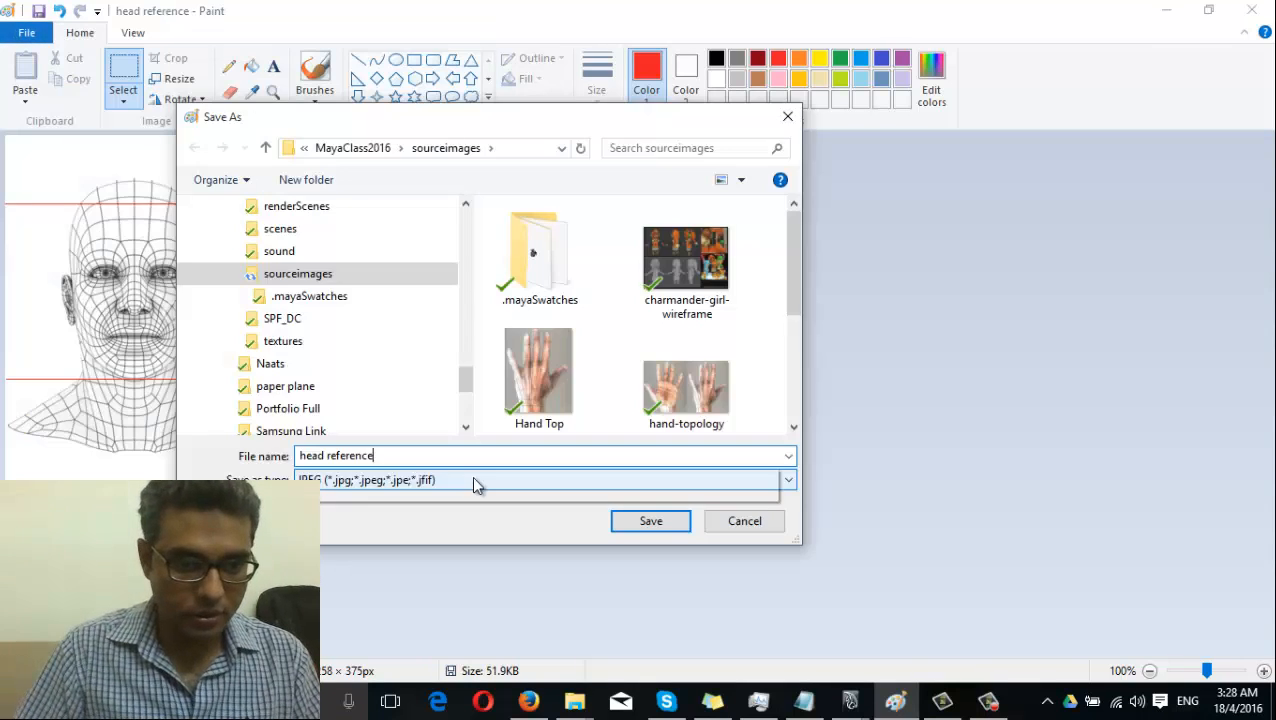
{"action": "key", "text": "BackSpace"}
{"action": "key", "text": "BackSpace"}
{"action": "key", "text": "BackSpace"}
{"action": "key", "text": "BackSpace"}
{"action": "key", "text": "BackSpace"}
{"action": "key", "text": "BackSpace"}
{"action": "key", "text": "BackSpace"}
{"action": "key", "text": "BackSpace"}
{"action": "key", "text": "Return"}
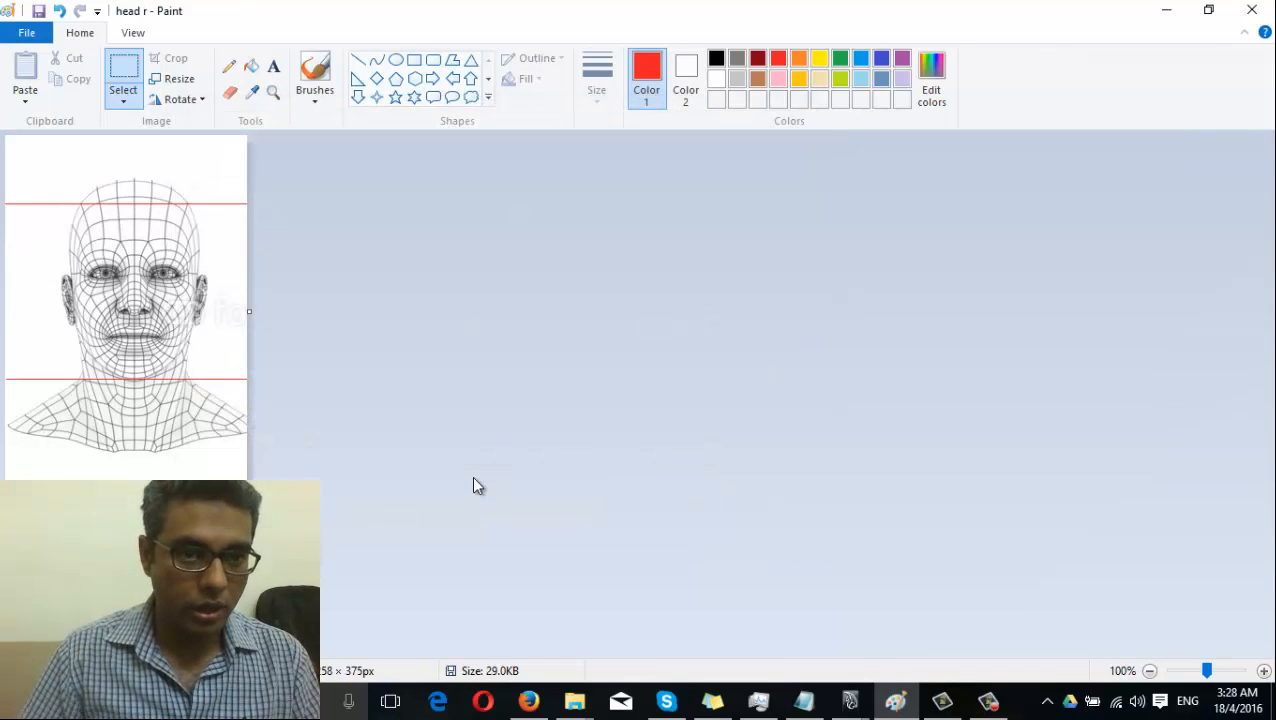
Undo the front-view crop, then select the side-view half of the reference and crop the image to it
{"action": "left_click", "coordinate": [27, 33]}
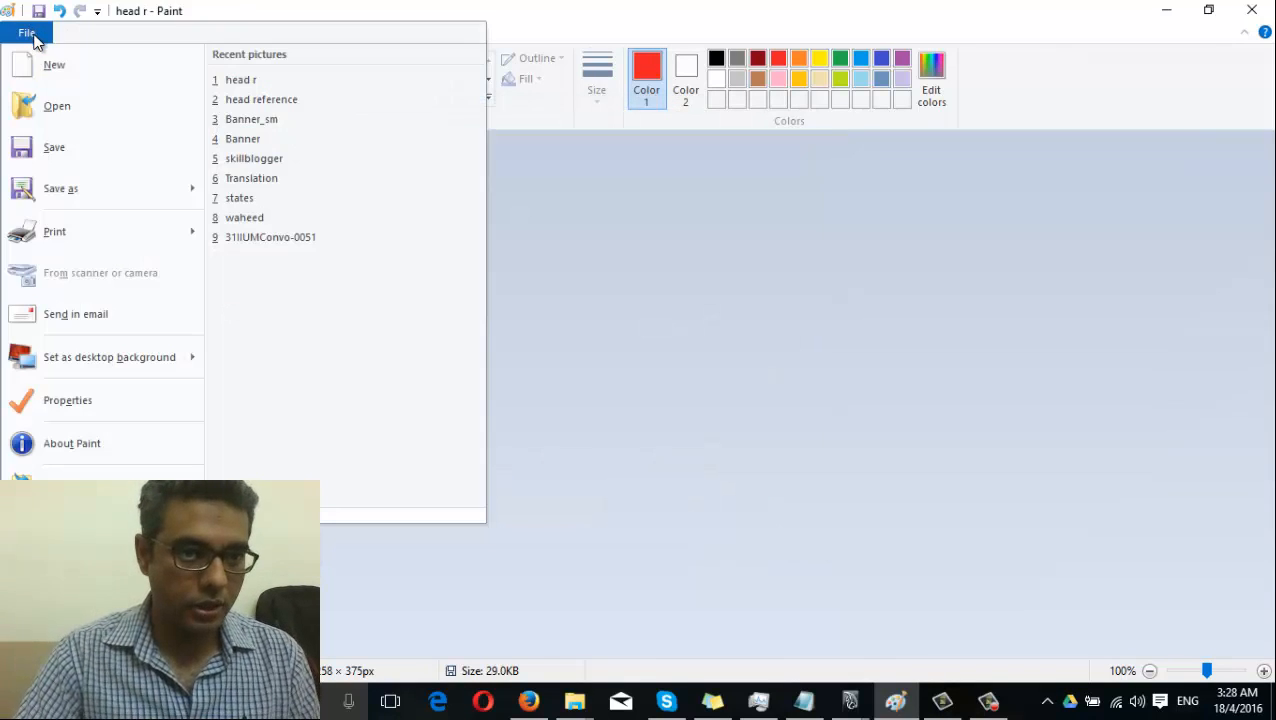
{"action": "left_click", "coordinate": [280, 8]}
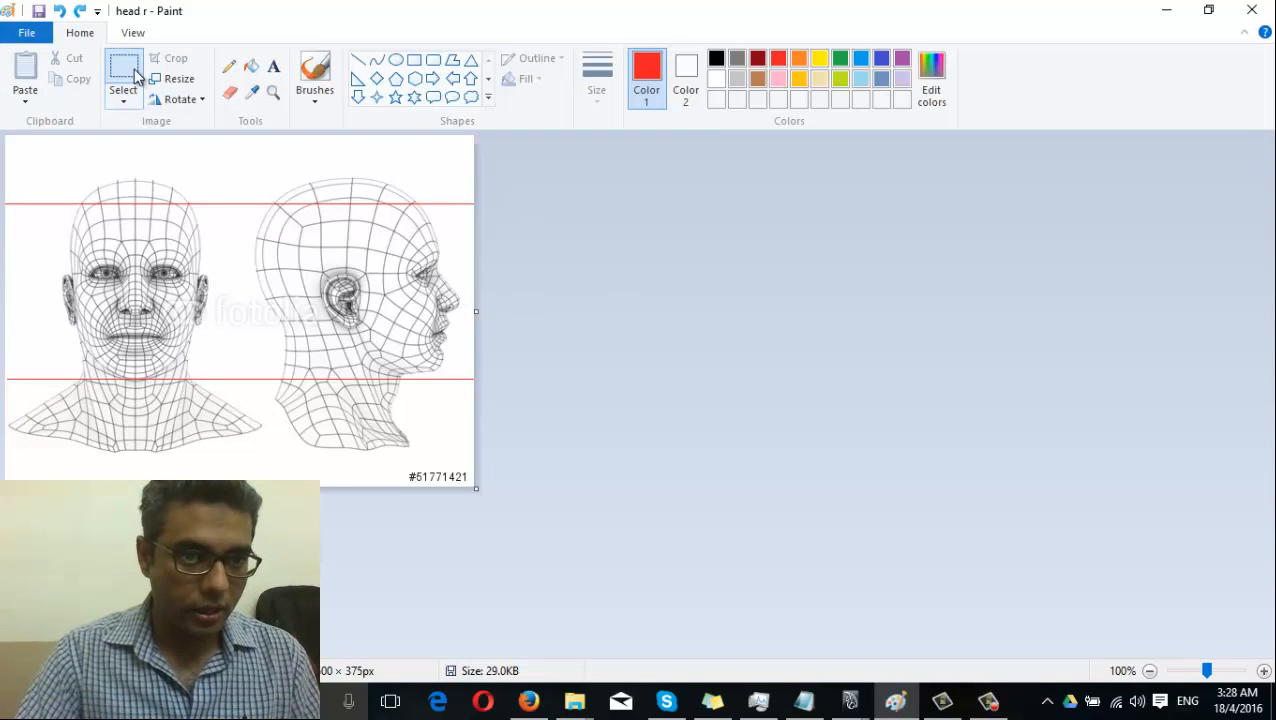
{"action": "left_click_drag", "start_coordinate": [528, 584], "coordinate": [592, 624]}
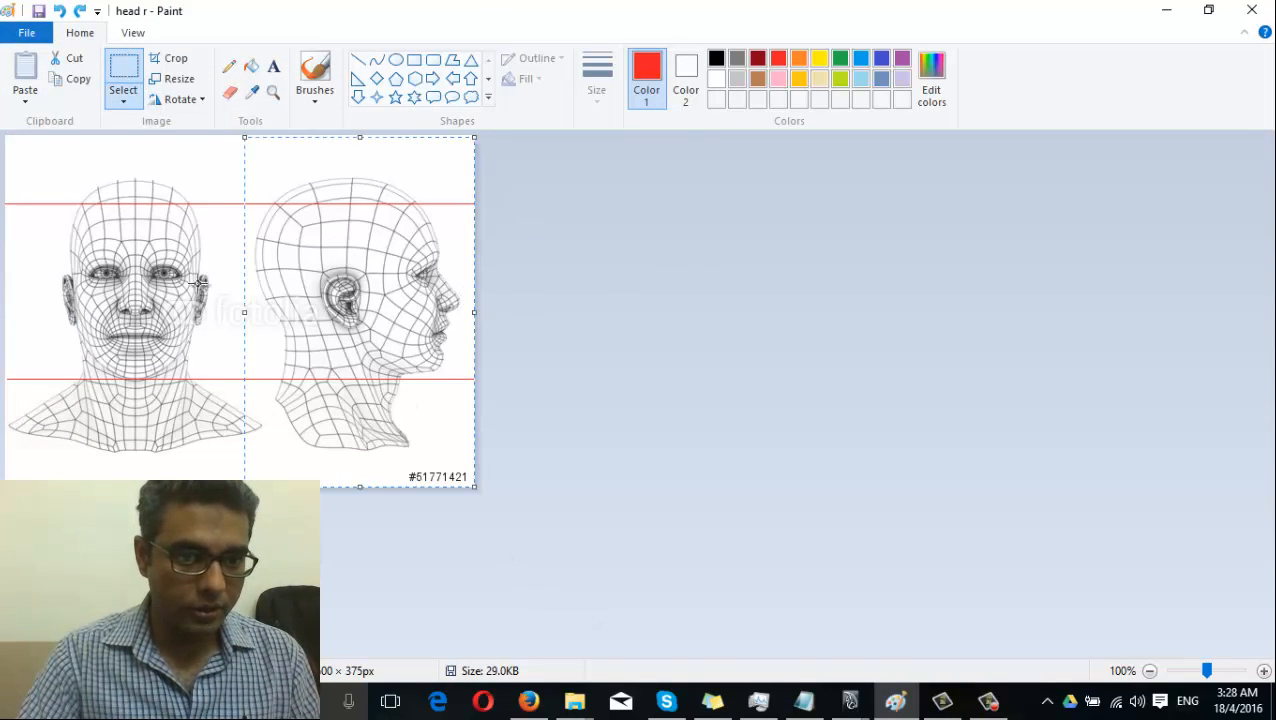
{"action": "left_click", "coordinate": [168, 58]}
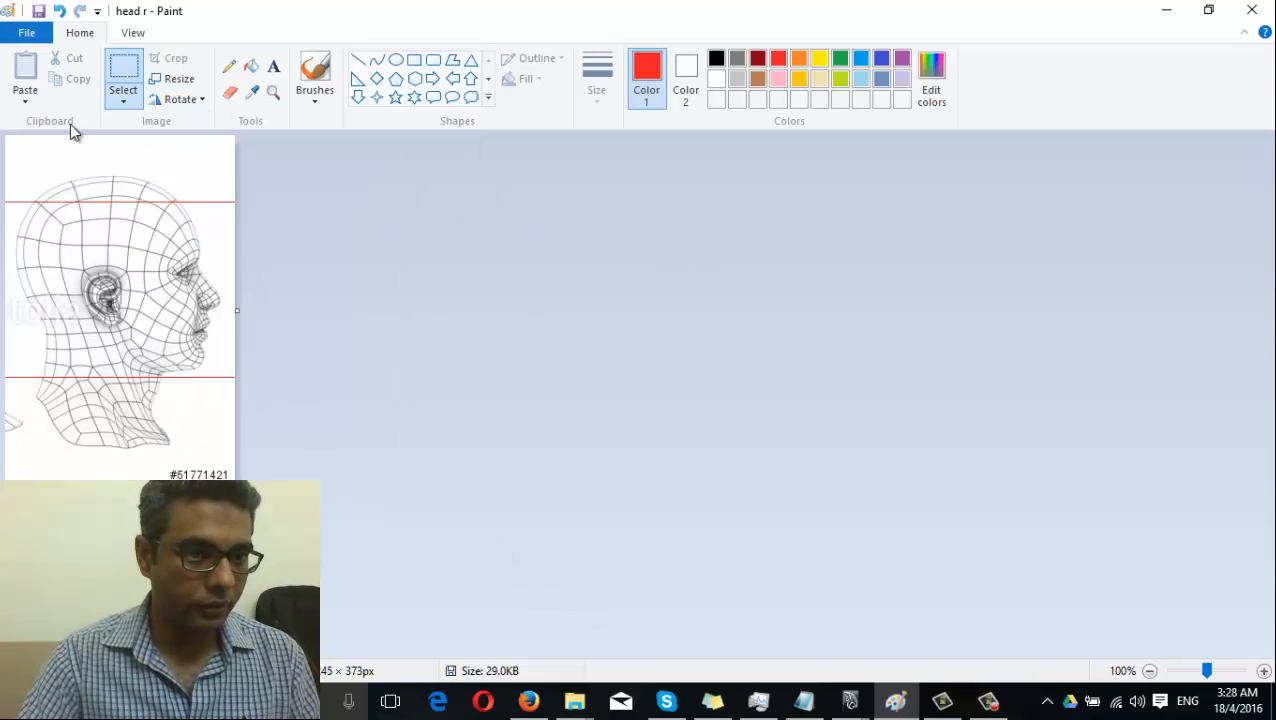
Save the cropped side view as a separate JPEG named "head SIDE" in the sourceimages folder
{"action": "left_click", "coordinate": [27, 33]}
{"action": "left_click", "coordinate": [117, 193]}
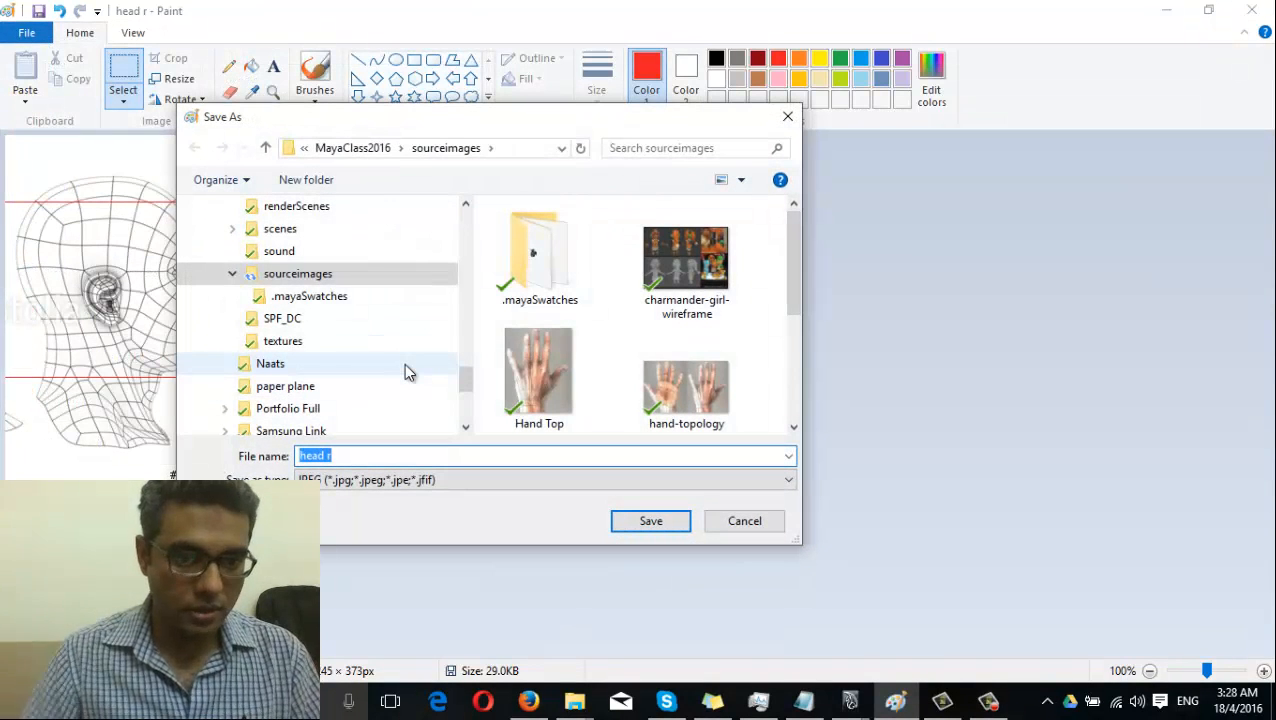
{"action": "key", "text": "End"}
{"action": "key", "text": "BackSpace"}
{"action": "key", "text": "BackSpace"}
{"action": "type", "text": "F"}
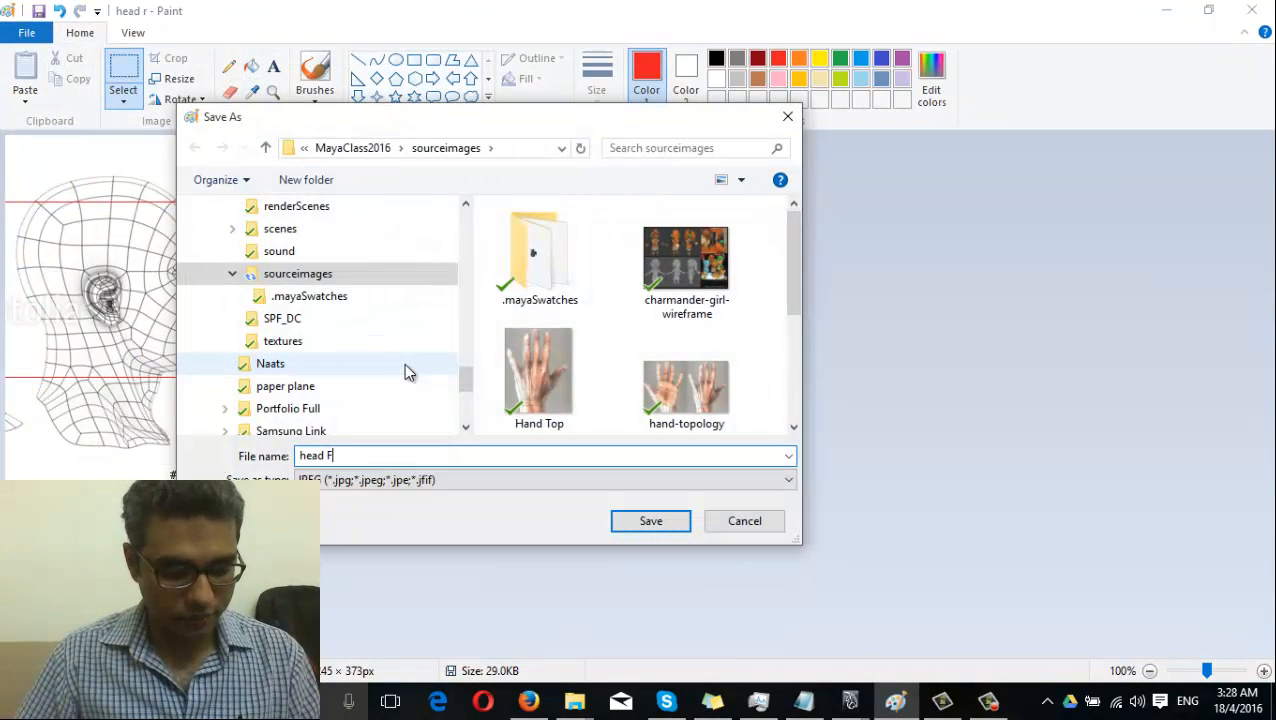
{"action": "key", "text": "BackSpace"}
{"action": "type", "text": "SIDE"}
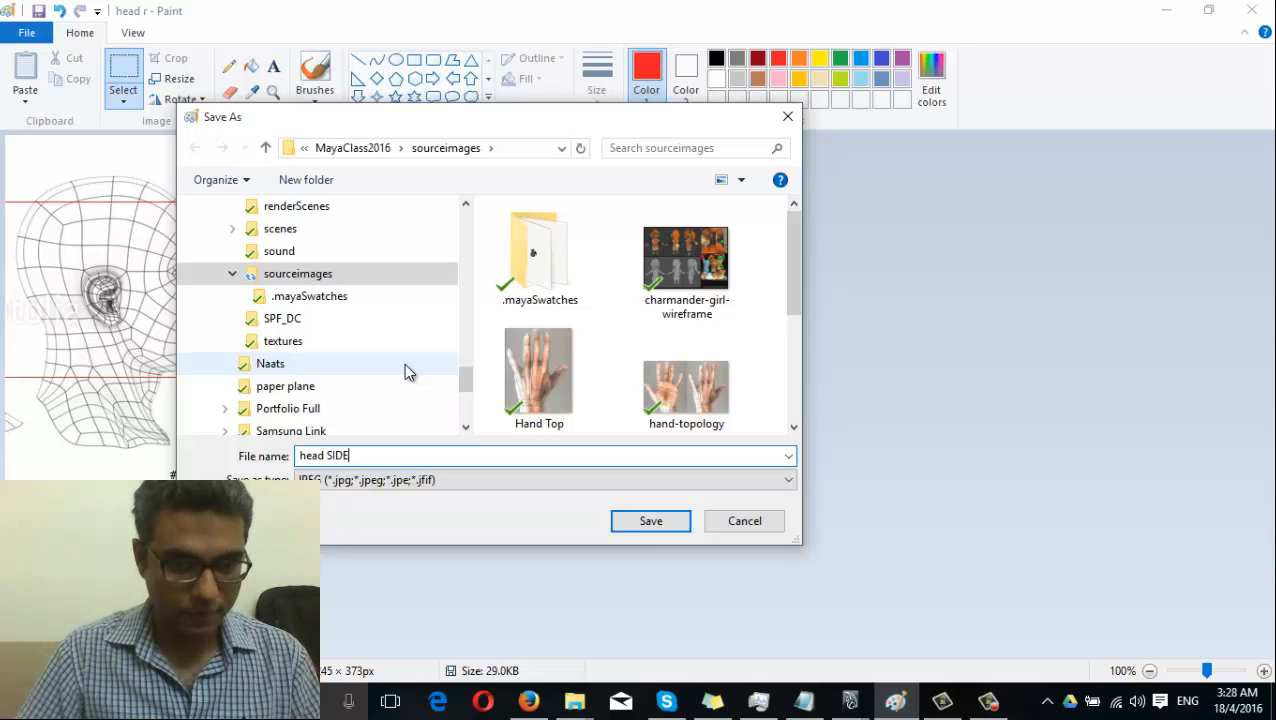
{"action": "key", "text": "Return"}
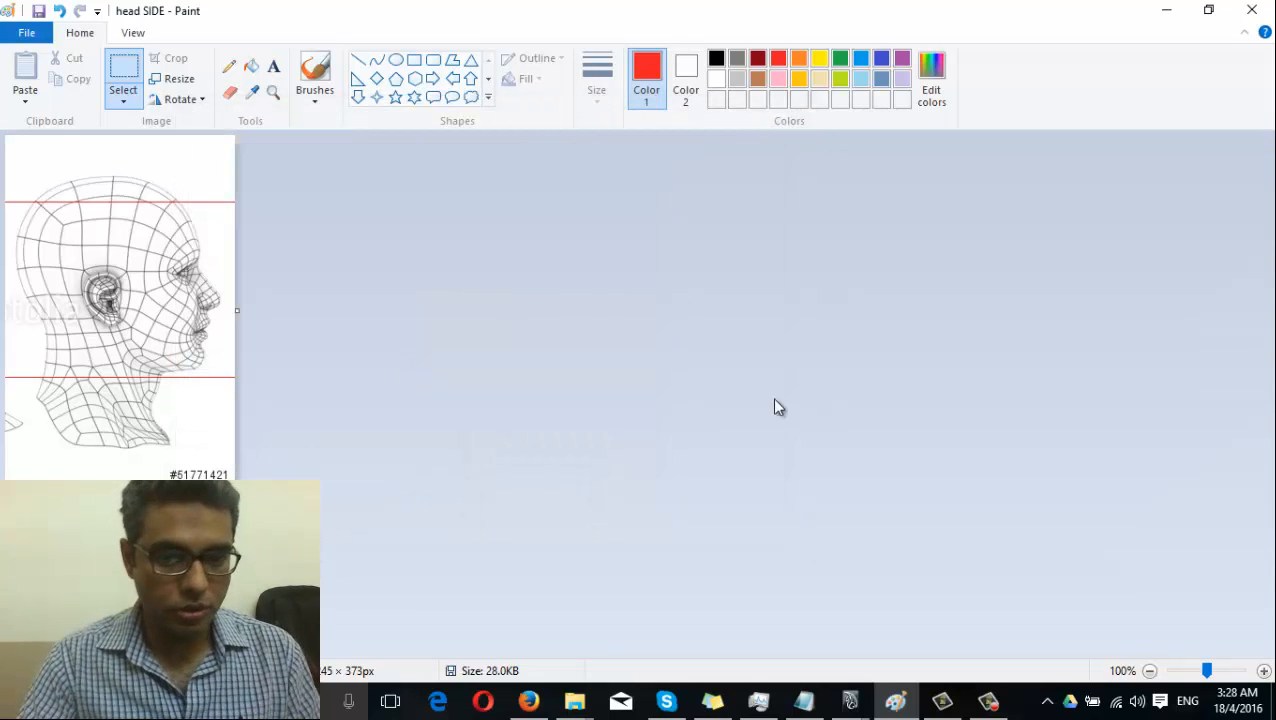
Switch to the HumanCharacter scene in Maya and view the whole headless body at an angle
{"action": "mouse_move", "coordinate": [850, 700]}
{"action": "left_click", "coordinate": [915, 610]}
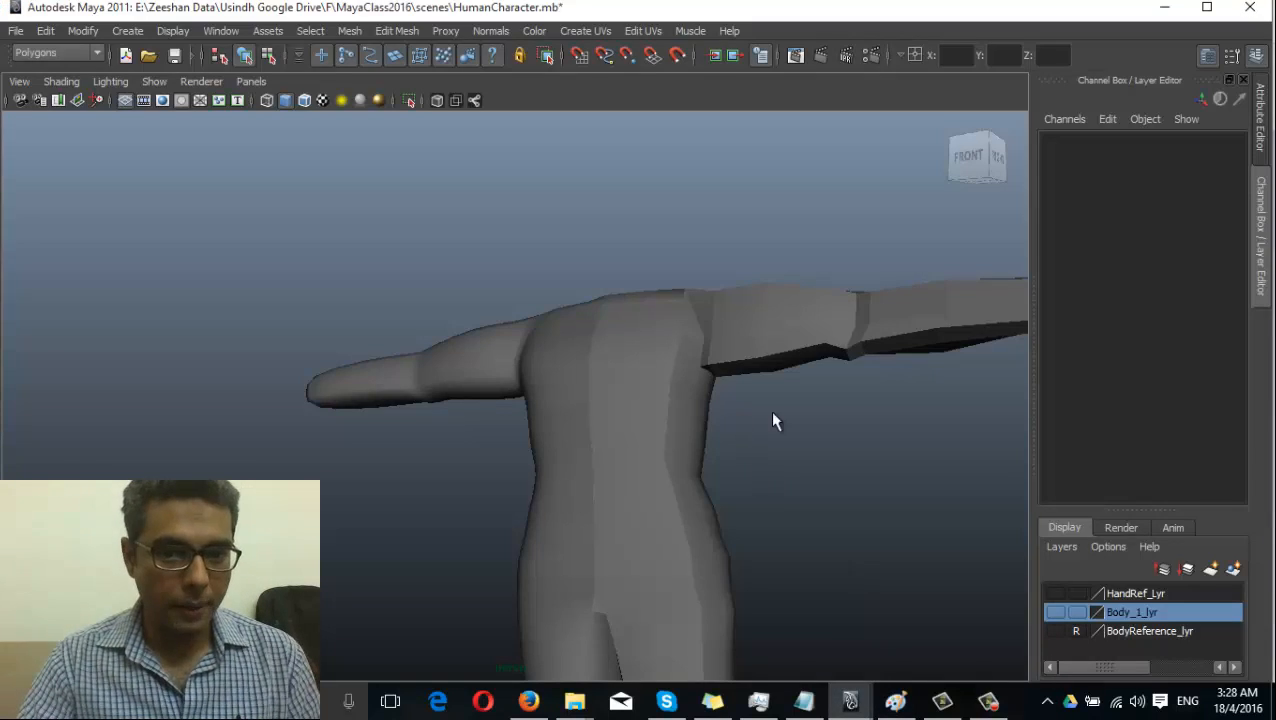
{"action": "left_click_drag", "start_coordinate": [773, 421], "coordinate": [518, 464], "text": "alt"}
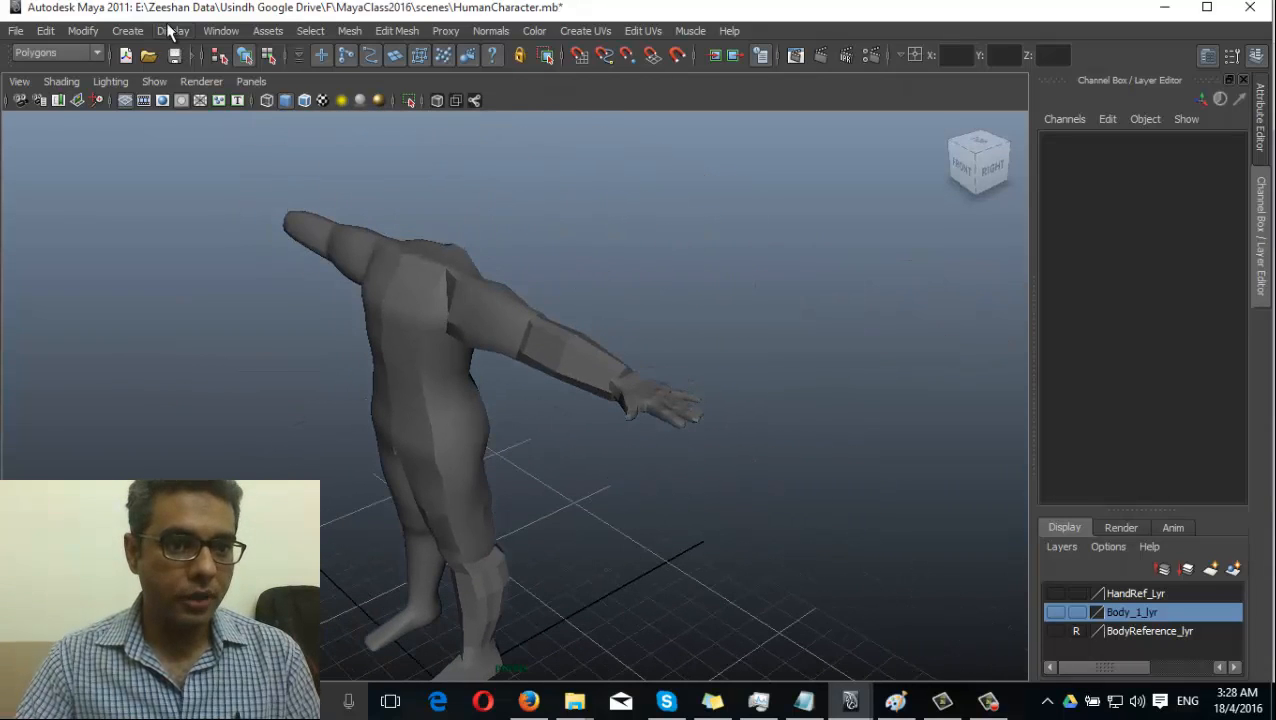
Create a polygon plane on the ground grid in front of the body's feet
{"action": "left_click", "coordinate": [127, 31]}
{"action": "left_click", "coordinate": [127, 31]}
{"action": "left_click", "coordinate": [127, 31]}
{"action": "mouse_move", "coordinate": [200, 78]}
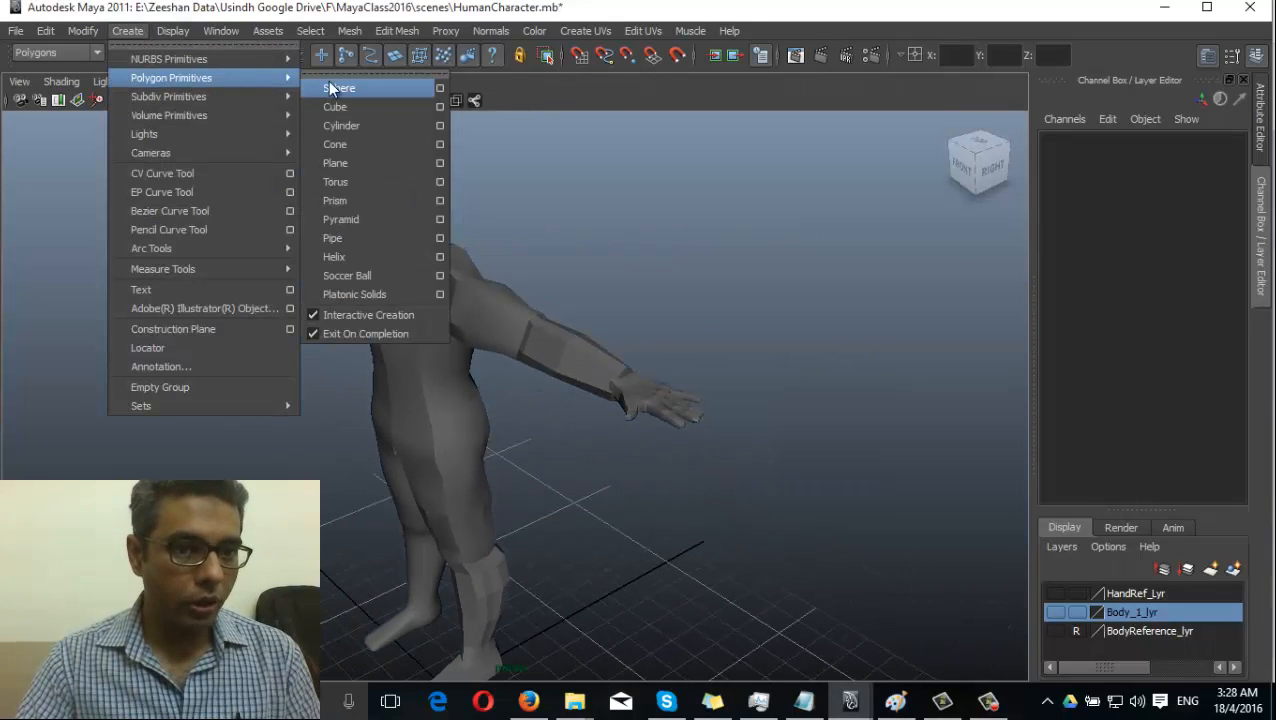
{"action": "left_click", "coordinate": [372, 162]}
{"action": "left_click_drag", "start_coordinate": [601, 646], "coordinate": [497, 617], "text": "alt"}
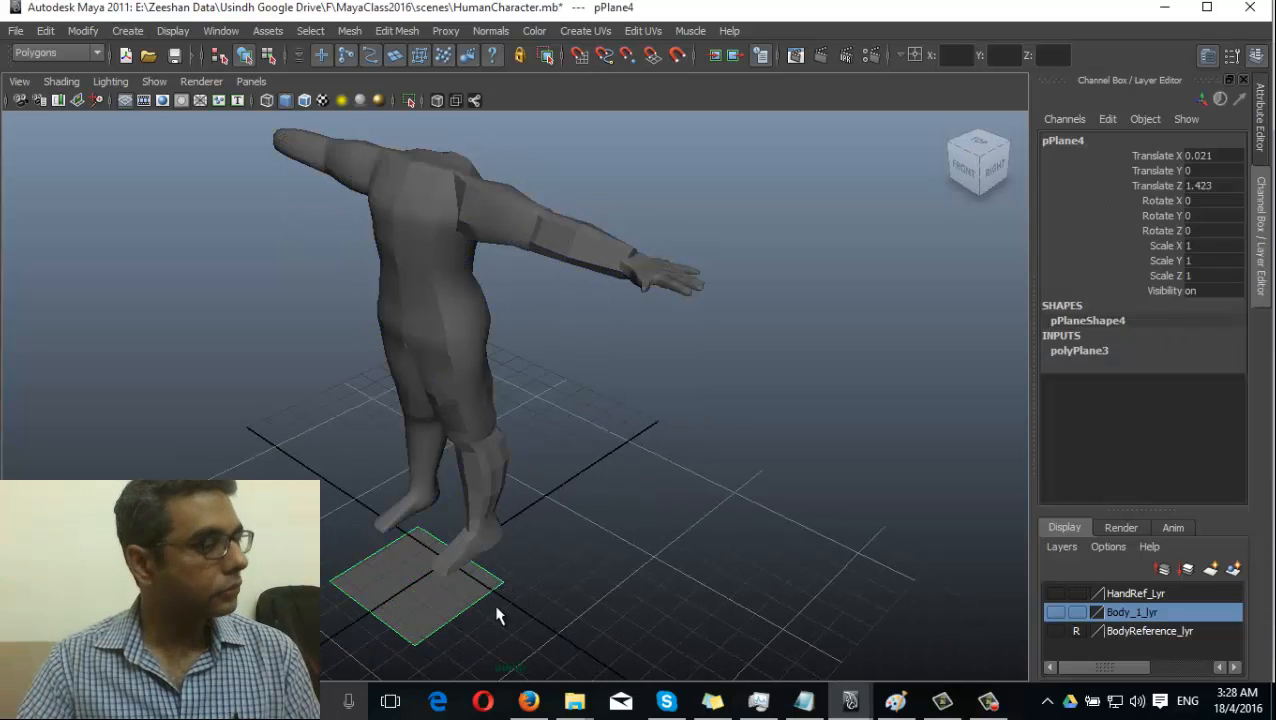
Raise the new plane to about Y 14.7 and rotate it about 92 degrees around X so it stands upright
{"action": "key", "text": "w"}
{"action": "left_click_drag", "start_coordinate": [417, 530], "coordinate": [365, 322]}
{"action": "key", "text": "e"}
{"action": "left_click_drag", "start_coordinate": [343, 265], "coordinate": [288, 379]}
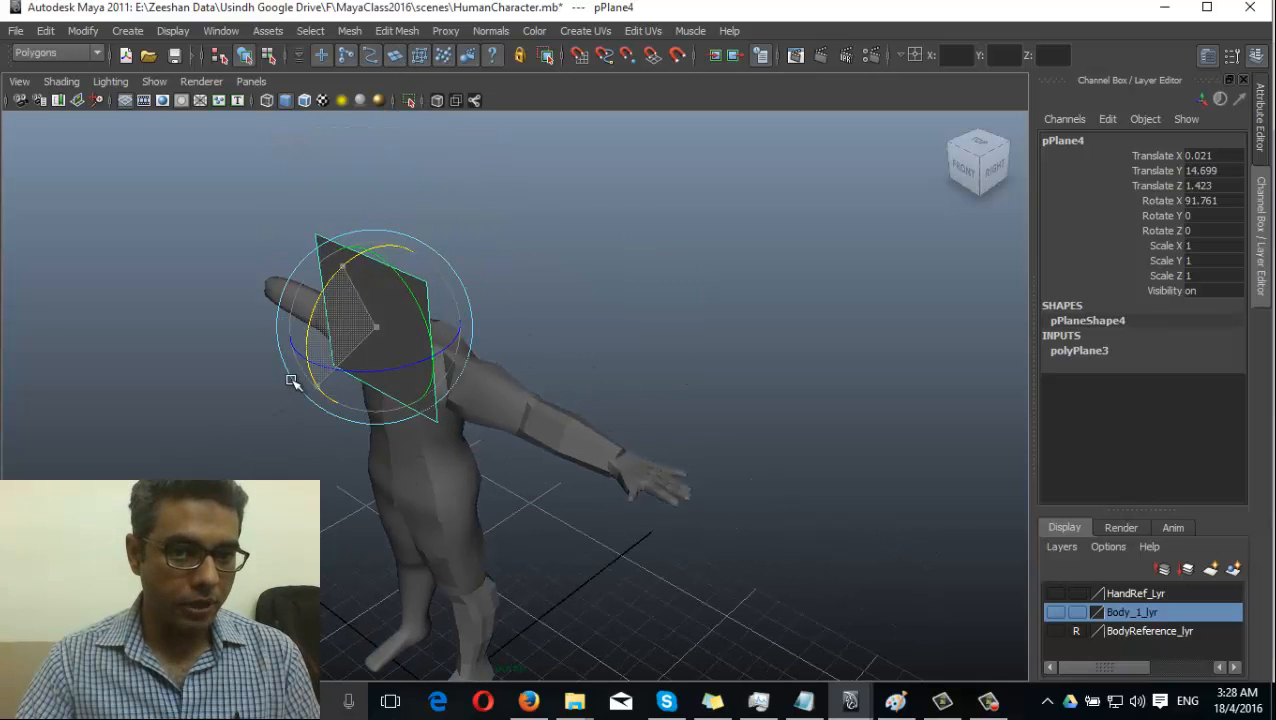
Move the upright plane above the shoulders to about Y 15.9 and Z 0.02, and set its Rotate X to 90
{"action": "key", "text": "w"}
{"action": "left_click_drag", "start_coordinate": [355, 333], "coordinate": [399, 493]}
{"action": "right_click_drag", "start_coordinate": [399, 493], "coordinate": [383, 323], "text": "alt"}
{"action": "left_click_drag", "start_coordinate": [383, 323], "coordinate": [385, 240]}
{"action": "left_click_drag", "start_coordinate": [401, 365], "coordinate": [560, 420], "text": "alt"}
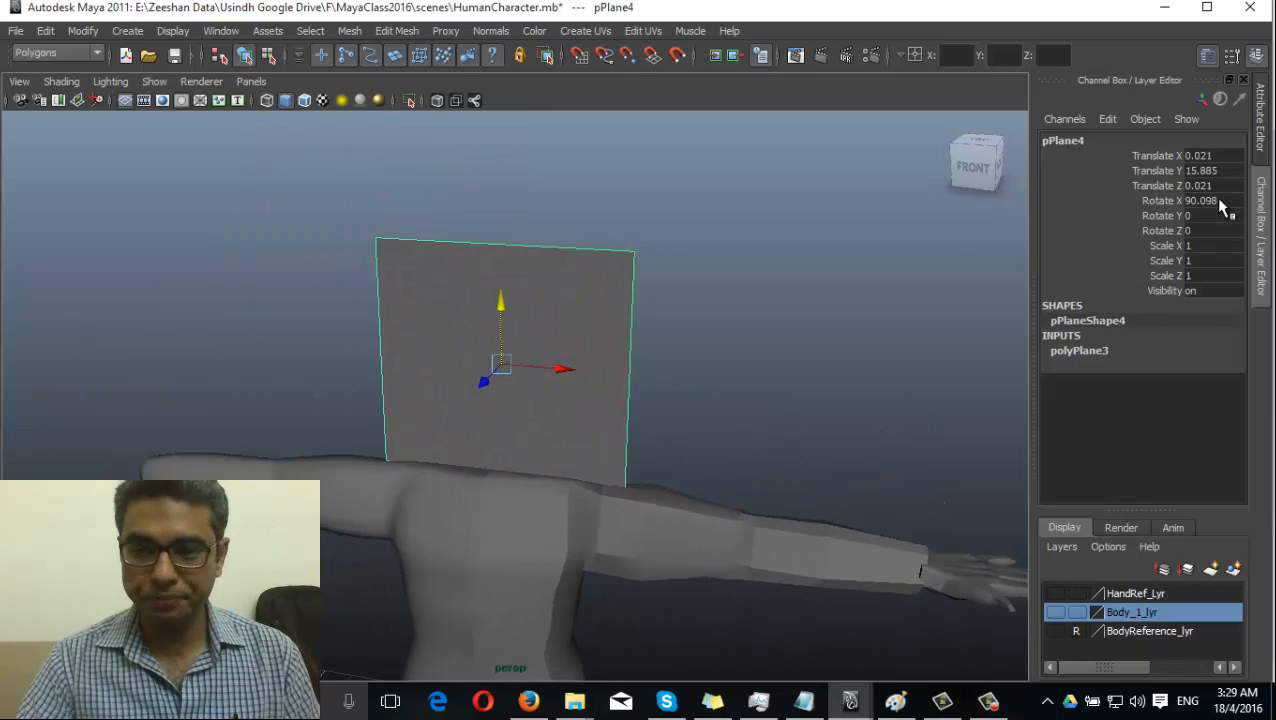
{"action": "double_click", "coordinate": [1220, 201]}
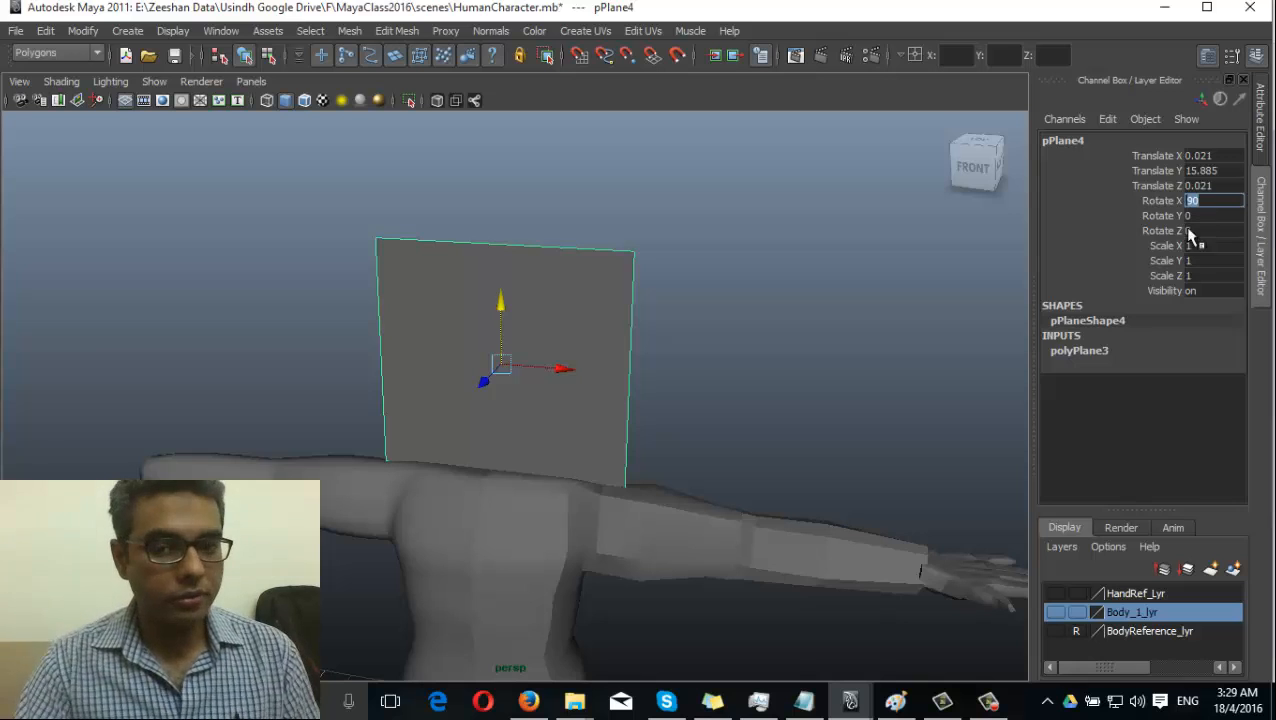
{"action": "left_click_drag", "start_coordinate": [459, 419], "coordinate": [800, 330], "text": "alt"}
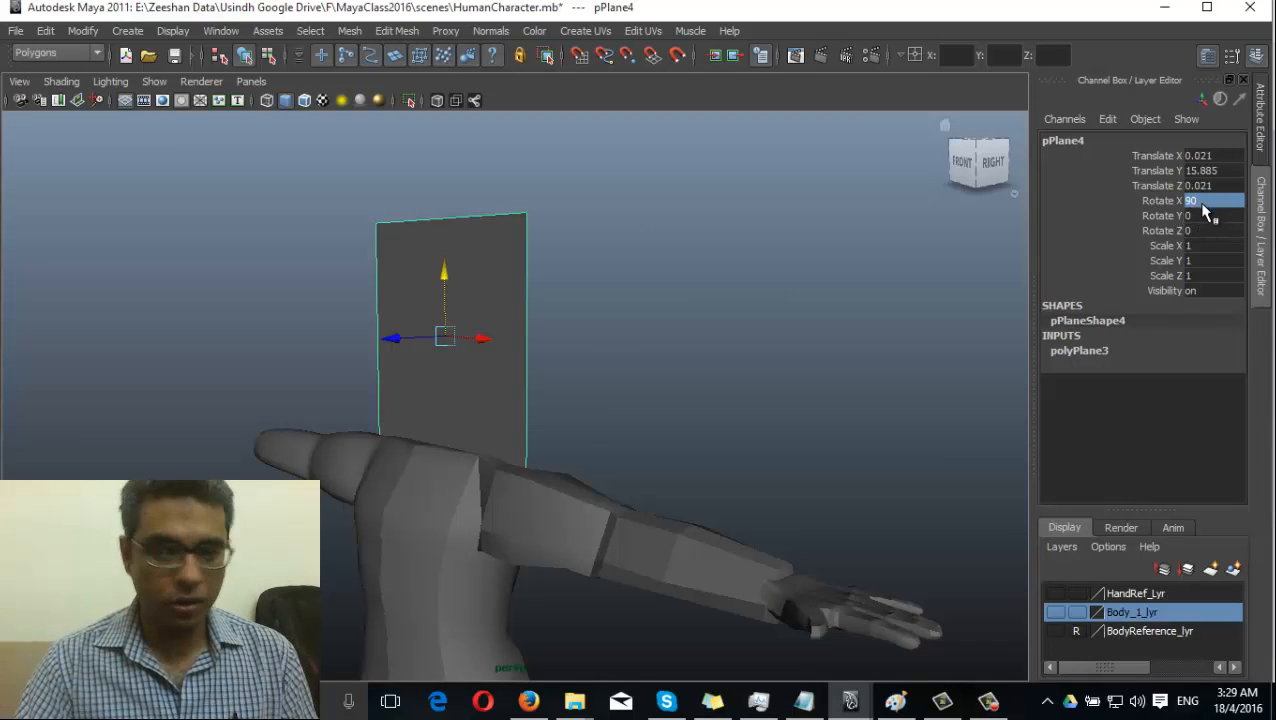
Assign a new Lambert material to the head reference plane, working from the front view
{"action": "left_click", "coordinate": [962, 163]}
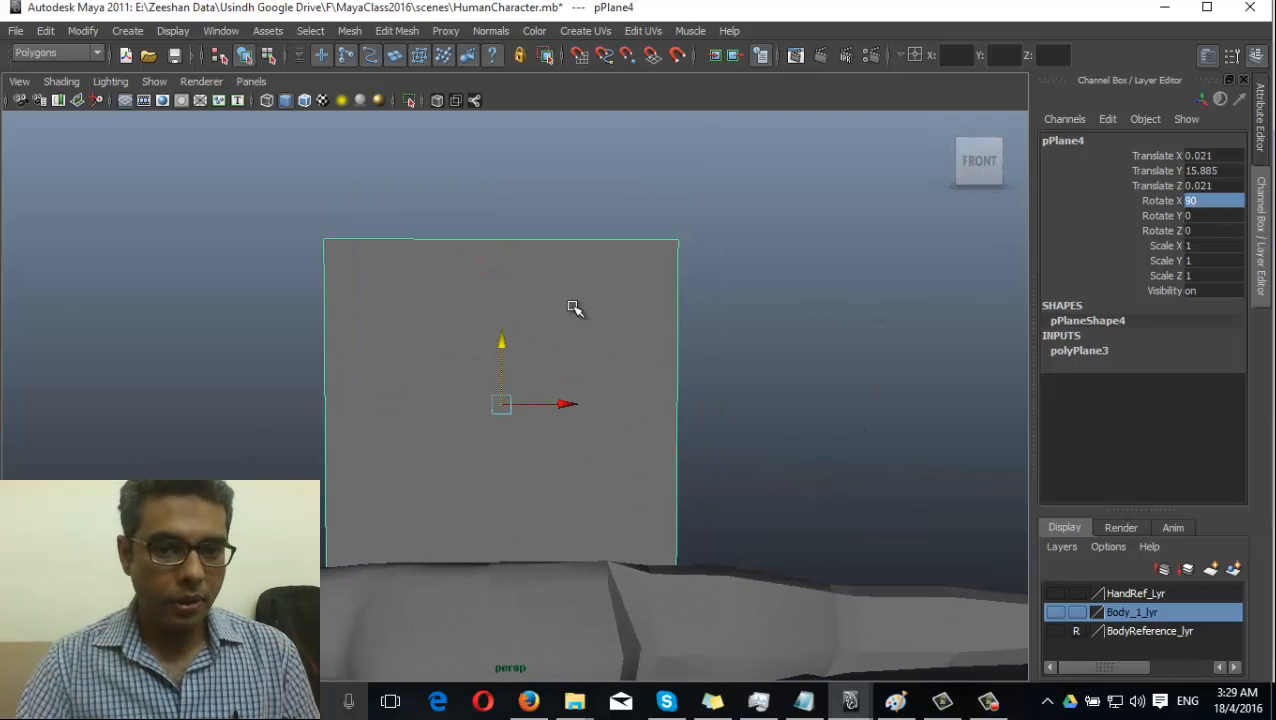
{"action": "right_click", "coordinate": [573, 308]}
{"action": "right_click_drag", "start_coordinate": [574, 314], "coordinate": [571, 585]}
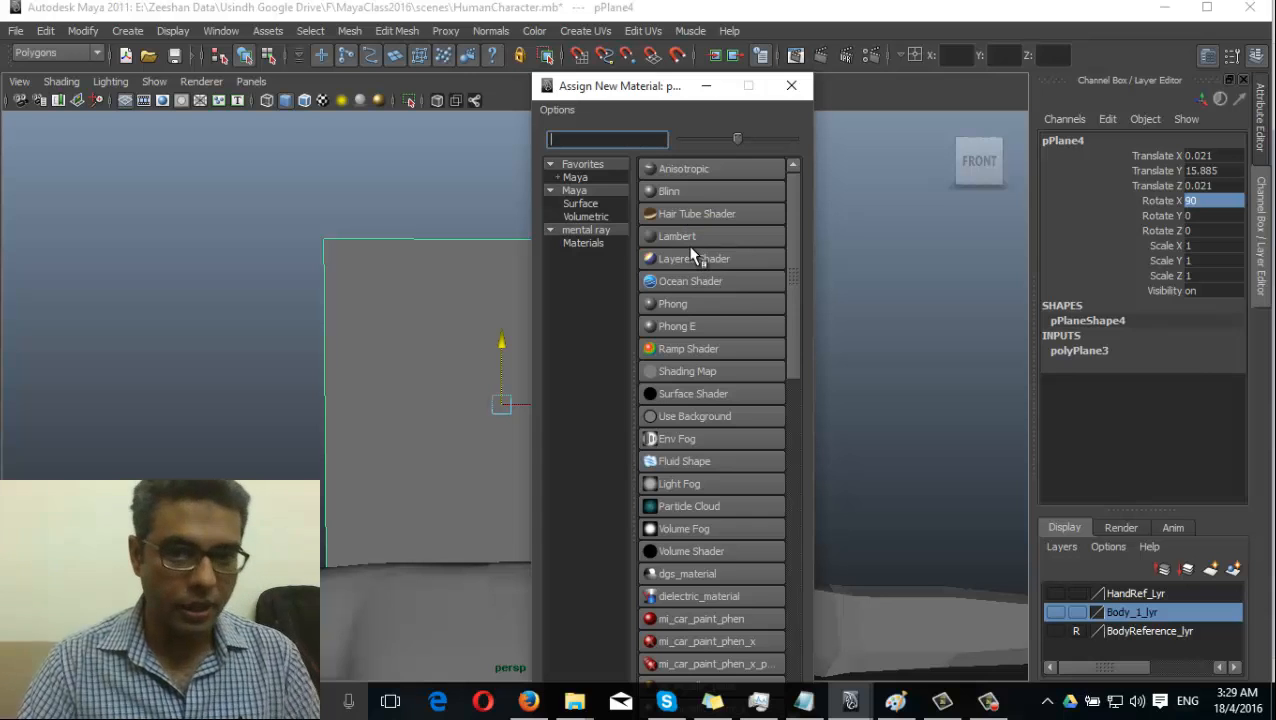
{"action": "left_click", "coordinate": [688, 237]}
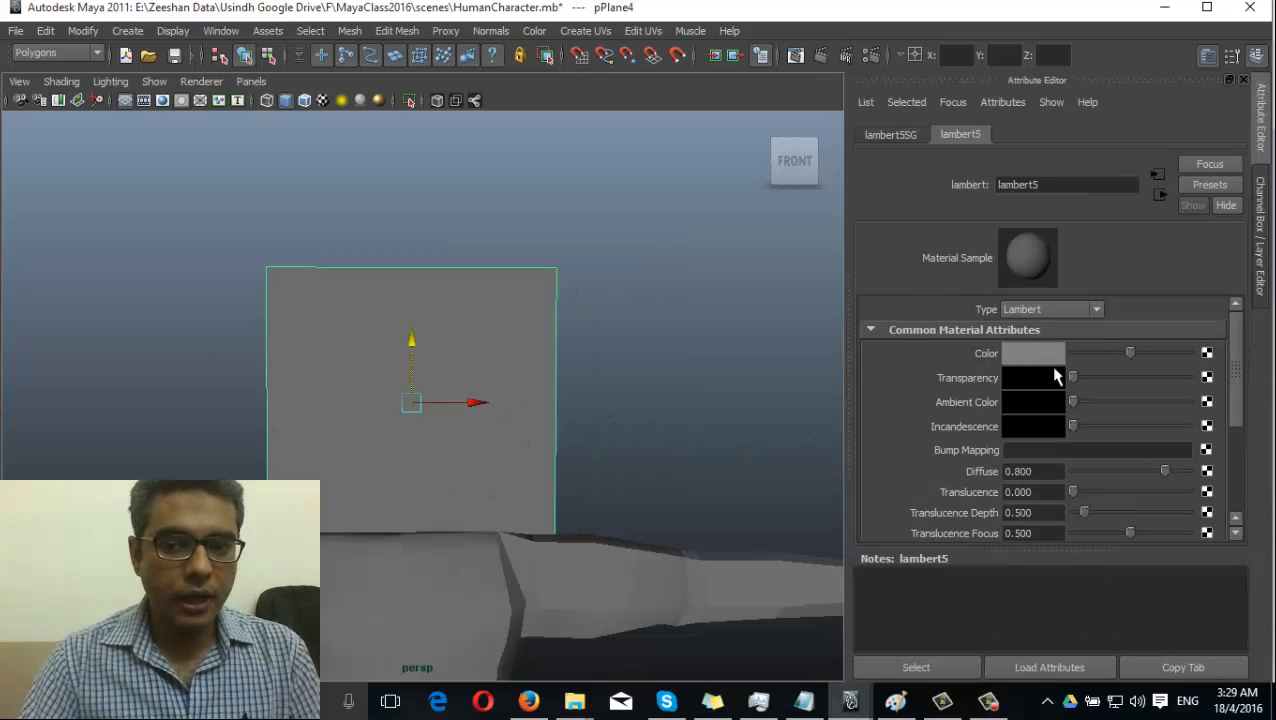
Connect a File texture to the Lambert material's Color and load "head r.jpg" from the sourceimages folder
{"action": "left_click", "coordinate": [1207, 353]}
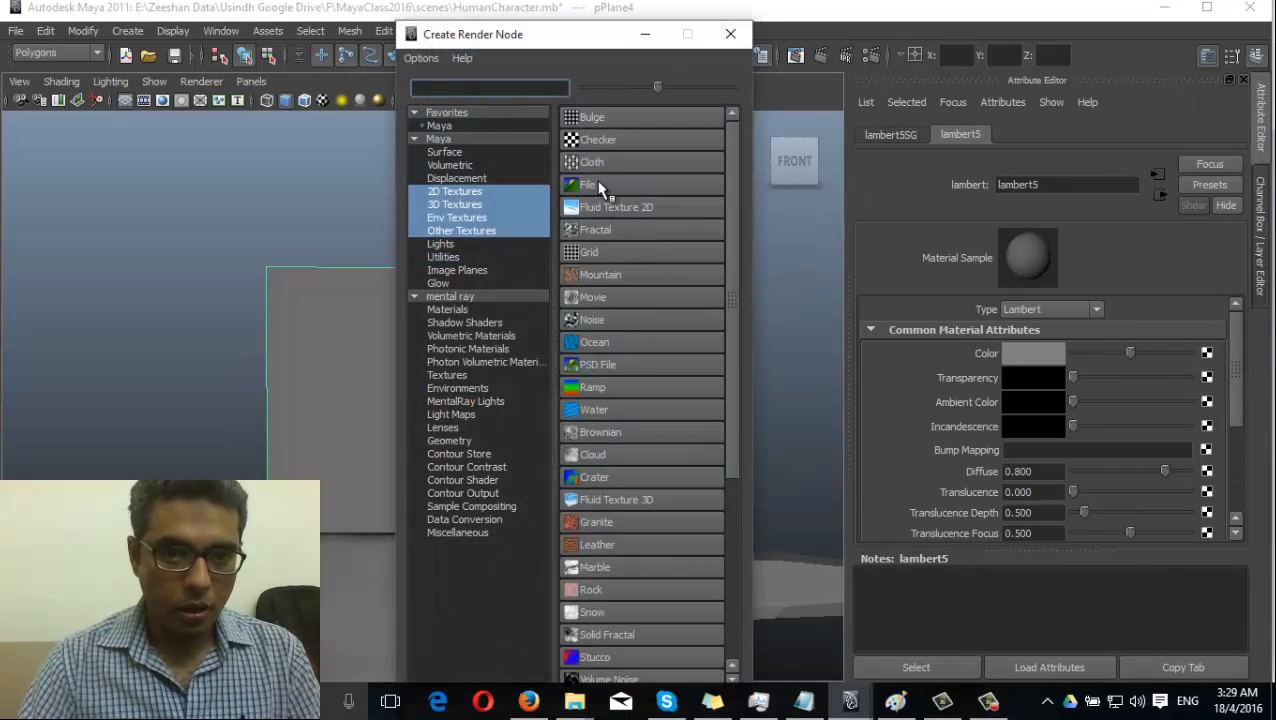
{"action": "left_click_drag", "start_coordinate": [668, 89], "coordinate": [731, 109]}
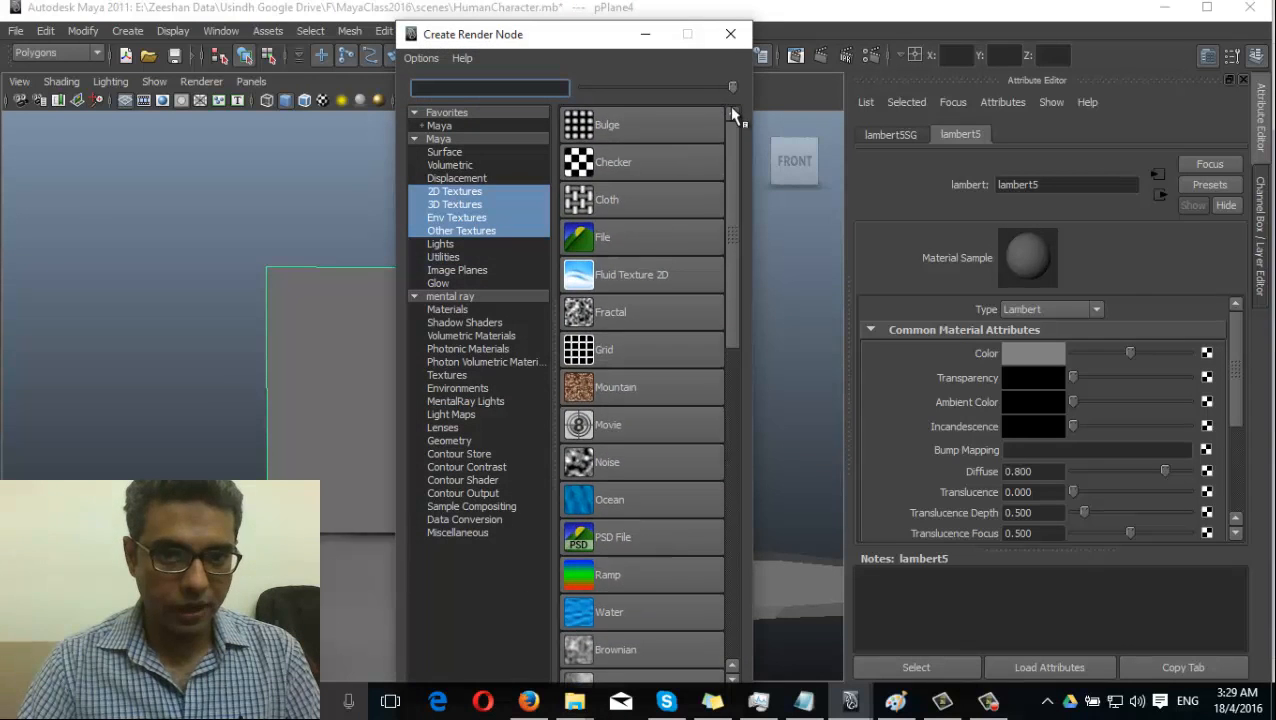
{"action": "left_click", "coordinate": [650, 240]}
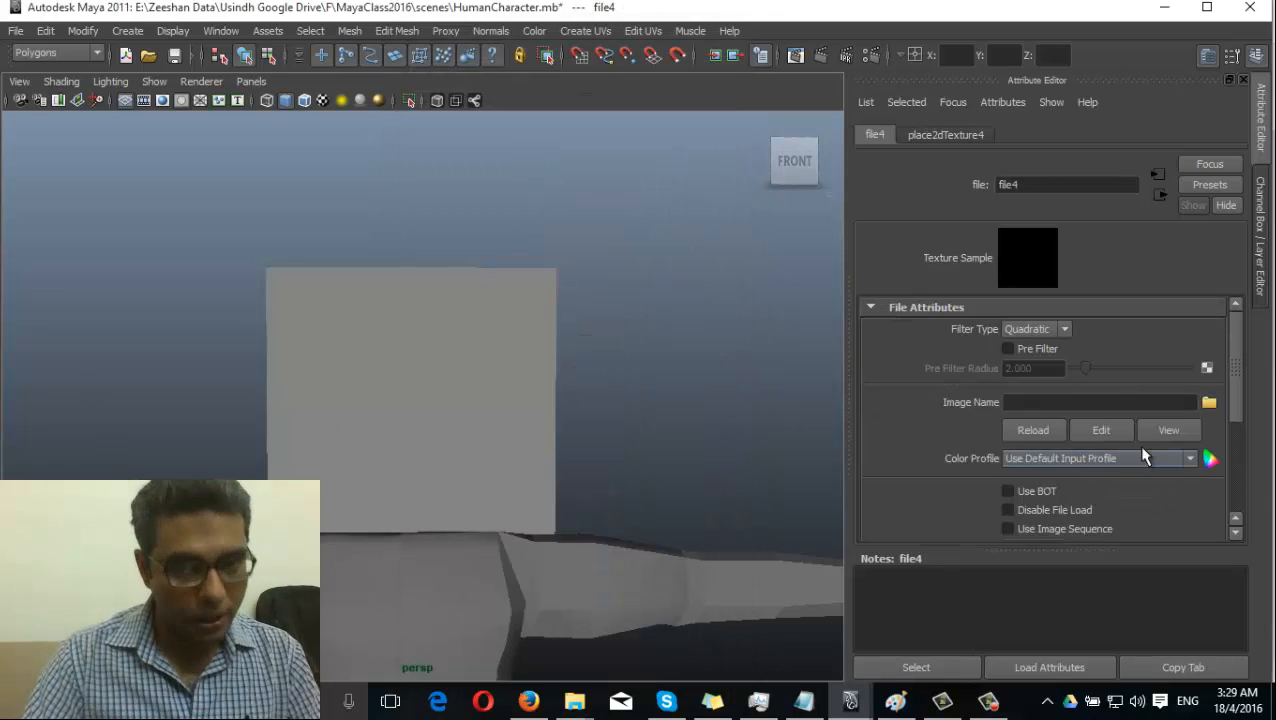
{"action": "left_click", "coordinate": [1209, 403]}
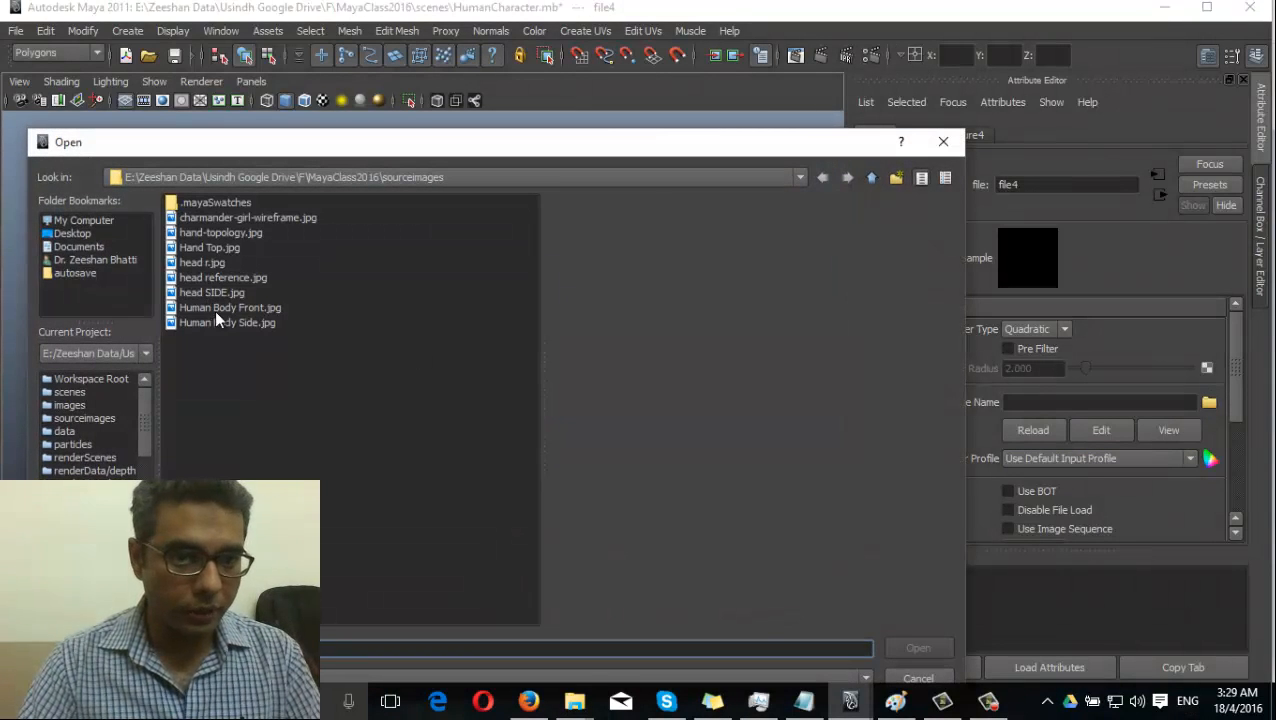
{"action": "left_click", "coordinate": [218, 292]}
{"action": "left_click", "coordinate": [218, 263]}
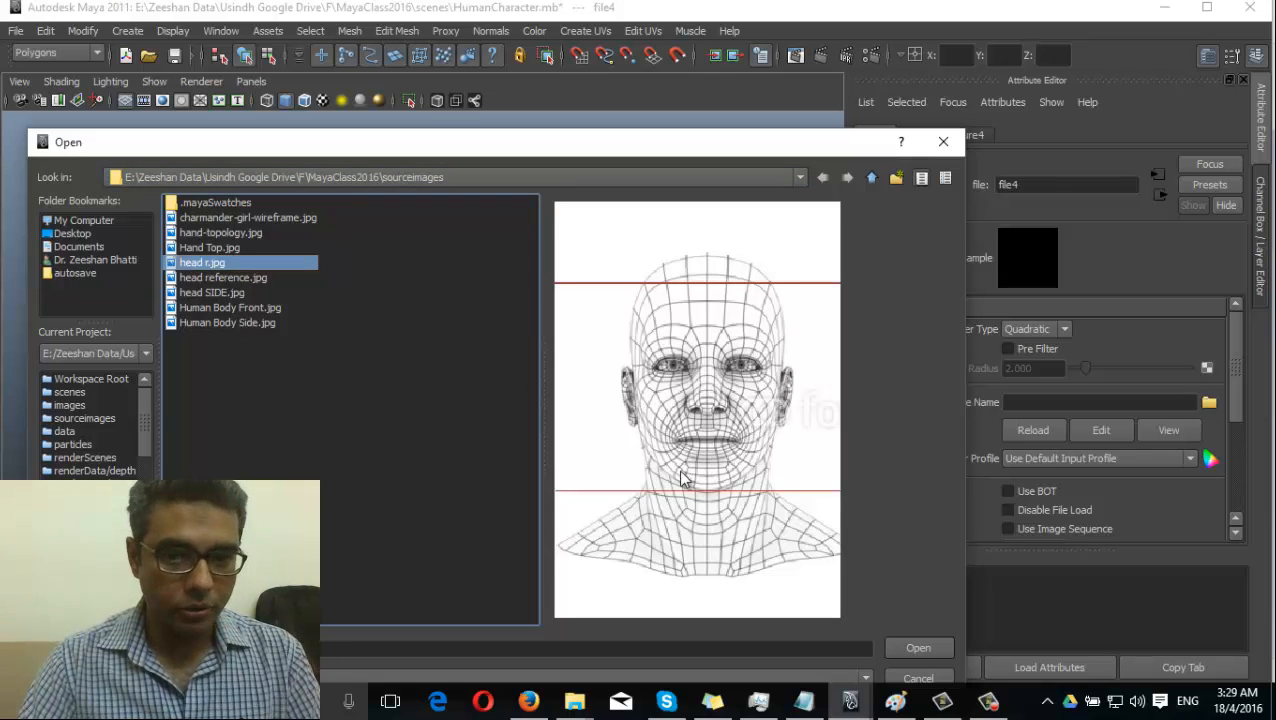
{"action": "left_click", "coordinate": [920, 648]}
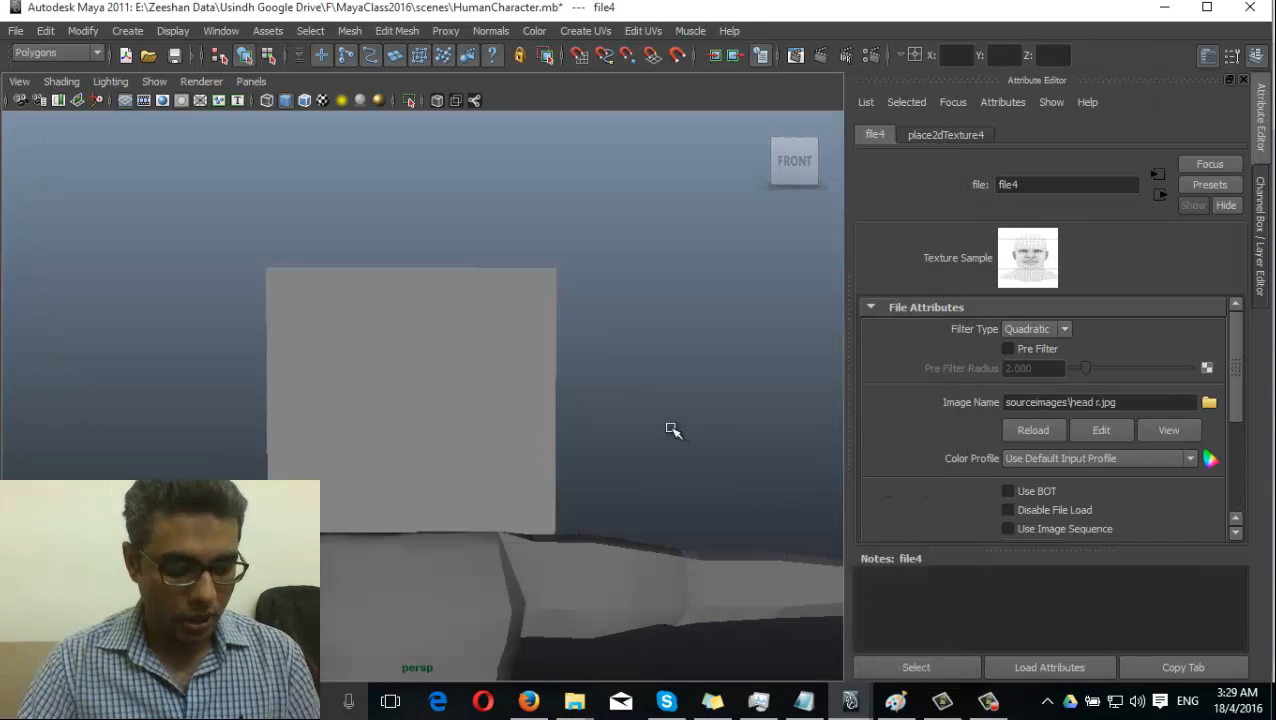
Turn on textured display in the viewport and view the front head image on the plane
{"action": "key", "text": "6"}
{"action": "middle_click_drag", "start_coordinate": [556, 478], "coordinate": [641, 346], "text": "alt"}
{"action": "left_click_drag", "start_coordinate": [641, 346], "coordinate": [535, 410], "text": "alt"}
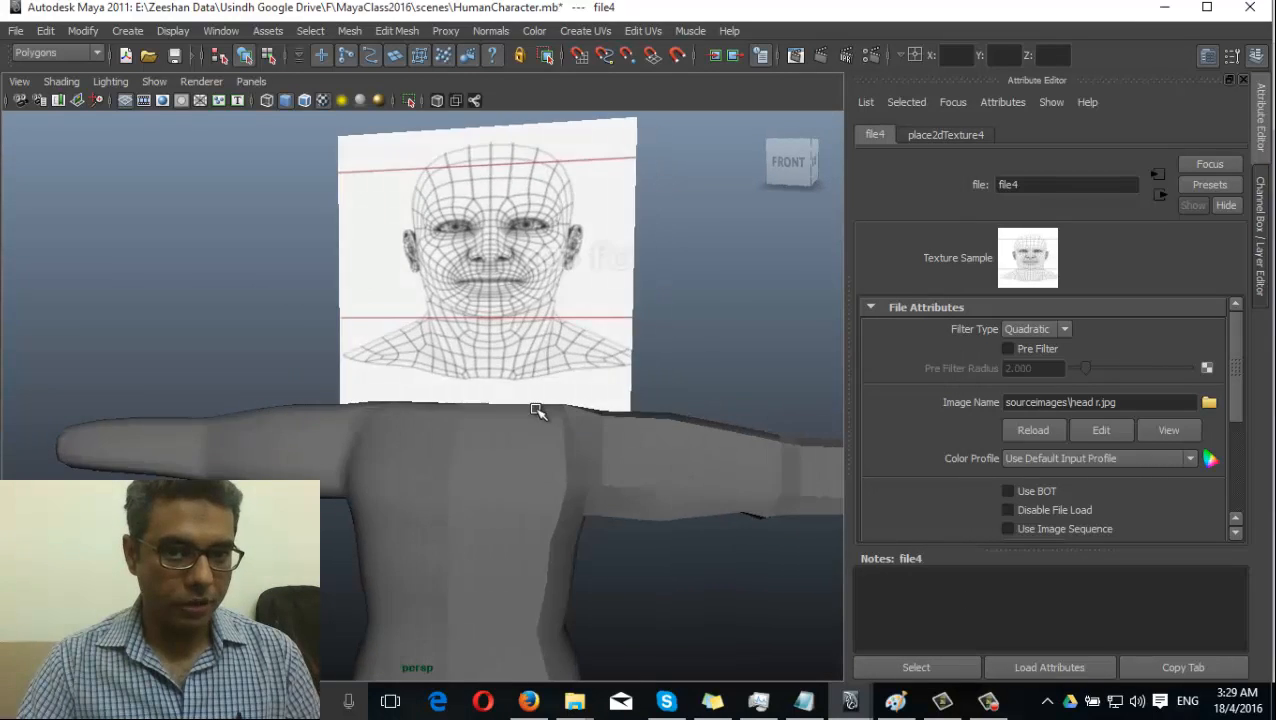
{"action": "middle_click_drag", "start_coordinate": [535, 410], "coordinate": [550, 493], "text": "alt"}
{"action": "left_click_drag", "start_coordinate": [550, 493], "coordinate": [558, 365], "text": "alt"}
Apply Automatic Mapping to the front reference plane and rotate the projection so the head image stands upright
{"action": "left_click", "coordinate": [555, 340]}
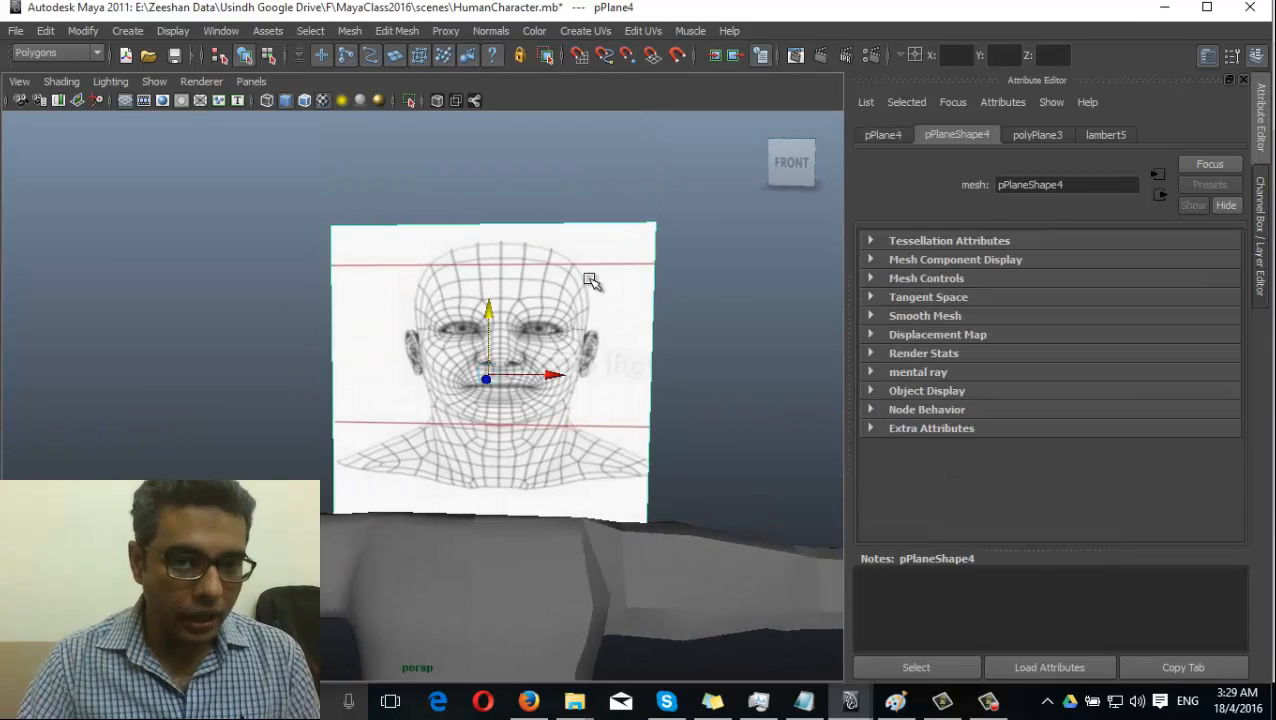
{"action": "left_click", "coordinate": [585, 30]}
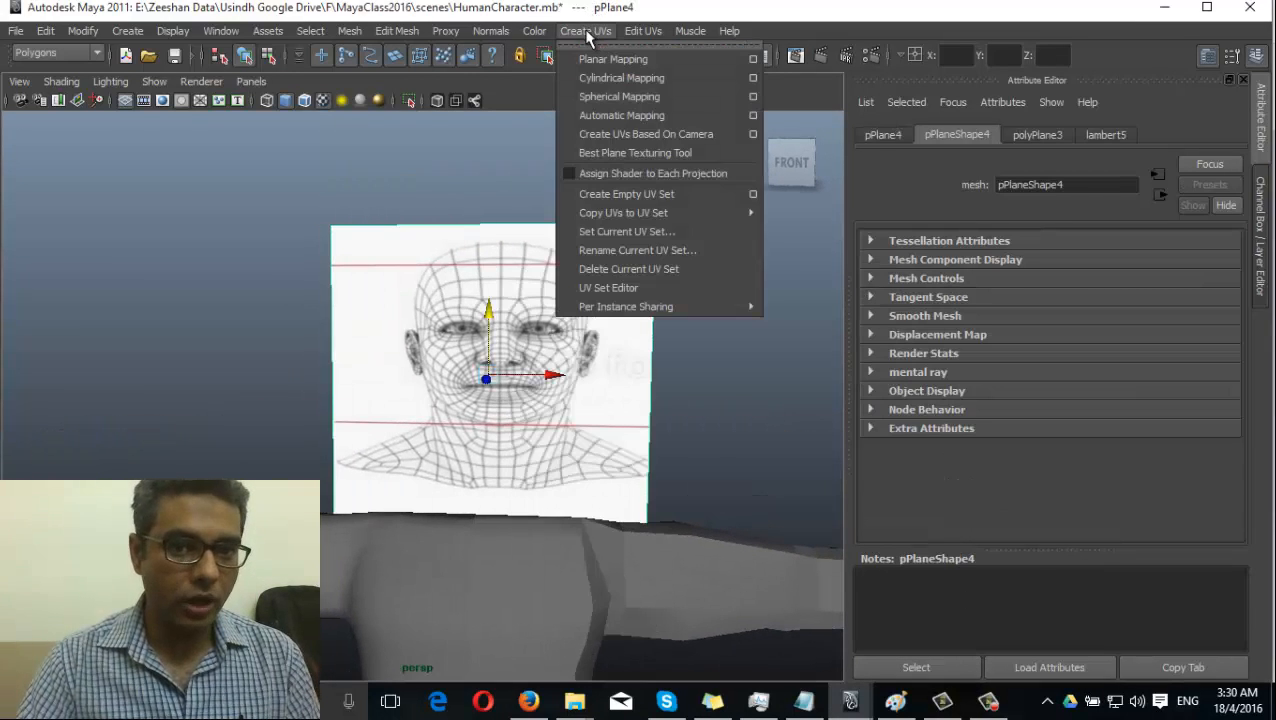
{"action": "left_click", "coordinate": [643, 118]}
{"action": "left_click_drag", "start_coordinate": [560, 400], "coordinate": [388, 418], "text": "alt"}
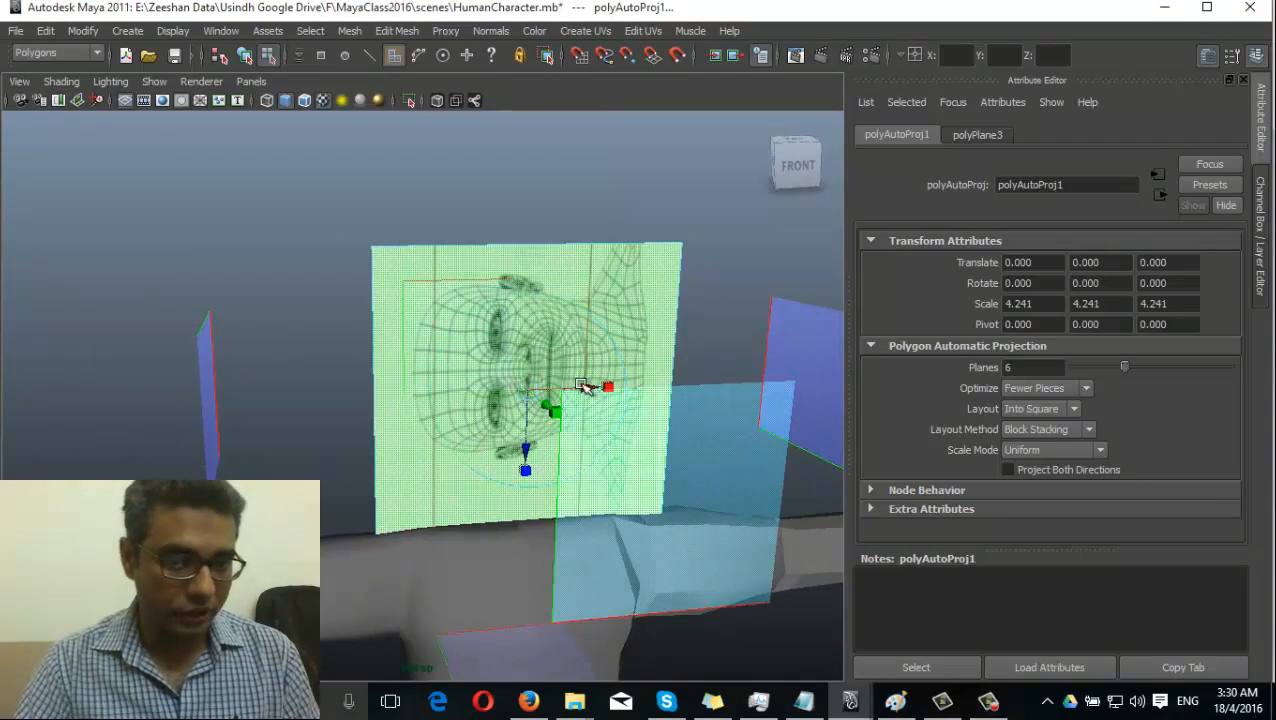
{"action": "left_click", "coordinate": [583, 385]}
{"action": "left_click_drag", "start_coordinate": [461, 349], "coordinate": [595, 290]}
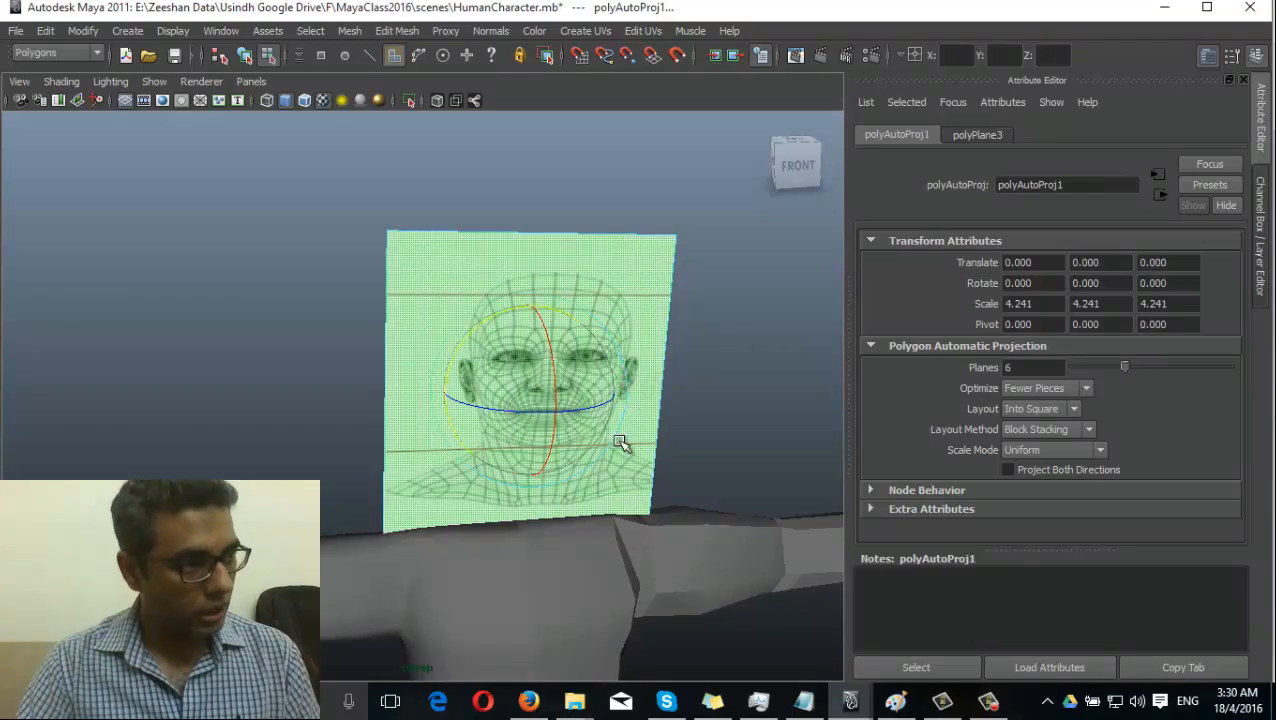
Return the front plane to object mode and display its transform channels
{"action": "left_click_drag", "start_coordinate": [620, 441], "coordinate": [545, 420], "text": "alt"}
{"action": "right_click_drag", "start_coordinate": [556, 257], "coordinate": [590, 240]}
{"action": "left_click_drag", "start_coordinate": [525, 355], "coordinate": [565, 355], "text": "alt"}
{"action": "left_click", "coordinate": [1259, 235]}
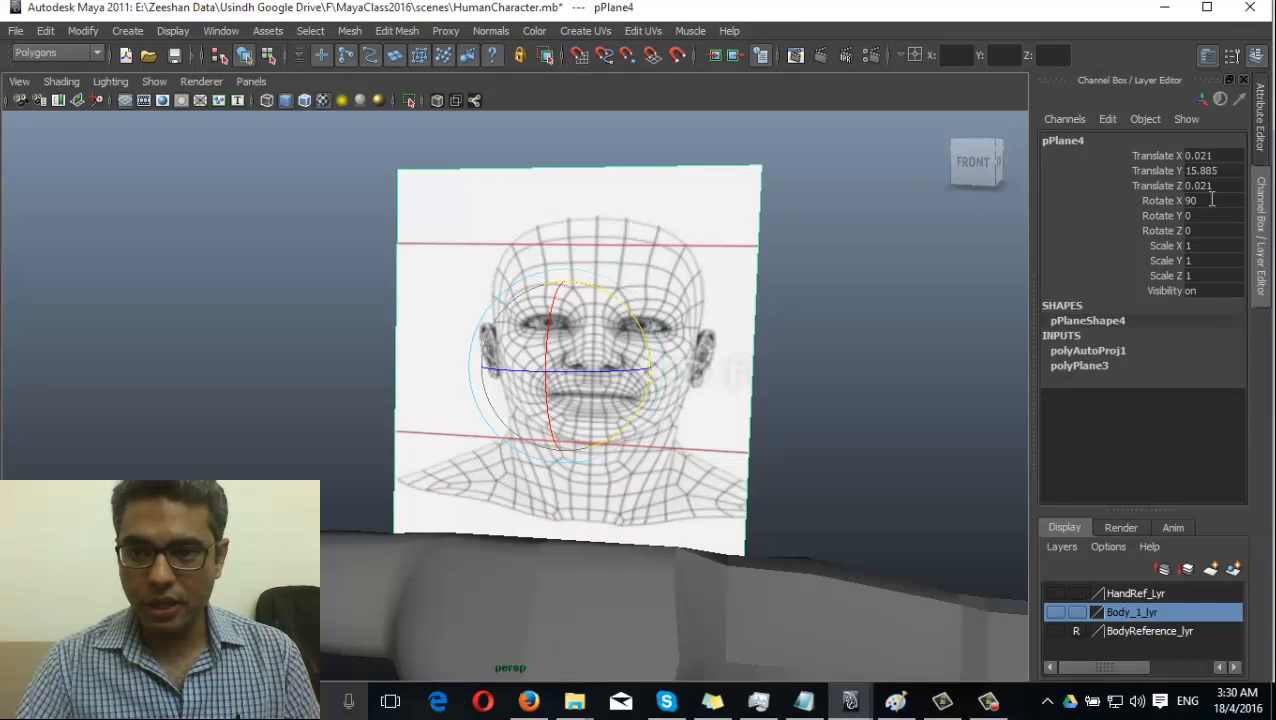
{"action": "left_click_drag", "start_coordinate": [756, 295], "coordinate": [633, 318], "text": "alt"}
{"action": "left_click", "coordinate": [633, 318]}
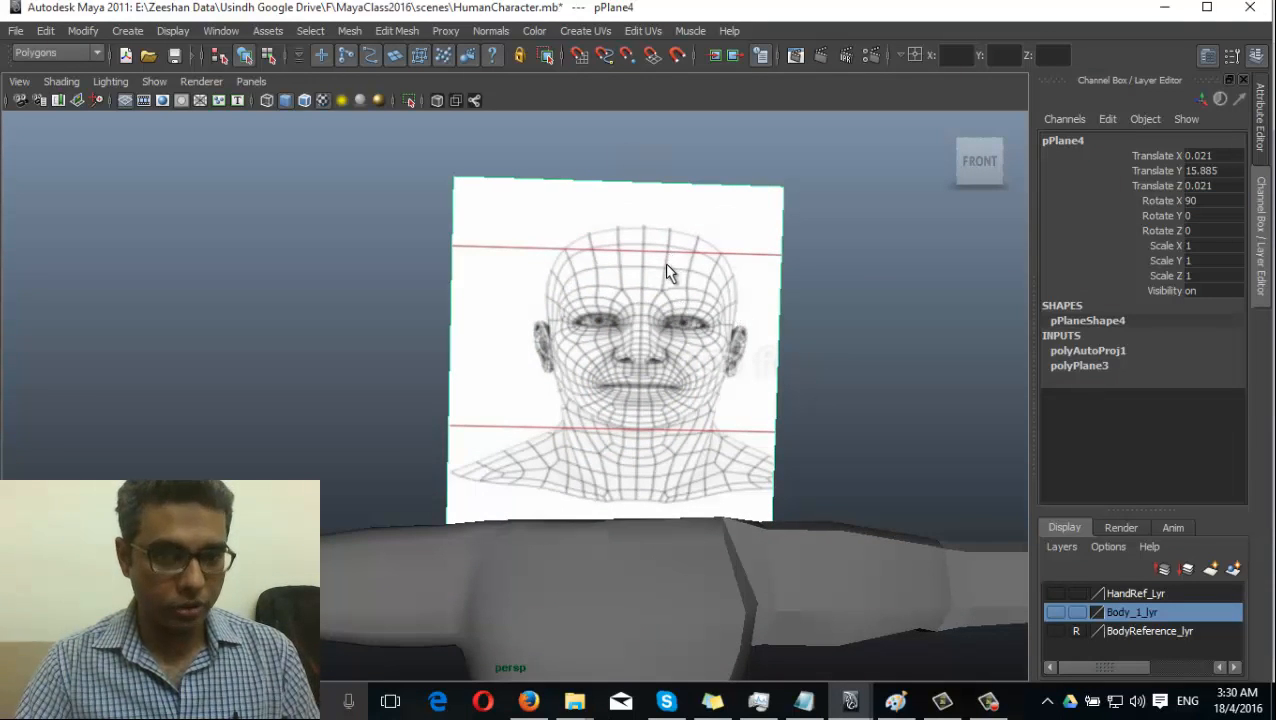
Duplicate the front reference plane and set the copy's Rotate Y to -90
{"action": "key", "text": "w"}
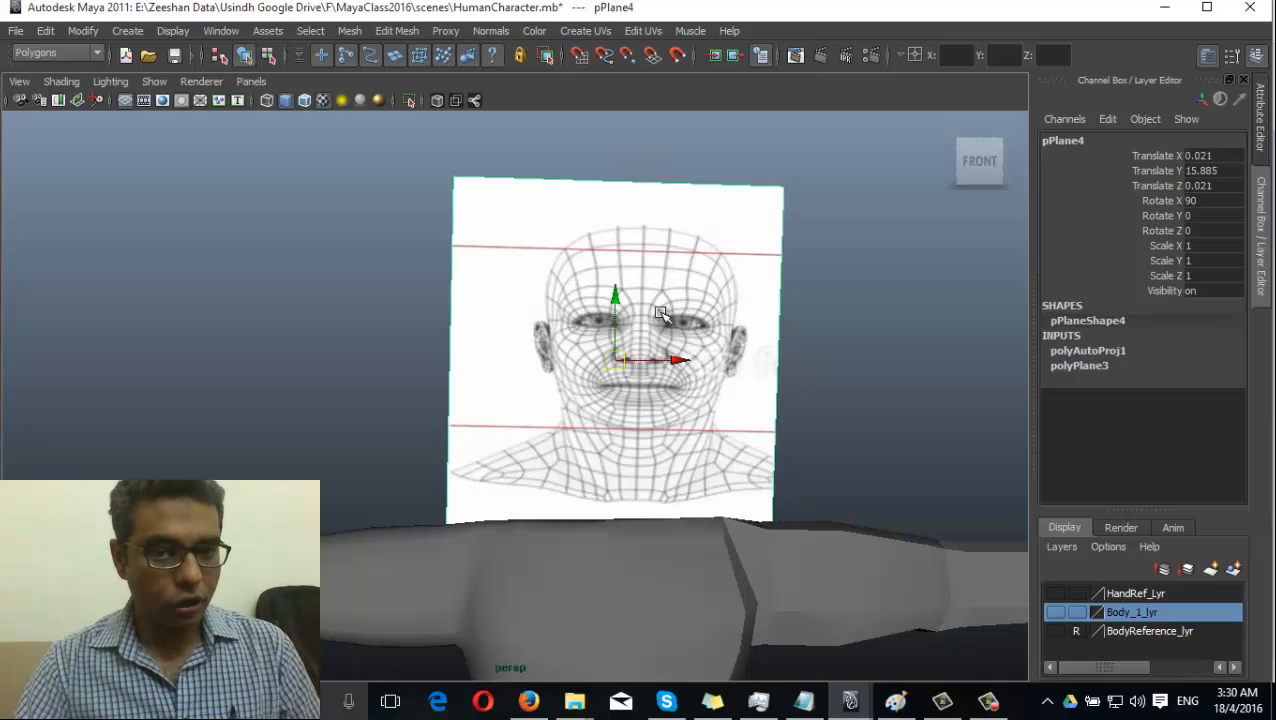
{"action": "key", "text": "ctrl+d"}
{"action": "left_click_drag", "start_coordinate": [572, 386], "coordinate": [731, 392], "text": "alt"}
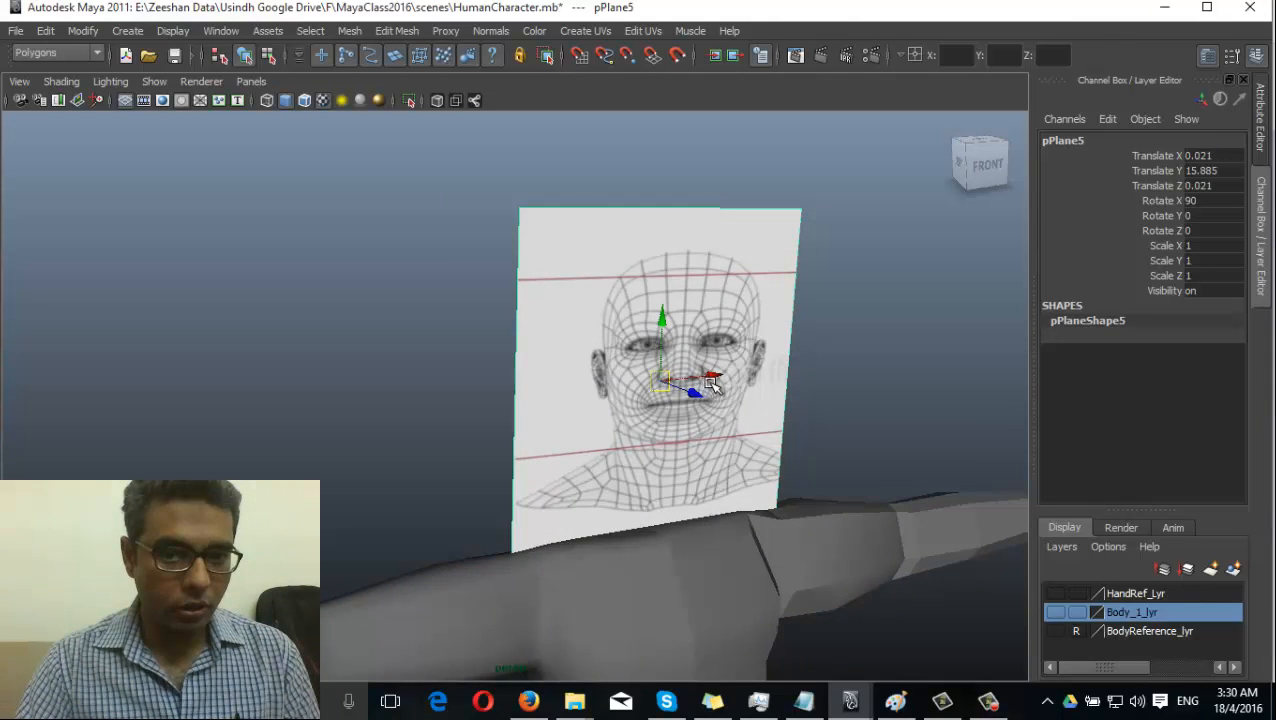
{"action": "left_click_drag", "start_coordinate": [600, 425], "coordinate": [576, 393], "text": "alt"}
{"action": "key", "text": "e"}
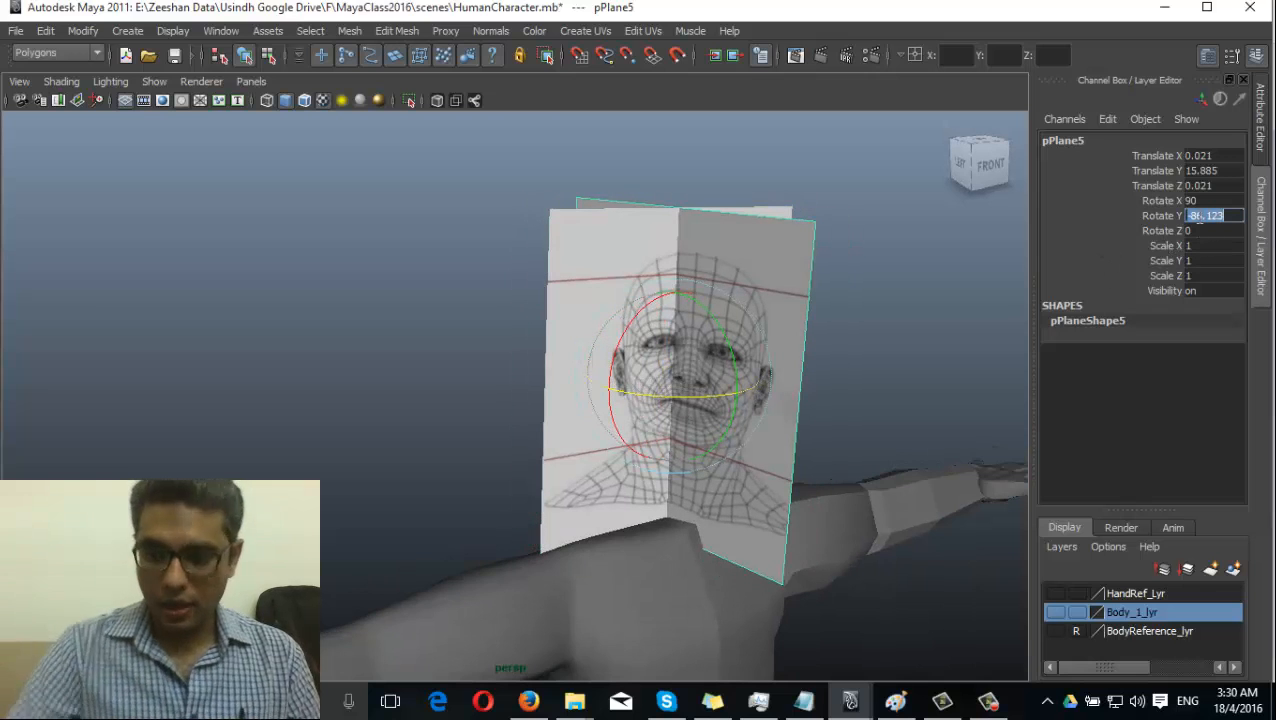
{"action": "type", "text": "-90"}
{"action": "key", "text": "Return"}
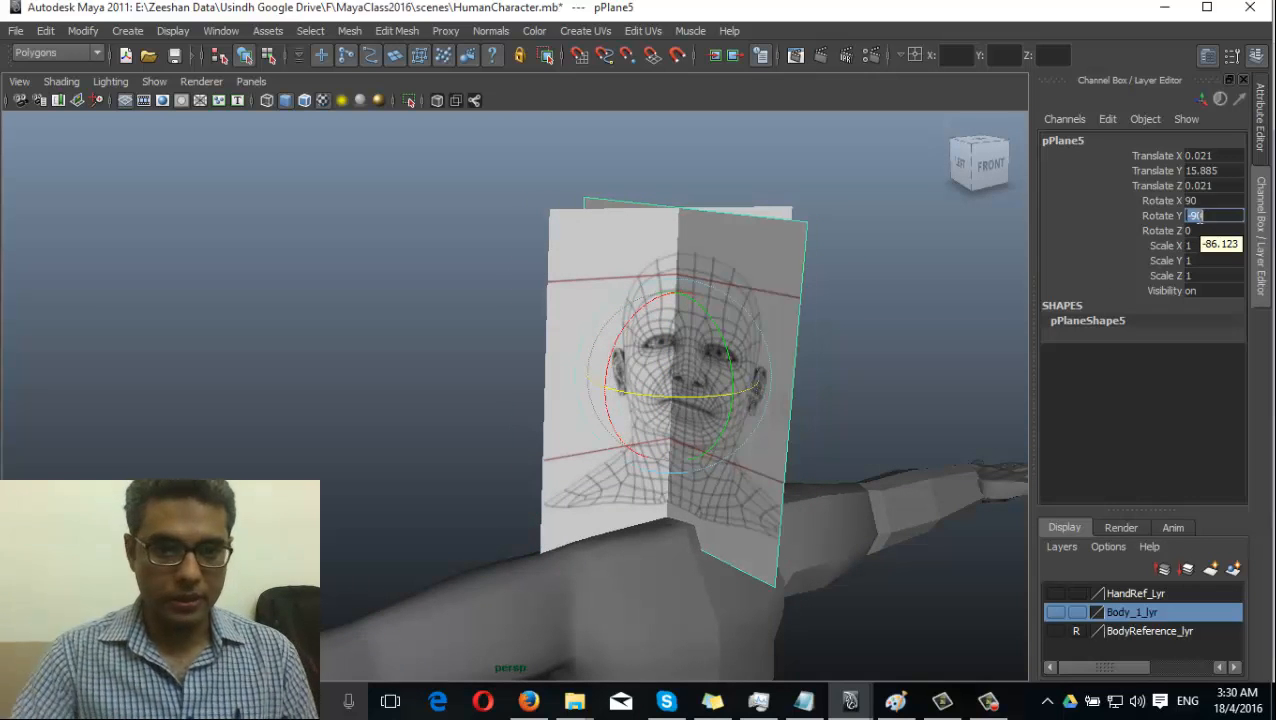
Assign a new Lambert material to the duplicated plane and load "head SIDE.jpg" as its Color File texture
{"action": "left_click_drag", "start_coordinate": [593, 437], "coordinate": [587, 393], "text": "alt"}
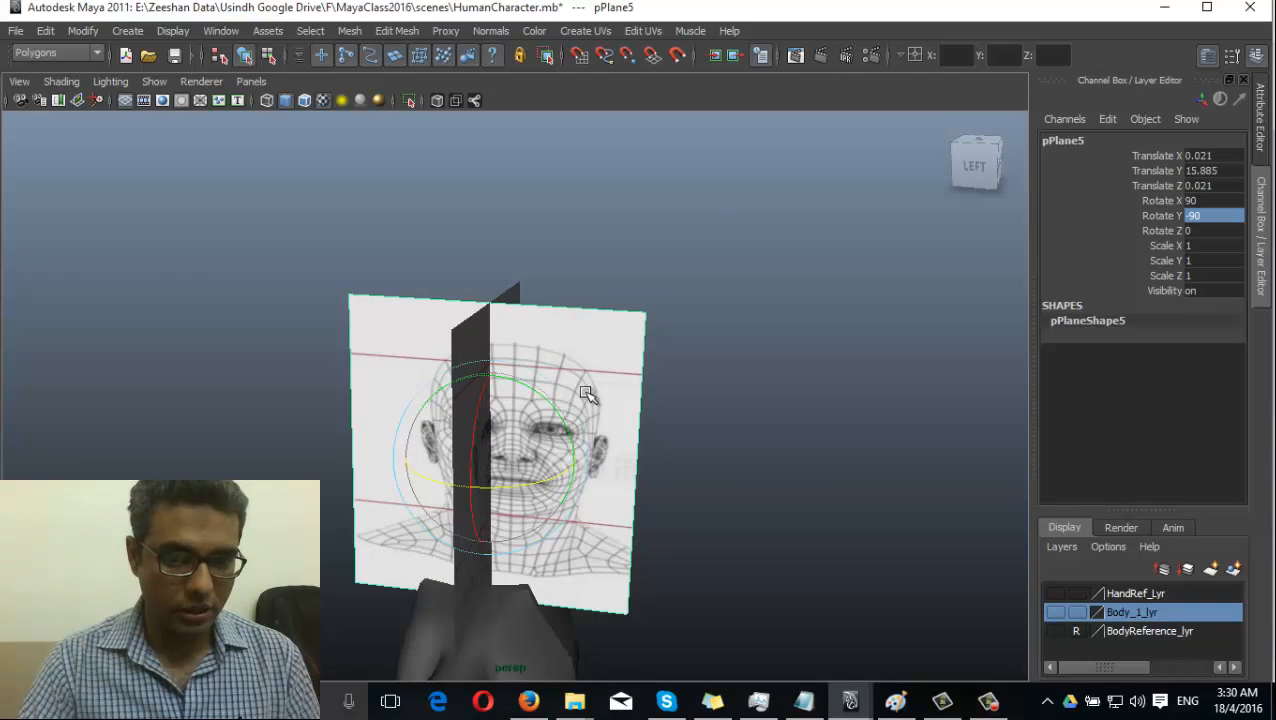
{"action": "right_click_drag", "start_coordinate": [587, 393], "coordinate": [680, 560]}
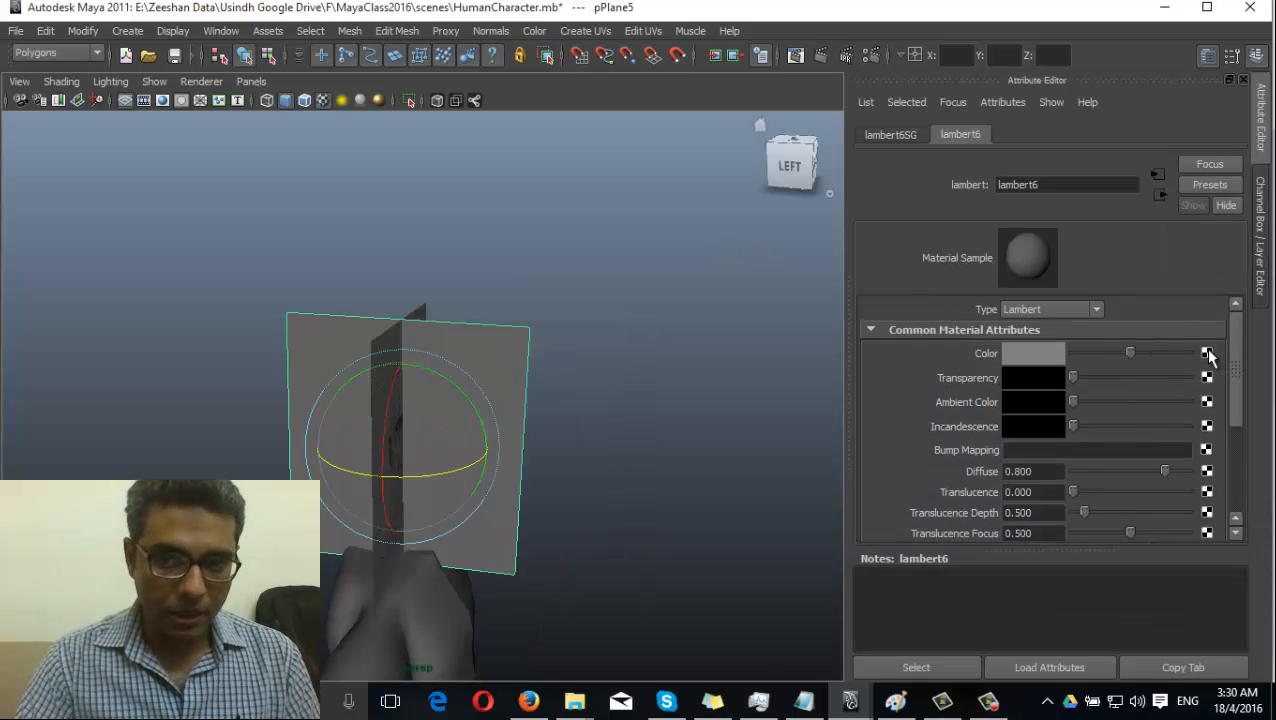
{"action": "left_click", "coordinate": [1207, 353]}
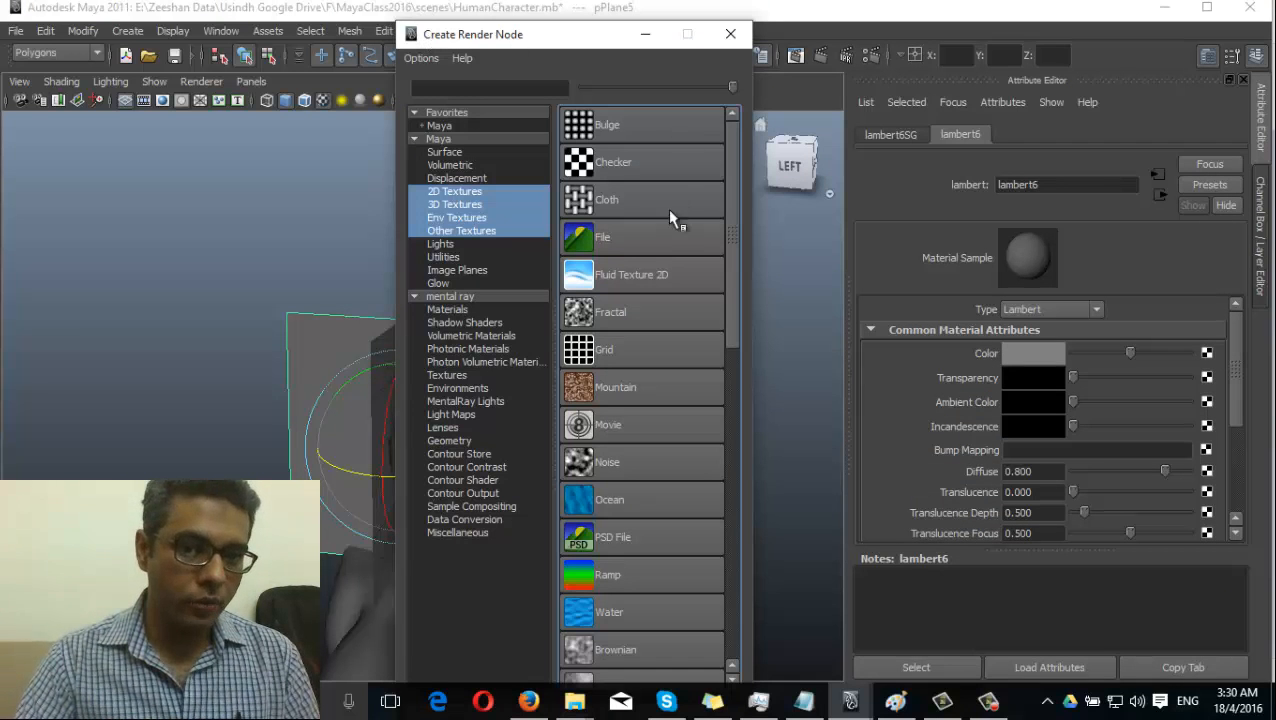
{"action": "left_click", "coordinate": [603, 238]}
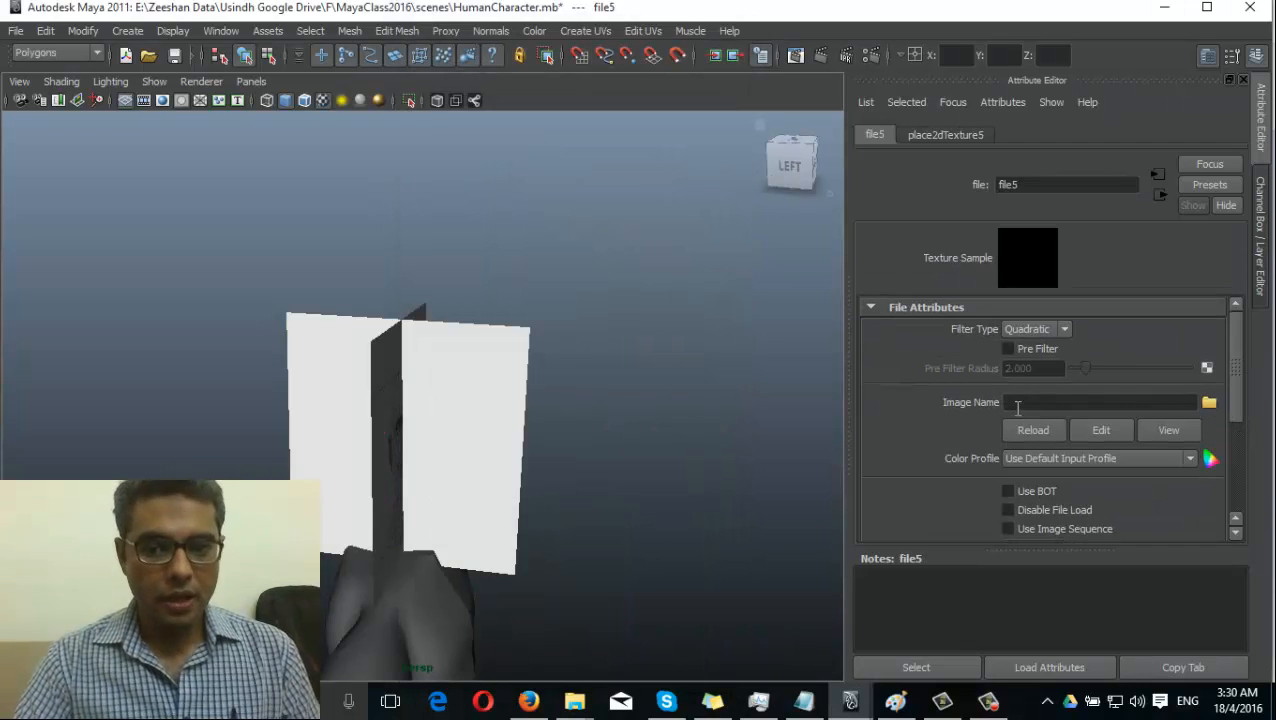
{"action": "left_click", "coordinate": [1209, 402]}
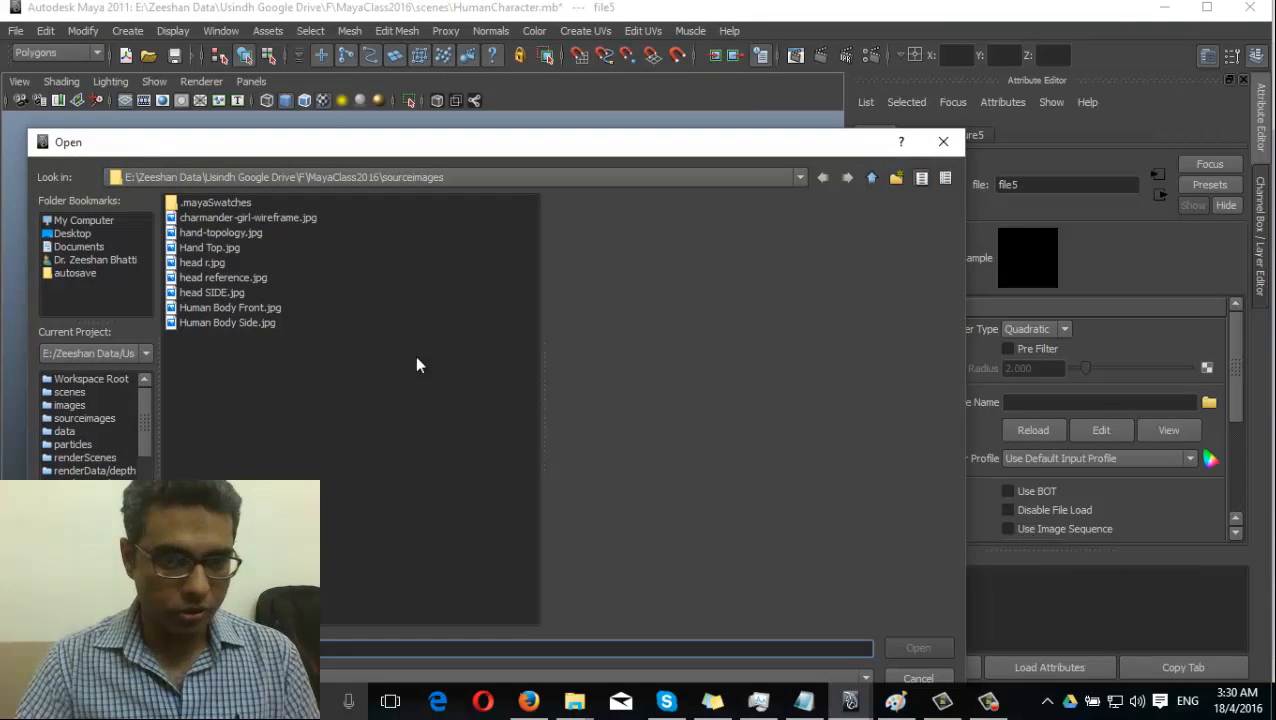
{"action": "left_click", "coordinate": [225, 277]}
{"action": "left_click", "coordinate": [222, 262]}
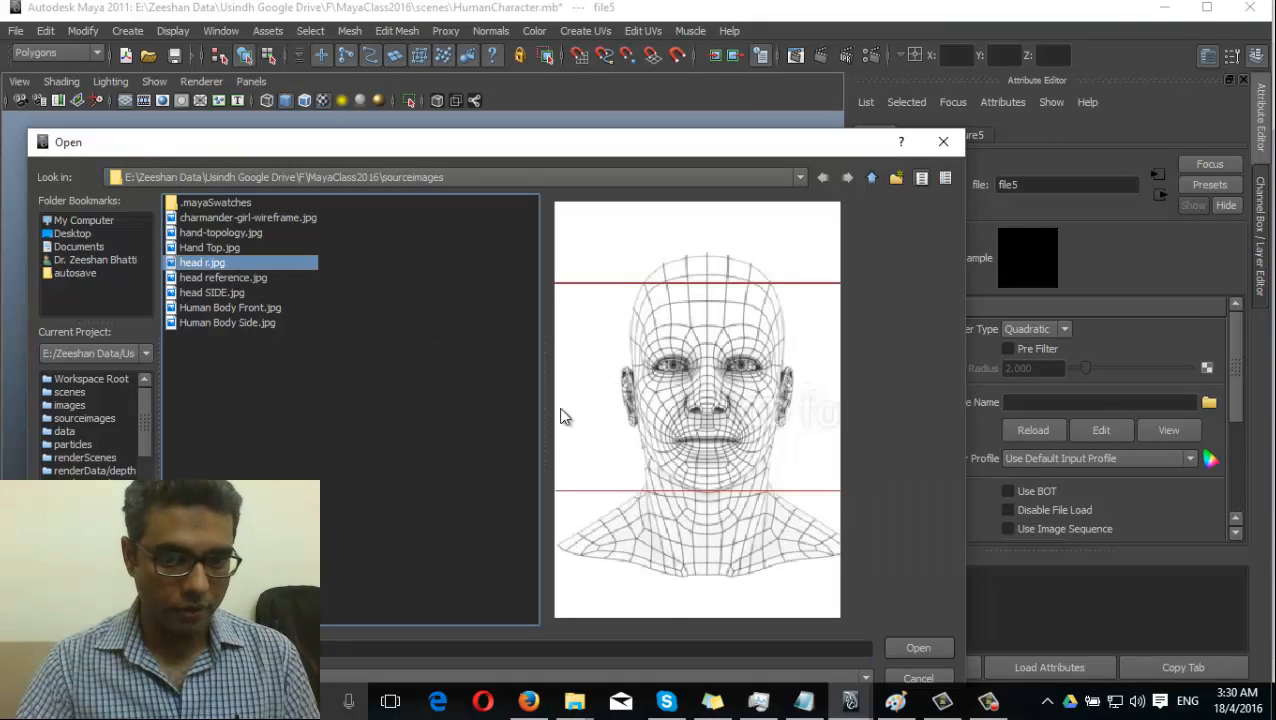
{"action": "left_click", "coordinate": [215, 292]}
{"action": "left_click", "coordinate": [912, 648]}
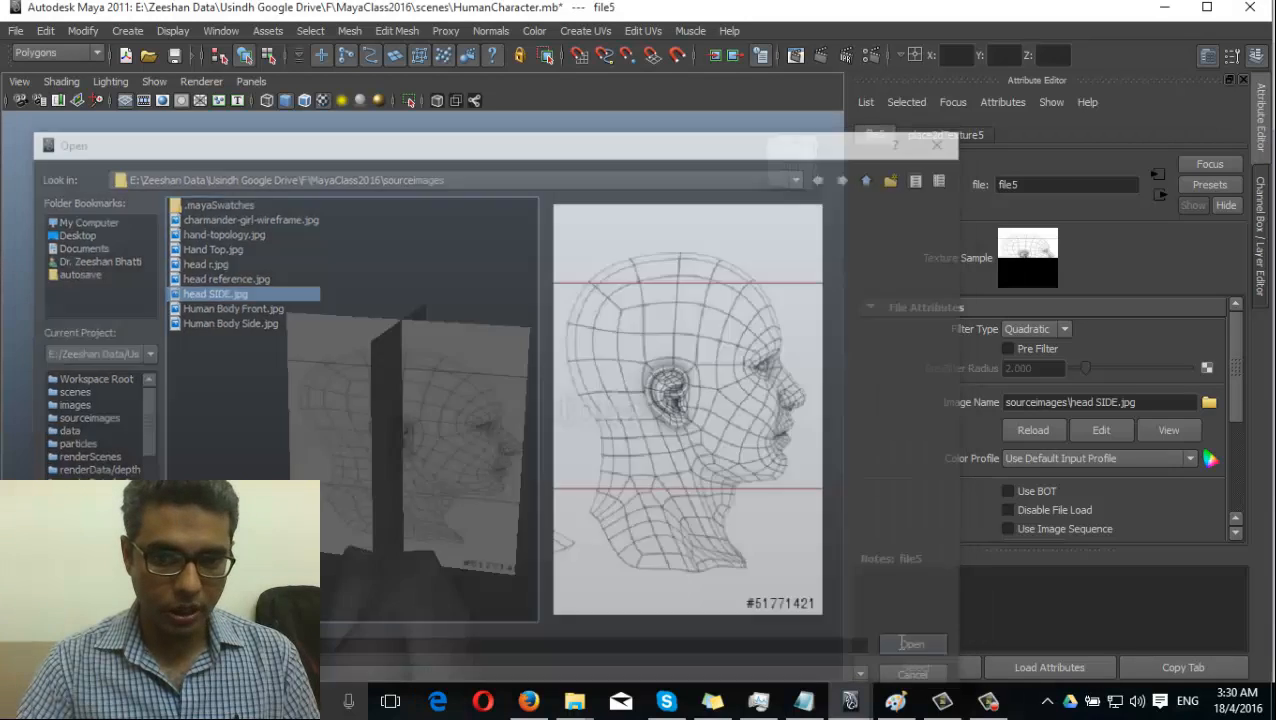
Select the side reference plane and move it along X from the centre to the front plane's edge on the character's right
{"action": "left_click_drag", "start_coordinate": [515, 442], "coordinate": [245, 500], "text": "alt"}
{"action": "left_click", "coordinate": [440, 387]}
{"action": "key", "text": "f"}
{"action": "key", "text": "e"}
{"action": "left_click_drag", "start_coordinate": [330, 402], "coordinate": [500, 400], "text": "alt"}
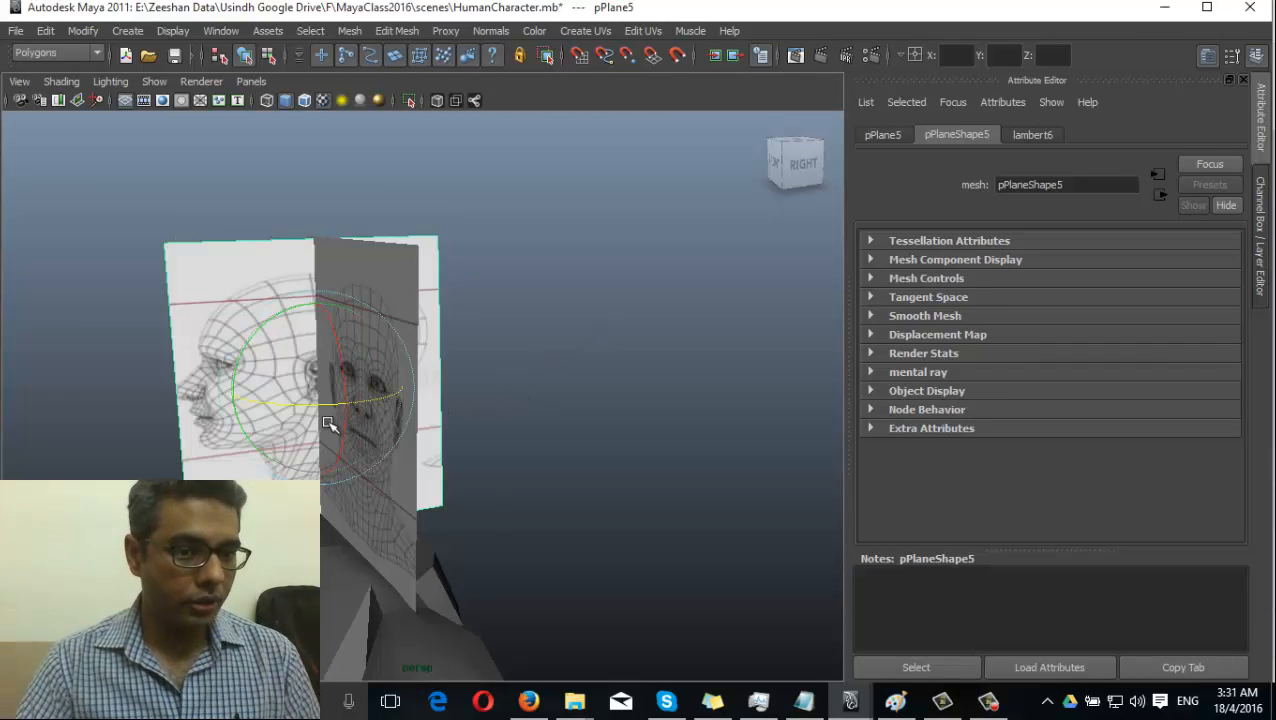
{"action": "left_click_drag", "start_coordinate": [322, 421], "coordinate": [433, 407], "text": "alt"}
{"action": "key", "text": "w"}
{"action": "left_click_drag", "start_coordinate": [362, 390], "coordinate": [580, 453]}
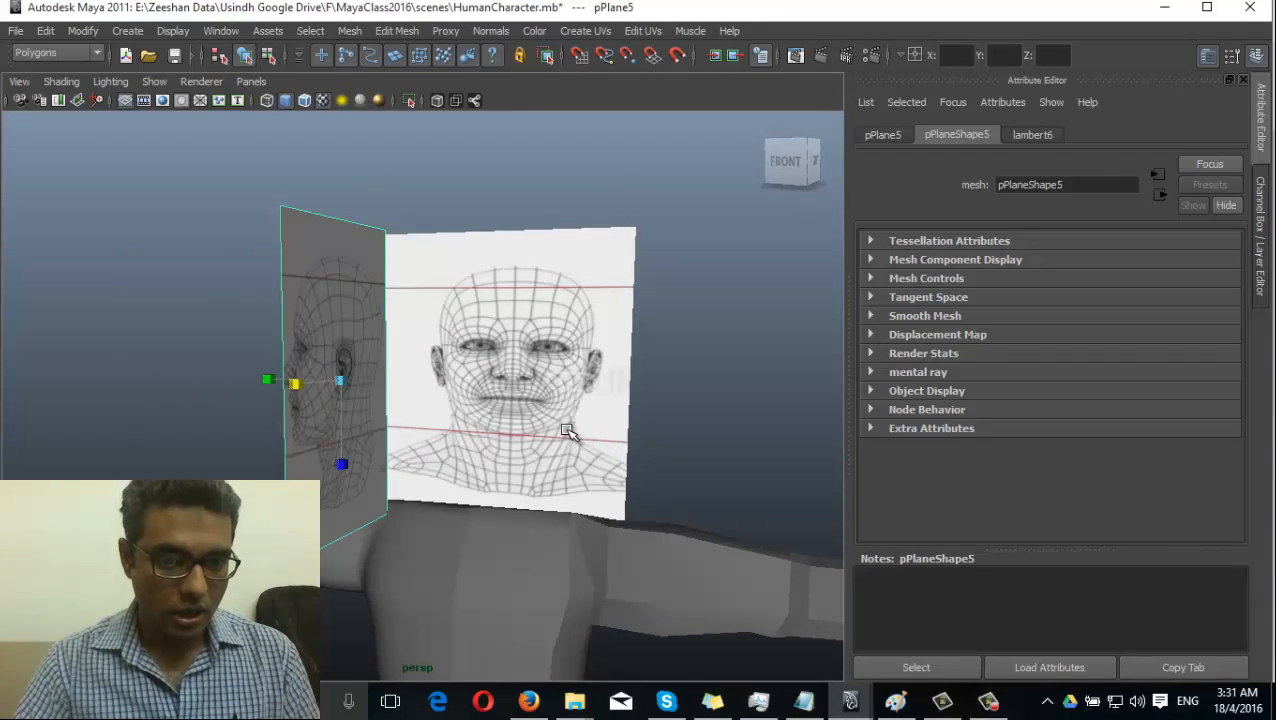
Compare the front and side head reference planes, and display the side plane's transform channels
{"action": "left_click", "coordinate": [566, 428]}
{"action": "left_click_drag", "start_coordinate": [498, 461], "coordinate": [526, 450], "text": "alt"}
{"action": "left_click_drag", "start_coordinate": [555, 373], "coordinate": [348, 260]}
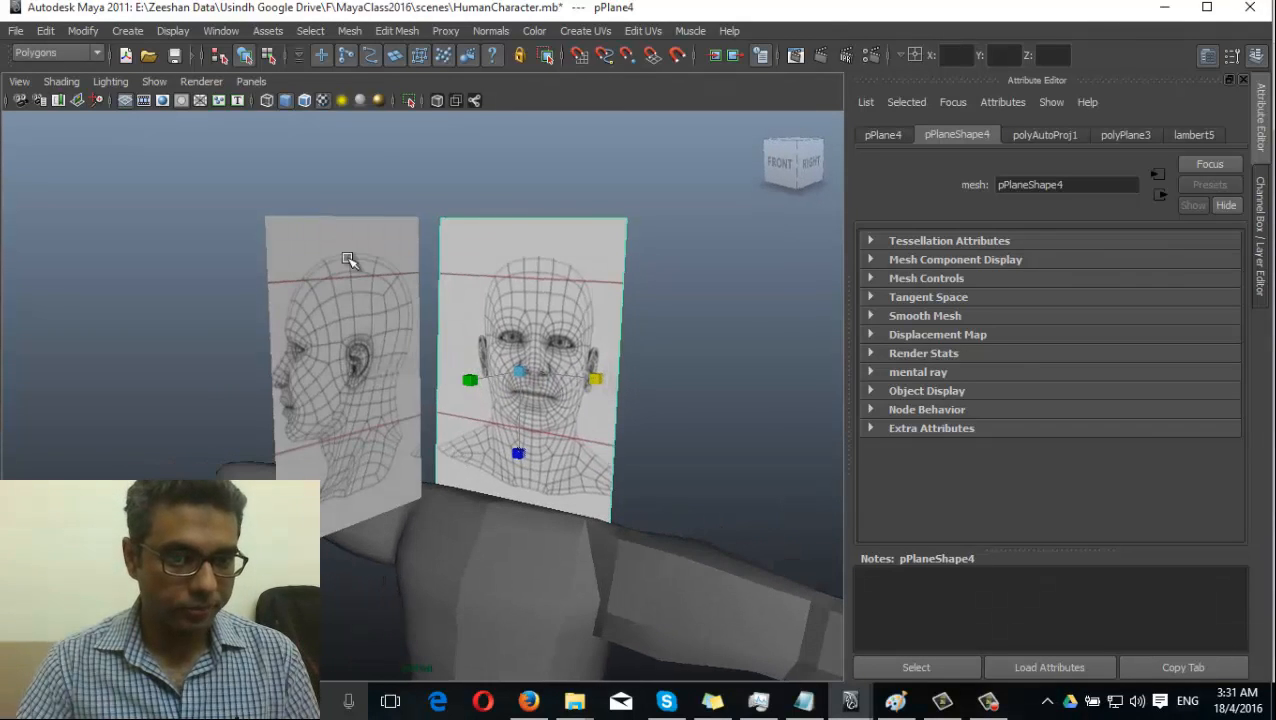
{"action": "left_click", "coordinate": [374, 294]}
{"action": "left_click_drag", "start_coordinate": [319, 370], "coordinate": [470, 374]}
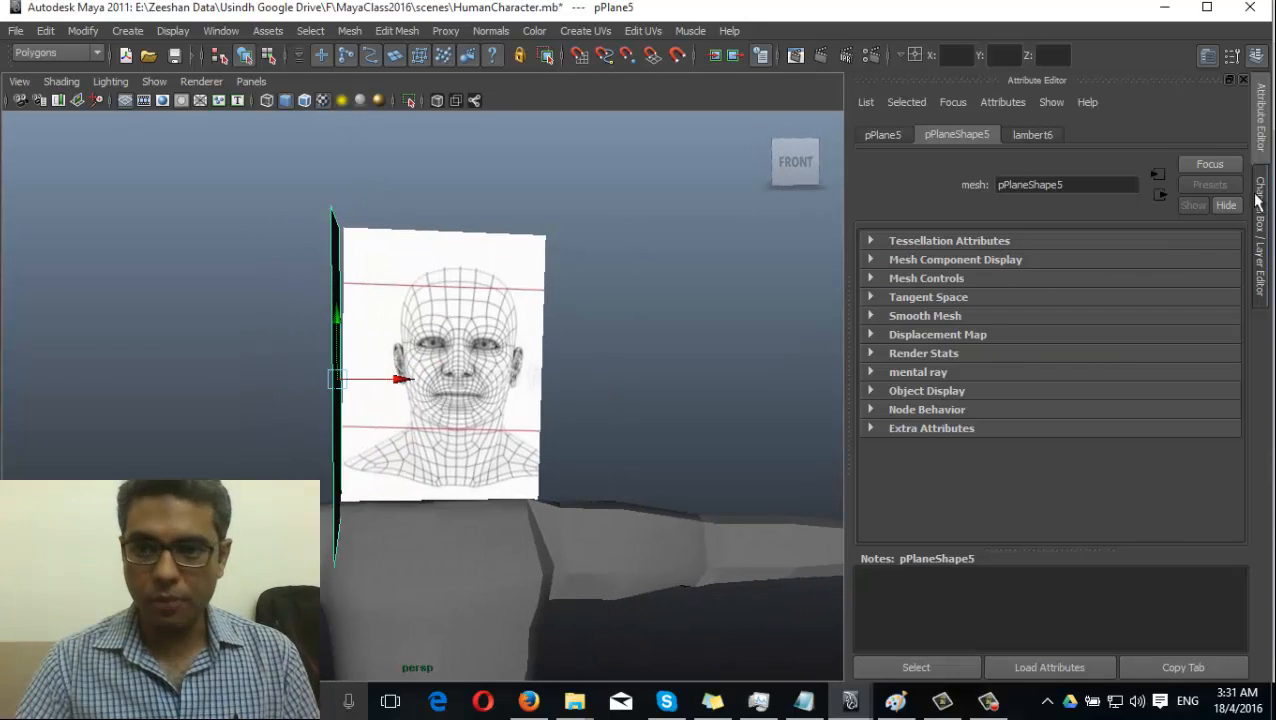
{"action": "left_click", "coordinate": [1261, 236]}
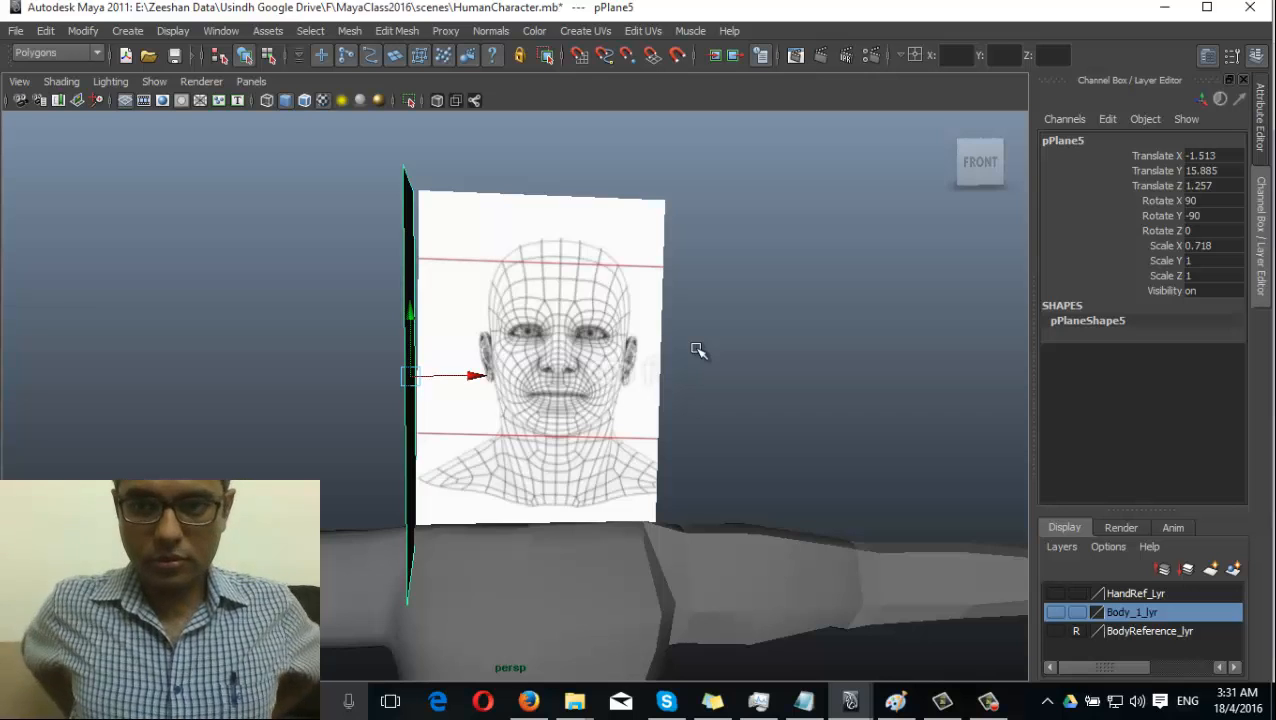
Select both head reference planes and move them back along Z, bringing the side plane's Translate Z to 0.238
{"action": "left_click", "coordinate": [540, 345]}
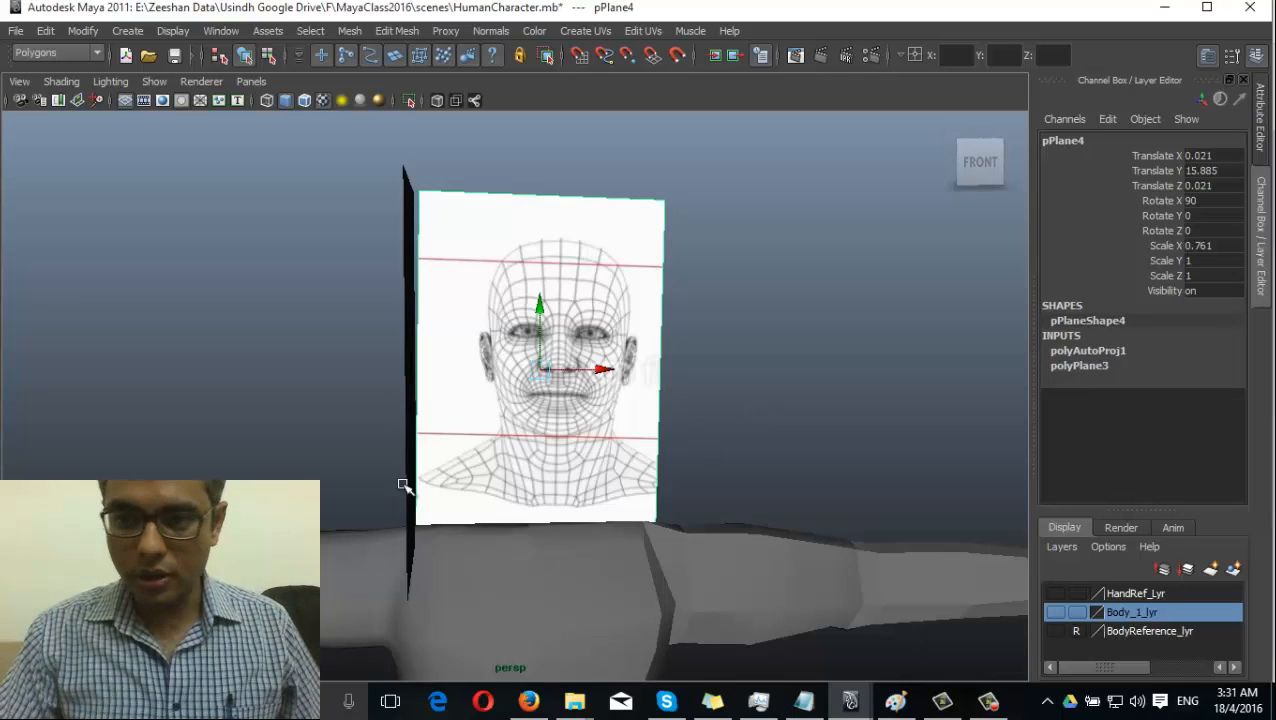
{"action": "left_click_drag", "start_coordinate": [465, 430], "coordinate": [598, 480], "text": "alt"}
{"action": "left_click", "coordinate": [612, 326]}
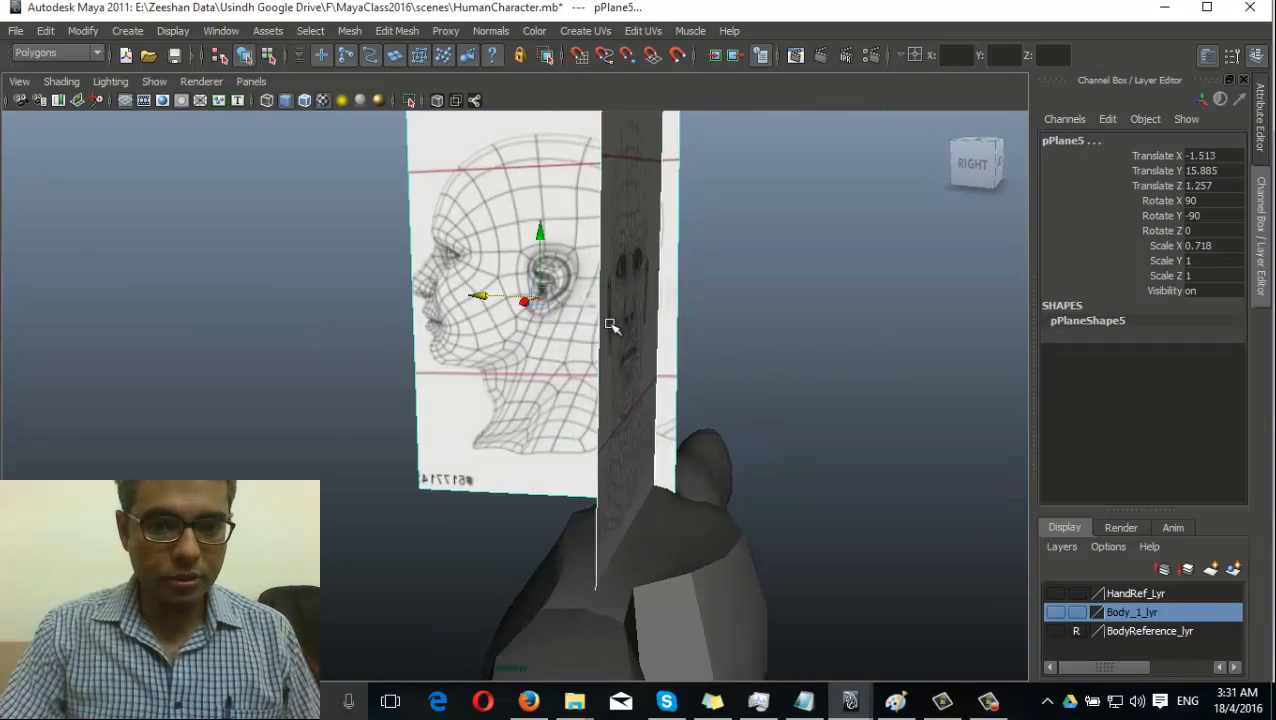
{"action": "left_click_drag", "start_coordinate": [484, 296], "coordinate": [595, 505]}
{"action": "left_click", "coordinate": [648, 520]}
{"action": "left_click", "coordinate": [746, 547]}
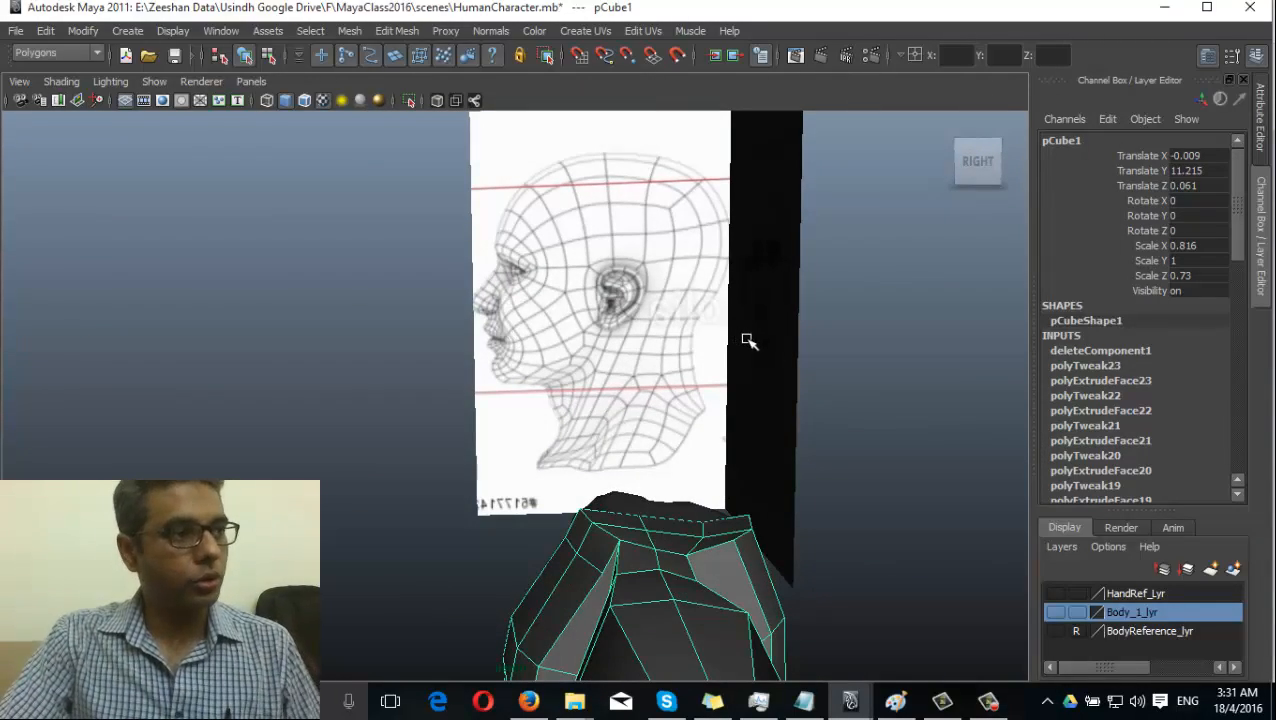
Create a polygon cube on the grid beside the character's feet, about 1.8 wide, 2.4 high and 1.75 deep
{"action": "left_click_drag", "start_coordinate": [722, 349], "coordinate": [633, 206], "text": "alt"}
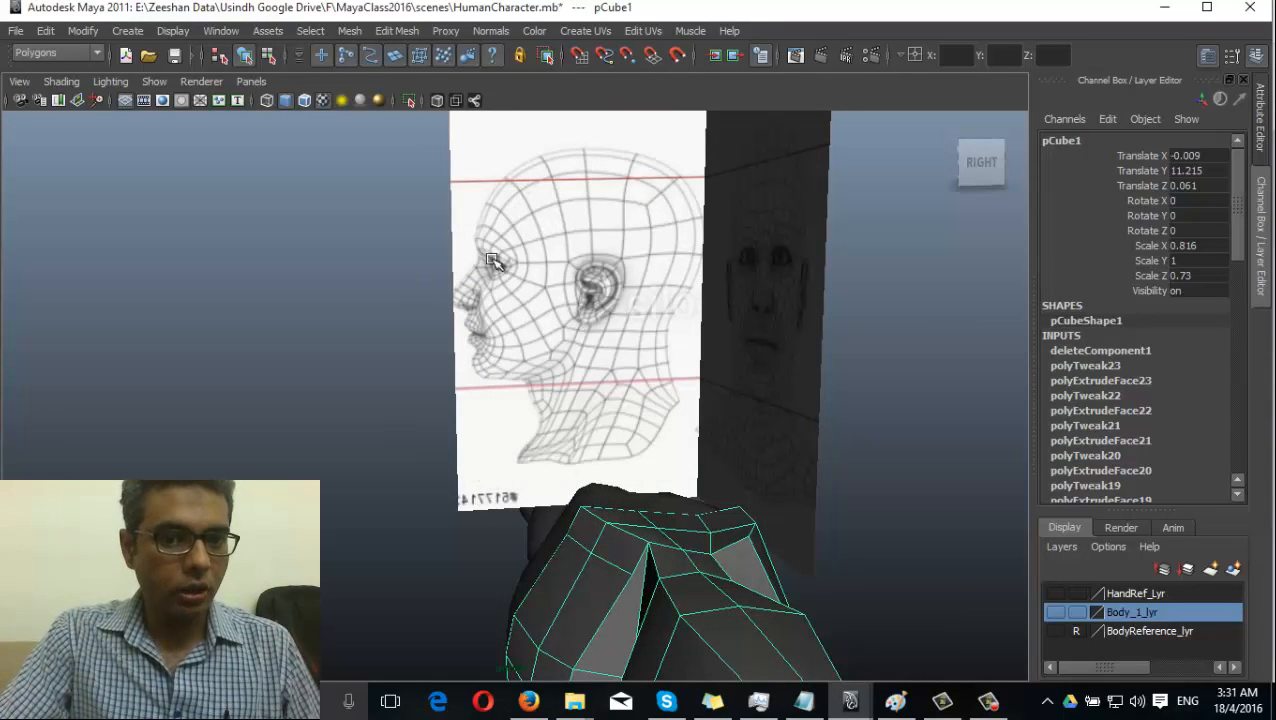
{"action": "left_click_drag", "start_coordinate": [706, 358], "coordinate": [689, 342], "text": "alt"}
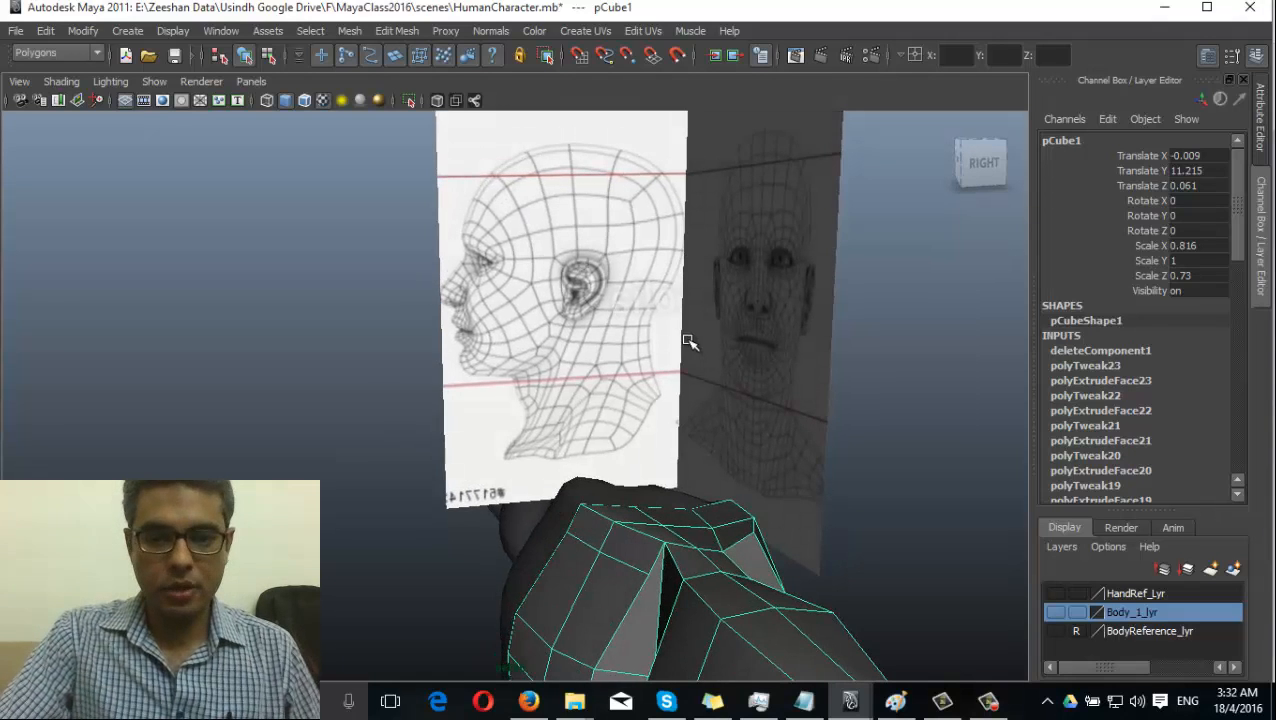
{"action": "left_click", "coordinate": [130, 37]}
{"action": "mouse_move", "coordinate": [200, 96]}
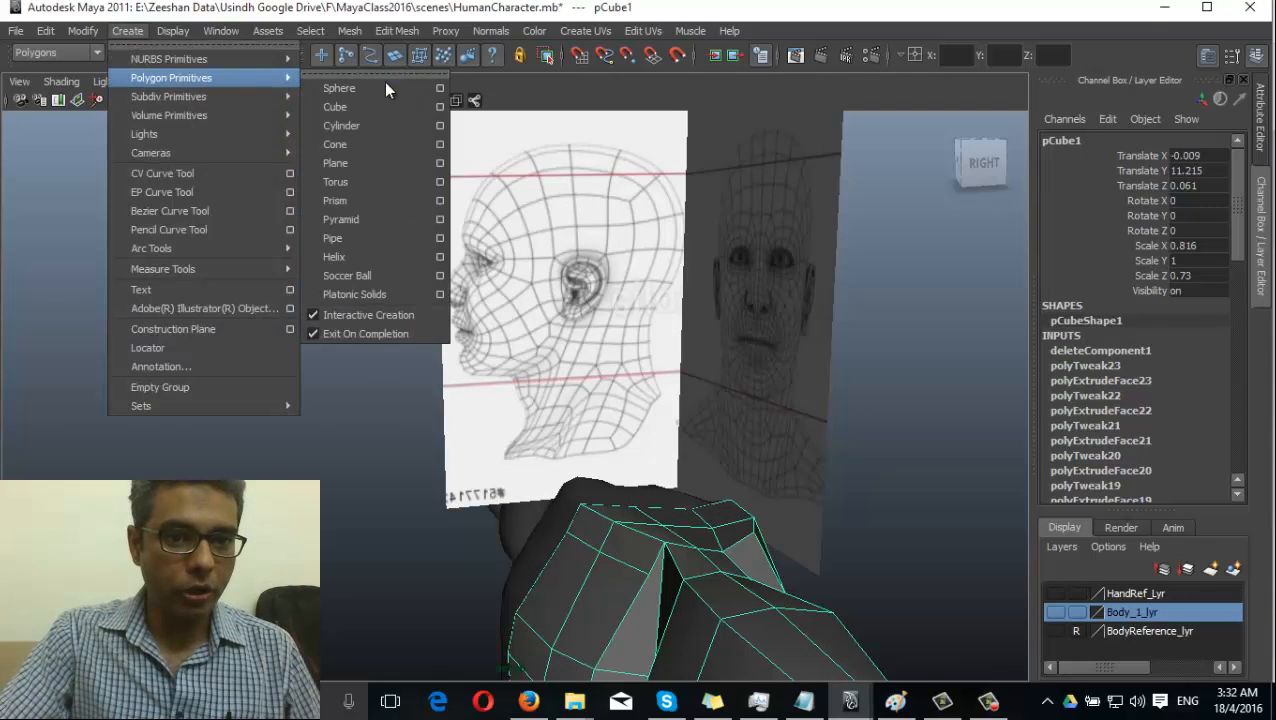
{"action": "left_click", "coordinate": [395, 108]}
{"action": "scroll", "coordinate": [540, 584], "scroll_direction": "down", "scroll_amount": 3}
{"action": "scroll", "coordinate": [507, 433], "scroll_direction": "down", "scroll_amount": 6}
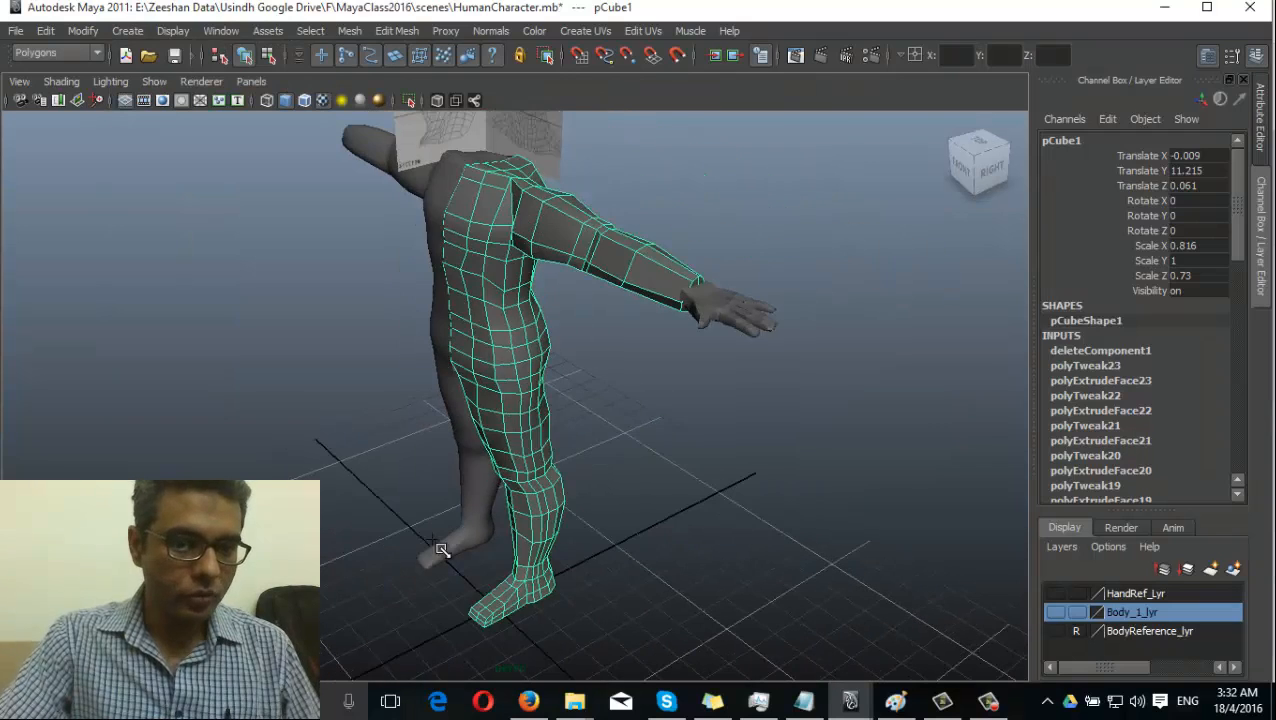
{"action": "left_click_drag", "start_coordinate": [370, 612], "coordinate": [408, 585]}
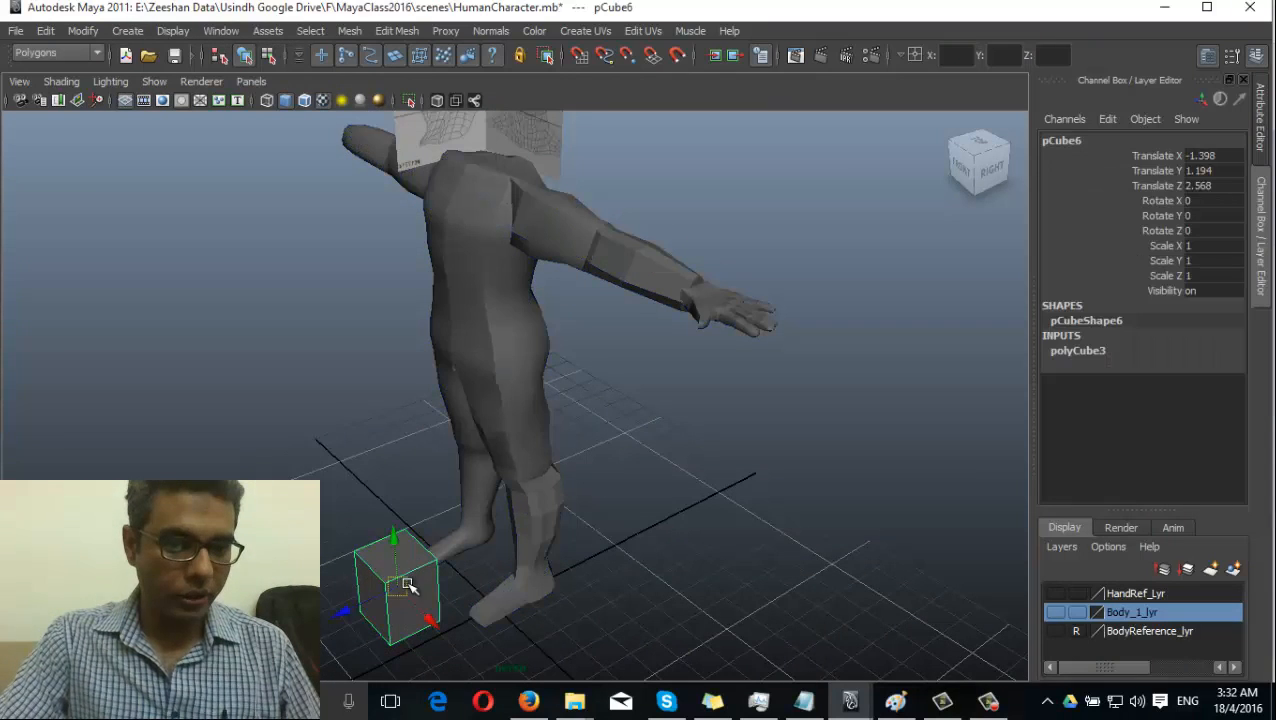
Move the cube up to the head reference planes, at about Translate X 0.136, Y 15.737 and Z 0.184
{"action": "left_click_drag", "start_coordinate": [395, 540], "coordinate": [441, 162]}
{"action": "scroll", "coordinate": [507, 171], "scroll_direction": "up", "scroll_amount": 2}
{"action": "middle_click_drag", "start_coordinate": [507, 171], "coordinate": [535, 450], "text": "alt"}
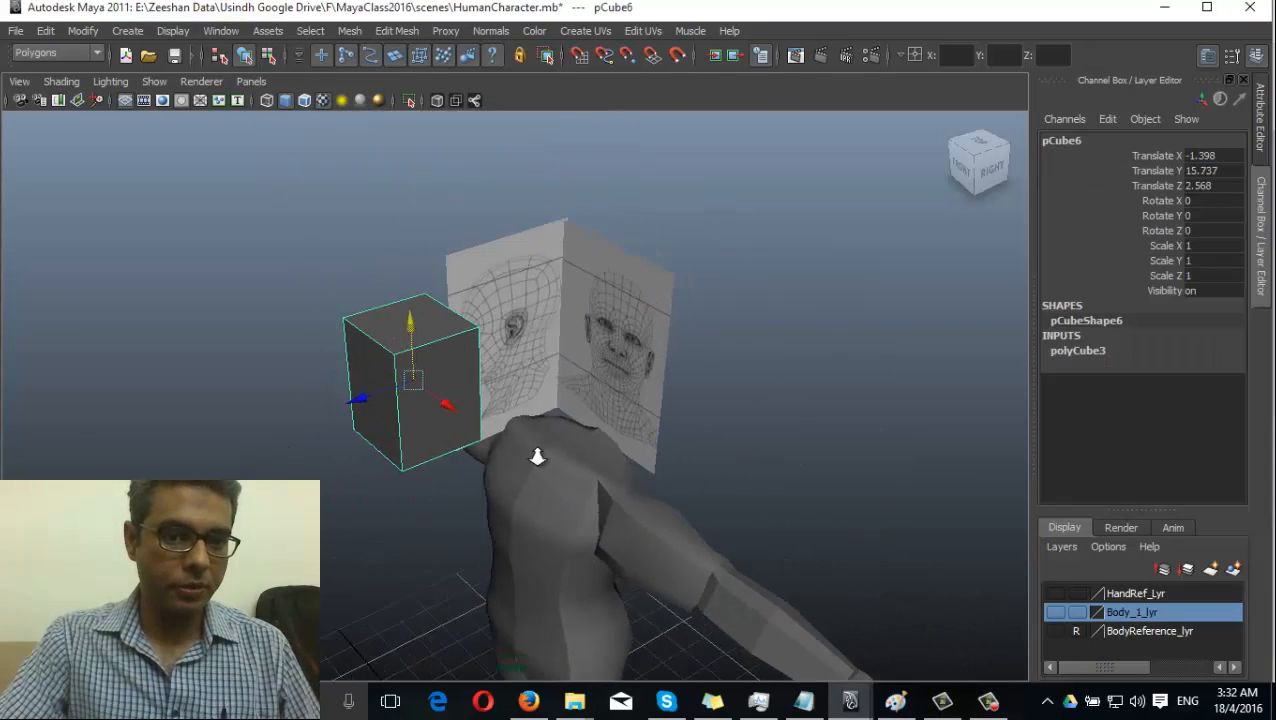
{"action": "left_click_drag", "start_coordinate": [535, 450], "coordinate": [621, 521], "text": "alt"}
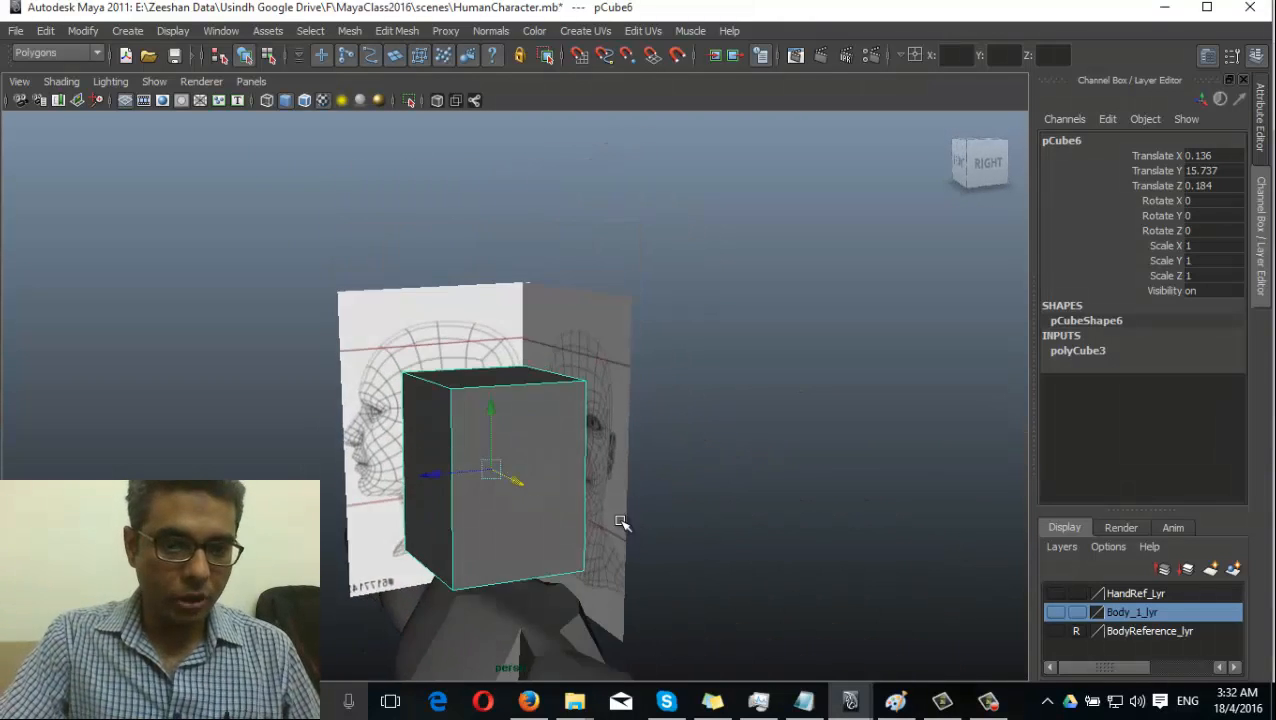
Select both head reference planes and create a new display layer
{"action": "left_click", "coordinate": [540, 300]}
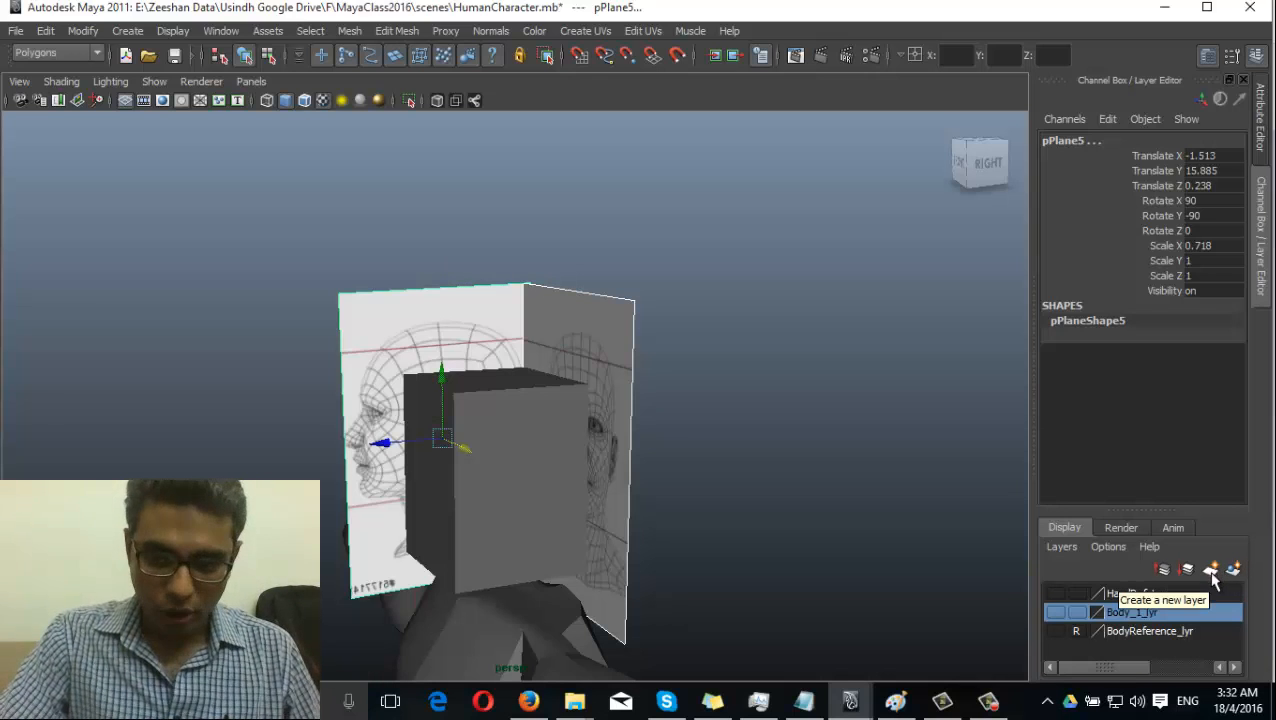
{"action": "left_click", "coordinate": [1210, 570]}
{"action": "left_click", "coordinate": [1152, 595]}
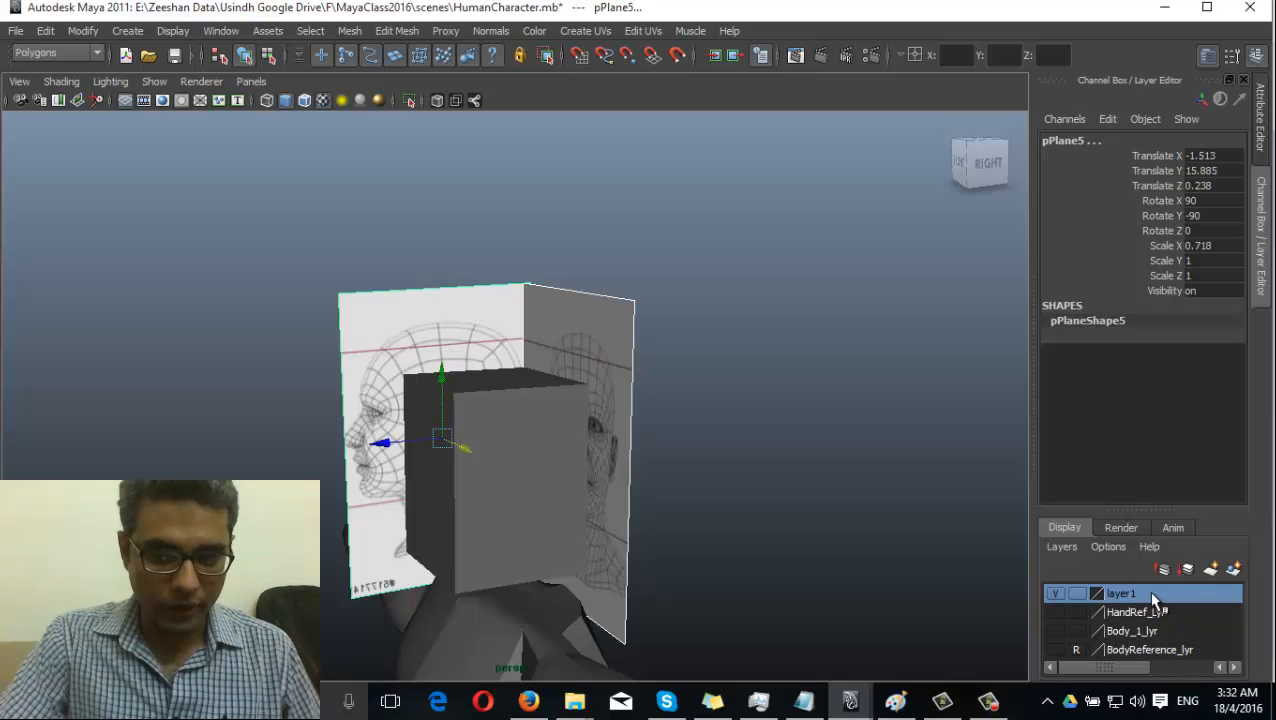
{"action": "double_click", "coordinate": [1152, 596]}
{"action": "left_click_drag", "start_coordinate": [443, 270], "coordinate": [242, 272]}
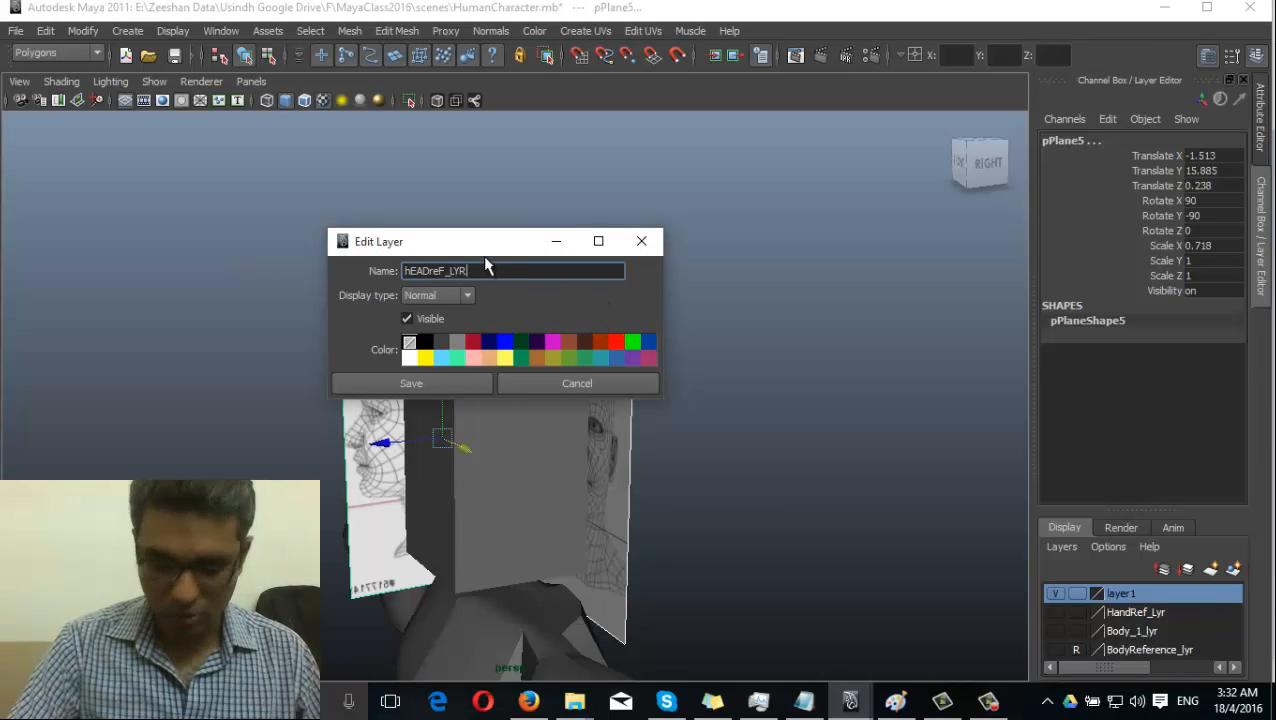
{"action": "key", "text": "BackSpace"}
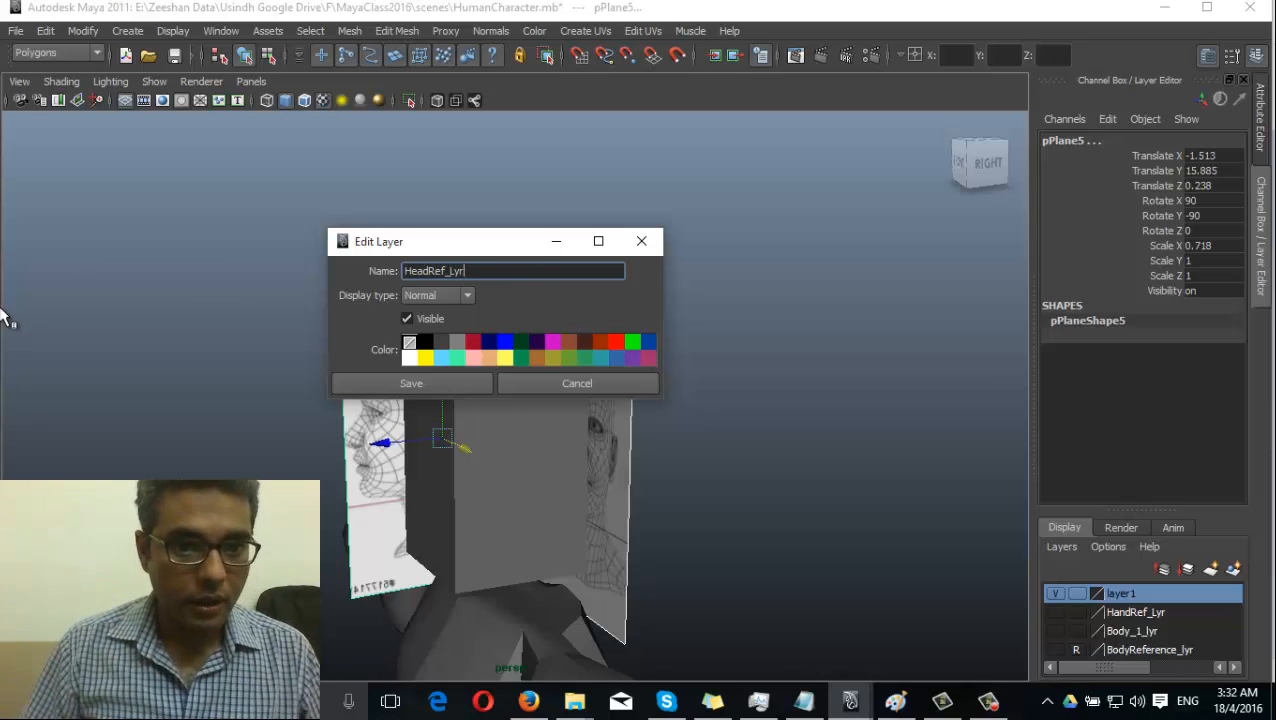
{"action": "left_click", "coordinate": [520, 384]}
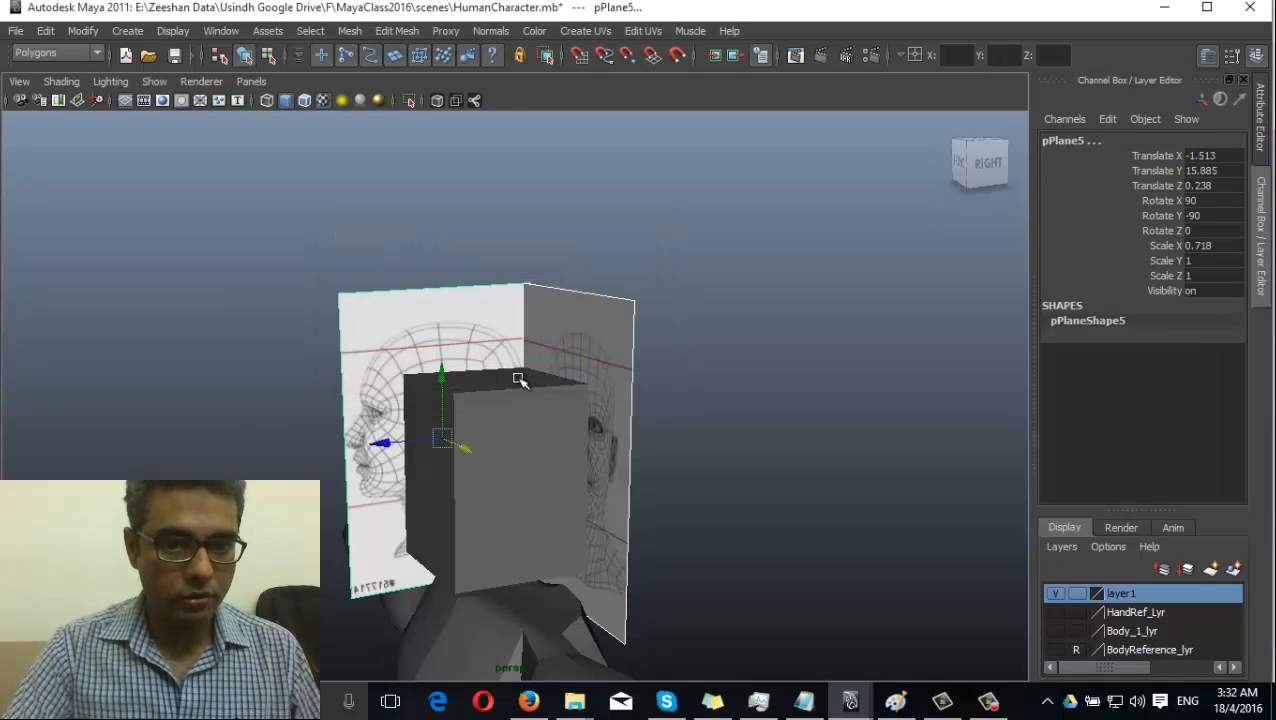
Rename the new display layer HeadREf_Lyr
{"action": "double_click", "coordinate": [1120, 594]}
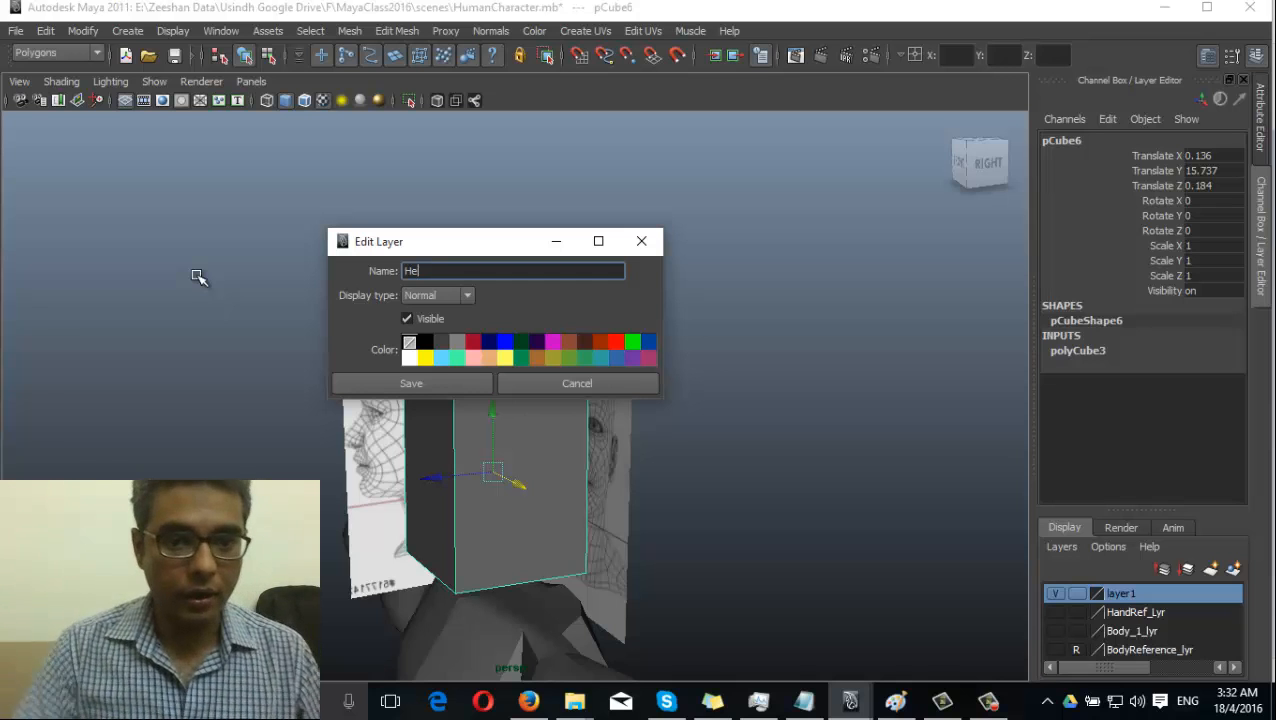
{"action": "type", "text": "HeadREf_Lyr"}
{"action": "left_click", "coordinate": [380, 385]}
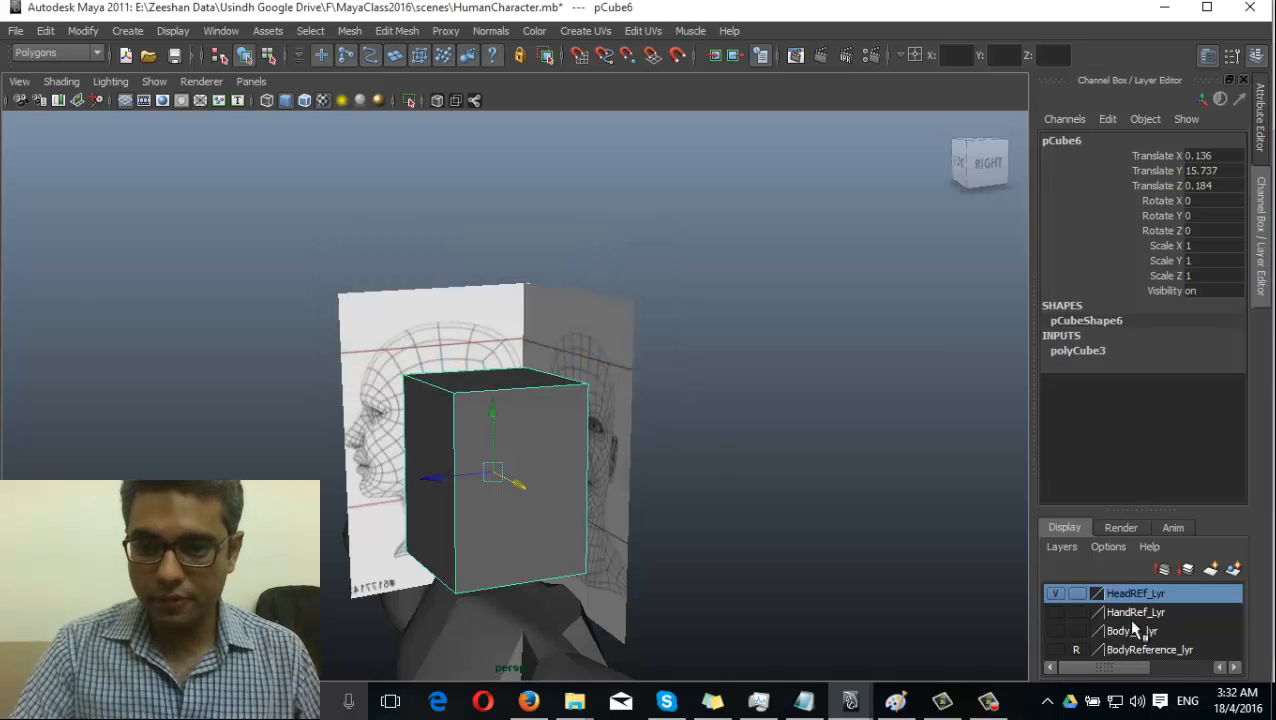
Select both head reference planes and add them to the HeadREf_Lyr layer
{"action": "left_click", "coordinate": [547, 315]}
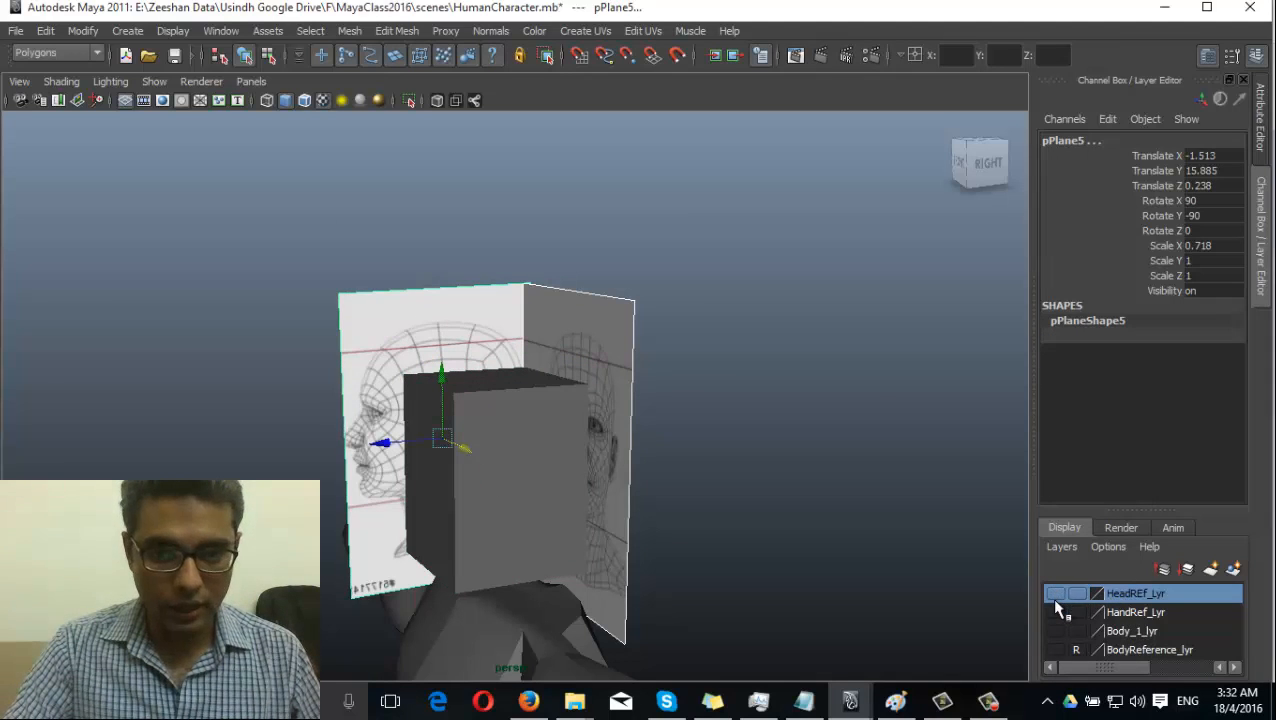
{"action": "right_click", "coordinate": [1139, 597]}
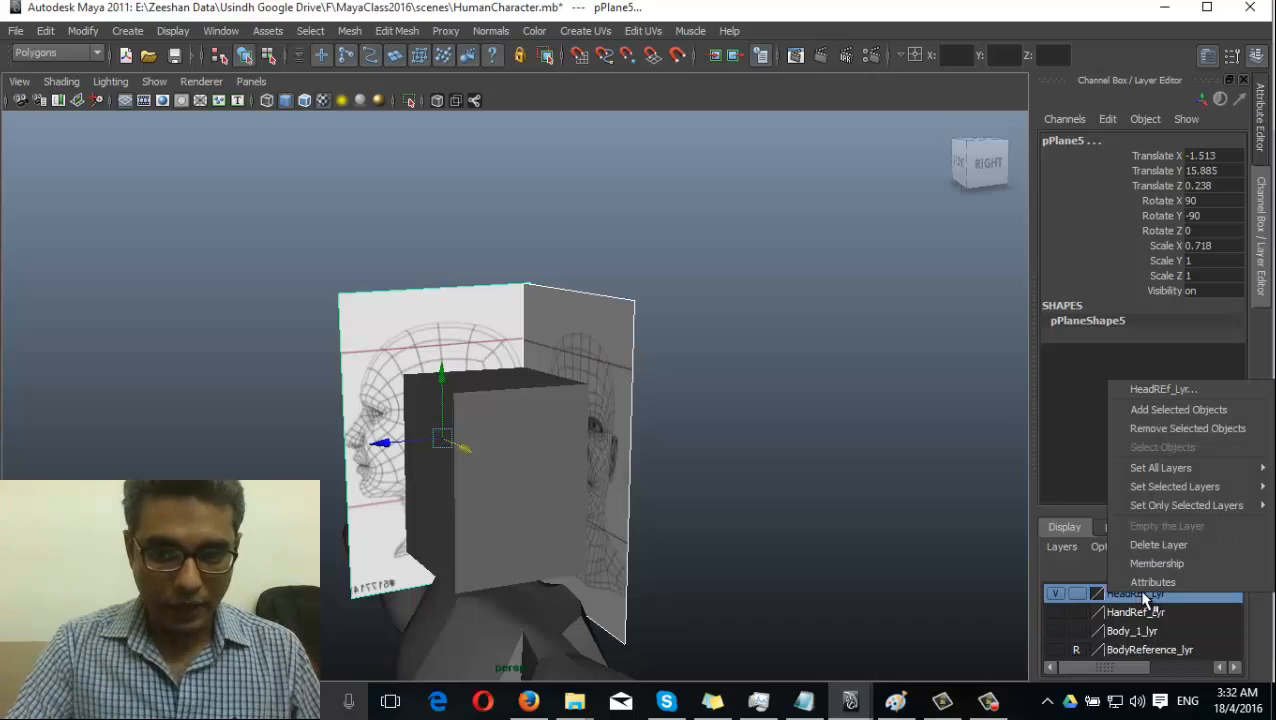
{"action": "left_click", "coordinate": [1178, 410]}
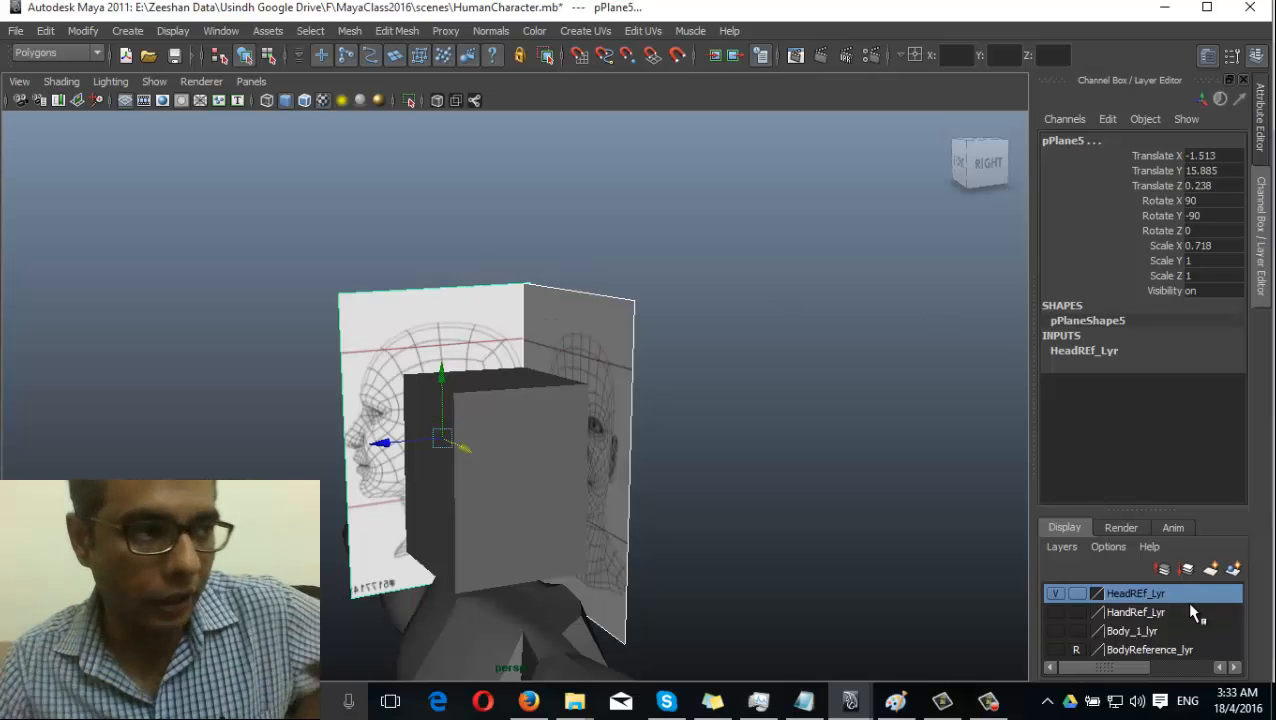
Hide and show the HeadREf_Lyr layer to check that it controls both reference planes
{"action": "left_click", "coordinate": [1056, 594]}
{"action": "left_click", "coordinate": [1056, 594]}
{"action": "left_click", "coordinate": [1056, 594]}
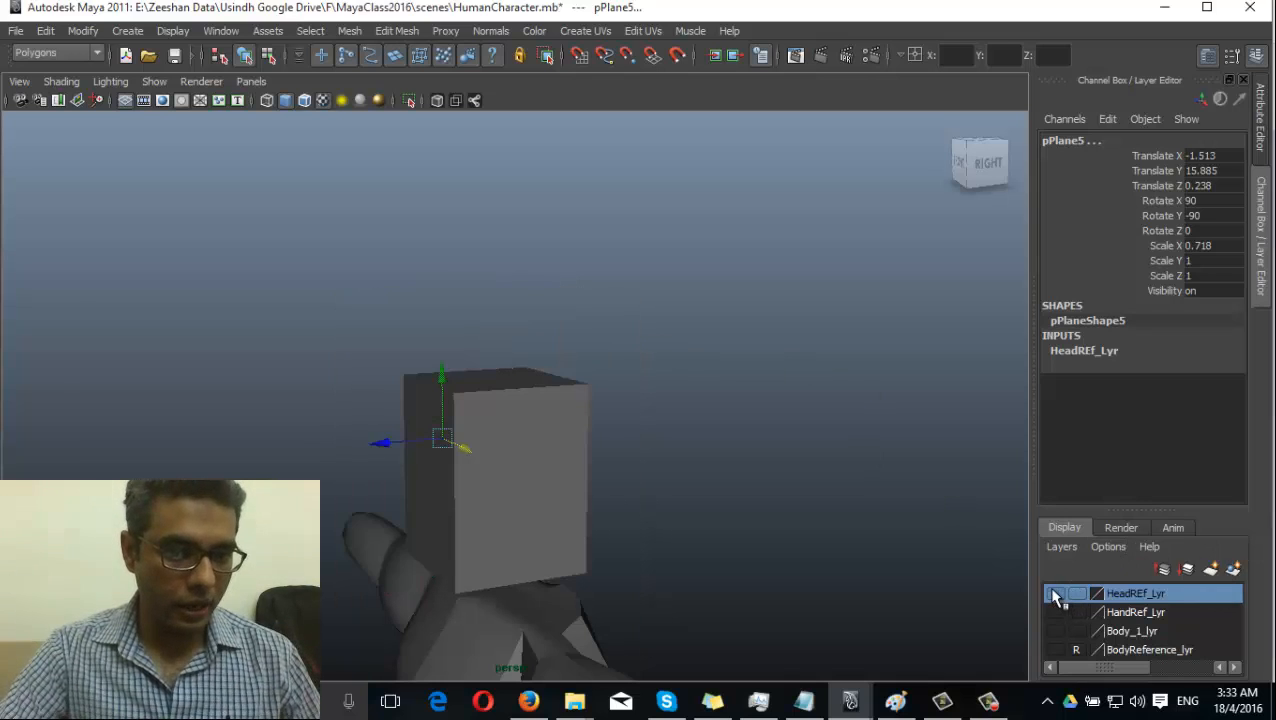
{"action": "left_click", "coordinate": [1056, 594]}
Set the HeadREf_Lyr layer's display type to Reference and test whether its planes can be selected
{"action": "left_click", "coordinate": [1077, 594]}
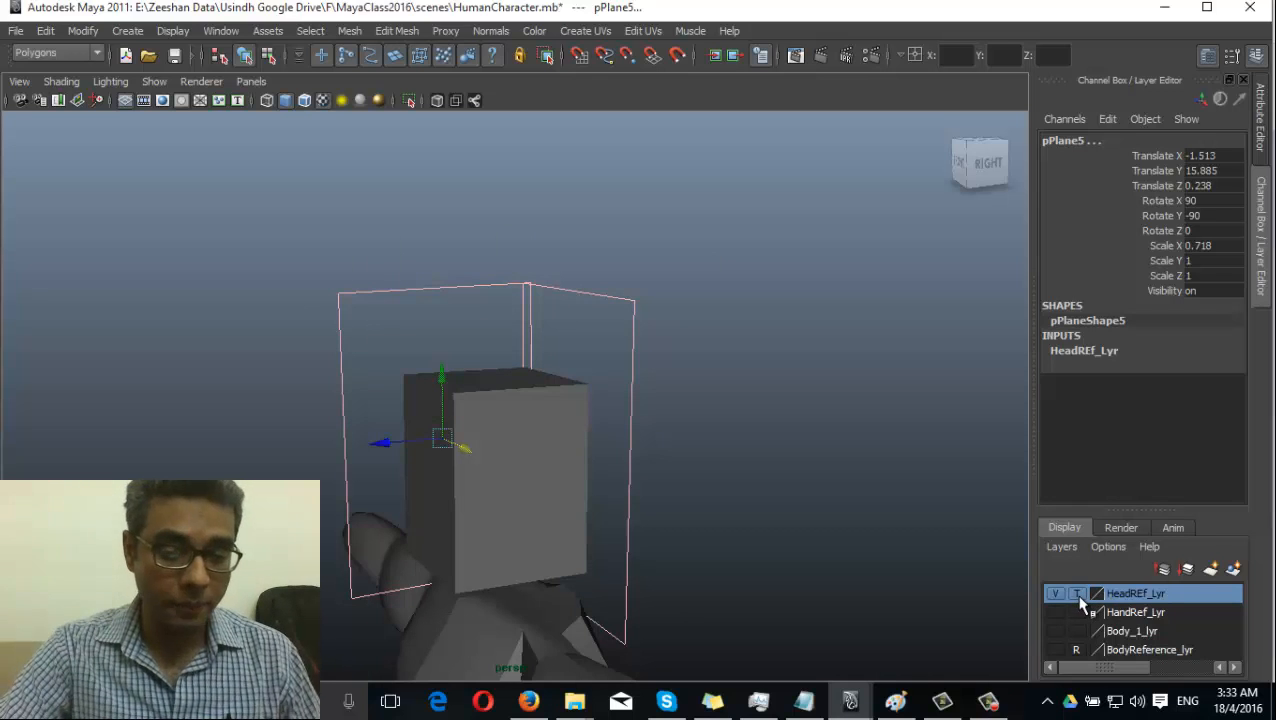
{"action": "left_click", "coordinate": [1078, 595]}
{"action": "left_click", "coordinate": [490, 320]}
{"action": "left_click_drag", "start_coordinate": [715, 512], "coordinate": [740, 521], "text": "alt"}
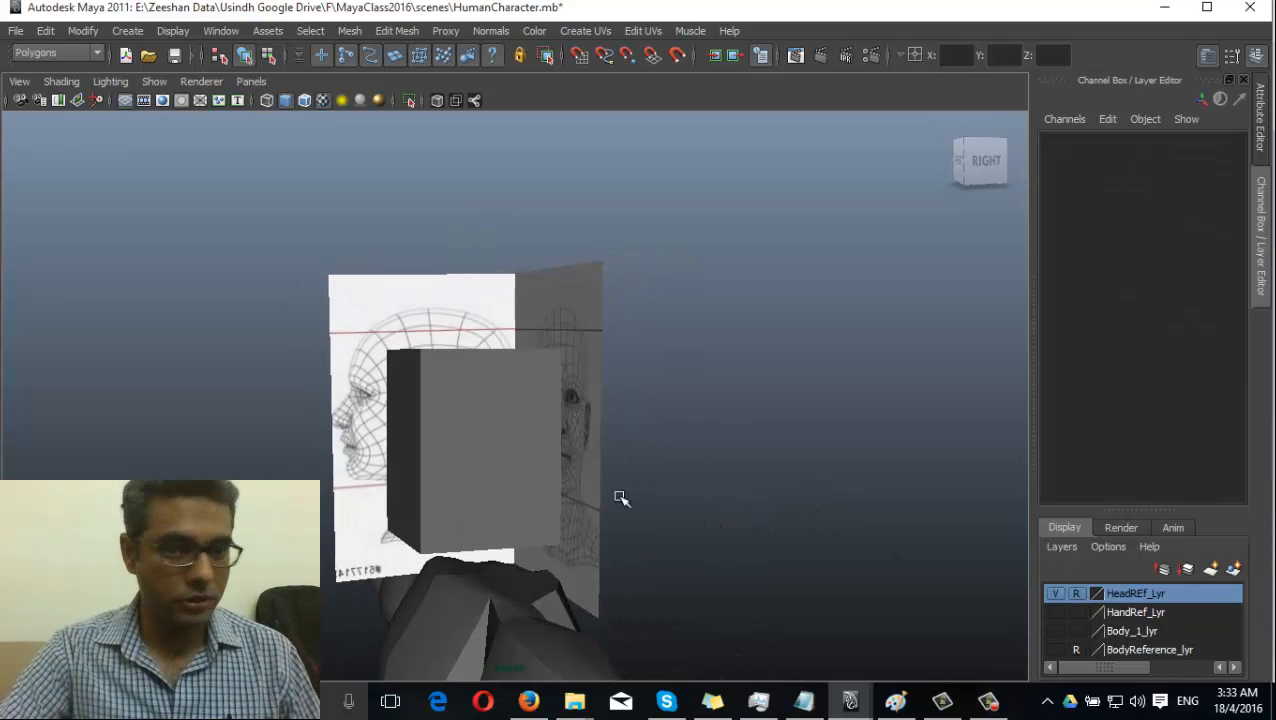
Select the cube at the head and set its Subdivisions Width to 6
{"action": "left_click", "coordinate": [531, 478]}
{"action": "scroll", "coordinate": [513, 551], "scroll_direction": "up", "scroll_amount": 3}
{"action": "scroll", "coordinate": [592, 484], "scroll_direction": "up", "scroll_amount": 3}
{"action": "left_click_drag", "start_coordinate": [592, 484], "coordinate": [624, 439], "text": "alt"}
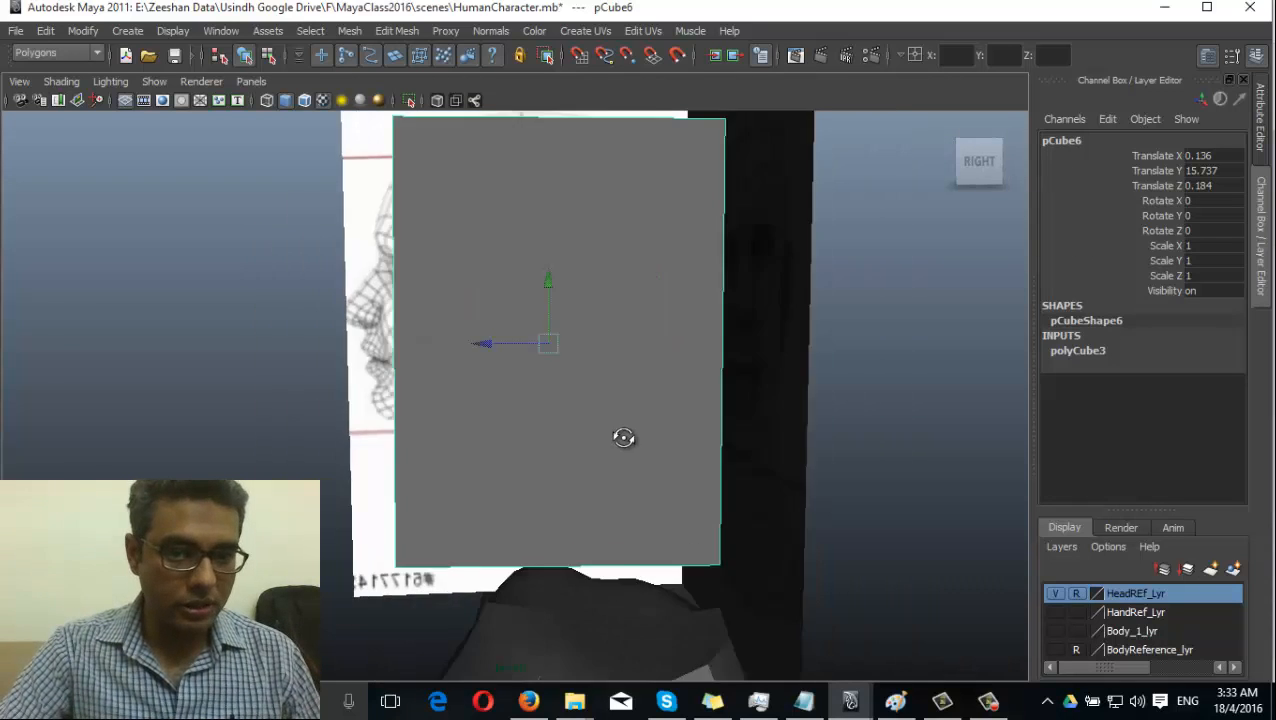
{"action": "middle_click_drag", "start_coordinate": [624, 439], "coordinate": [634, 492], "text": "alt"}
{"action": "scroll", "coordinate": [560, 490], "scroll_direction": "down", "scroll_amount": 2}
{"action": "left_click", "coordinate": [1090, 350]}
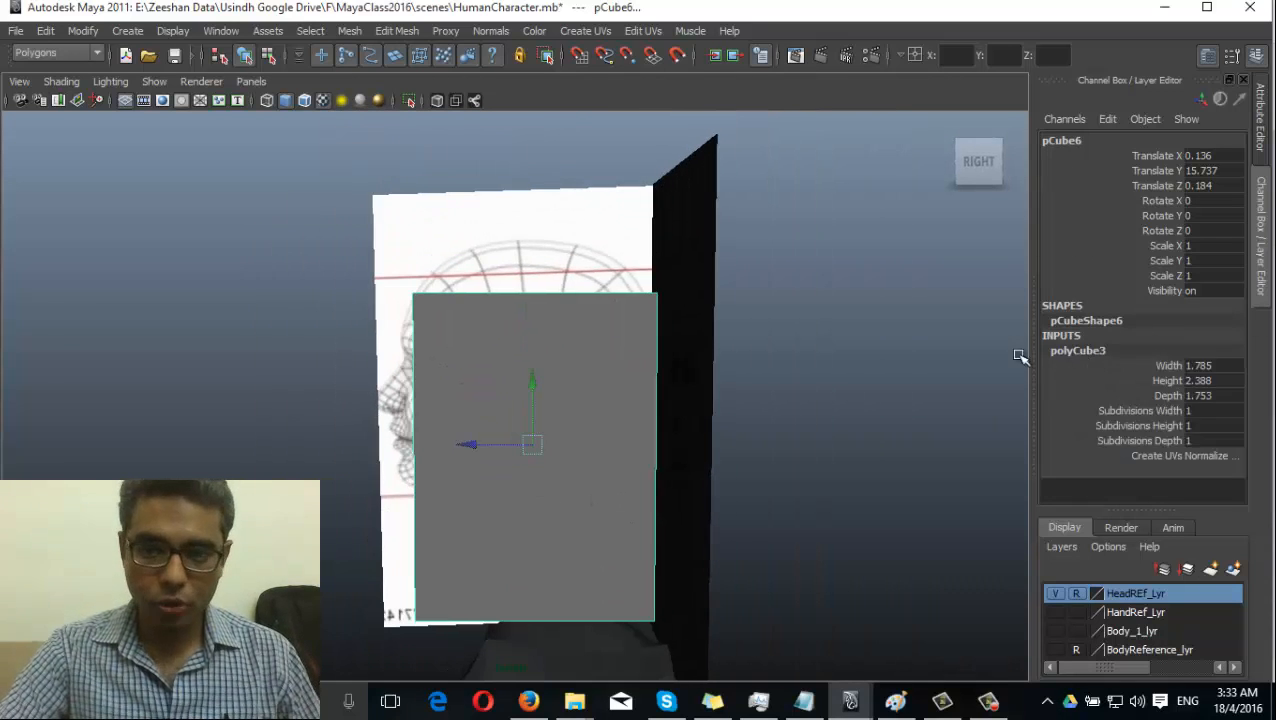
{"action": "left_click", "coordinate": [1140, 410]}
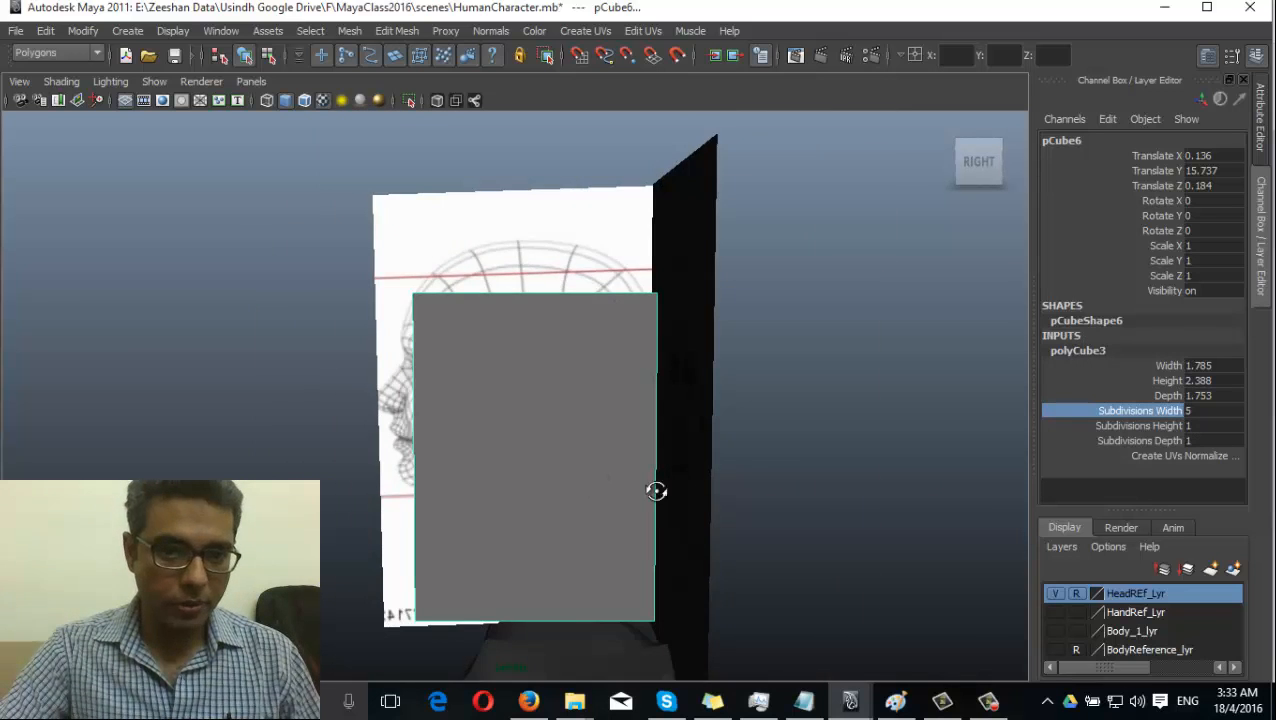
{"action": "left_click_drag", "start_coordinate": [656, 491], "coordinate": [769, 416], "text": "alt"}
{"action": "mouse_move", "coordinate": [826, 453]}
{"action": "middle_mouse_down"}
{"action": "mouse_move", "coordinate": [806, 447]}
{"action": "mouse_move", "coordinate": [823, 450]}
{"action": "middle_mouse_up"}
{"action": "left_click_drag", "start_coordinate": [752, 468], "coordinate": [738, 487], "text": "alt"}
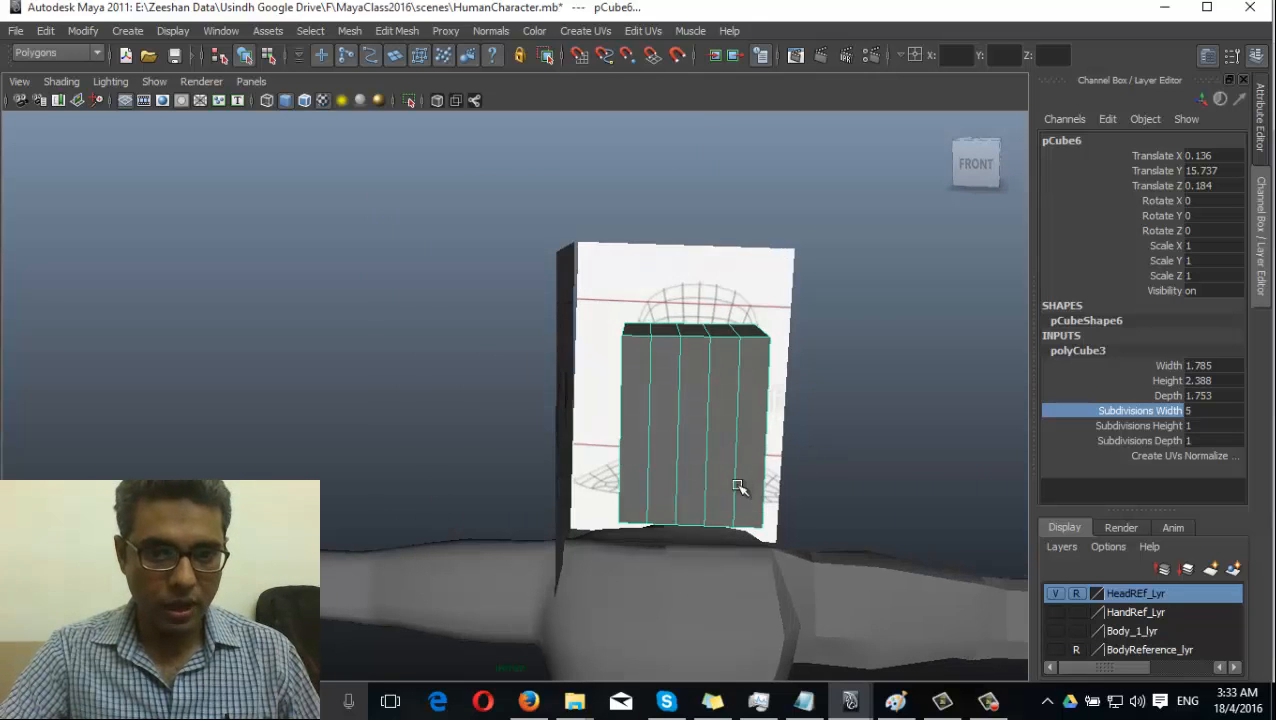
{"action": "middle_click_drag", "start_coordinate": [745, 471], "coordinate": [758, 472]}
{"action": "left_click_drag", "start_coordinate": [732, 461], "coordinate": [680, 443], "text": "alt"}
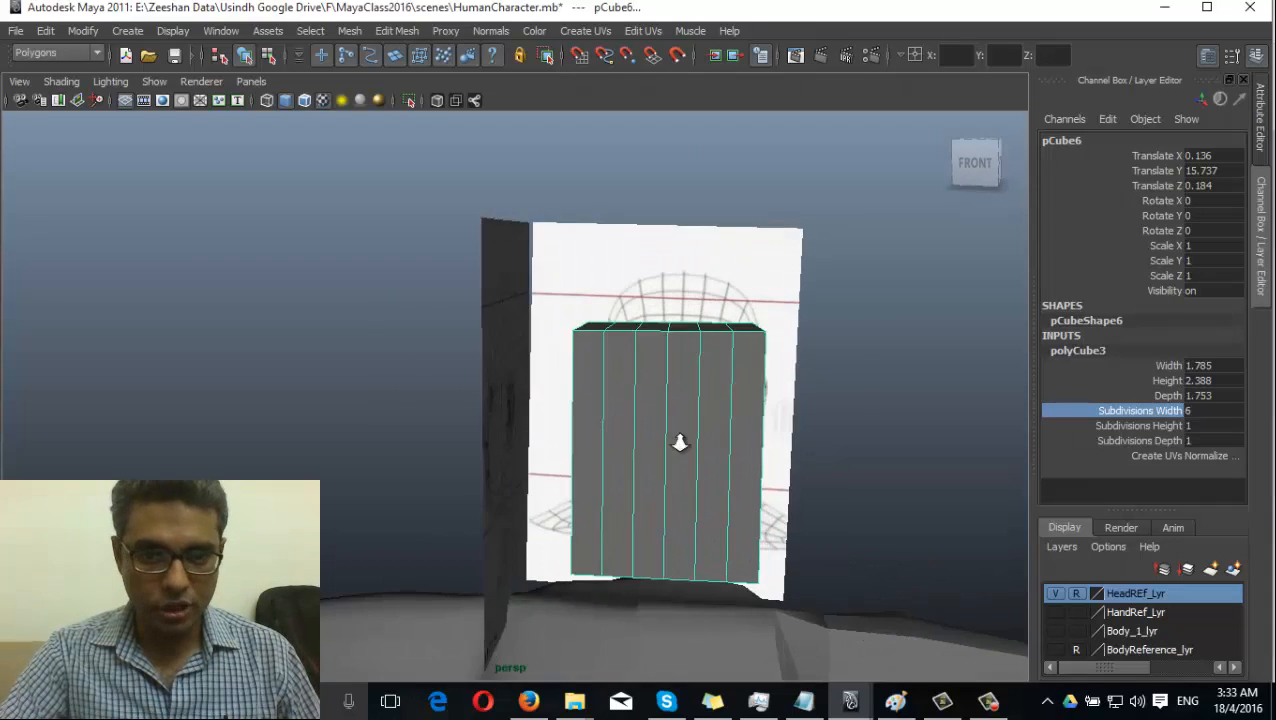
Set the head cube's Subdivisions Height to 8
{"action": "right_click_drag", "start_coordinate": [680, 443], "coordinate": [712, 444], "text": "alt"}
{"action": "middle_click_drag", "start_coordinate": [799, 500], "coordinate": [646, 460], "text": "alt"}
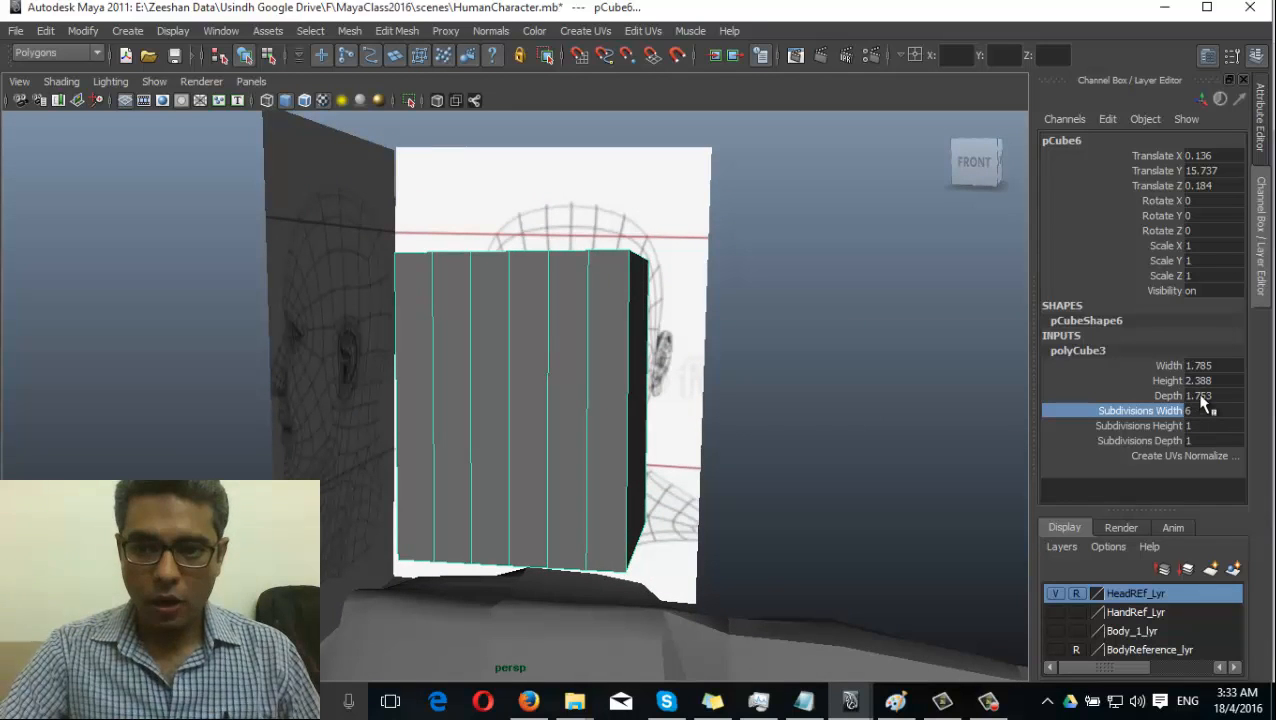
{"action": "left_click", "coordinate": [1178, 426]}
{"action": "left_click_drag", "start_coordinate": [667, 507], "coordinate": [655, 510], "text": "alt"}
{"action": "middle_click_drag", "start_coordinate": [655, 510], "coordinate": [700, 506]}
{"action": "left_click_drag", "start_coordinate": [706, 509], "coordinate": [655, 507], "text": "alt"}
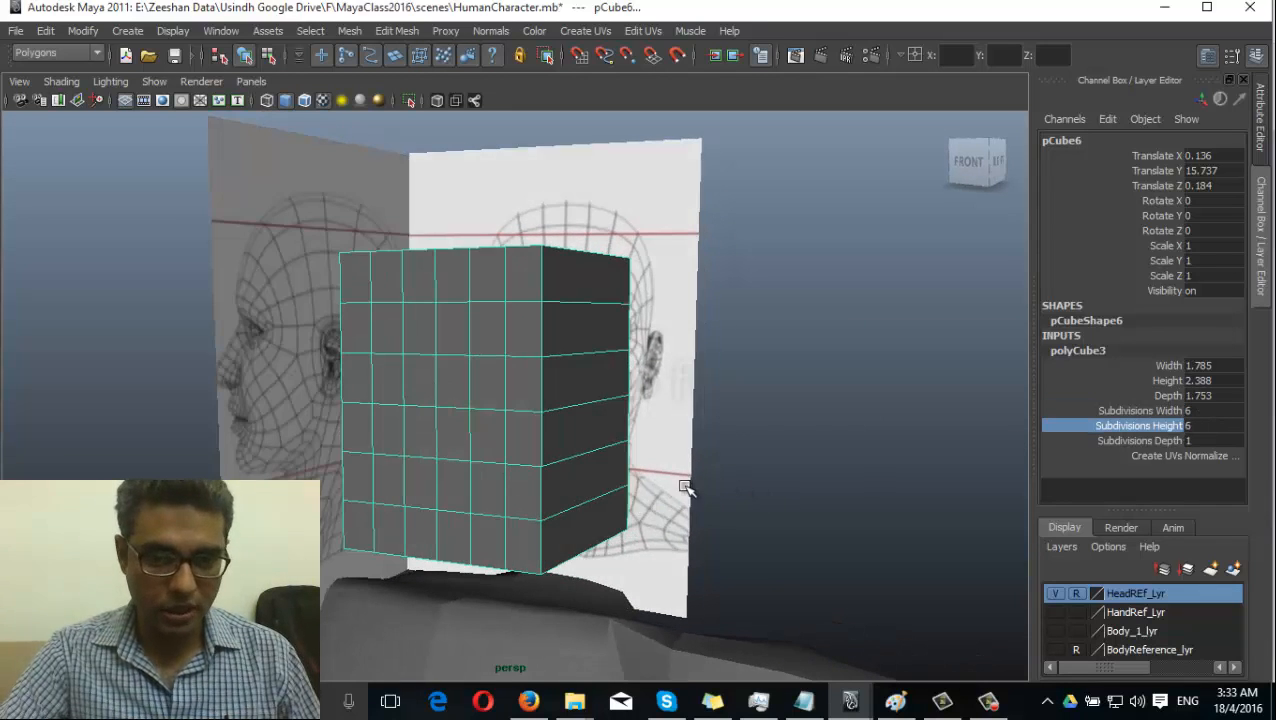
{"action": "middle_click_drag", "start_coordinate": [706, 483], "coordinate": [716, 484]}
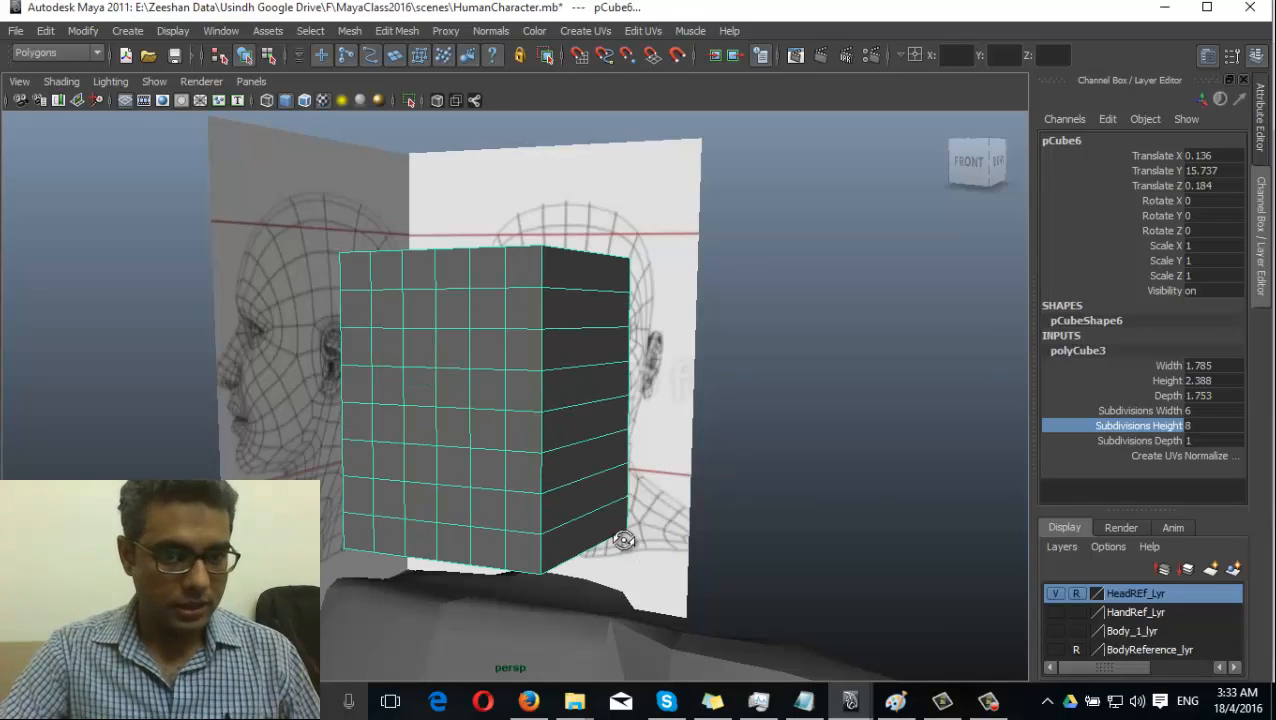
Set the head cube's Subdivisions Depth to 6
{"action": "left_click_drag", "start_coordinate": [623, 539], "coordinate": [602, 539], "text": "alt"}
{"action": "left_click", "coordinate": [1170, 440]}
{"action": "middle_click_drag", "start_coordinate": [586, 490], "coordinate": [645, 477]}
{"action": "left_click_drag", "start_coordinate": [645, 477], "coordinate": [566, 500], "text": "alt"}
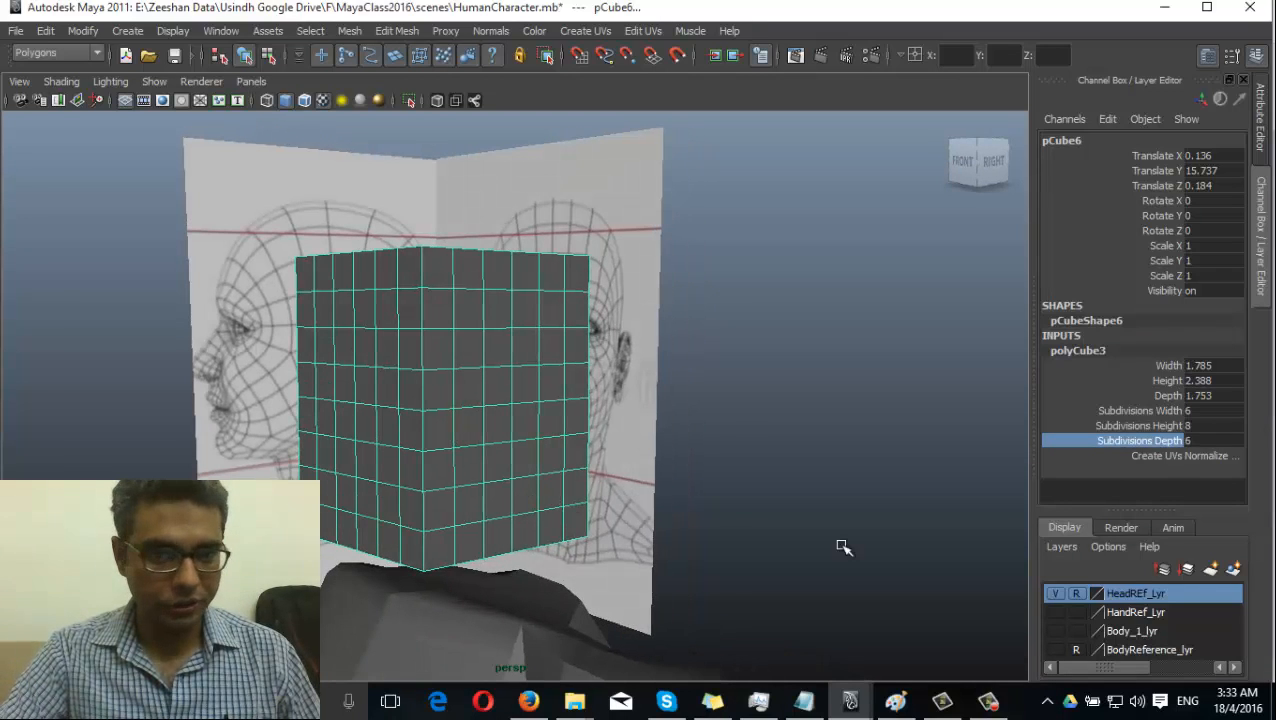
In the side view, move the head cube over the side head reference to about Translate Y 16.252 and Translate Z 0.12
{"action": "left_click_drag", "start_coordinate": [612, 536], "coordinate": [415, 490], "text": "alt"}
{"action": "key", "text": "space"}
{"action": "left_click_drag", "start_coordinate": [471, 358], "coordinate": [550, 358]}
{"action": "middle_click_drag", "start_coordinate": [548, 396], "coordinate": [562, 658], "text": "alt"}
{"action": "scroll", "coordinate": [478, 407], "scroll_direction": "up", "scroll_amount": 5}
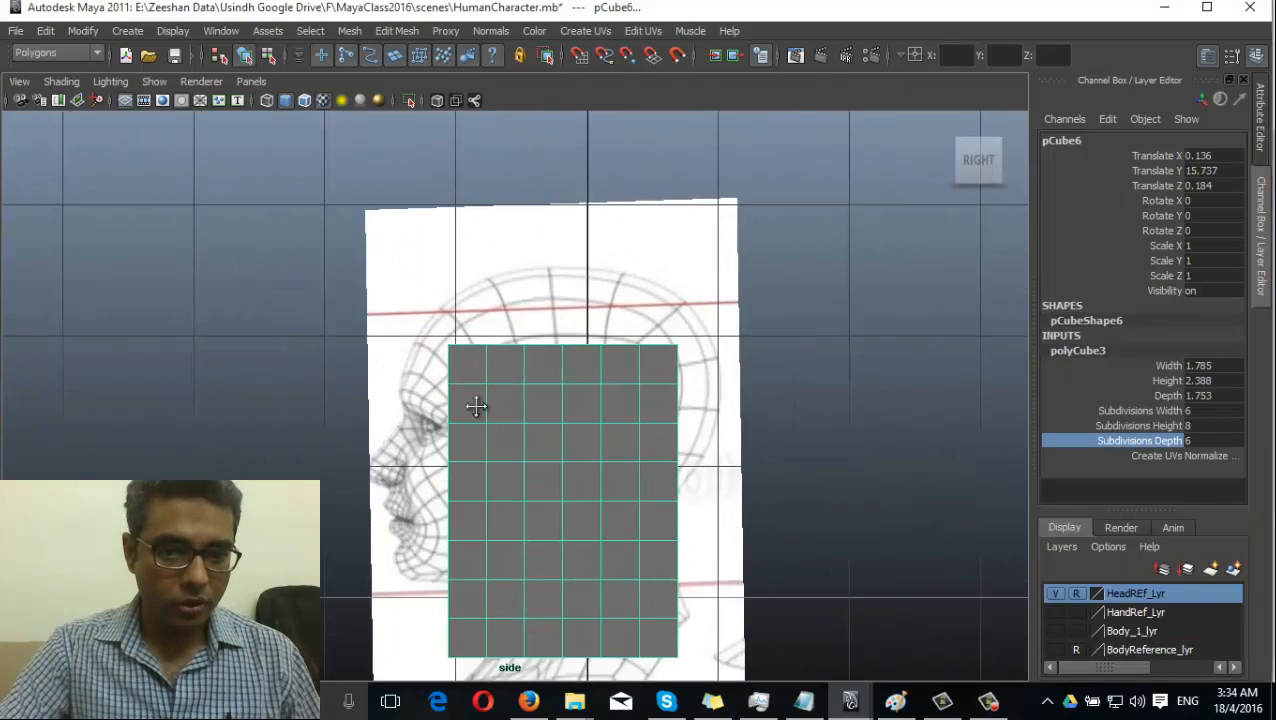
{"action": "middle_click_drag", "start_coordinate": [478, 407], "coordinate": [469, 290], "text": "alt"}
{"action": "left_click_drag", "start_coordinate": [553, 388], "coordinate": [560, 316]}
{"action": "middle_click_drag", "start_coordinate": [552, 385], "coordinate": [548, 460], "text": "alt"}
{"action": "right_click_drag", "start_coordinate": [556, 457], "coordinate": [709, 447], "text": "alt"}
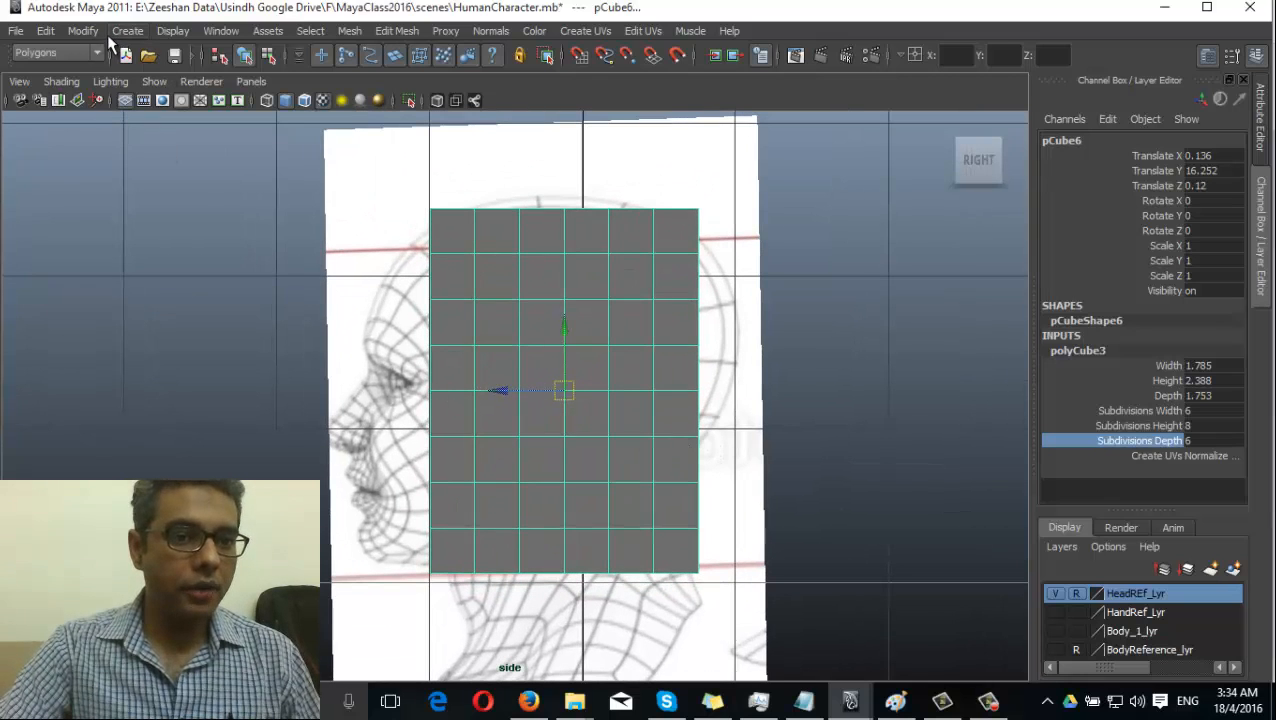
Turn on X-ray display in the side view so the head reference shows through the cube
{"action": "left_click", "coordinate": [437, 101]}
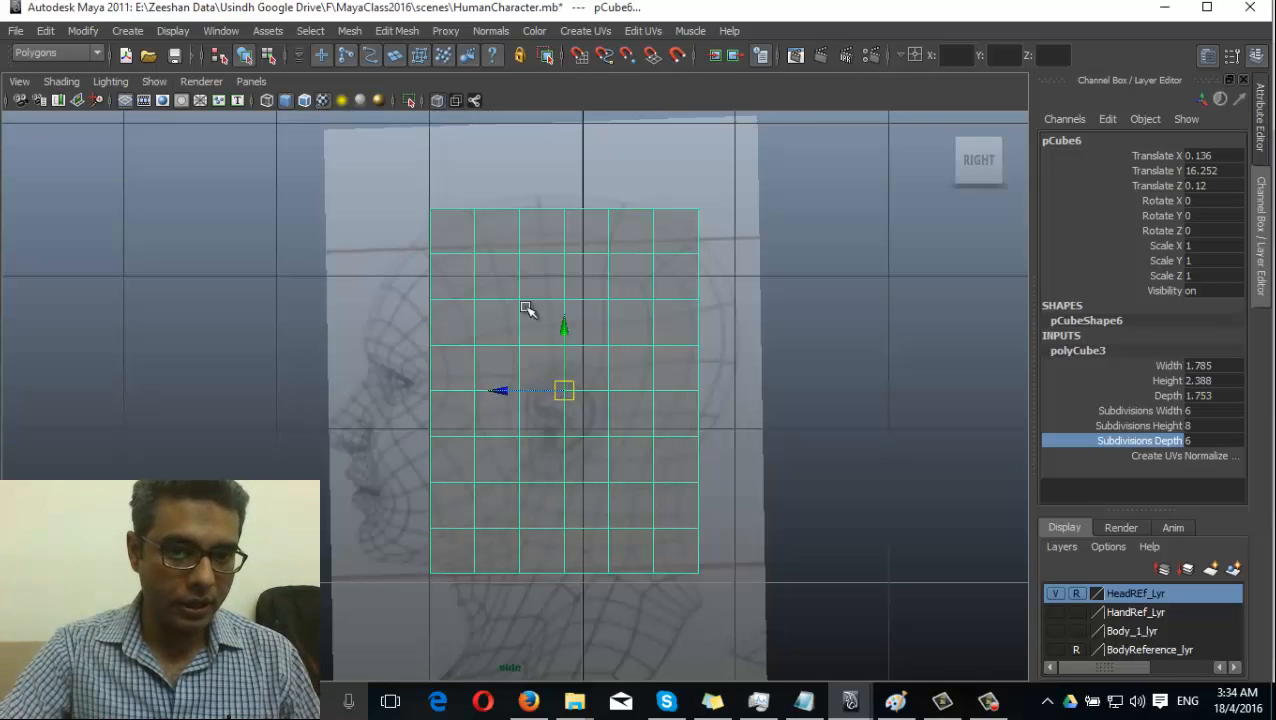
{"action": "scroll", "coordinate": [433, 240], "scroll_direction": "up", "scroll_amount": 1}
{"action": "middle_click_drag", "start_coordinate": [769, 427], "coordinate": [680, 426], "text": "alt"}
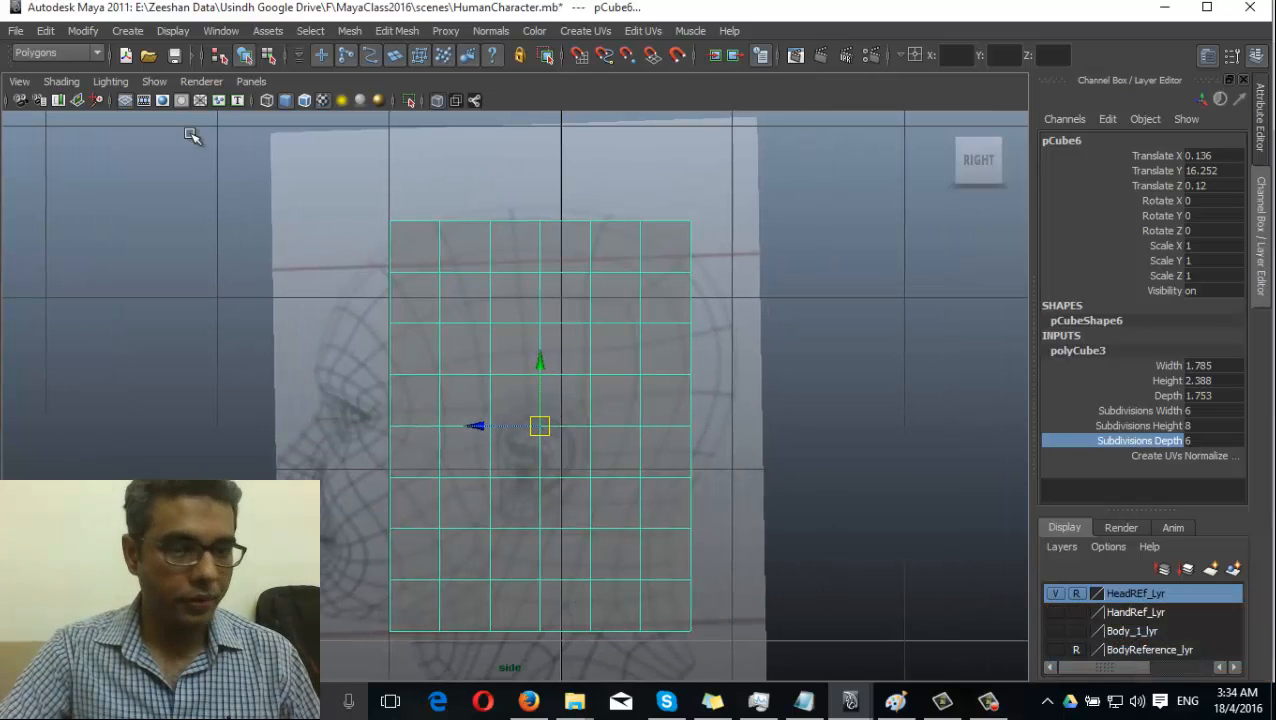
{"action": "middle_click_drag", "start_coordinate": [575, 379], "coordinate": [556, 339], "text": "alt"}
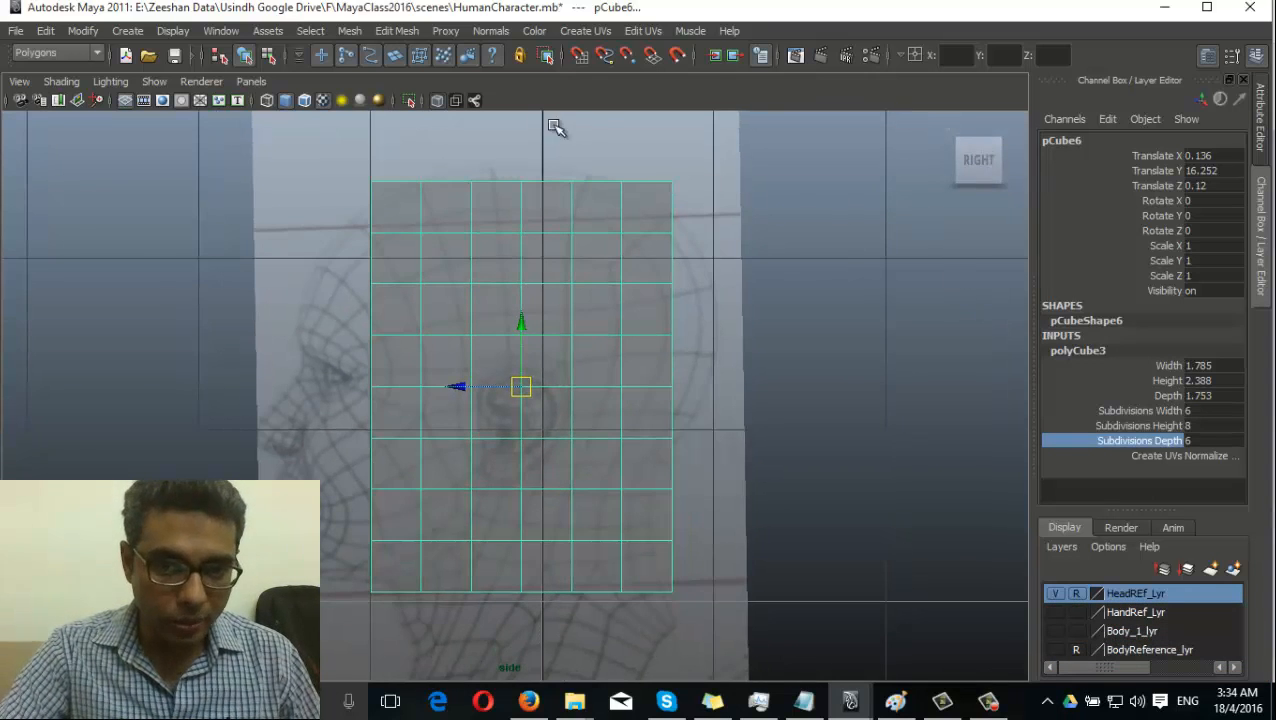
Hide the grid in the side view
{"action": "left_click", "coordinate": [150, 81]}
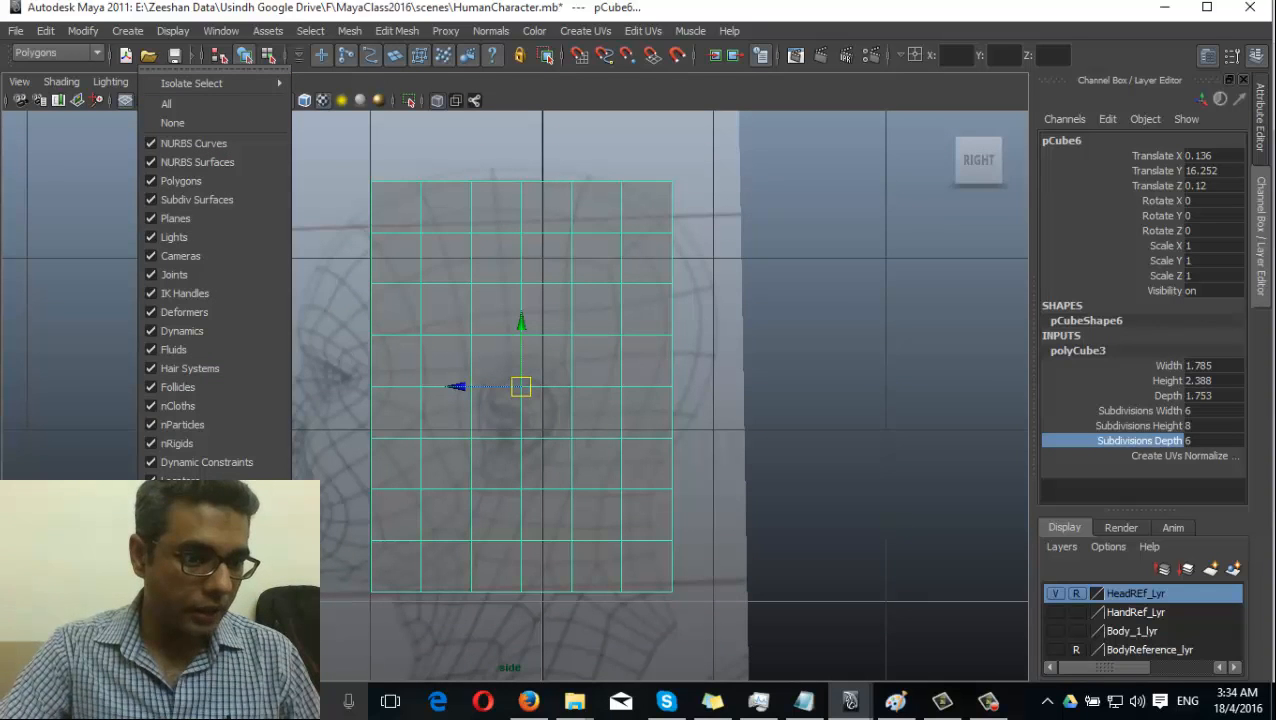
{"action": "left_click", "coordinate": [180, 613]}
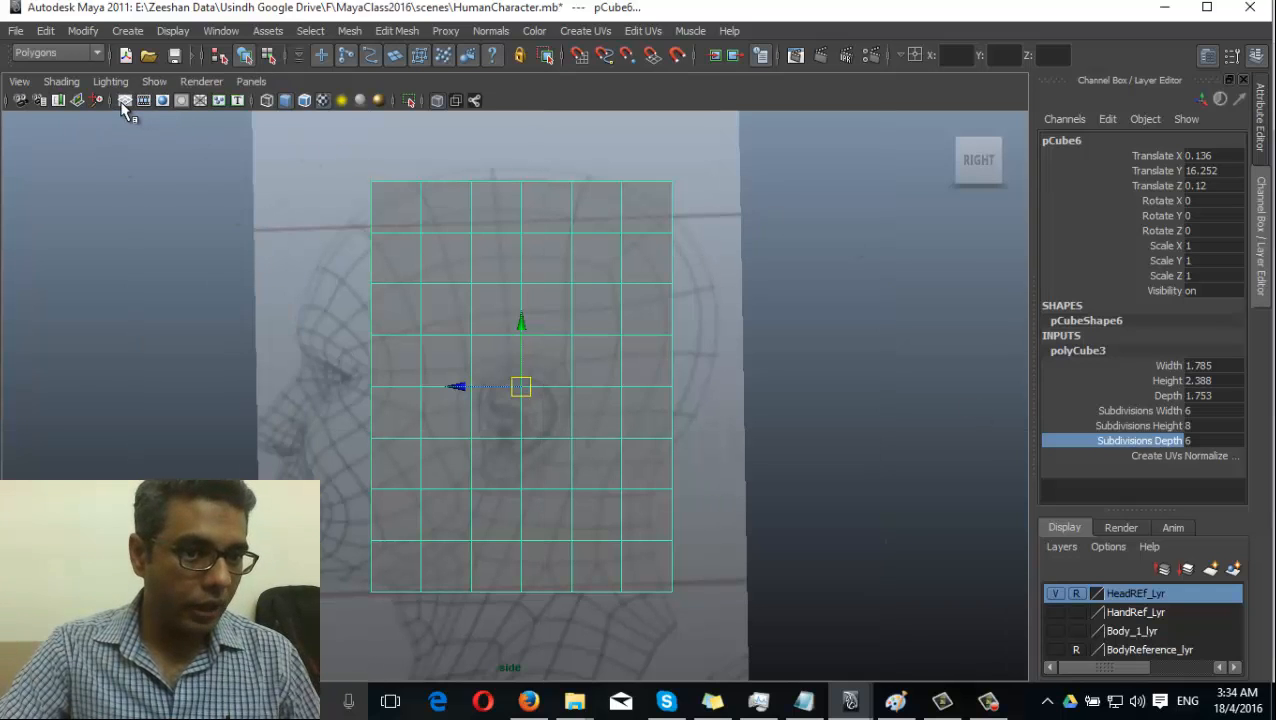
{"action": "left_click", "coordinate": [124, 100]}
{"action": "left_click", "coordinate": [124, 100]}
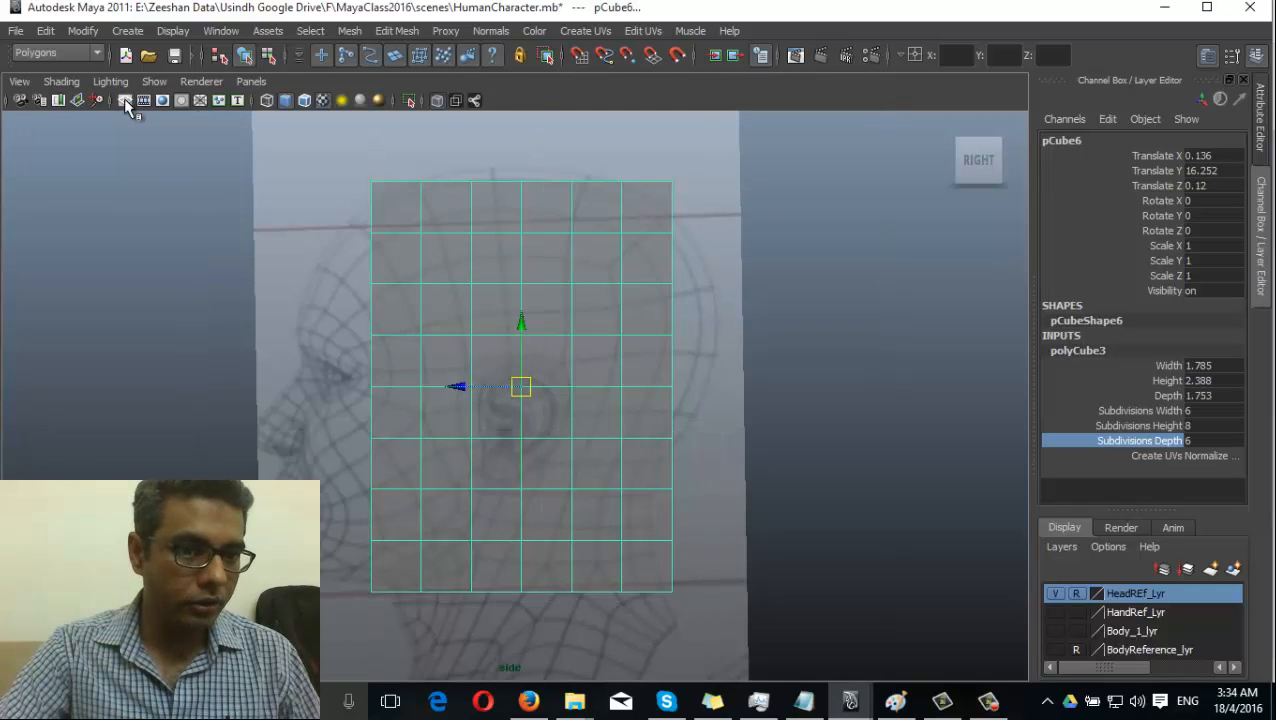
{"action": "scroll", "coordinate": [686, 447], "scroll_direction": "up", "scroll_amount": 2}
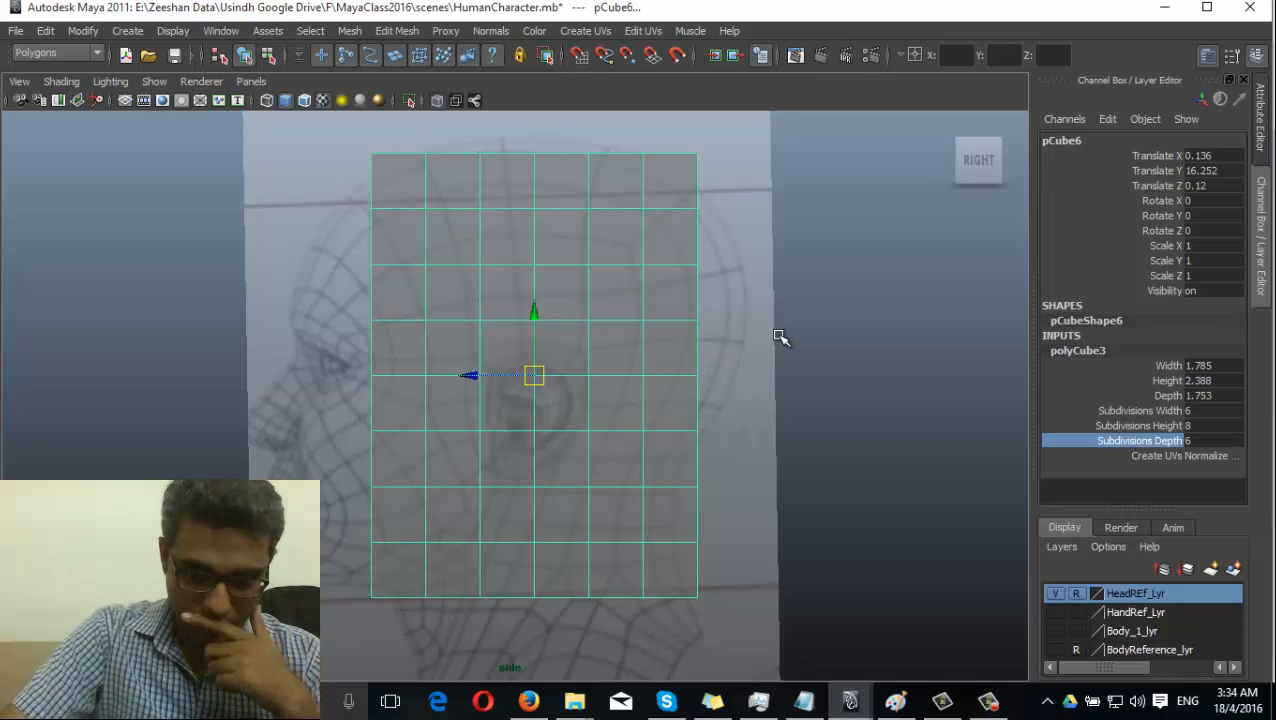
Compare the head cube's size and position with the head reference in the side view and then the front view
{"action": "left_click", "coordinate": [298, 216]}
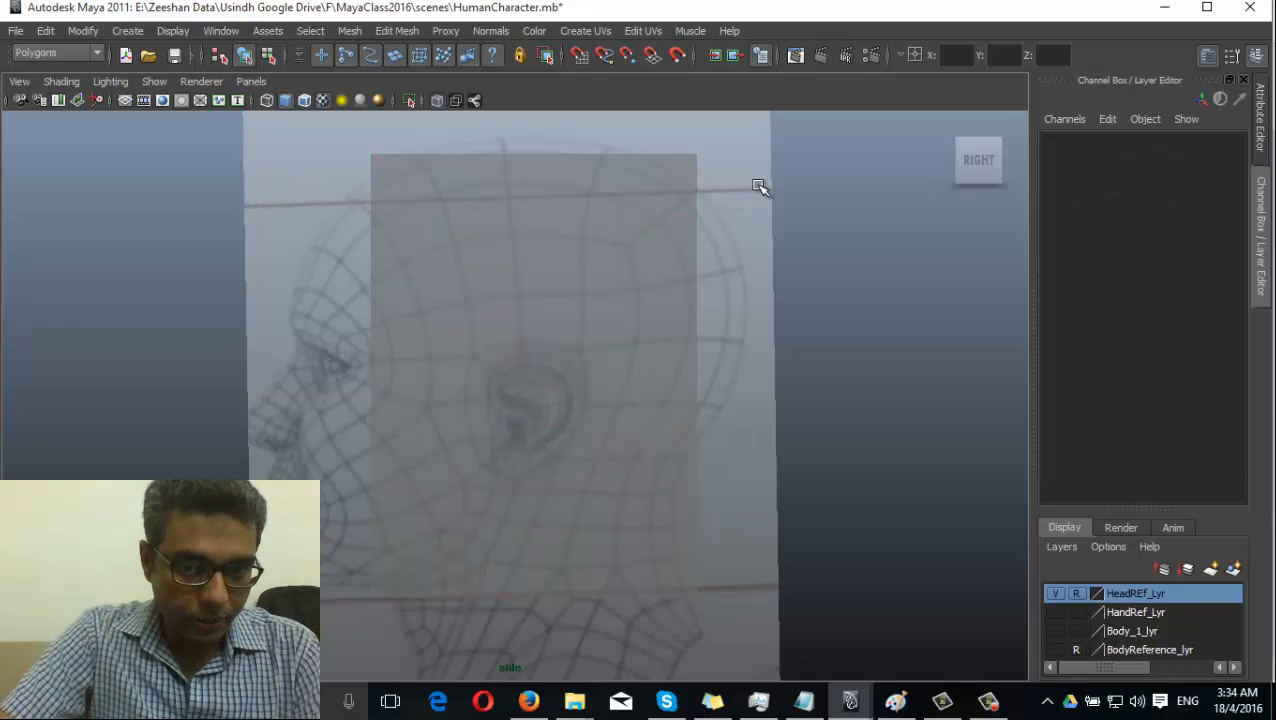
{"action": "left_click", "coordinate": [555, 200]}
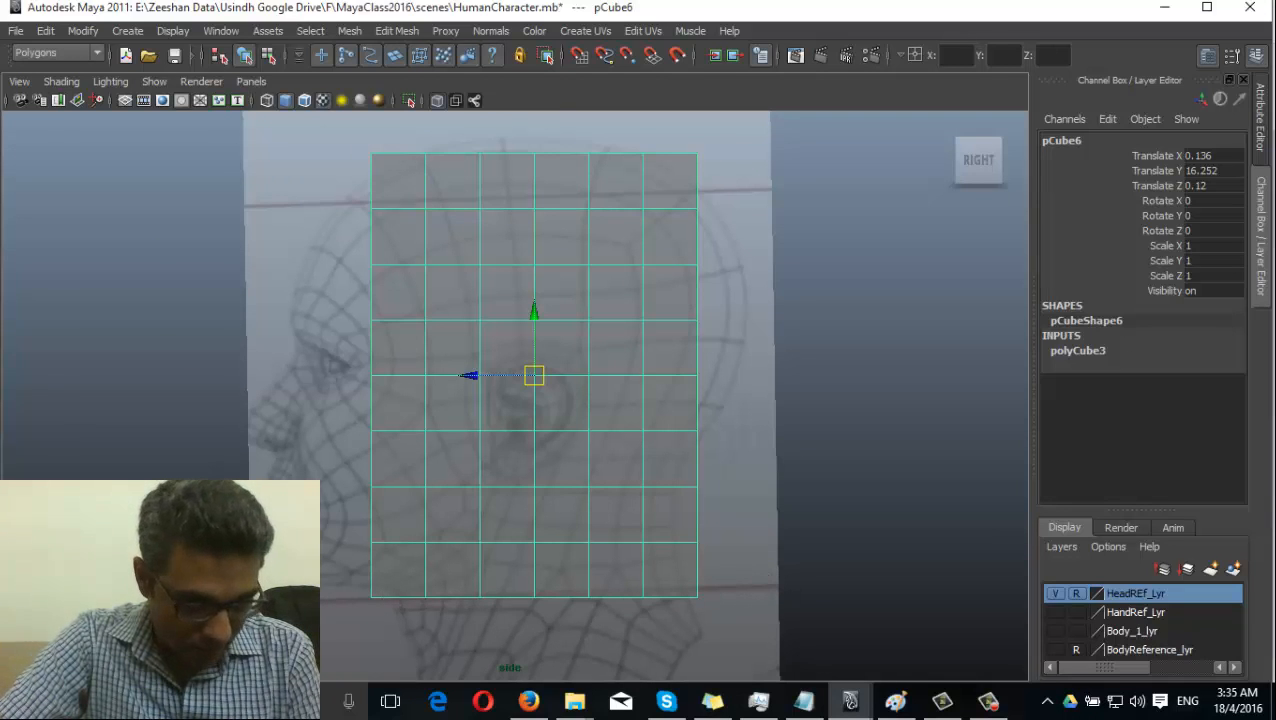
{"action": "key", "text": "space"}
{"action": "left_click_drag", "start_coordinate": [605, 434], "coordinate": [609, 470]}
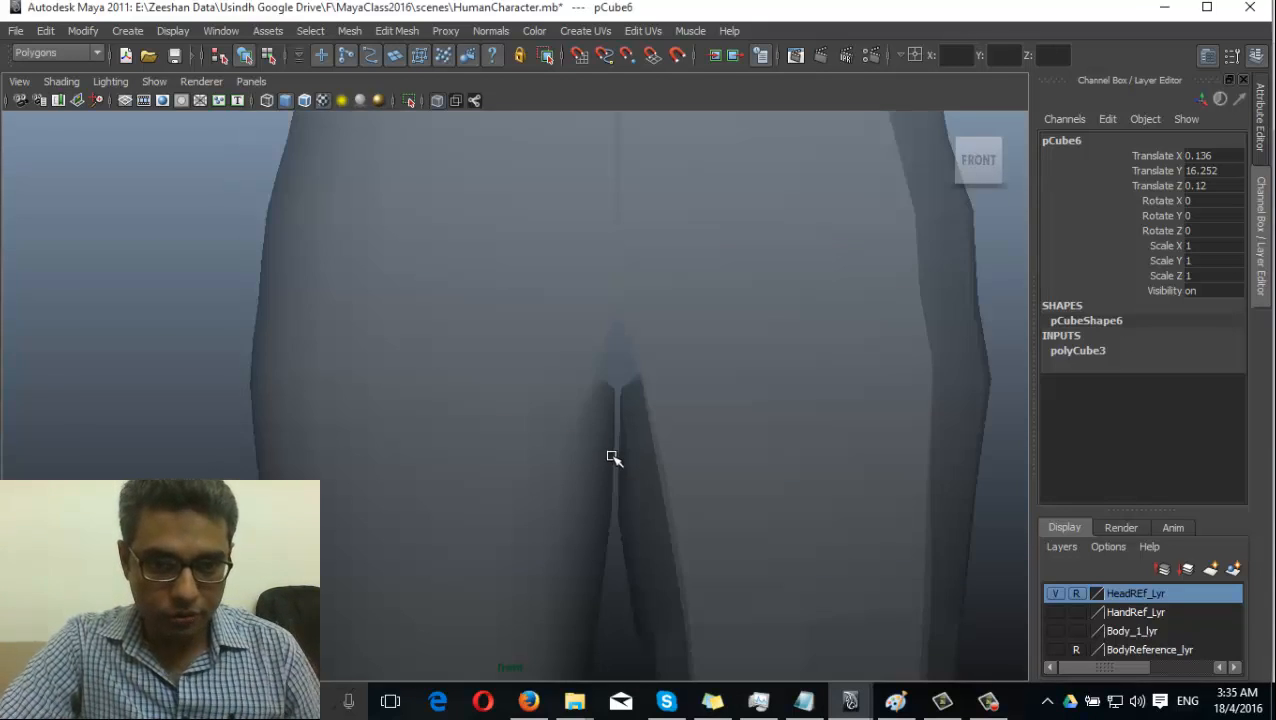
{"action": "middle_click_drag", "start_coordinate": [617, 342], "coordinate": [617, 715], "text": "alt"}
{"action": "right_click_drag", "start_coordinate": [746, 289], "coordinate": [631, 273], "text": "alt"}
{"action": "middle_click_drag", "start_coordinate": [631, 273], "coordinate": [594, 525], "text": "alt"}
{"action": "right_click_drag", "start_coordinate": [850, 494], "coordinate": [923, 487], "text": "alt"}
{"action": "right_click_drag", "start_coordinate": [555, 420], "coordinate": [661, 316], "text": "alt"}
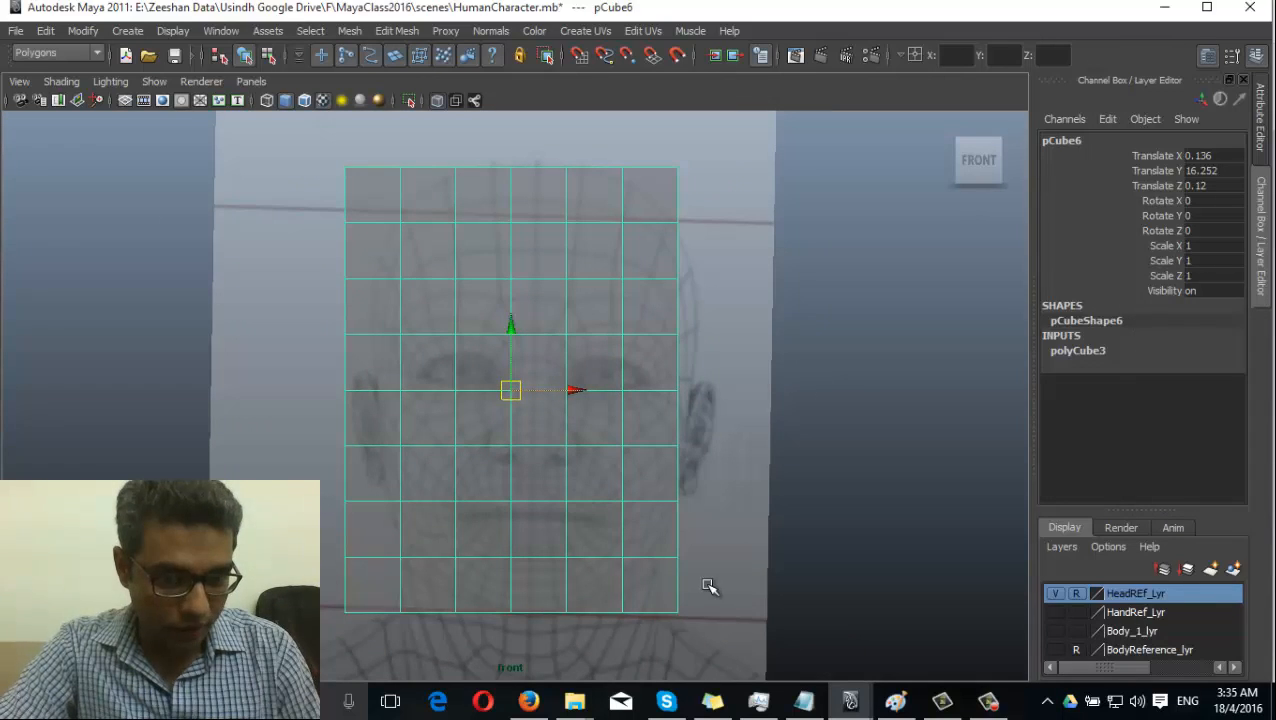
{"action": "middle_click_drag", "start_coordinate": [554, 433], "coordinate": [576, 256], "text": "alt"}
{"action": "scroll", "coordinate": [699, 349], "scroll_direction": "down", "scroll_amount": 1}
{"action": "scroll", "coordinate": [699, 349], "scroll_direction": "down", "scroll_amount": 1}
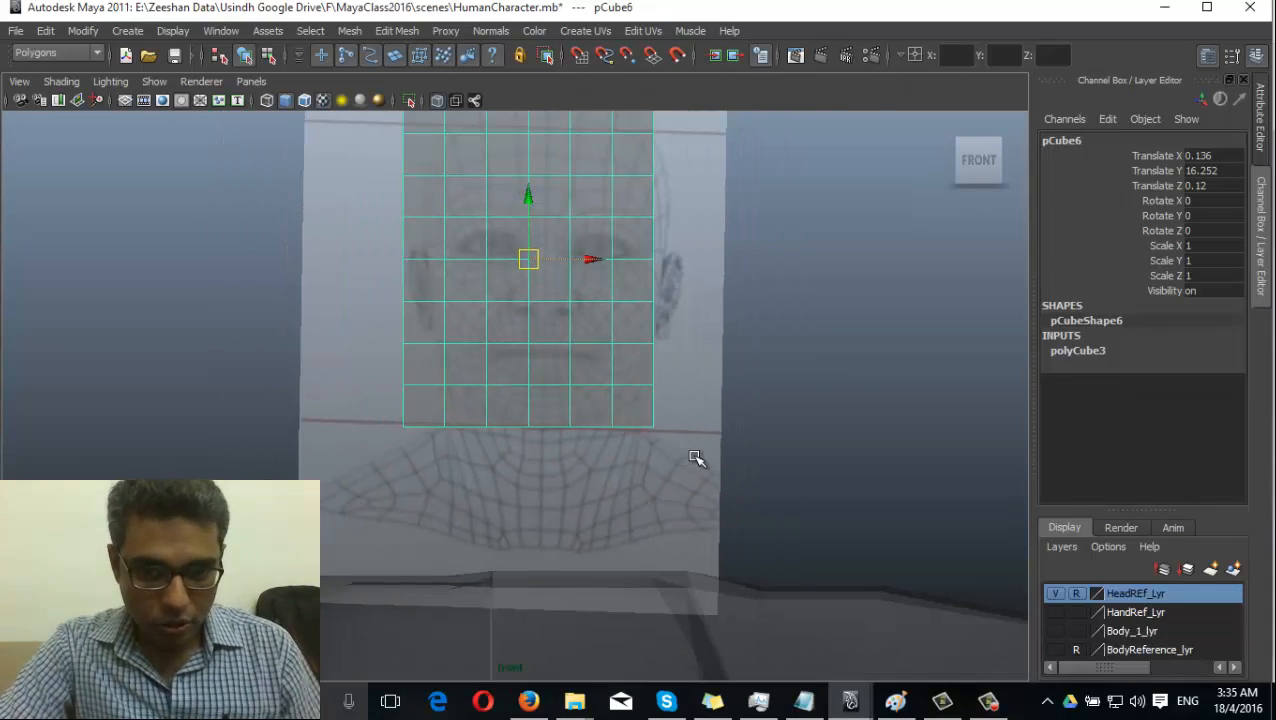
Deselect the cube and show the grid in the front view as a guide for levelling the reference
{"action": "left_click", "coordinate": [708, 467]}
{"action": "mouse_move", "coordinate": [702, 494]}
{"action": "middle_mouse_down", "text": "alt"}
{"action": "mouse_move", "coordinate": [715, 401]}
{"action": "mouse_move", "coordinate": [691, 501]}
{"action": "middle_mouse_up", "text": "alt"}
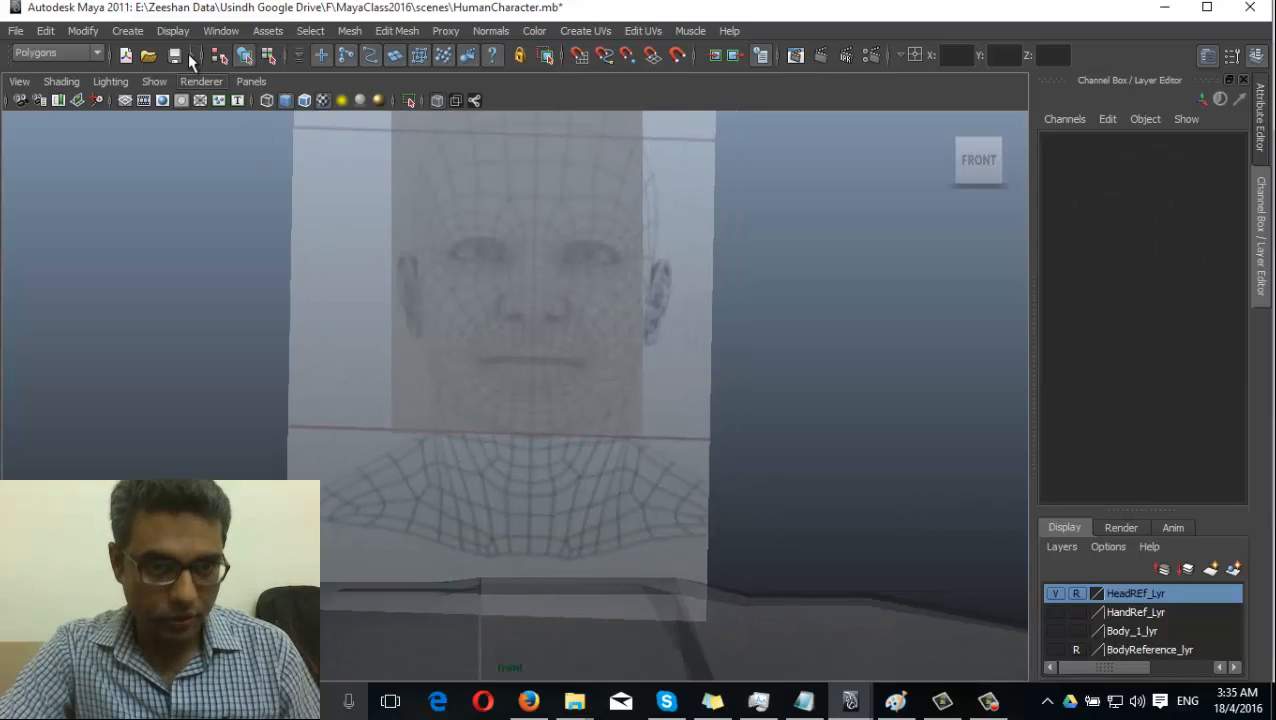
{"action": "left_click", "coordinate": [143, 100]}
{"action": "middle_click_drag", "start_coordinate": [467, 222], "coordinate": [512, 402], "text": "alt"}
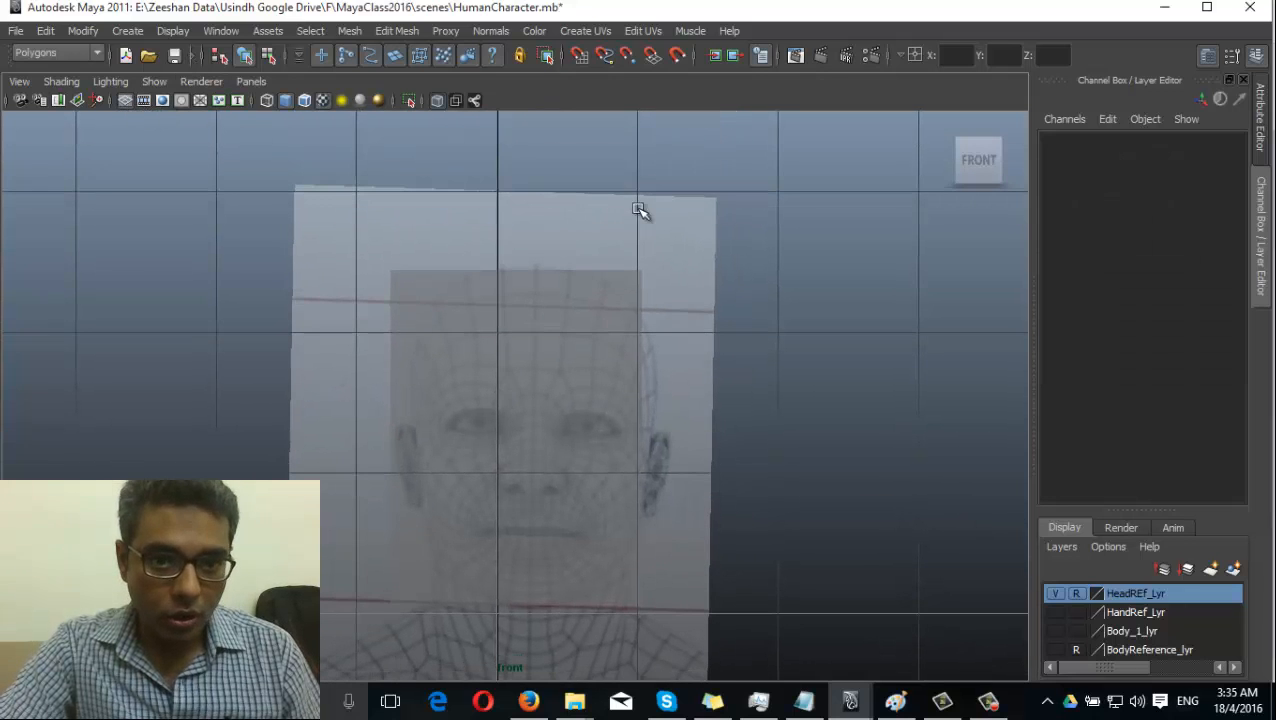
Return the HeadREf_Lyr layer's display type to normal and select the front head reference plane
{"action": "left_click", "coordinate": [1054, 594]}
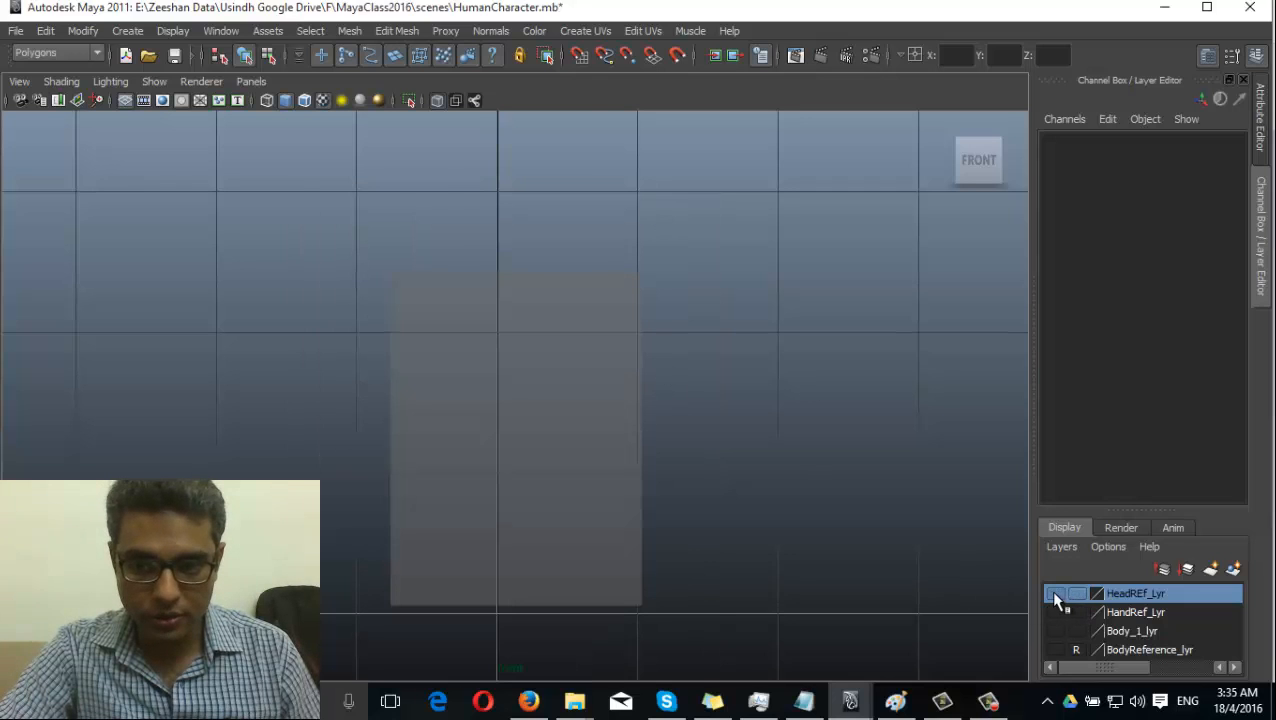
{"action": "left_click", "coordinate": [1055, 594]}
{"action": "left_click", "coordinate": [690, 209]}
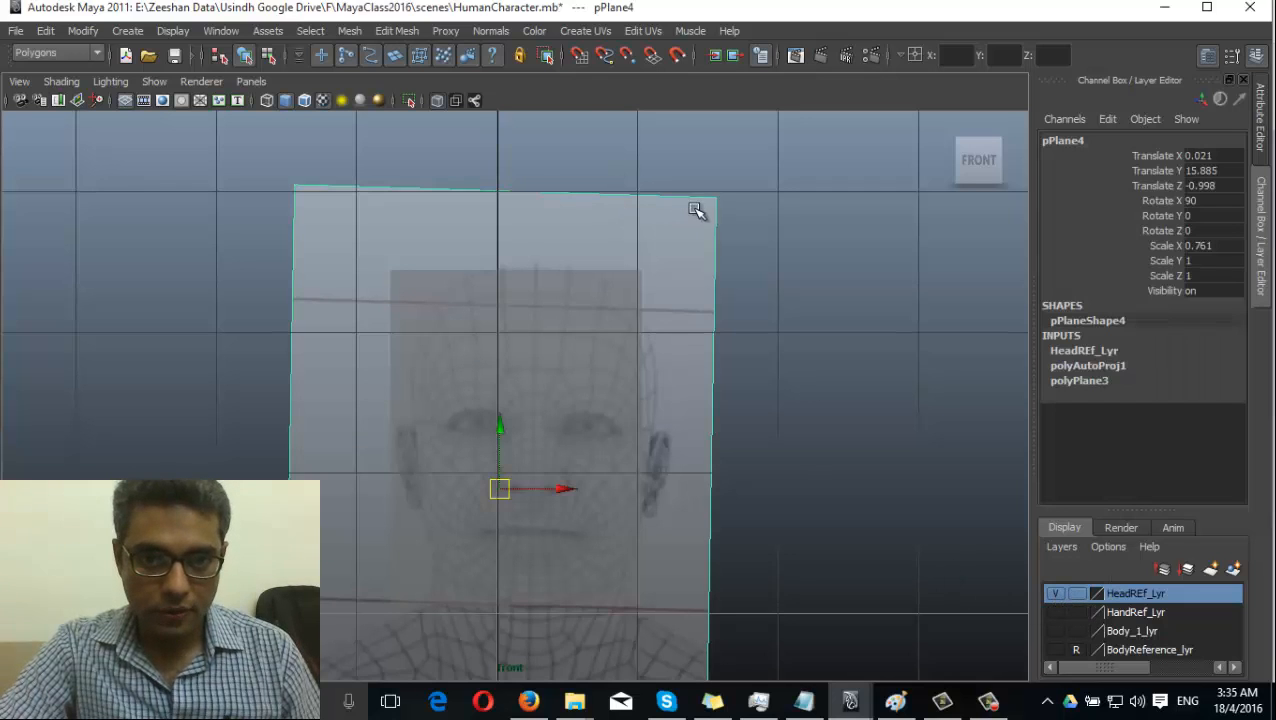
Try to level the front head plane against the grid by rotating it freehand about Z
{"action": "key", "text": "e"}
{"action": "left_click_drag", "start_coordinate": [451, 428], "coordinate": [445, 429]}
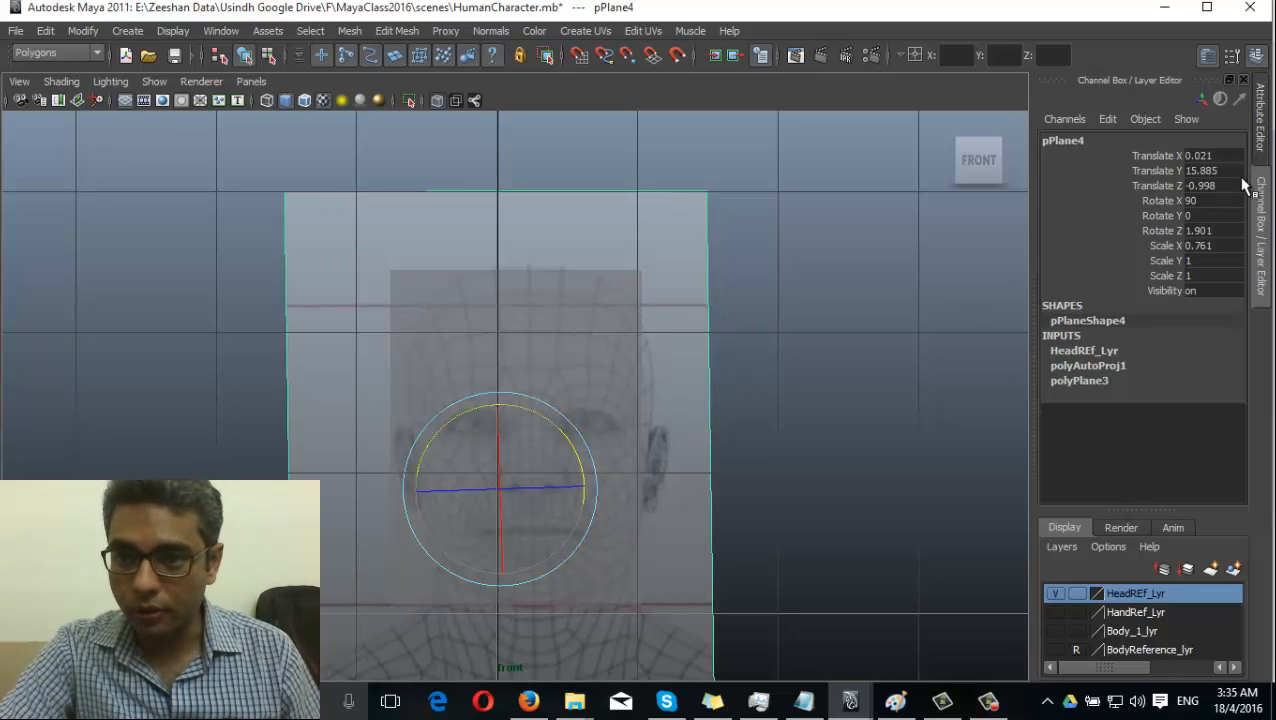
{"action": "middle_click_drag", "start_coordinate": [447, 425], "coordinate": [590, 396], "text": "alt"}
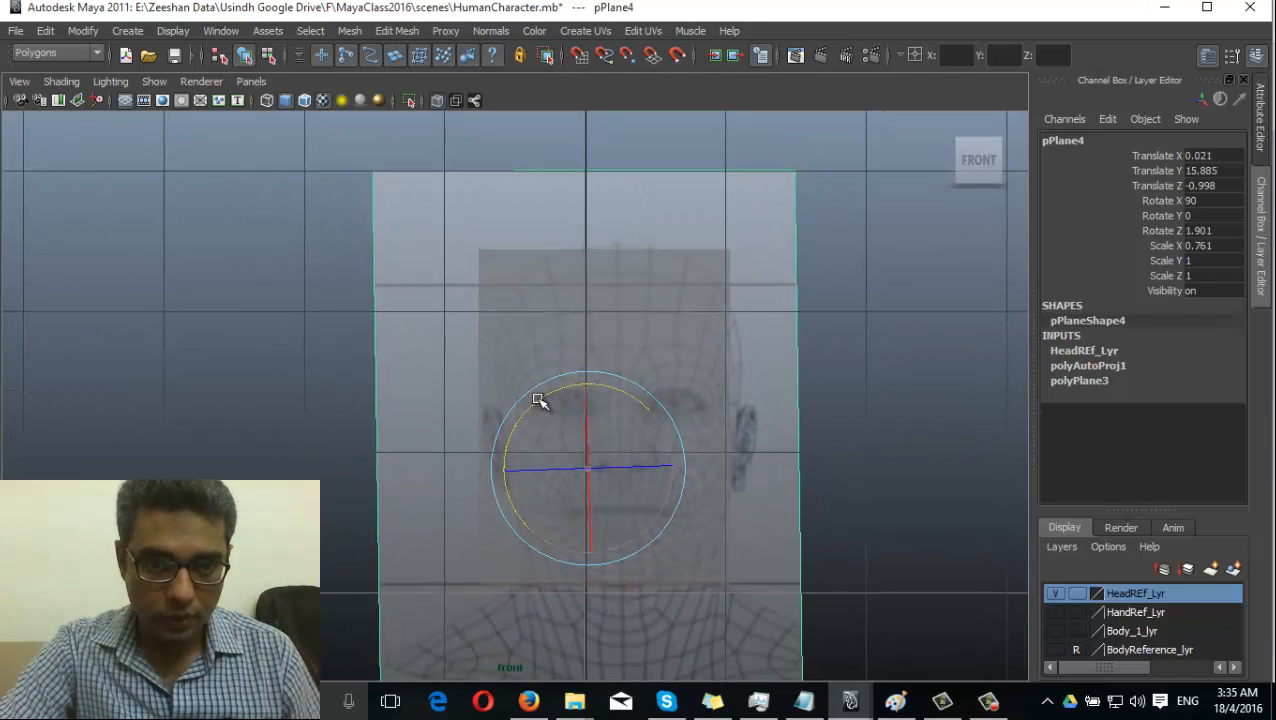
{"action": "left_click_drag", "start_coordinate": [538, 400], "coordinate": [540, 400]}
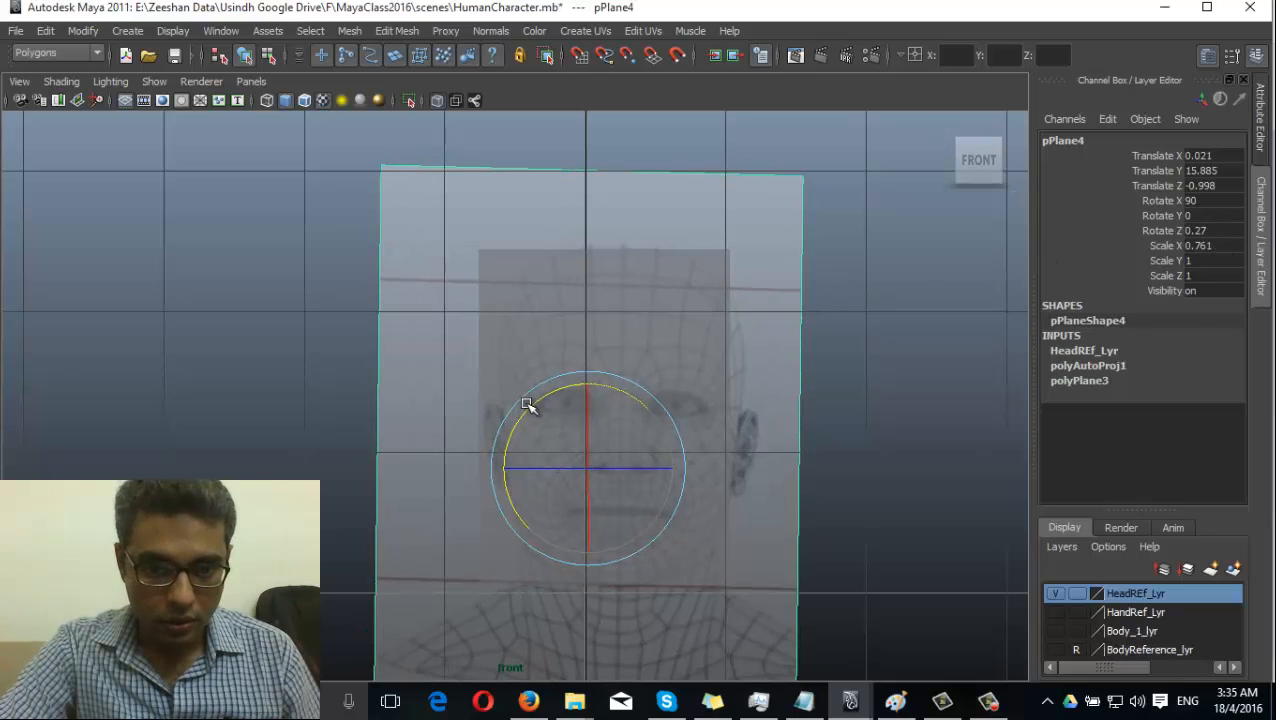
{"action": "left_click_drag", "start_coordinate": [531, 412], "coordinate": [527, 421]}
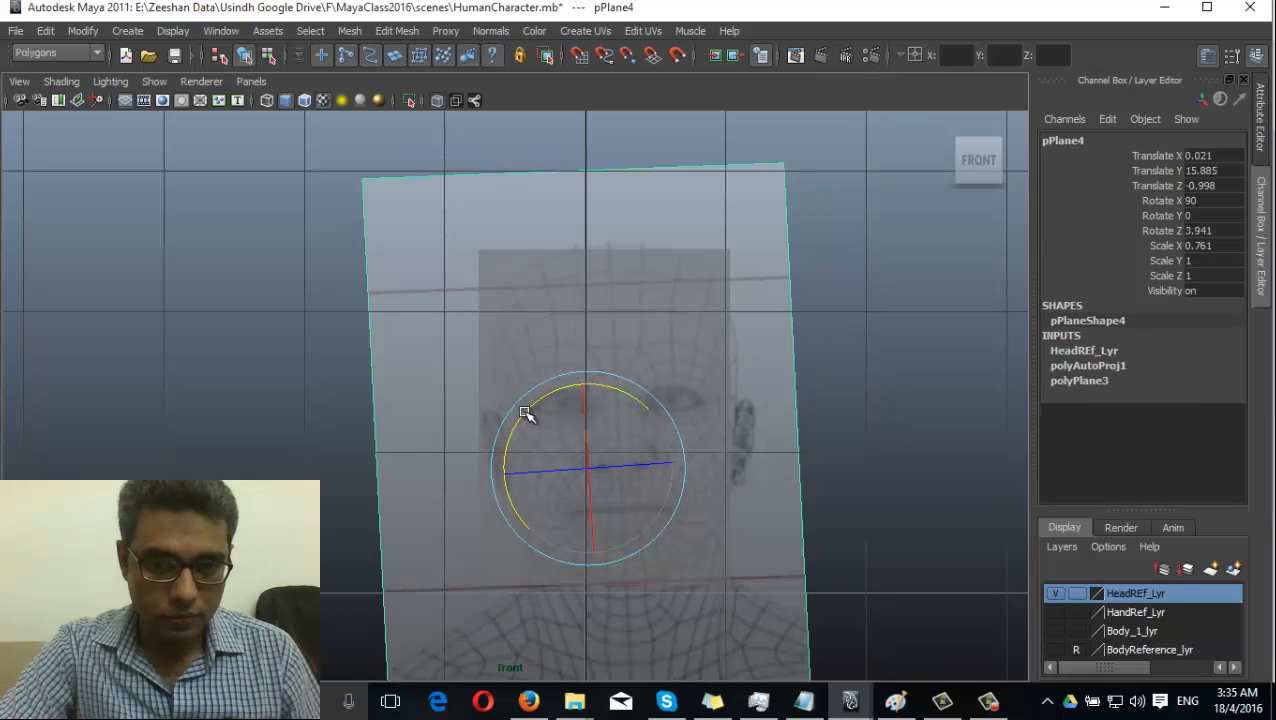
{"action": "left_click_drag", "start_coordinate": [609, 400], "coordinate": [612, 383]}
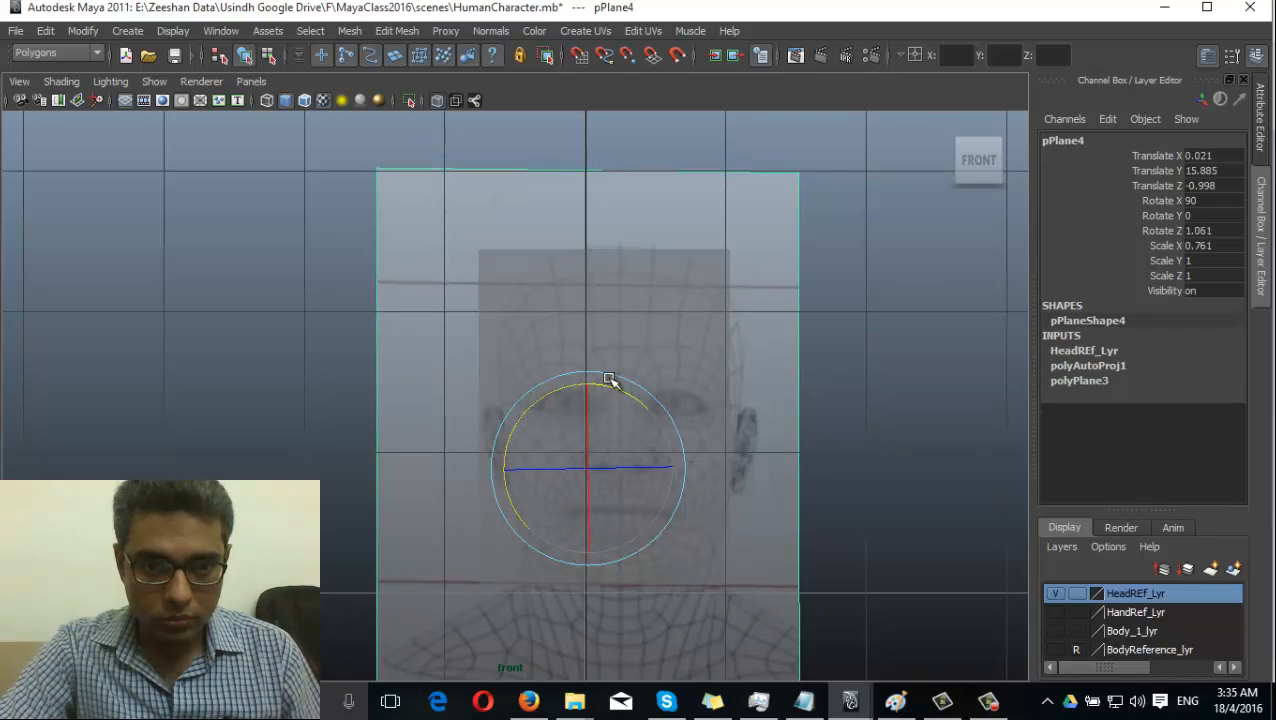
Set the front head plane's Rotate Z to 0
{"action": "double_click", "coordinate": [1222, 232]}
{"action": "type", "text": "0"}
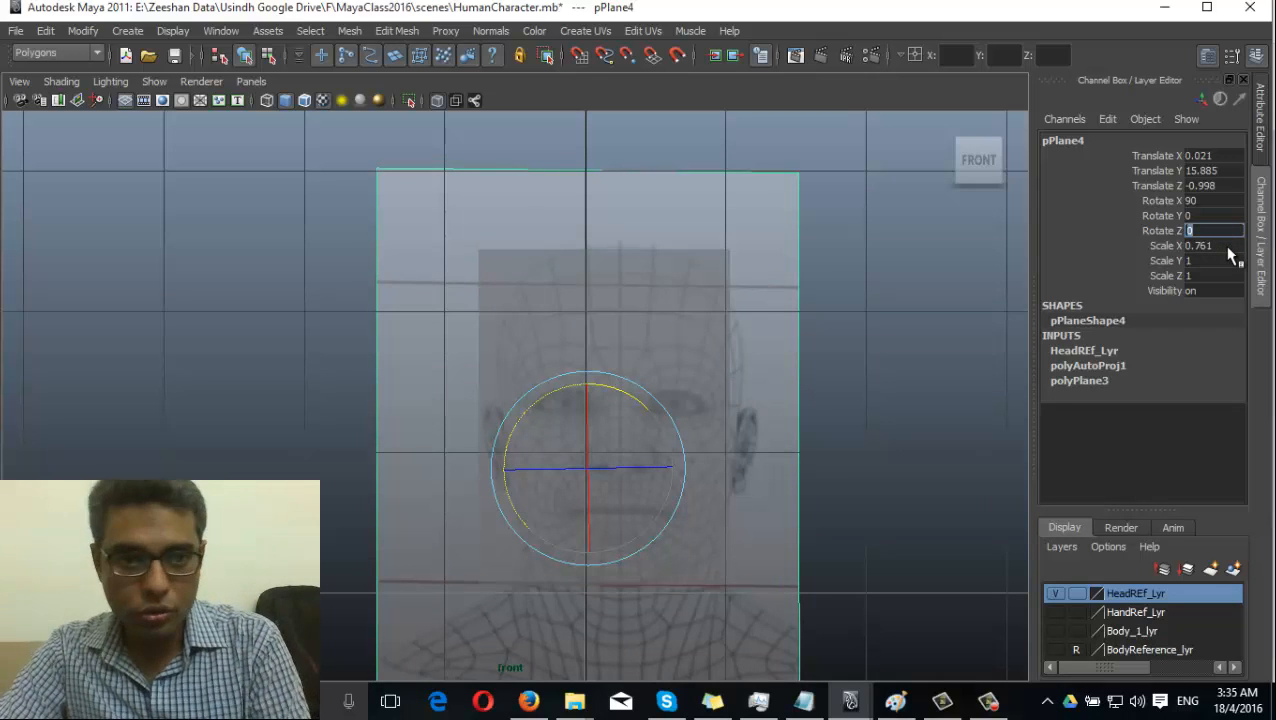
{"action": "key", "text": "Return"}
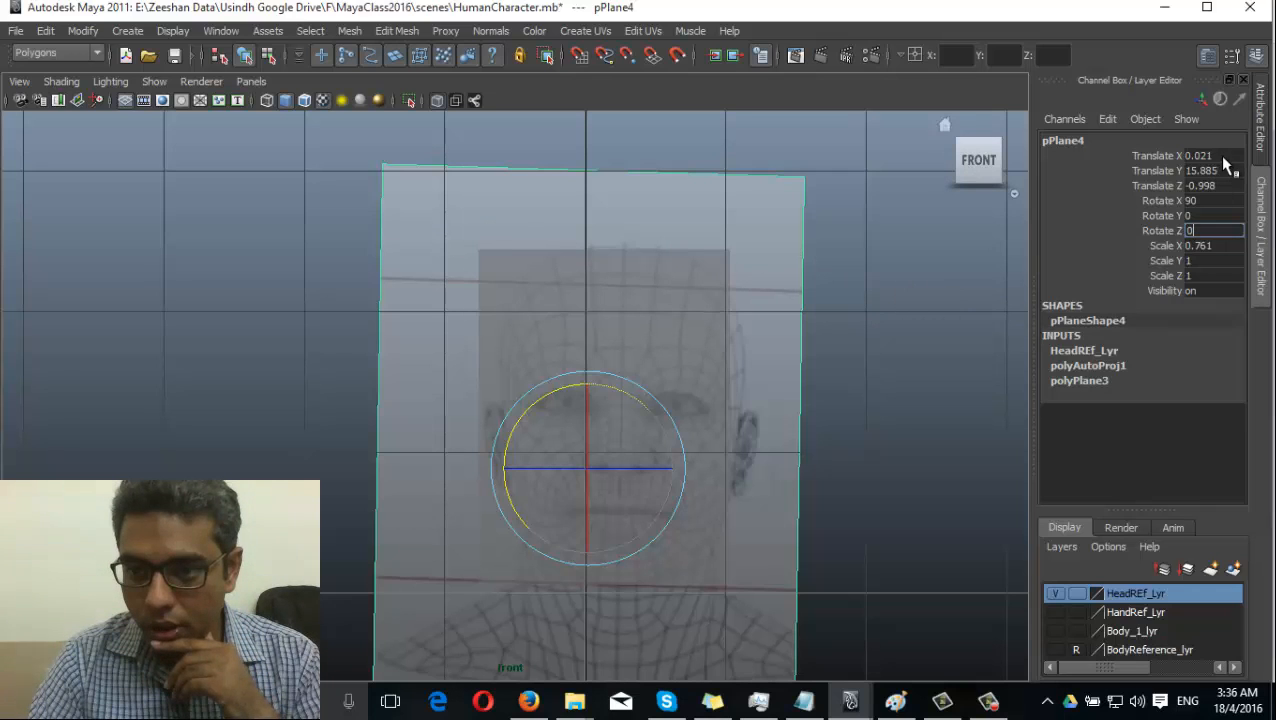
{"action": "left_click_drag", "start_coordinate": [1222, 157], "coordinate": [1228, 185]}
{"action": "left_click", "coordinate": [1224, 245]}
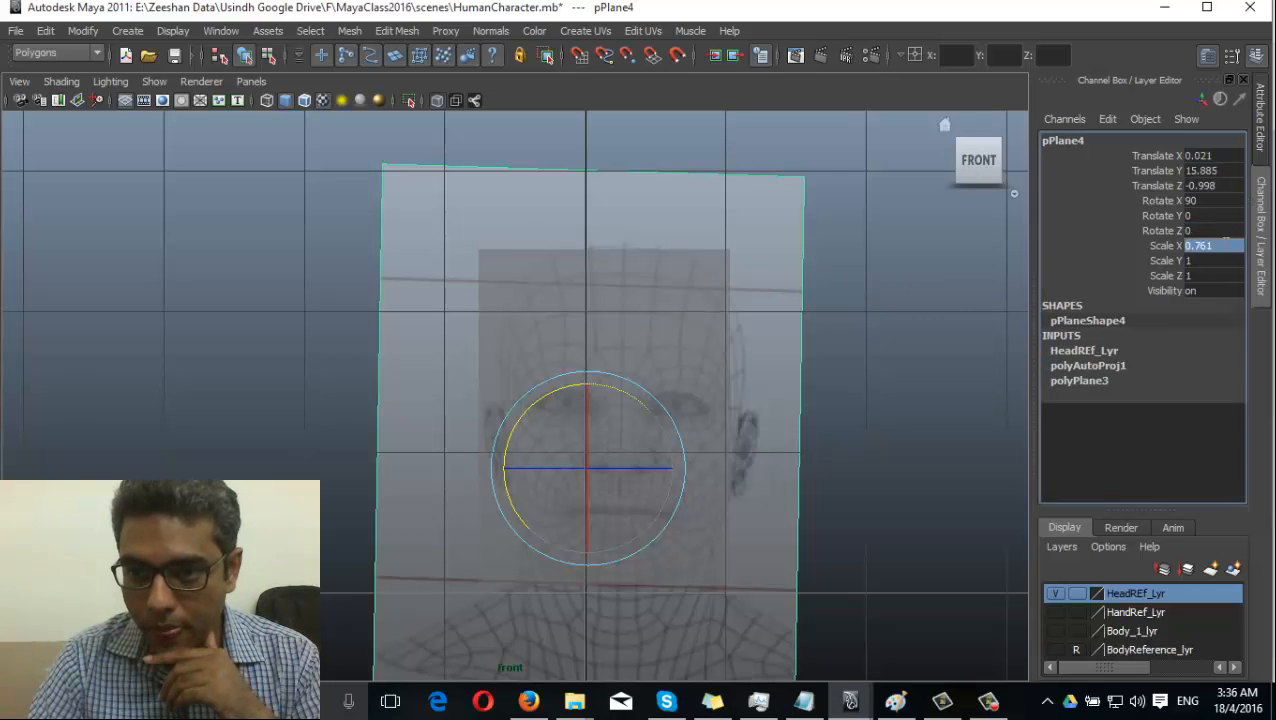
{"action": "left_click", "coordinate": [1226, 157]}
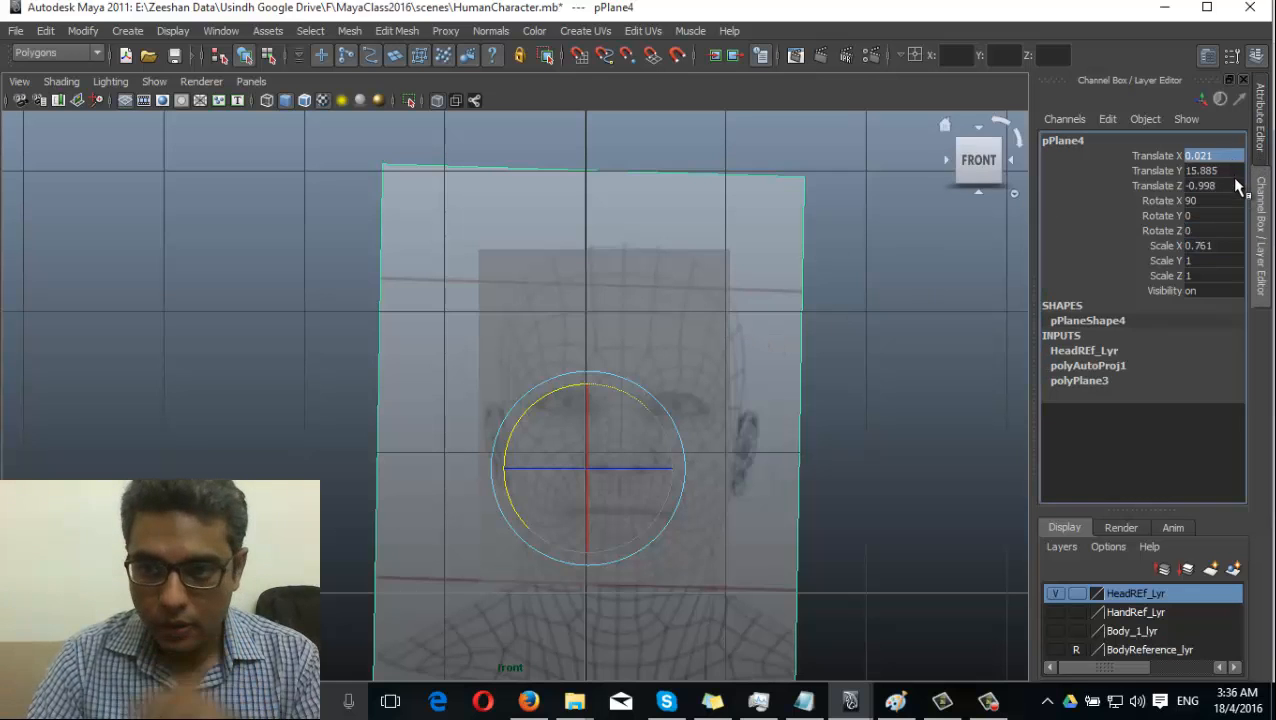
{"action": "left_click", "coordinate": [1236, 189]}
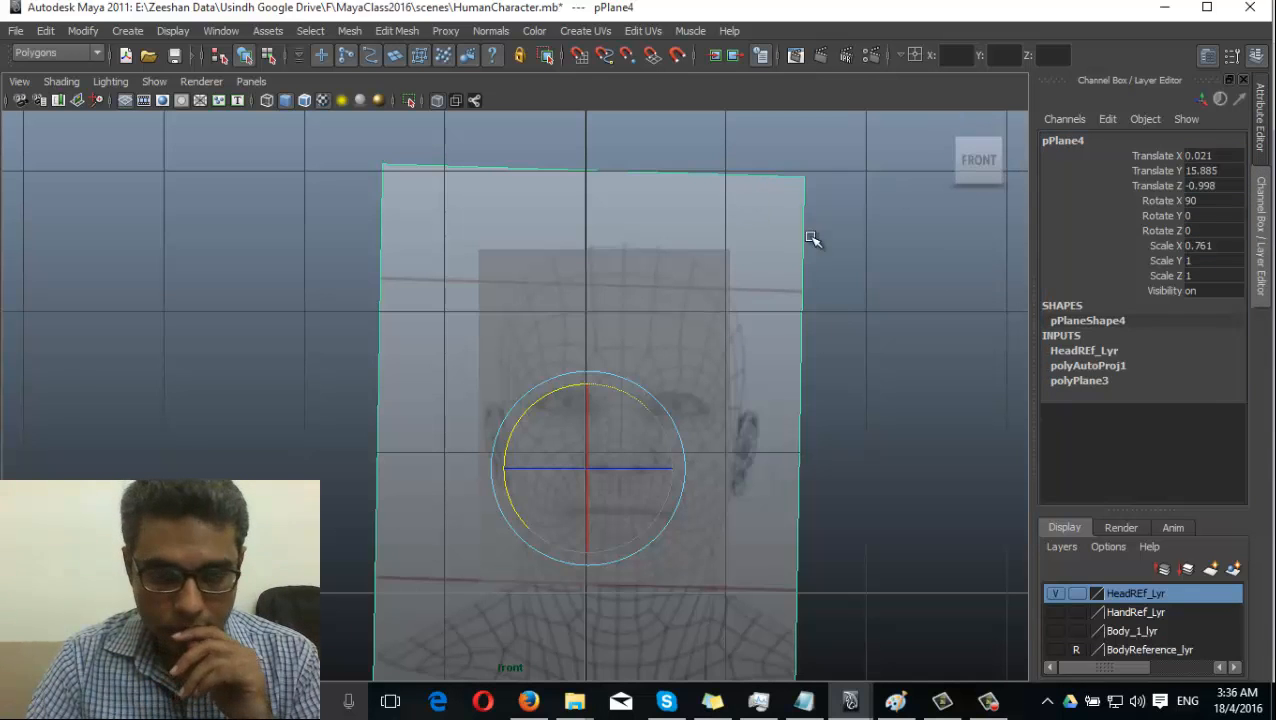
{"action": "left_click", "coordinate": [685, 345]}
{"action": "left_click", "coordinate": [756, 238]}
Rotate the front head plane to a Rotate Z of 2 so its red guide lines run parallel to the grid
{"action": "middle_click_drag", "start_coordinate": [638, 301], "coordinate": [660, 276], "text": "alt"}
{"action": "scroll", "coordinate": [621, 450], "scroll_direction": "down", "scroll_amount": 5}
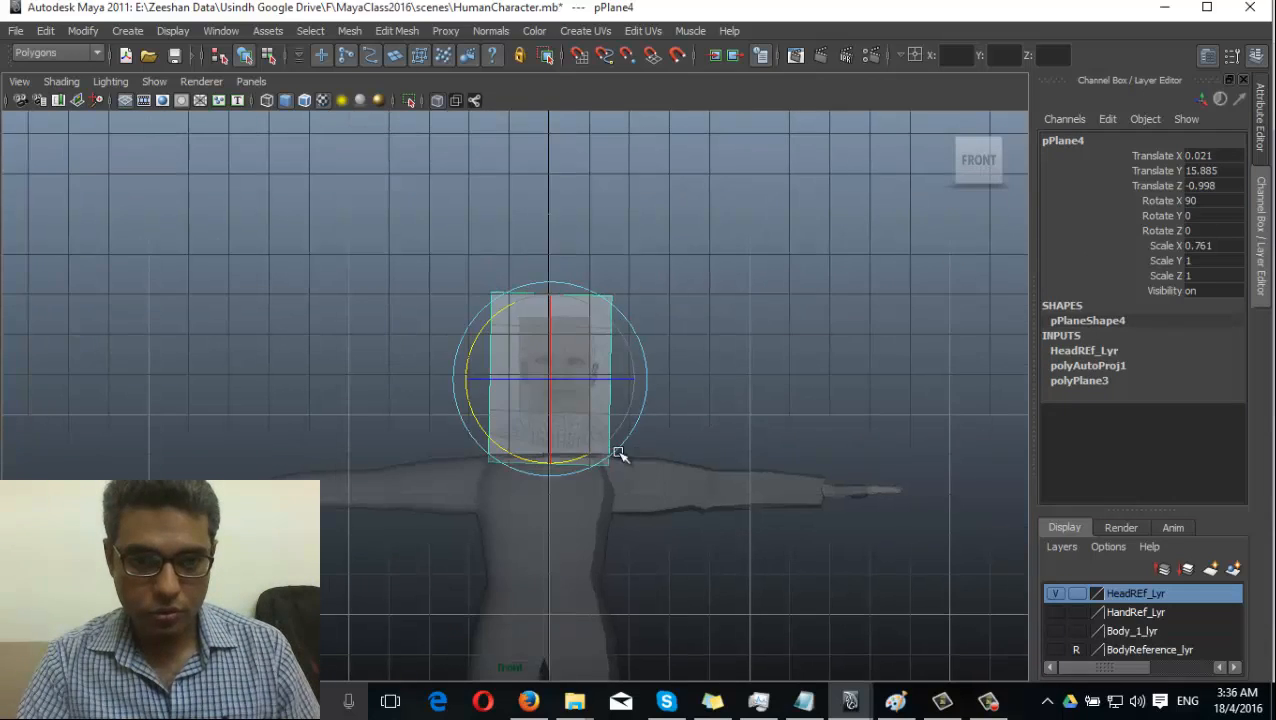
{"action": "scroll", "coordinate": [720, 478], "scroll_direction": "up", "scroll_amount": 3}
{"action": "middle_click_drag", "start_coordinate": [629, 404], "coordinate": [496, 507], "text": "alt"}
{"action": "scroll", "coordinate": [382, 348], "scroll_direction": "up", "scroll_amount": 5}
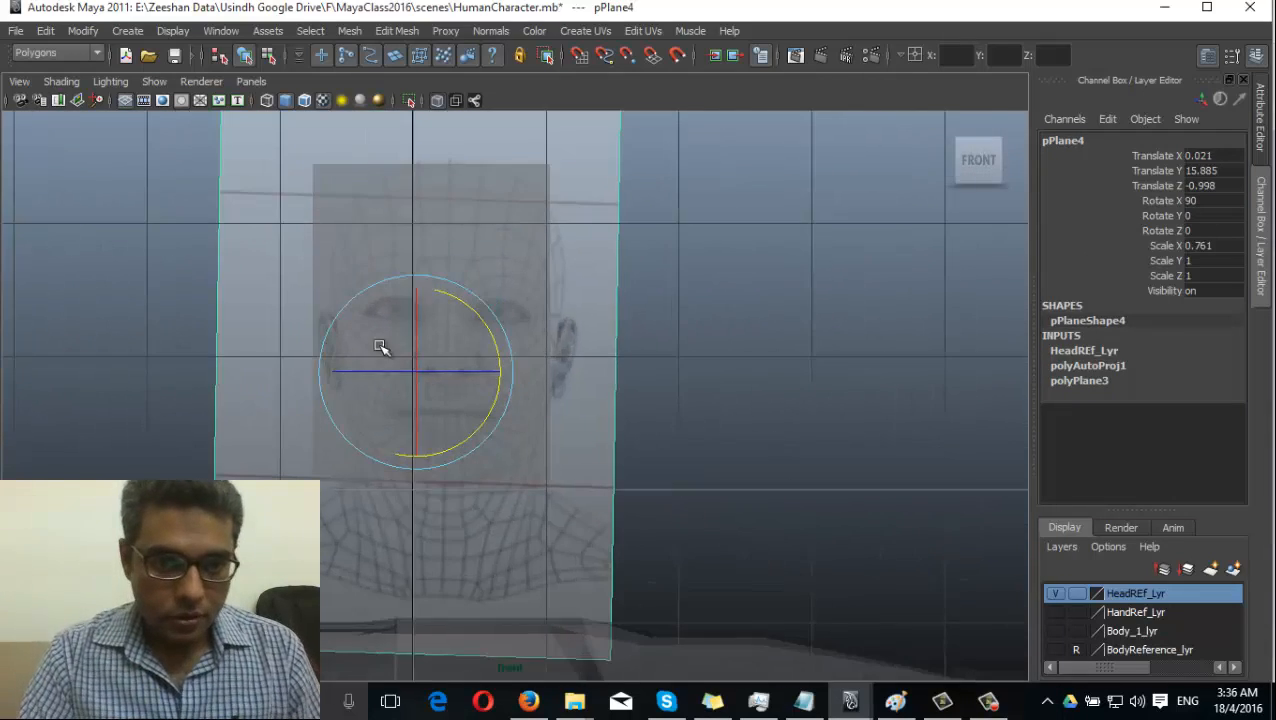
{"action": "middle_click_drag", "start_coordinate": [370, 516], "coordinate": [452, 440], "text": "alt"}
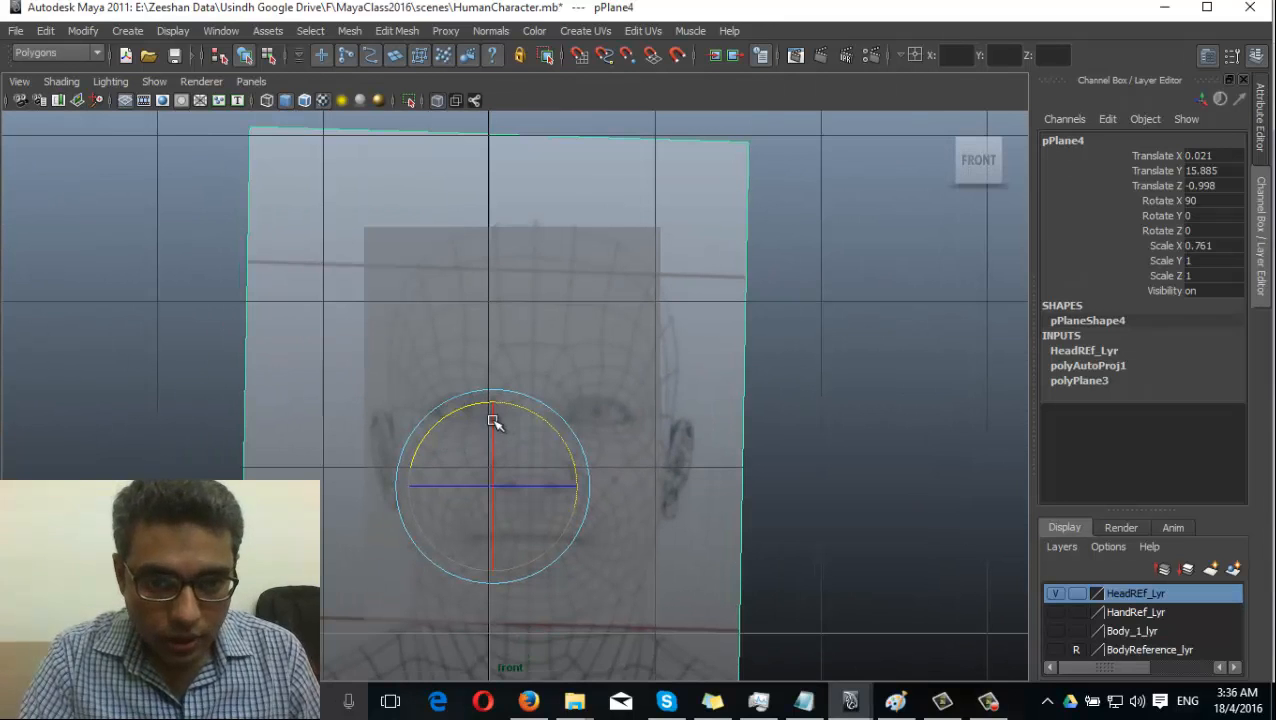
{"action": "left_click_drag", "start_coordinate": [521, 407], "coordinate": [520, 406]}
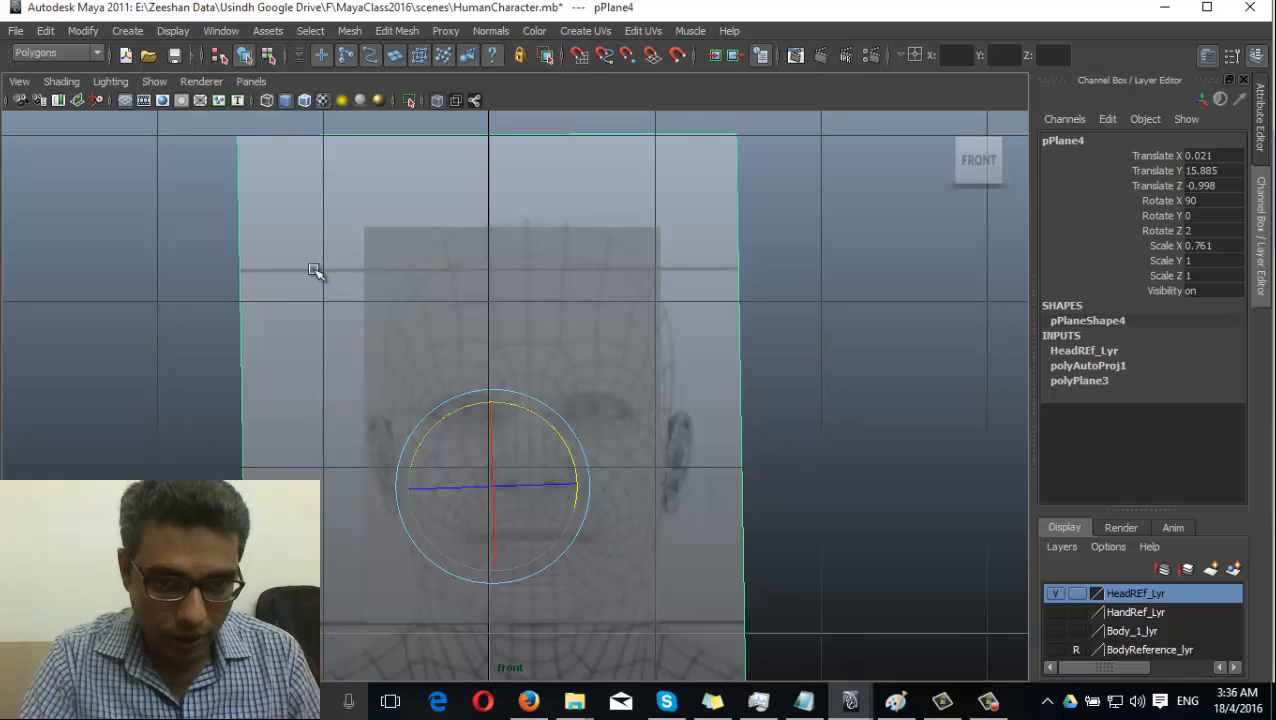
{"action": "middle_click_drag", "start_coordinate": [520, 533], "coordinate": [561, 427], "text": "alt"}
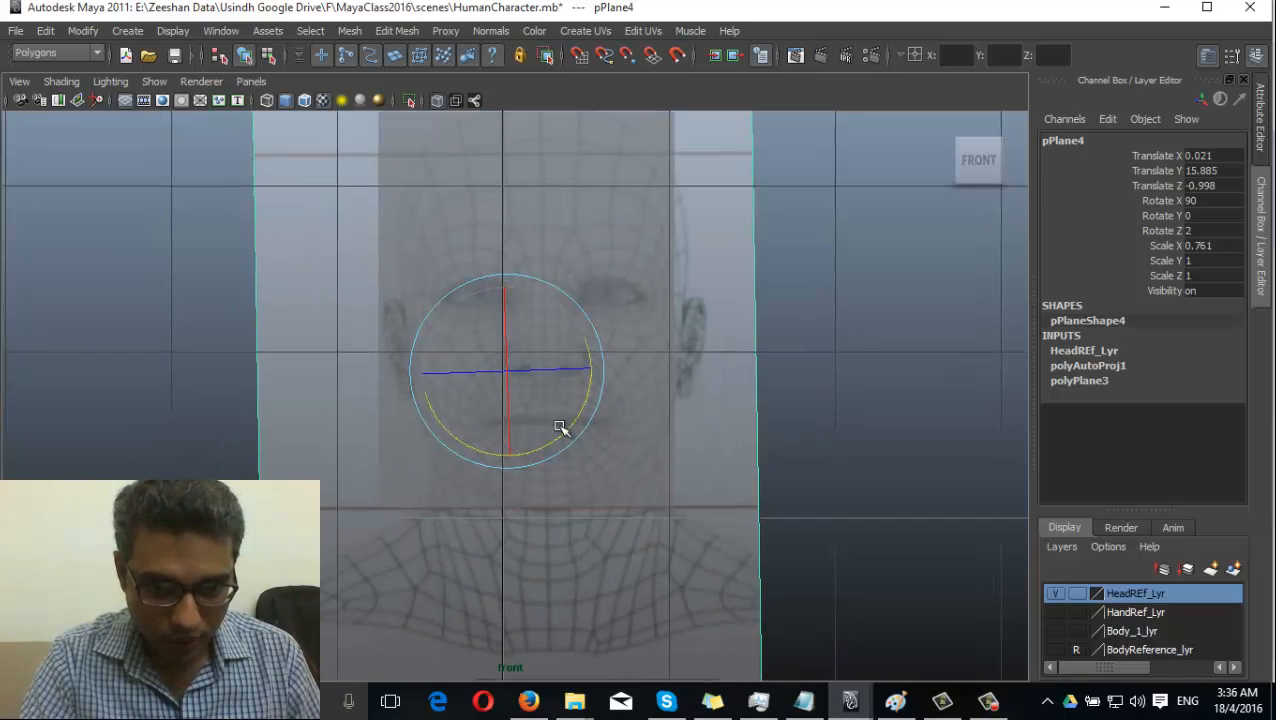
In the side view, rotate the side head plane to about Rotate Y -87.883 to level its guide lines with the grid
{"action": "key", "text": "space"}
{"action": "left_click", "coordinate": [727, 390]}
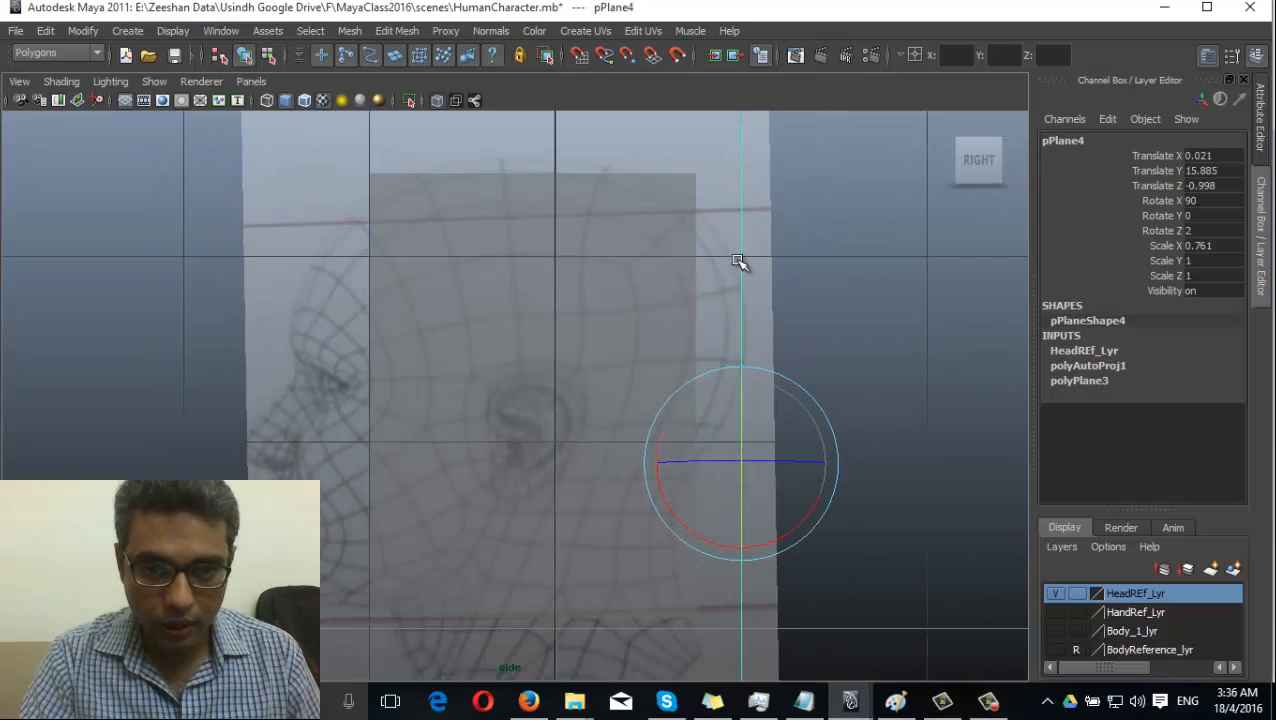
{"action": "left_click", "coordinate": [770, 242]}
{"action": "left_click_drag", "start_coordinate": [490, 390], "coordinate": [485, 389]}
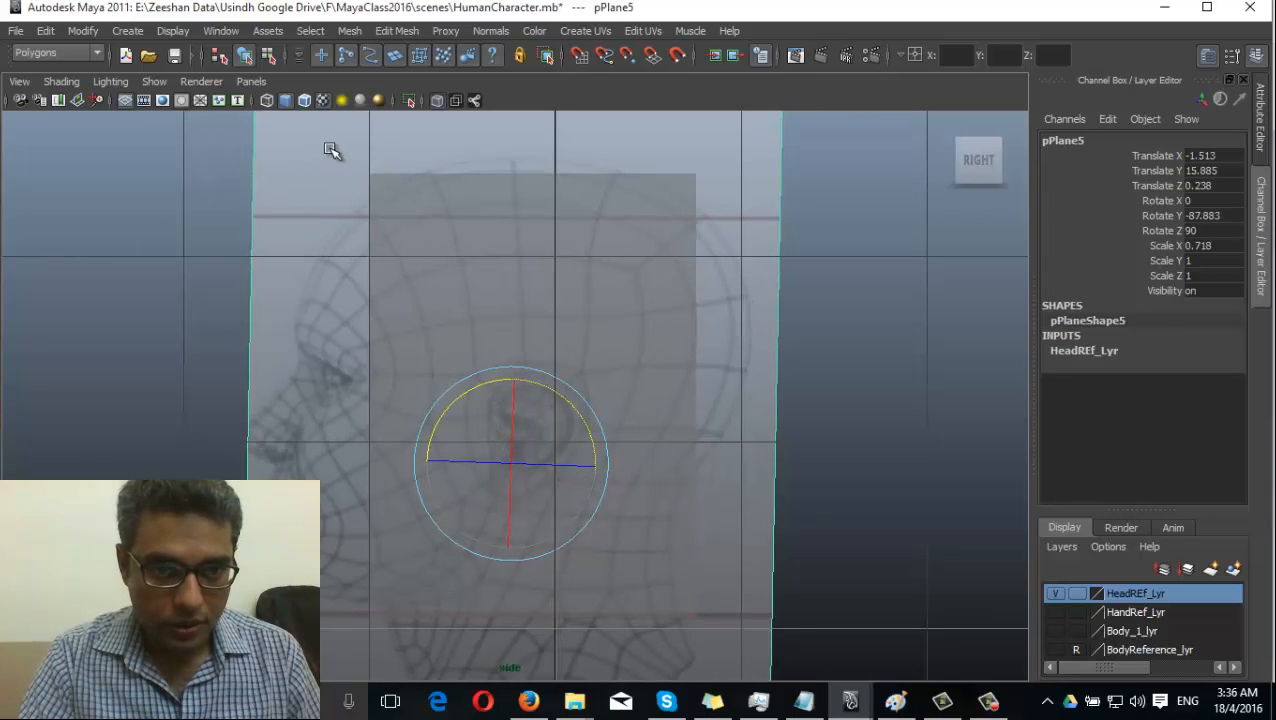
Show wireframe edges on the shaded models and set the HeadREf_Lyr layer to reference mode
{"action": "left_click", "coordinate": [304, 100]}
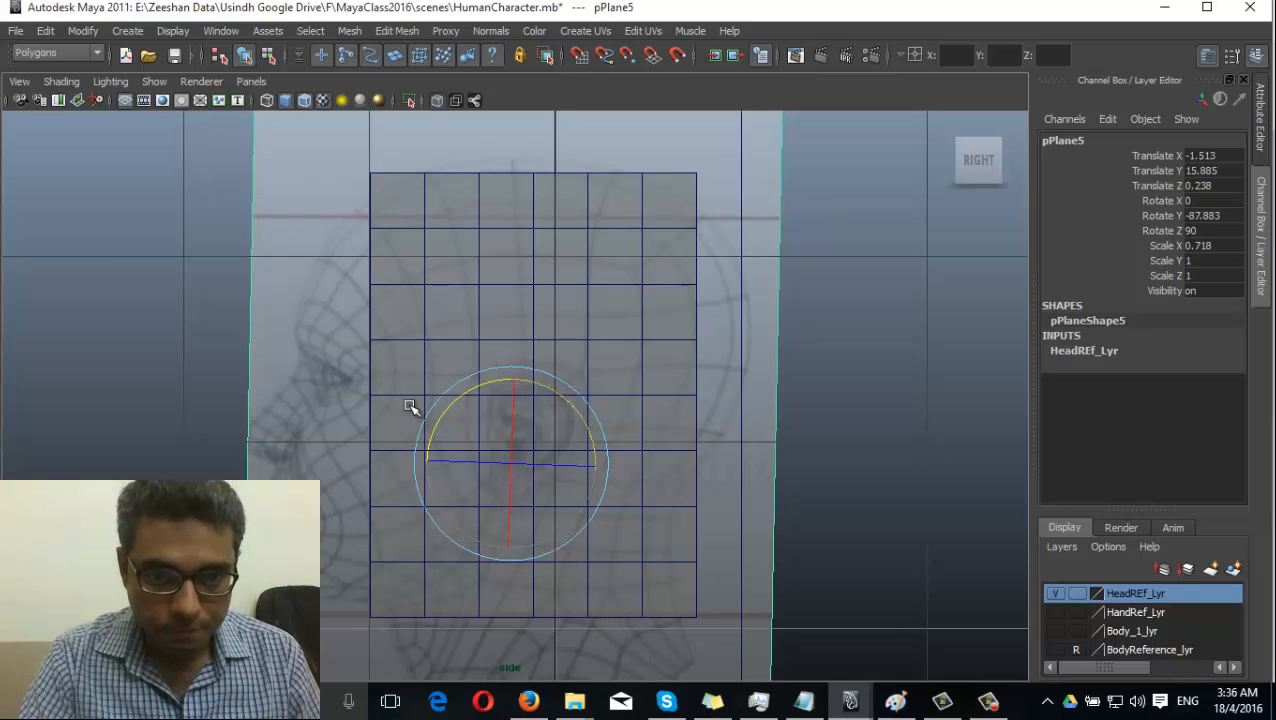
{"action": "left_click", "coordinate": [1076, 593]}
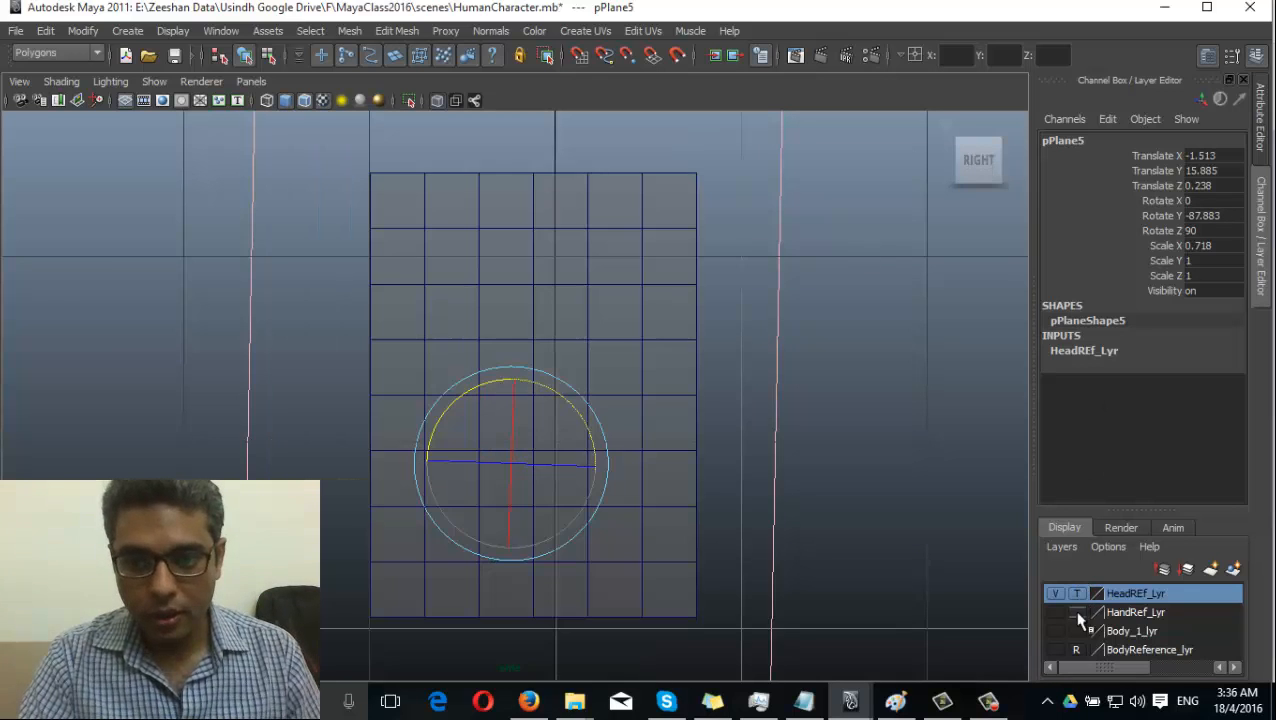
{"action": "left_click", "coordinate": [1076, 593]}
Select the subdivided head cube in the side view, hide the grid, and switch the cube to vertex editing
{"action": "middle_click_drag", "start_coordinate": [507, 484], "coordinate": [445, 490], "text": "alt"}
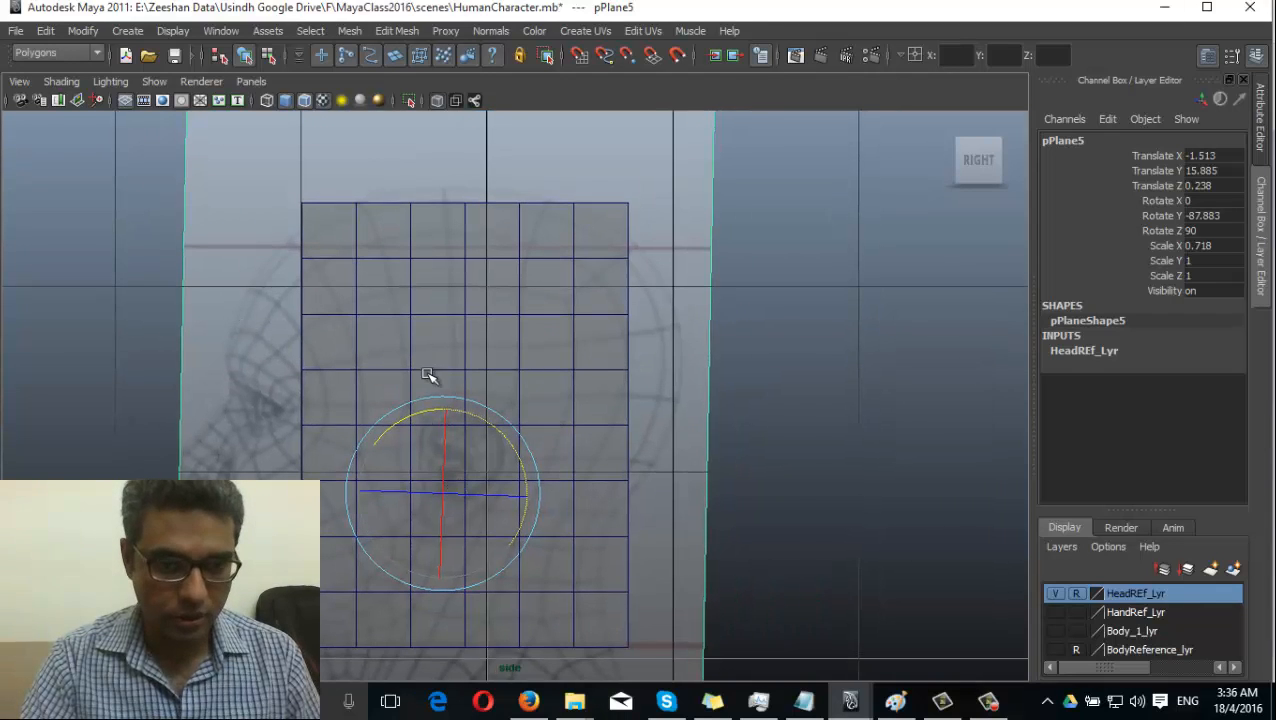
{"action": "left_click", "coordinate": [566, 325]}
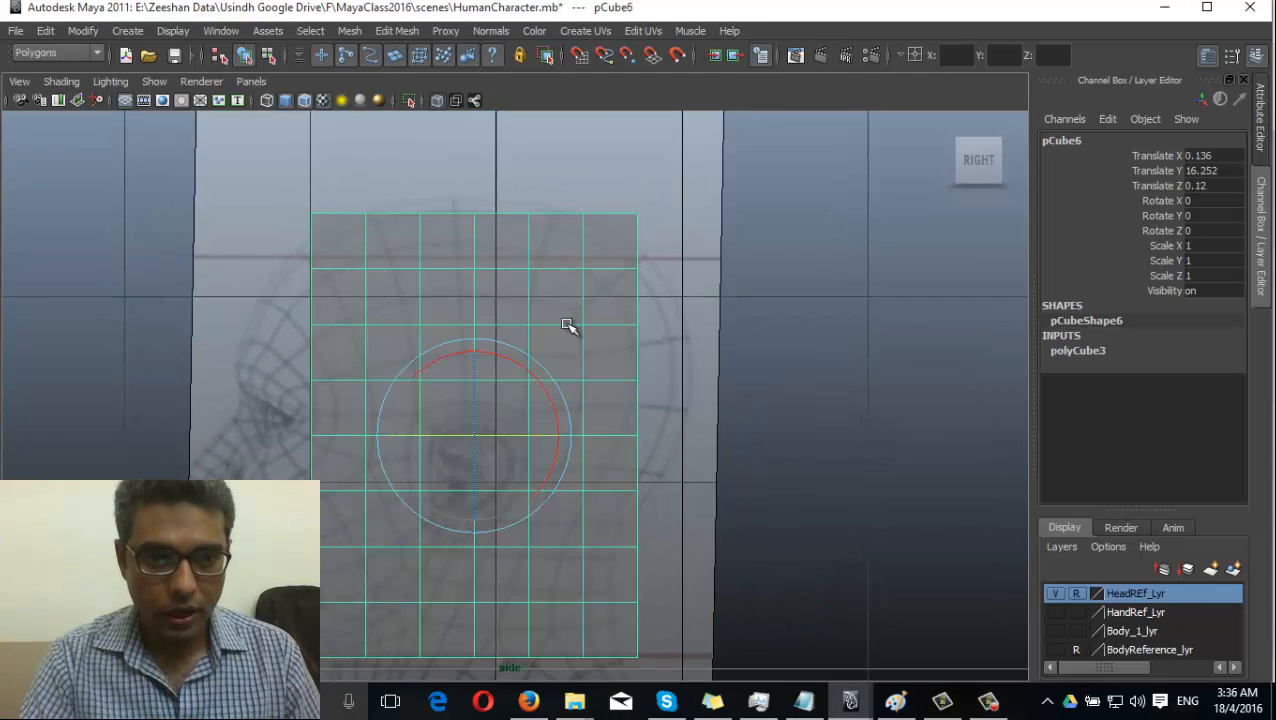
{"action": "left_click", "coordinate": [123, 101]}
{"action": "middle_click_drag", "start_coordinate": [475, 370], "coordinate": [484, 390], "text": "alt"}
{"action": "scroll", "coordinate": [520, 330], "scroll_direction": "up", "scroll_amount": 1}
{"action": "right_click_drag", "start_coordinate": [568, 272], "coordinate": [466, 265]}
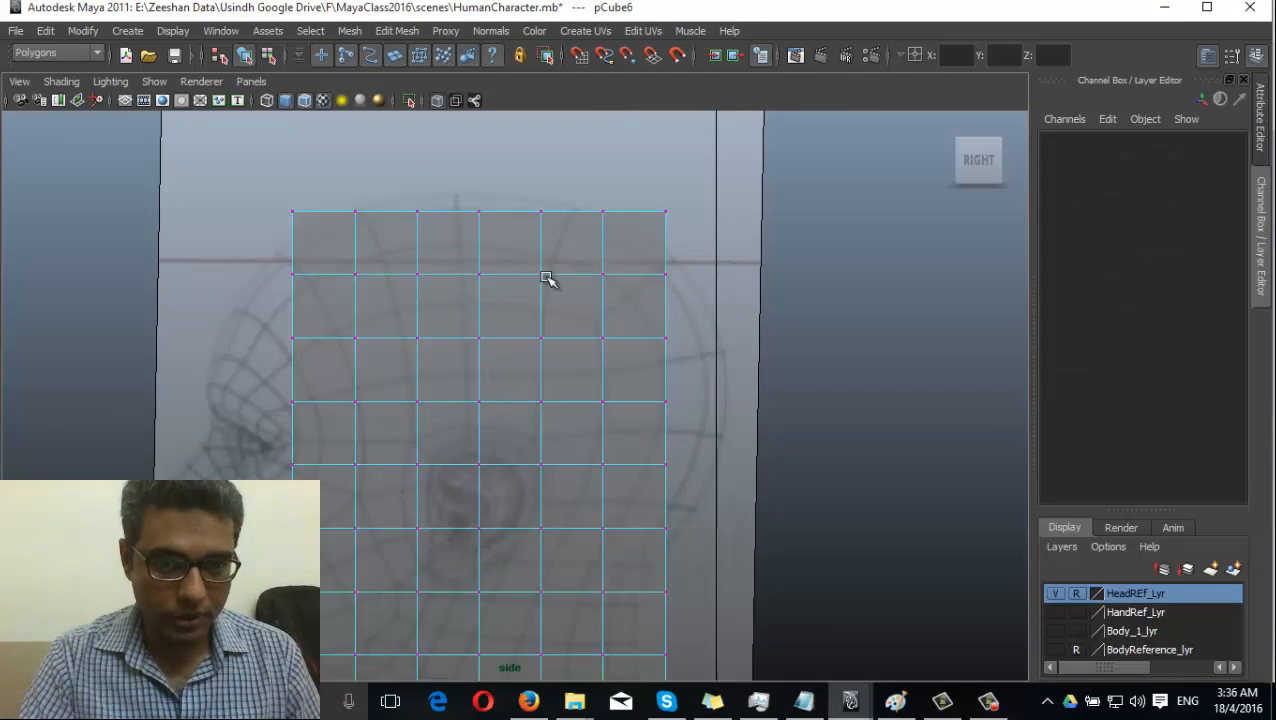
Move the cube's upper back outline vertices outward onto the rounded crown and back of the skull in the reference
{"action": "middle_click_drag", "start_coordinate": [472, 385], "coordinate": [416, 473], "text": "alt"}
{"action": "right_click_drag", "start_coordinate": [416, 473], "coordinate": [531, 428], "text": "alt"}
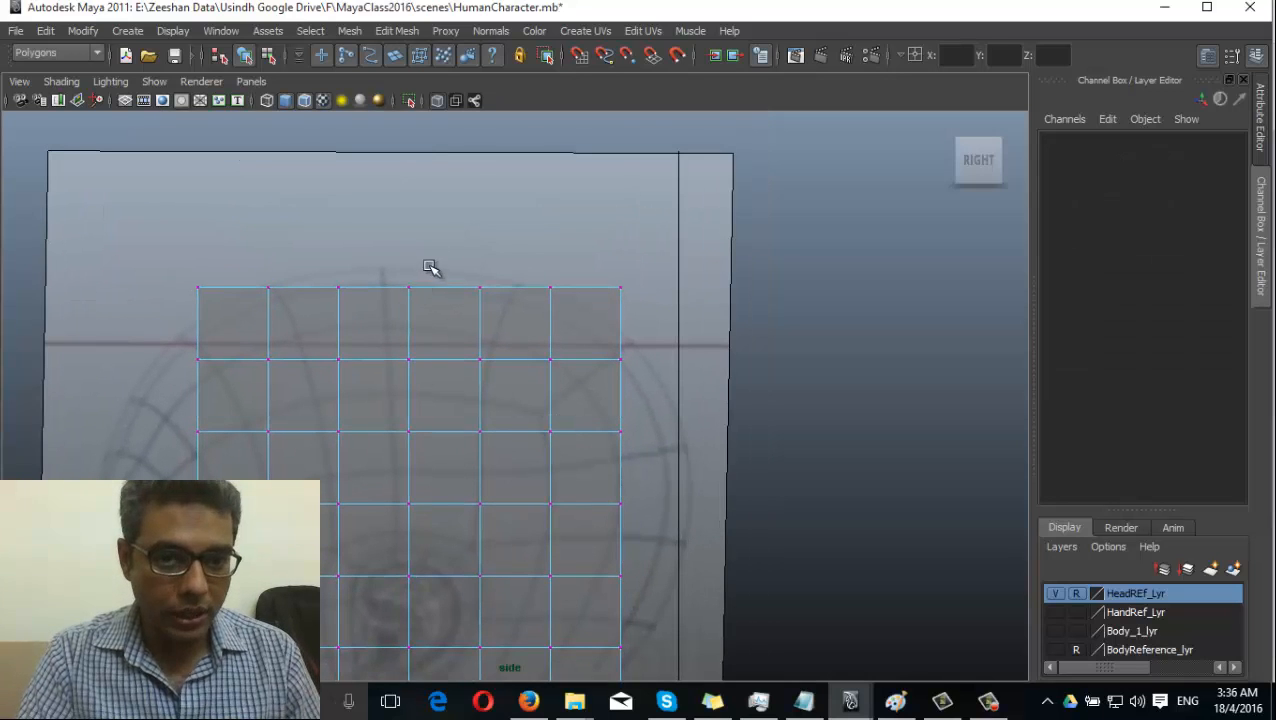
{"action": "left_click_drag", "start_coordinate": [430, 267], "coordinate": [621, 336]}
{"action": "left_click", "coordinate": [550, 288]}
{"action": "left_click", "coordinate": [620, 288]}
{"action": "middle_click_drag", "start_coordinate": [557, 413], "coordinate": [604, 345], "text": "alt"}
{"action": "right_click_drag", "start_coordinate": [604, 345], "coordinate": [634, 267], "text": "alt"}
{"action": "middle_click_drag", "start_coordinate": [634, 267], "coordinate": [661, 338], "text": "alt"}
{"action": "left_click_drag", "start_coordinate": [639, 293], "coordinate": [737, 342]}
{"action": "left_click", "coordinate": [663, 237]}
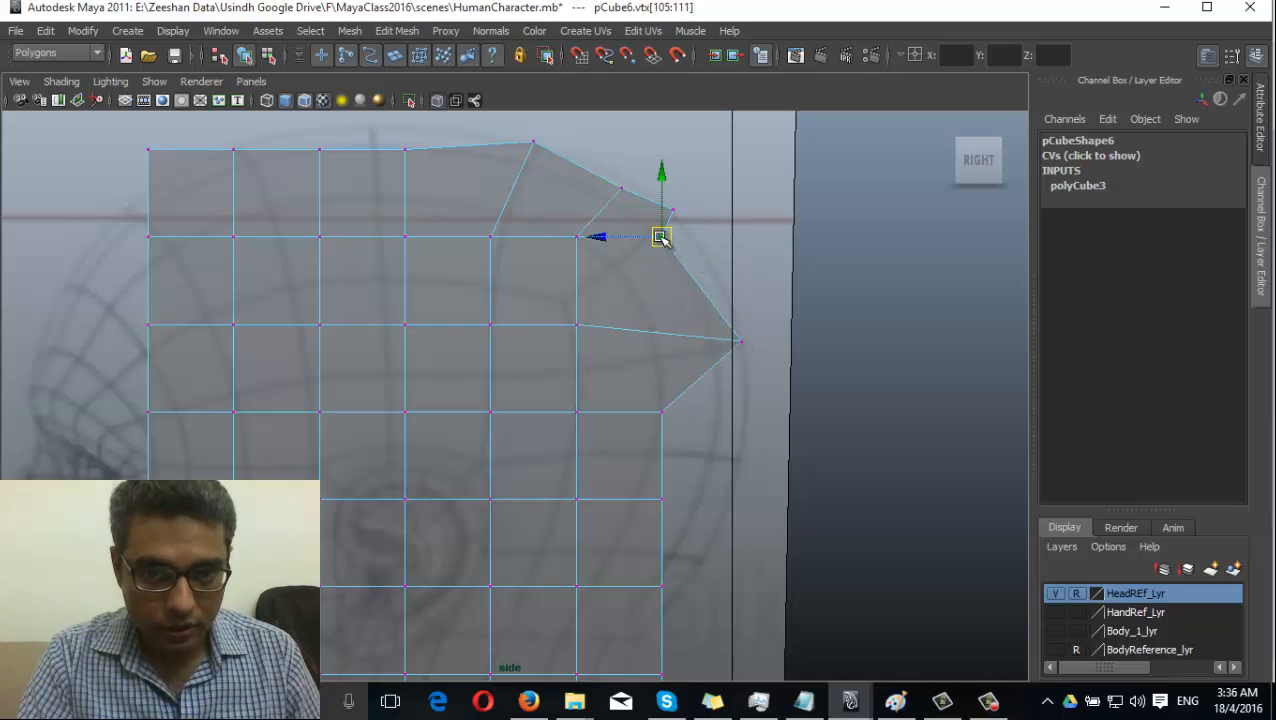
{"action": "left_click_drag", "start_coordinate": [663, 237], "coordinate": [708, 254]}
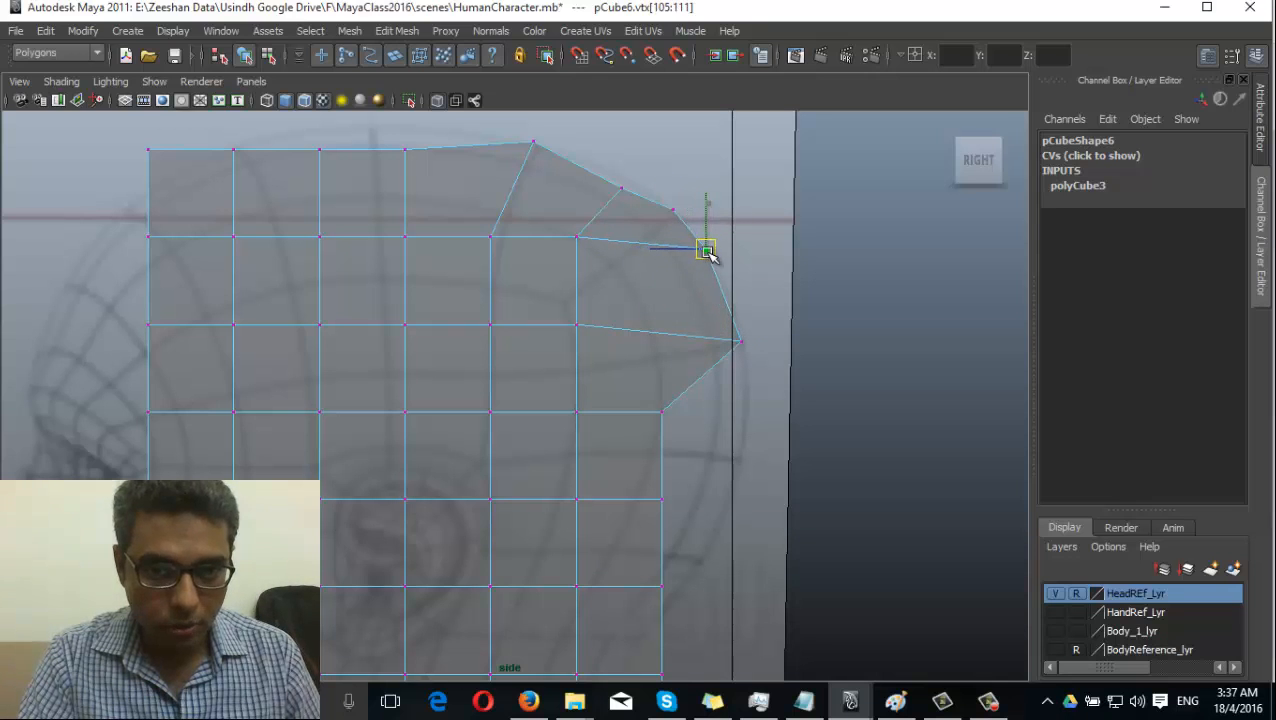
Reposition the two inner vertices near the skull's upper back corner to open up the mesh inside the new outline
{"action": "left_click", "coordinate": [576, 238]}
{"action": "left_click_drag", "start_coordinate": [576, 238], "coordinate": [607, 263]}
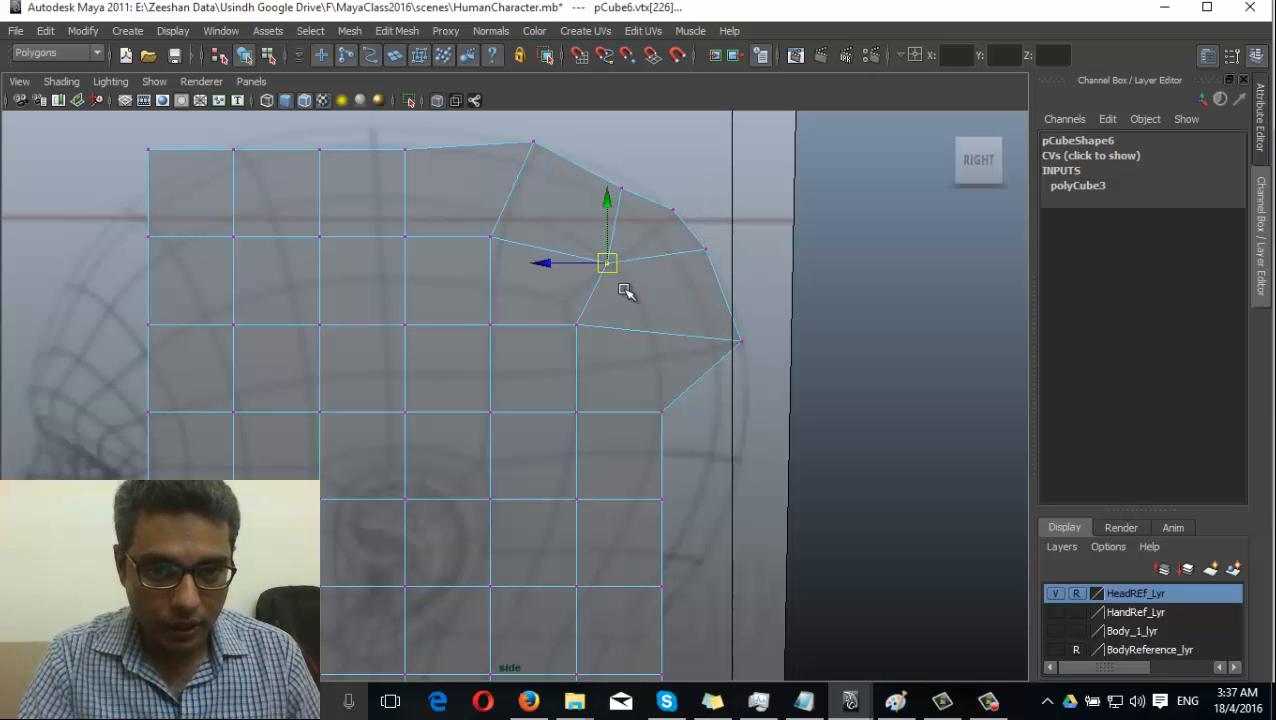
{"action": "left_click", "coordinate": [576, 324]}
{"action": "left_click_drag", "start_coordinate": [576, 324], "coordinate": [556, 305]}
Adjust the outline vertices at the skull's upper back corner, undoing a trial move, so they follow the reference curve
{"action": "left_click", "coordinate": [621, 187]}
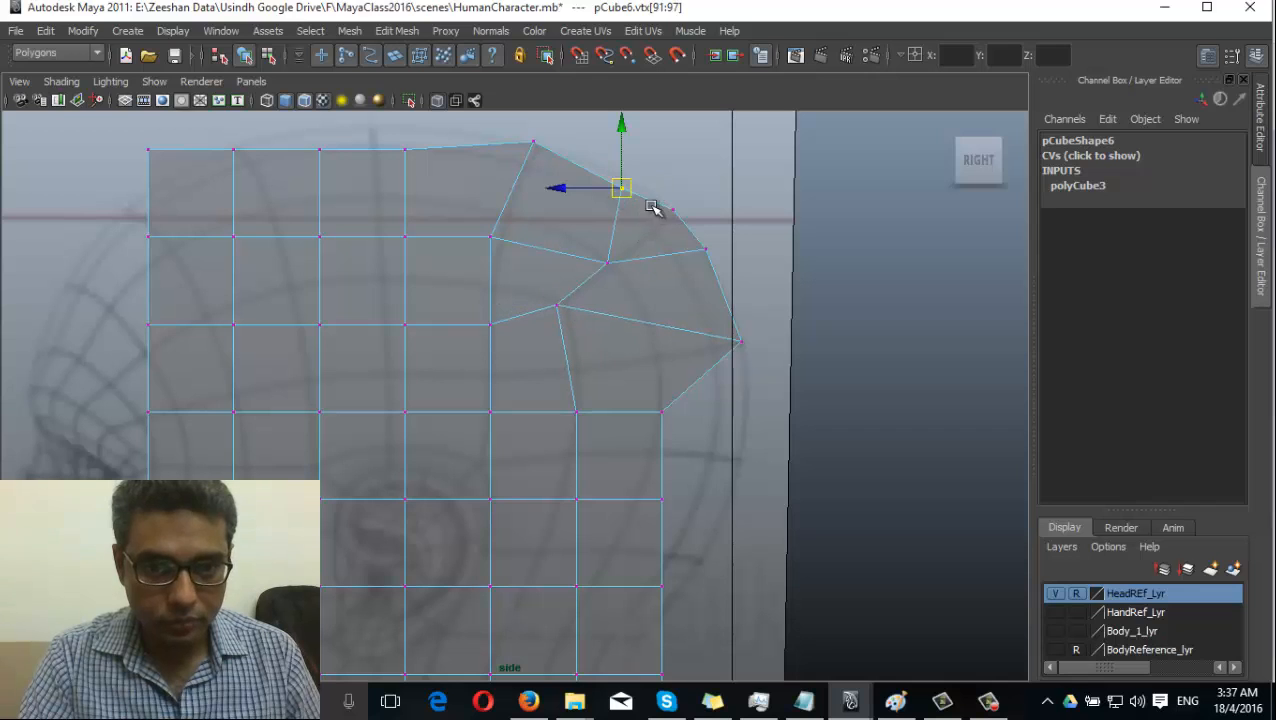
{"action": "left_click", "coordinate": [672, 210]}
{"action": "mouse_move", "coordinate": [672, 210]}
{"action": "left_mouse_down"}
{"action": "mouse_move", "coordinate": [703, 222]}
{"action": "mouse_move", "coordinate": [692, 233]}
{"action": "mouse_move", "coordinate": [658, 205]}
{"action": "mouse_move", "coordinate": [677, 225]}
{"action": "left_mouse_up"}
{"action": "left_click", "coordinate": [659, 247]}
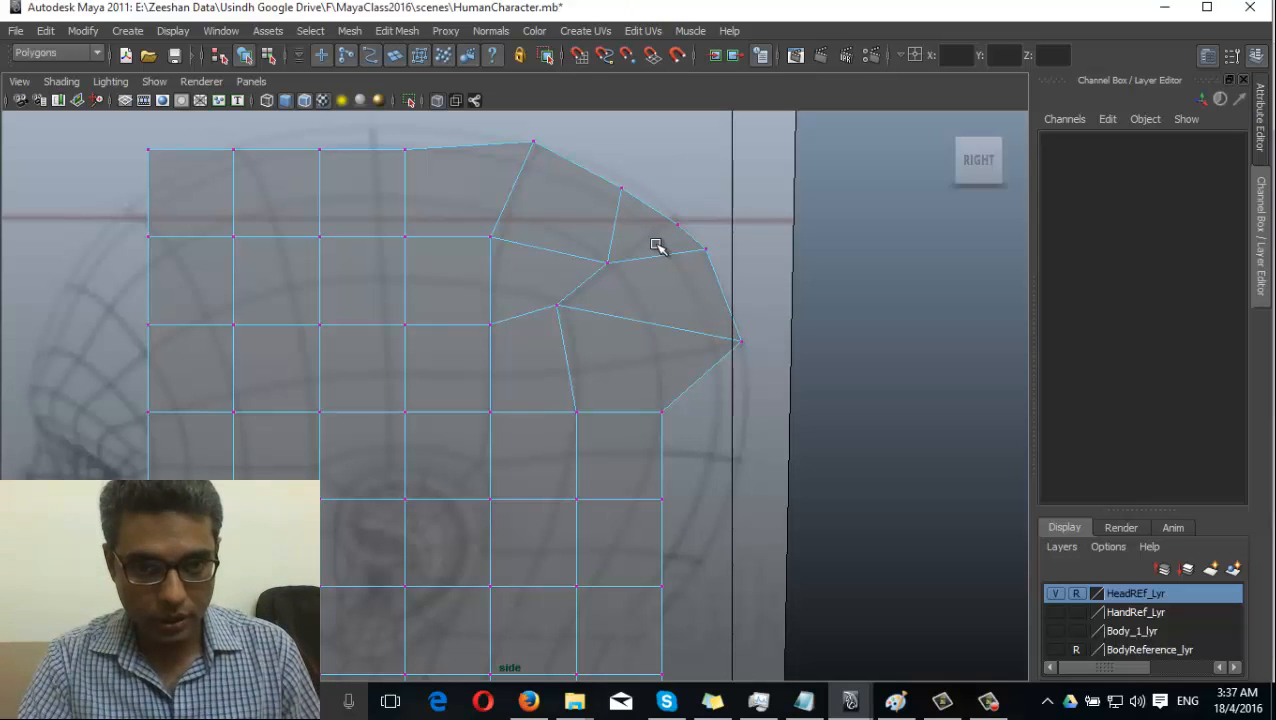
{"action": "key", "text": "ctrl+z"}
{"action": "key", "text": "ctrl+z"}
{"action": "left_click_drag", "start_coordinate": [638, 200], "coordinate": [606, 175]}
{"action": "left_click_drag", "start_coordinate": [621, 188], "coordinate": [673, 217]}
Move the back edge vertices from ear level down to the nape onto the reference head's rear contour
{"action": "middle_click_drag", "start_coordinate": [672, 330], "coordinate": [643, 262], "text": "alt"}
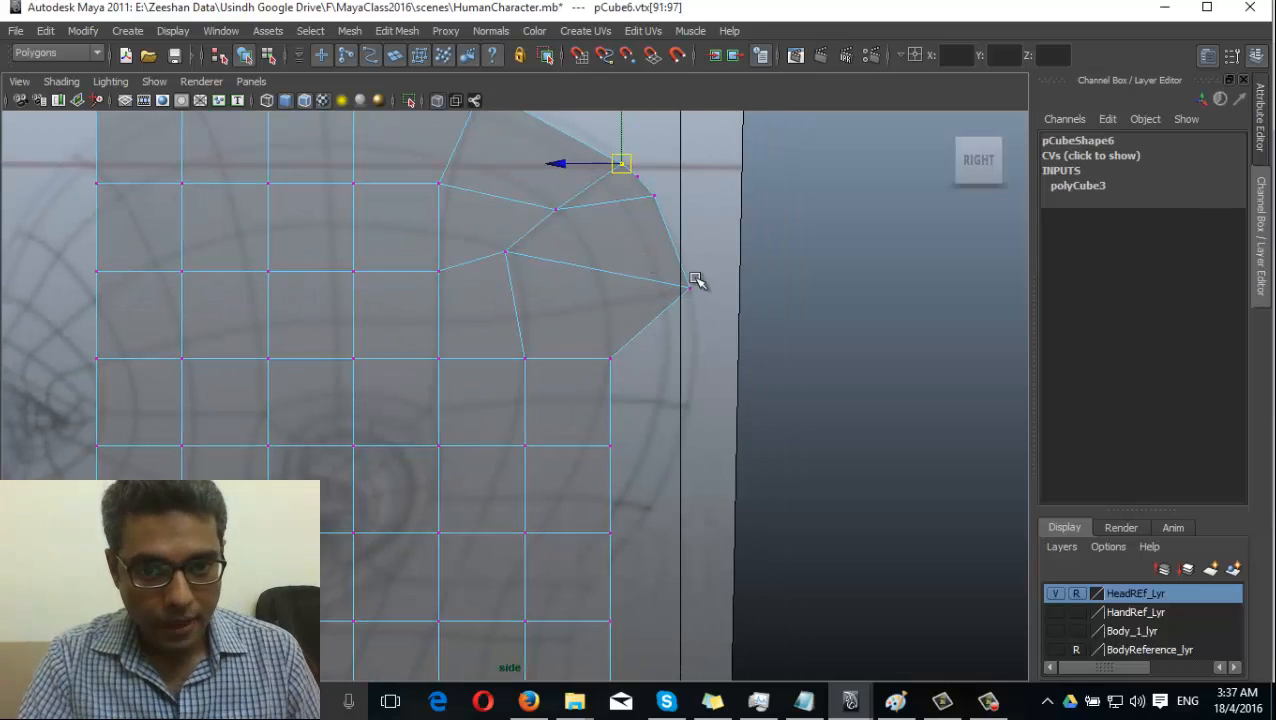
{"action": "left_click", "coordinate": [611, 357]}
{"action": "left_click_drag", "start_coordinate": [612, 360], "coordinate": [686, 400]}
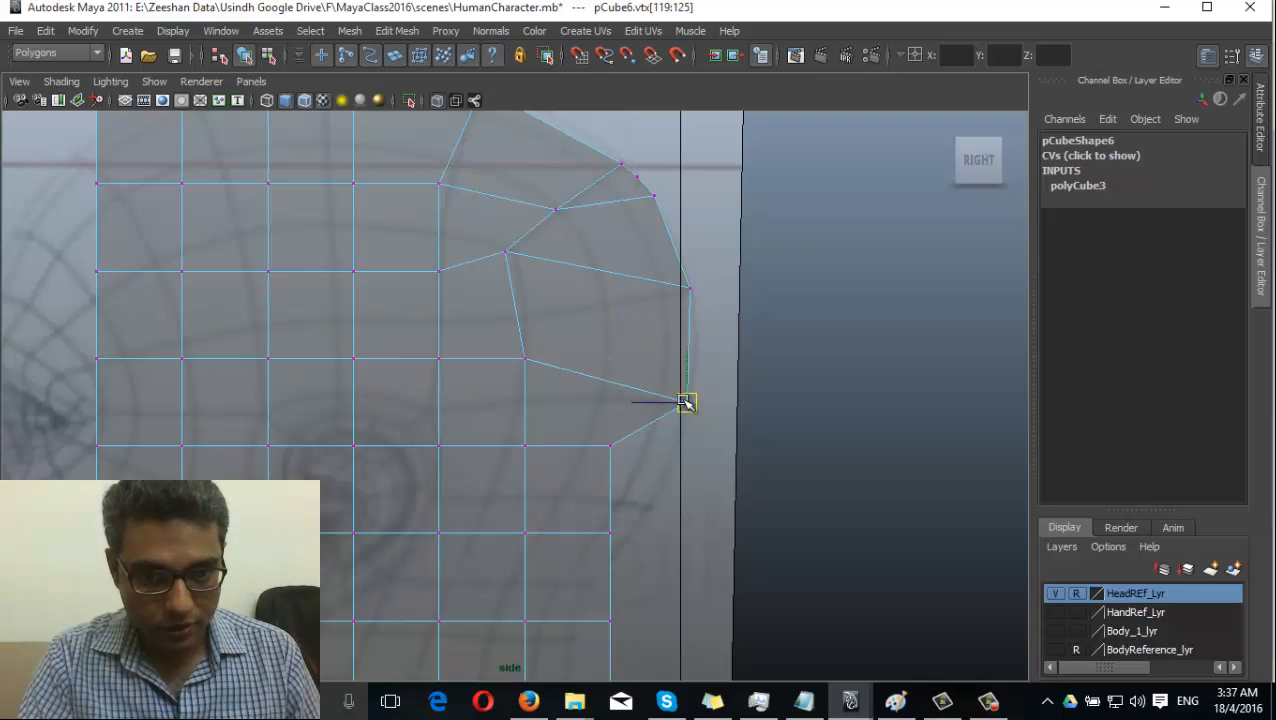
{"action": "middle_click_drag", "start_coordinate": [590, 435], "coordinate": [570, 268], "text": "alt"}
{"action": "left_click", "coordinate": [590, 277]}
{"action": "left_click_drag", "start_coordinate": [591, 278], "coordinate": [578, 407]}
{"action": "left_click", "coordinate": [591, 364]}
{"action": "left_click", "coordinate": [591, 453]}
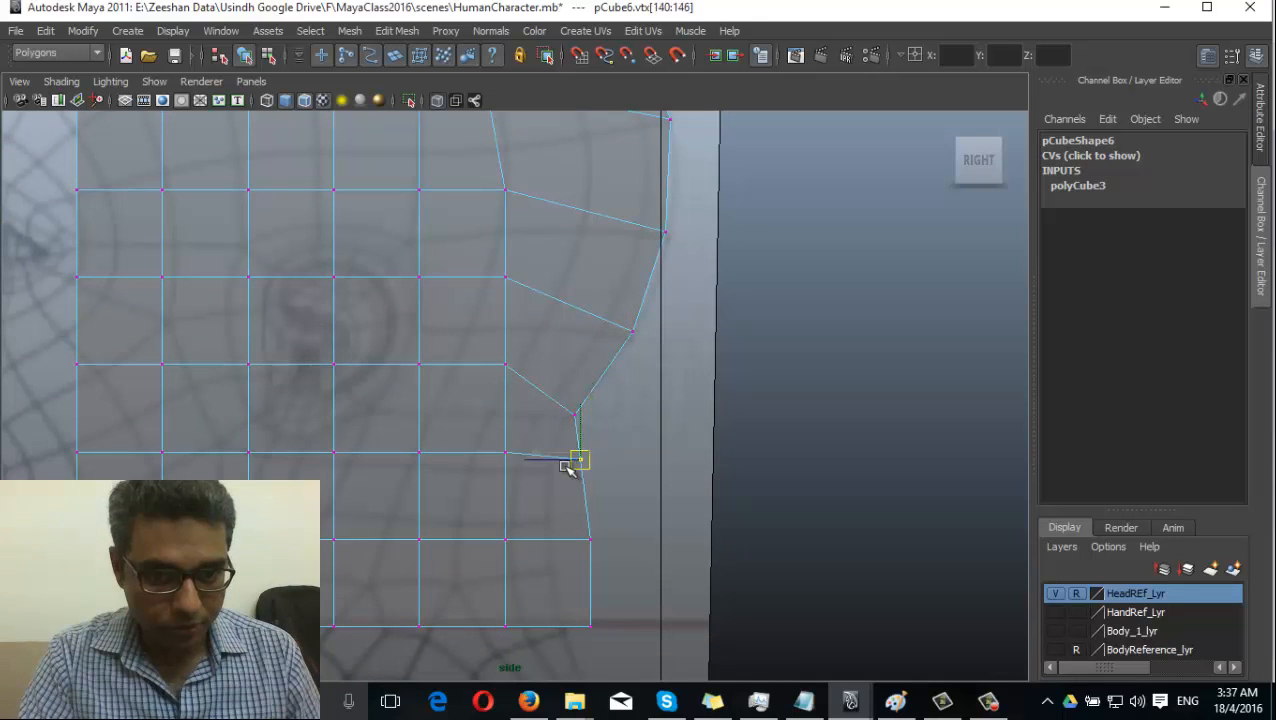
{"action": "left_click_drag", "start_coordinate": [591, 454], "coordinate": [551, 468]}
Pull the two lowest back edge vertices in and up to follow the back of the neck
{"action": "middle_click_drag", "start_coordinate": [573, 508], "coordinate": [651, 369], "text": "alt"}
{"action": "left_click", "coordinate": [662, 405]}
{"action": "left_click_drag", "start_coordinate": [663, 405], "coordinate": [623, 391]}
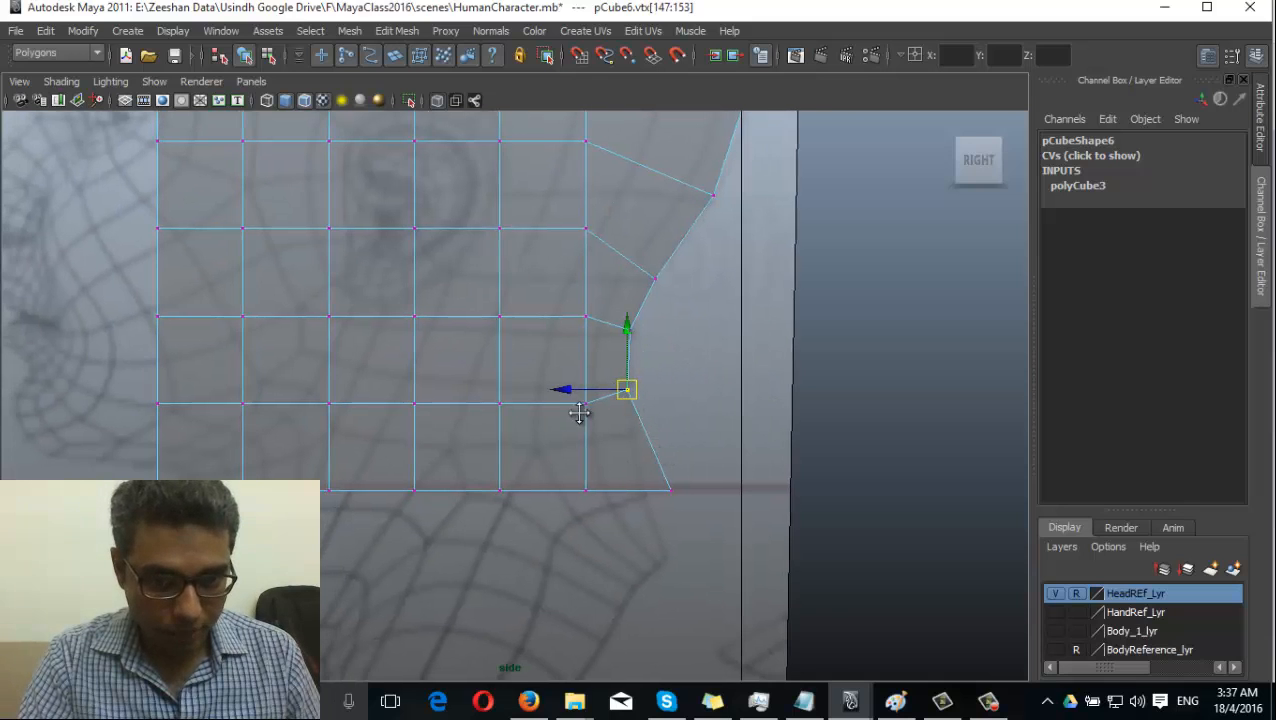
{"action": "middle_click_drag", "start_coordinate": [578, 416], "coordinate": [621, 419], "text": "alt"}
{"action": "left_click", "coordinate": [712, 494]}
{"action": "left_click_drag", "start_coordinate": [712, 494], "coordinate": [677, 447]}
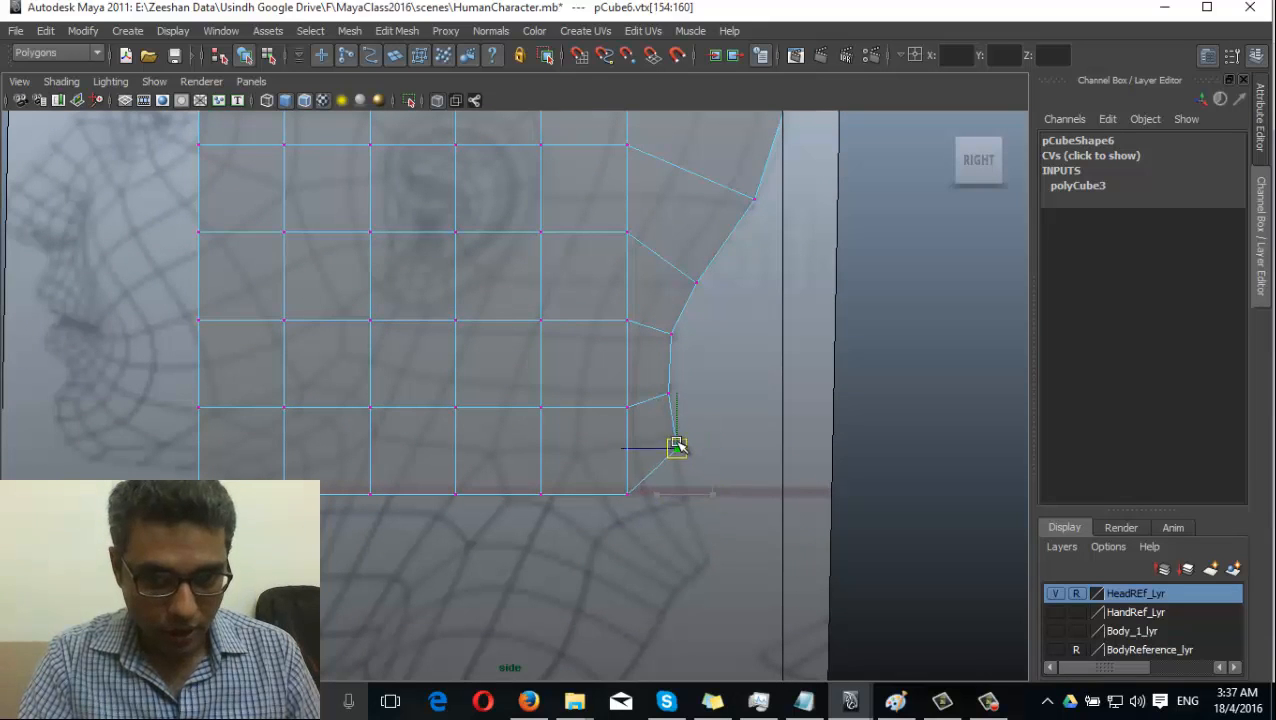
Raise the rear and middle bottom edge vertices into a curved row across the top of the neck
{"action": "left_click", "coordinate": [626, 492]}
{"action": "left_click_drag", "start_coordinate": [626, 492], "coordinate": [633, 447]}
{"action": "left_click", "coordinate": [541, 492]}
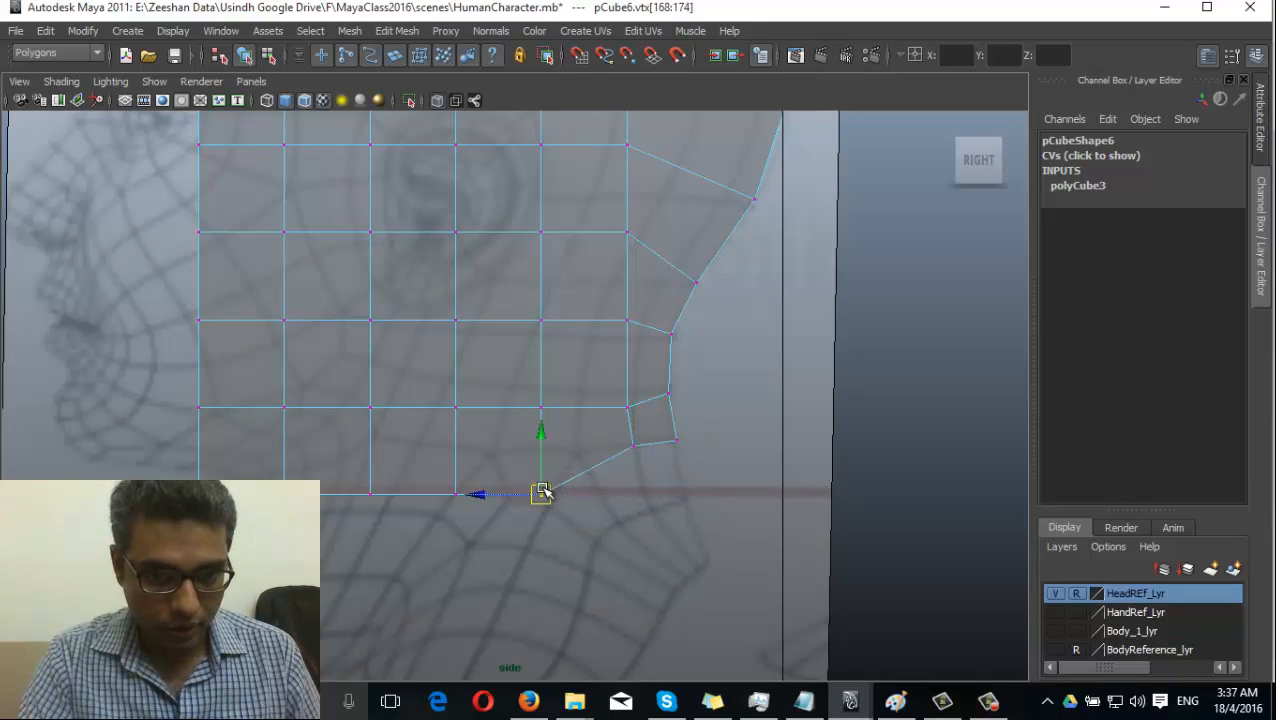
{"action": "left_click_drag", "start_coordinate": [541, 492], "coordinate": [572, 452]}
{"action": "left_click", "coordinate": [458, 495]}
{"action": "left_click_drag", "start_coordinate": [460, 497], "coordinate": [493, 453]}
{"action": "left_click", "coordinate": [370, 496]}
{"action": "left_click_drag", "start_coordinate": [370, 496], "coordinate": [425, 449]}
Move the front bottom edge vertices backward to continue the neck row and meet the underside of the jaw
{"action": "middle_click_drag", "start_coordinate": [425, 449], "coordinate": [528, 467], "text": "alt"}
{"action": "left_click", "coordinate": [387, 512]}
{"action": "left_click_drag", "start_coordinate": [387, 512], "coordinate": [482, 455]}
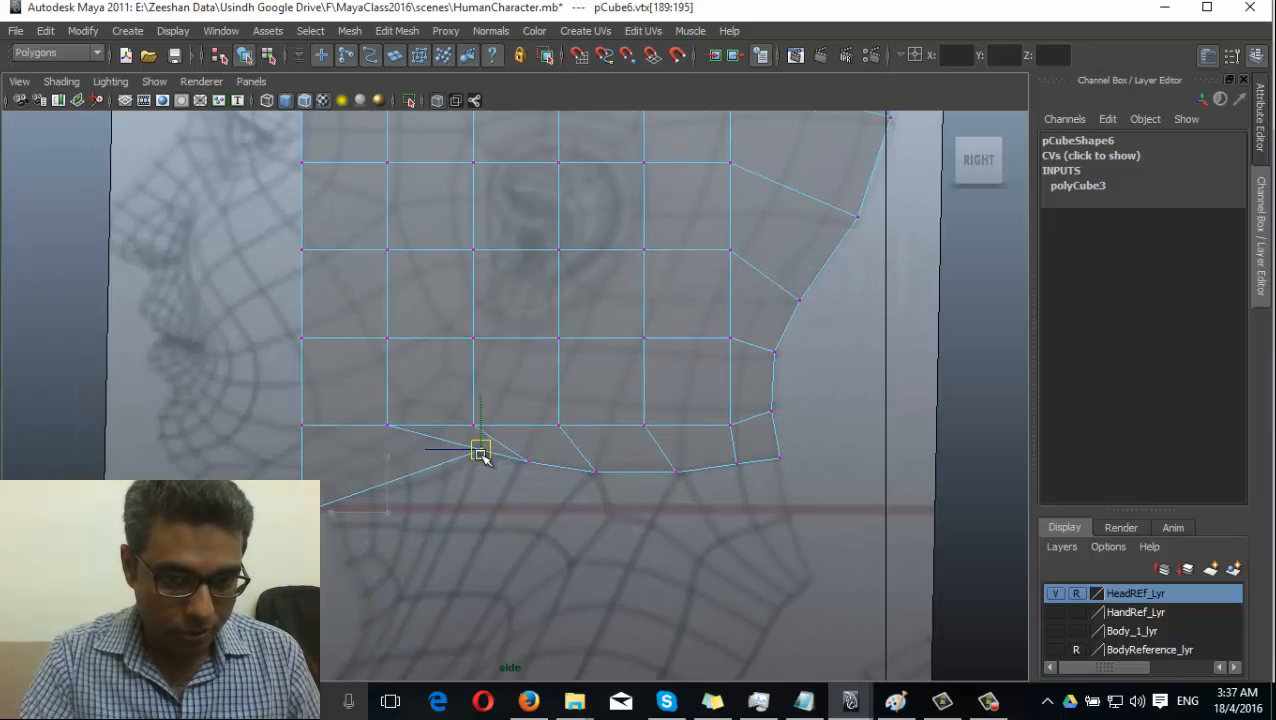
{"action": "left_click", "coordinate": [300, 506]}
{"action": "mouse_move", "coordinate": [300, 506]}
{"action": "left_mouse_down"}
{"action": "mouse_move", "coordinate": [370, 484]}
{"action": "mouse_move", "coordinate": [390, 447]}
{"action": "mouse_move", "coordinate": [365, 470]}
{"action": "mouse_move", "coordinate": [387, 498]}
{"action": "mouse_move", "coordinate": [410, 501]}
{"action": "mouse_move", "coordinate": [325, 503]}
{"action": "left_mouse_up"}
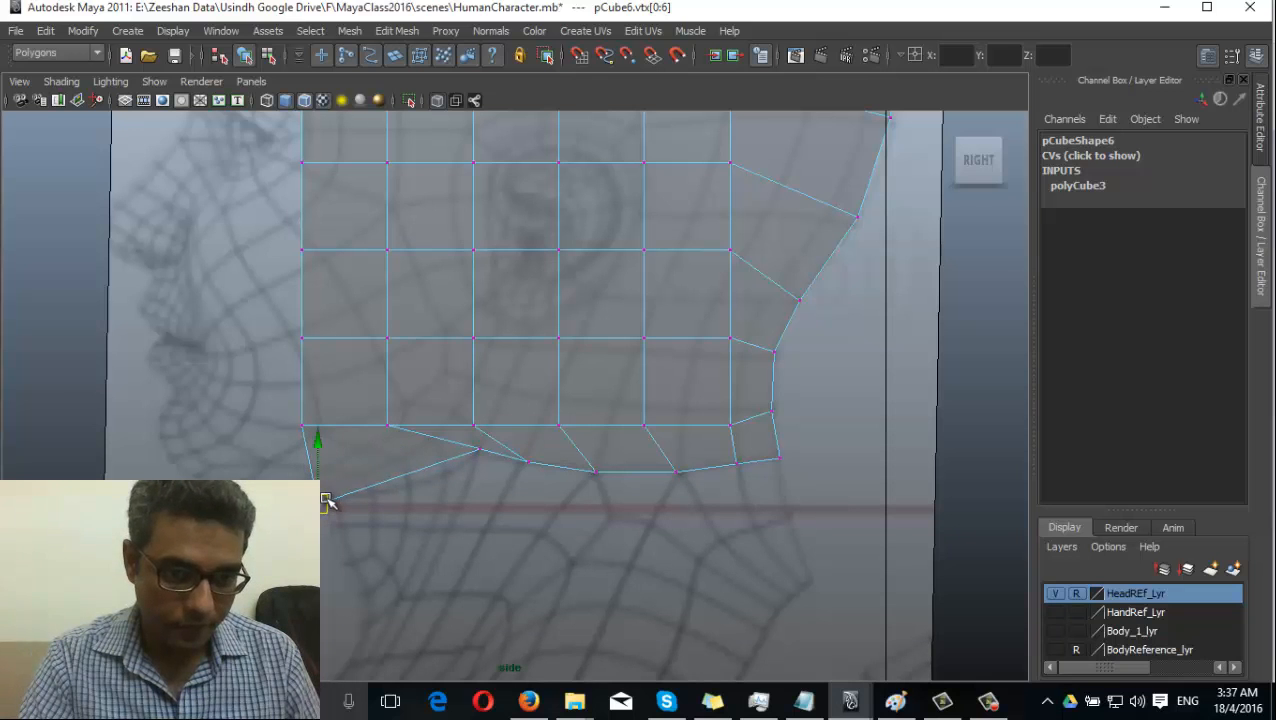
{"action": "middle_click_drag", "start_coordinate": [325, 503], "coordinate": [385, 533], "text": "alt"}
{"action": "mouse_move", "coordinate": [365, 538]}
{"action": "left_mouse_down"}
{"action": "mouse_move", "coordinate": [358, 522]}
{"action": "mouse_move", "coordinate": [370, 542]}
{"action": "left_mouse_up"}
Shift the top edge vertices forward along the crown of the reference head
{"action": "middle_click_drag", "start_coordinate": [365, 540], "coordinate": [510, 480], "text": "alt"}
{"action": "left_click", "coordinate": [624, 298]}
{"action": "left_click_drag", "start_coordinate": [627, 296], "coordinate": [475, 292]}
{"action": "left_click", "coordinate": [538, 298]}
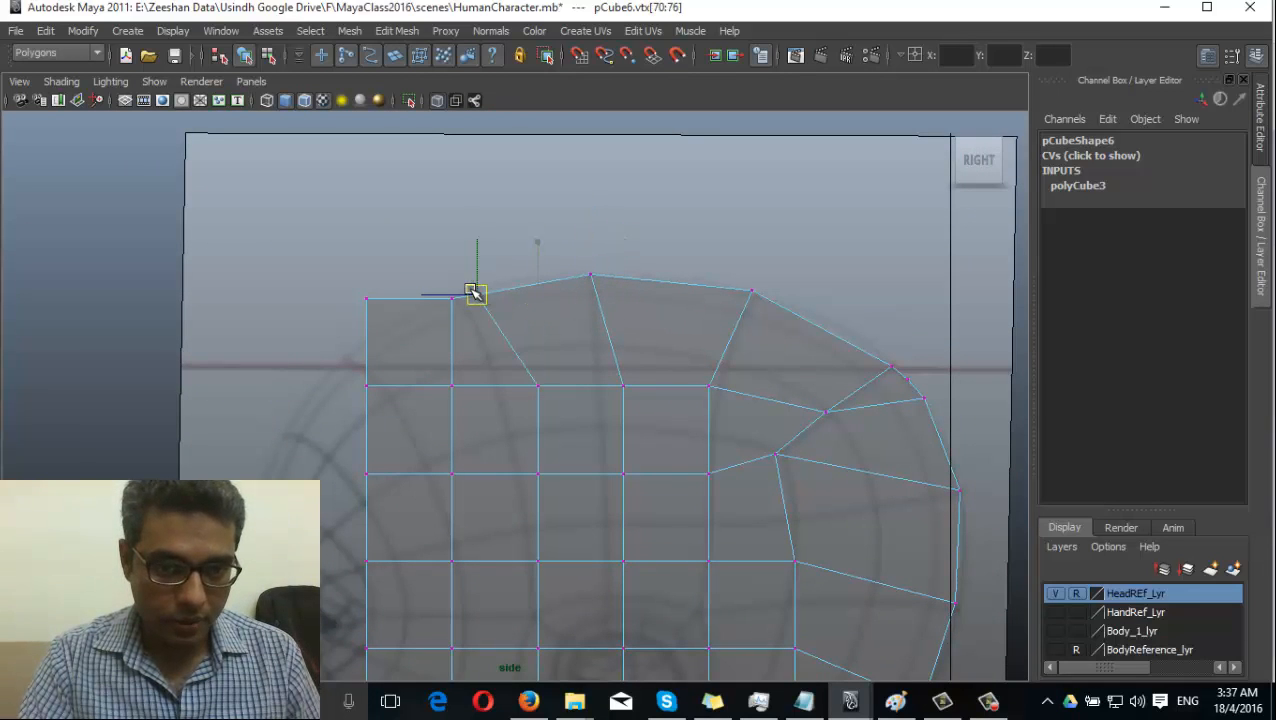
Pull the front top corner vertices and their neighbours forward and down onto the forehead contour
{"action": "left_click", "coordinate": [368, 296]}
{"action": "left_click_drag", "start_coordinate": [368, 296], "coordinate": [282, 429]}
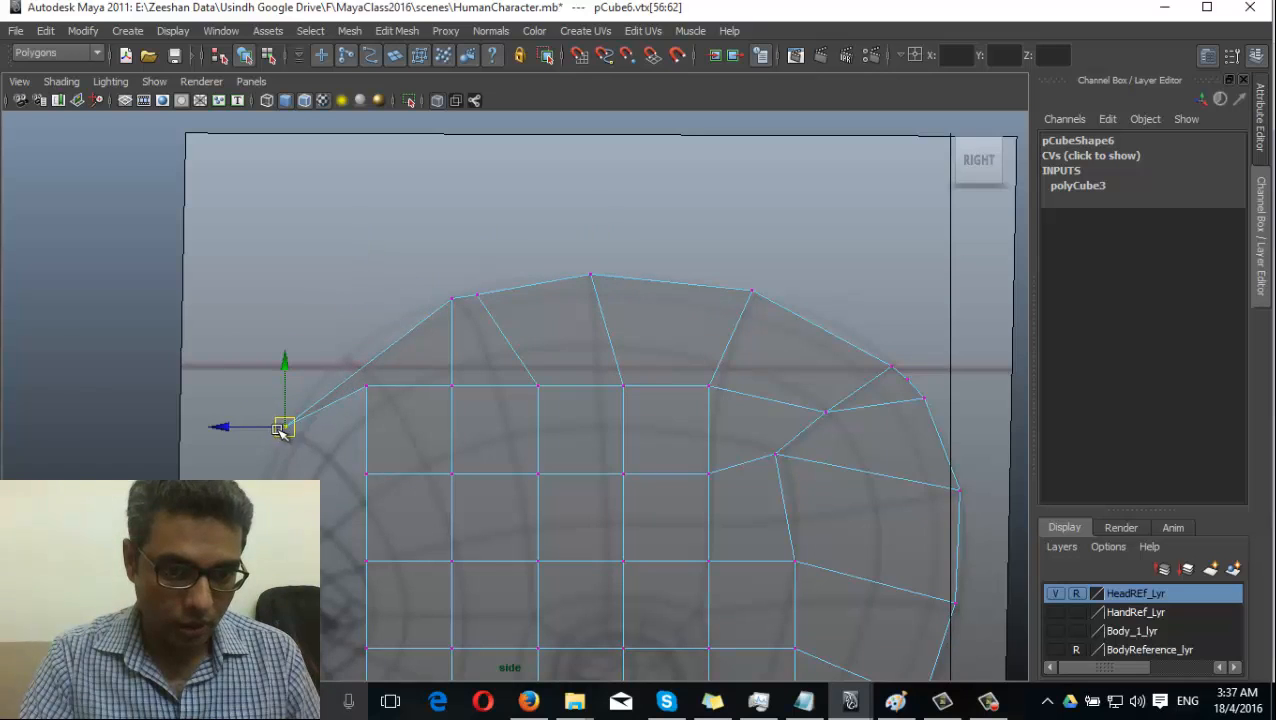
{"action": "left_click", "coordinate": [368, 390]}
{"action": "left_click_drag", "start_coordinate": [362, 396], "coordinate": [320, 456]}
{"action": "left_click", "coordinate": [453, 298]}
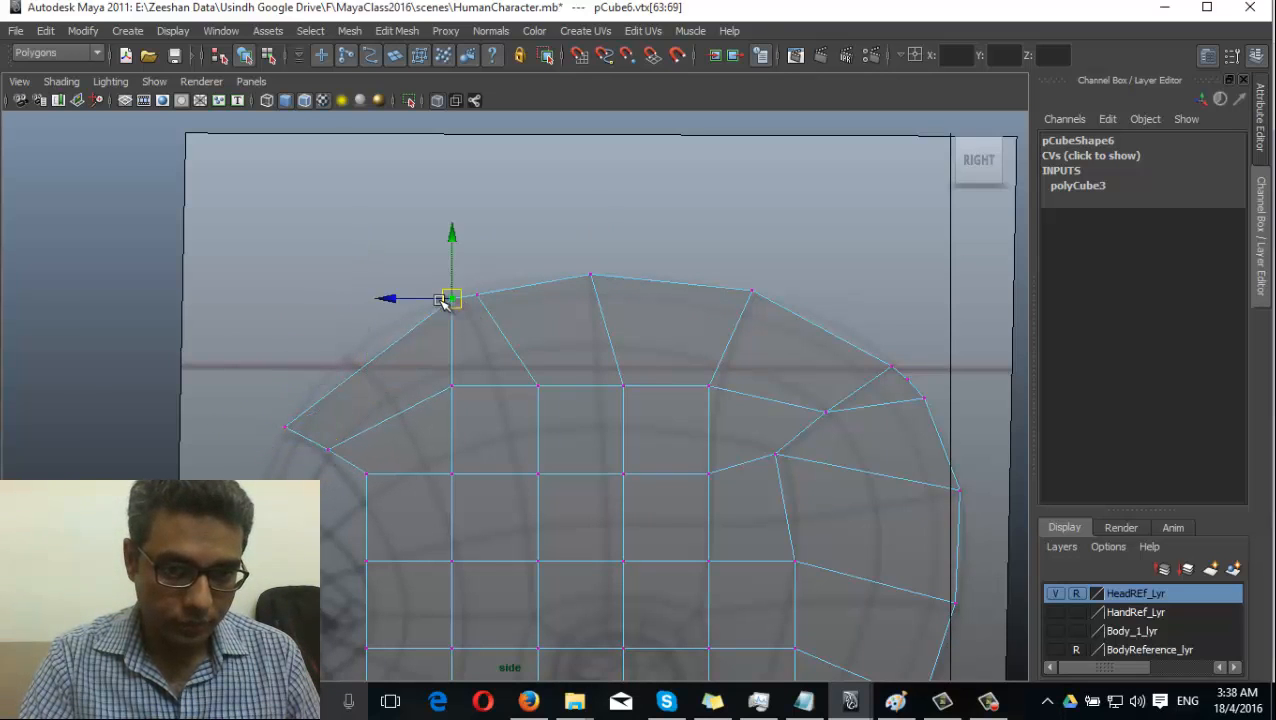
{"action": "left_click_drag", "start_coordinate": [453, 296], "coordinate": [346, 353]}
Fine-tune the forehead and front crown outline vertices so they sit evenly on the reference contour
{"action": "middle_click_drag", "start_coordinate": [484, 373], "coordinate": [663, 252], "text": "alt"}
{"action": "scroll", "coordinate": [663, 252], "scroll_direction": "up", "scroll_amount": 1}
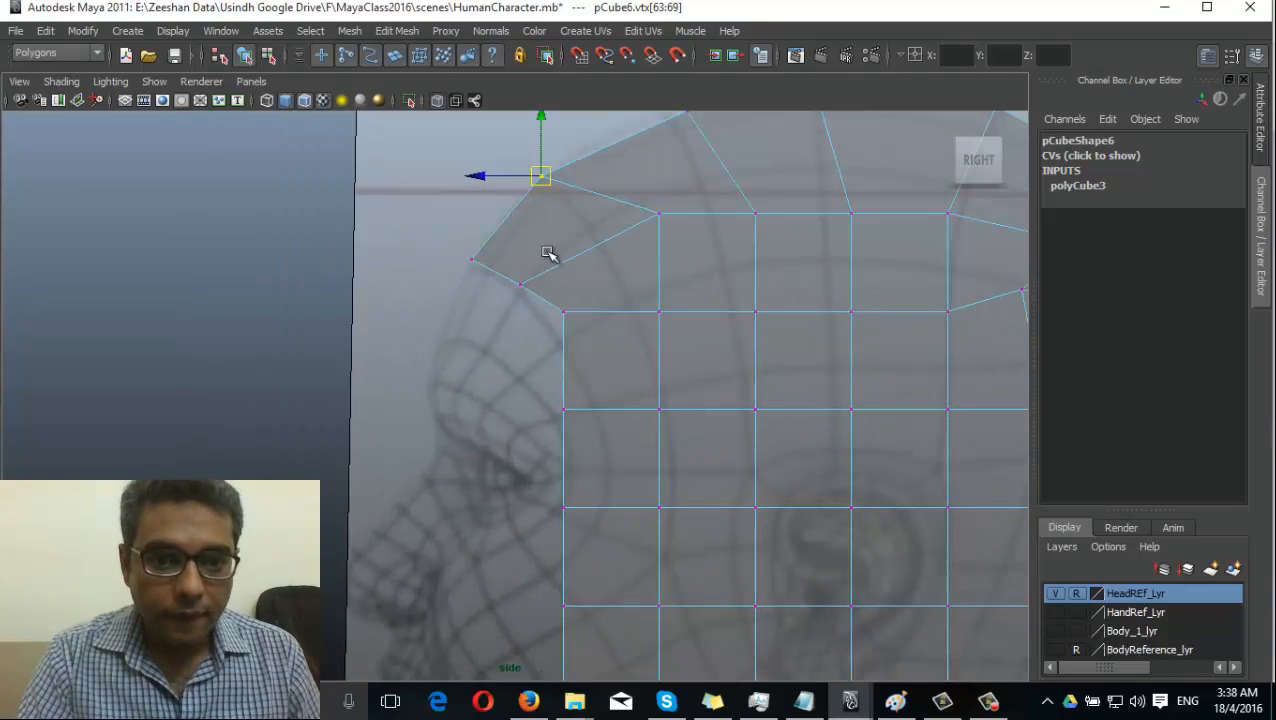
{"action": "left_click", "coordinate": [471, 258]}
{"action": "left_click_drag", "start_coordinate": [471, 258], "coordinate": [467, 266]}
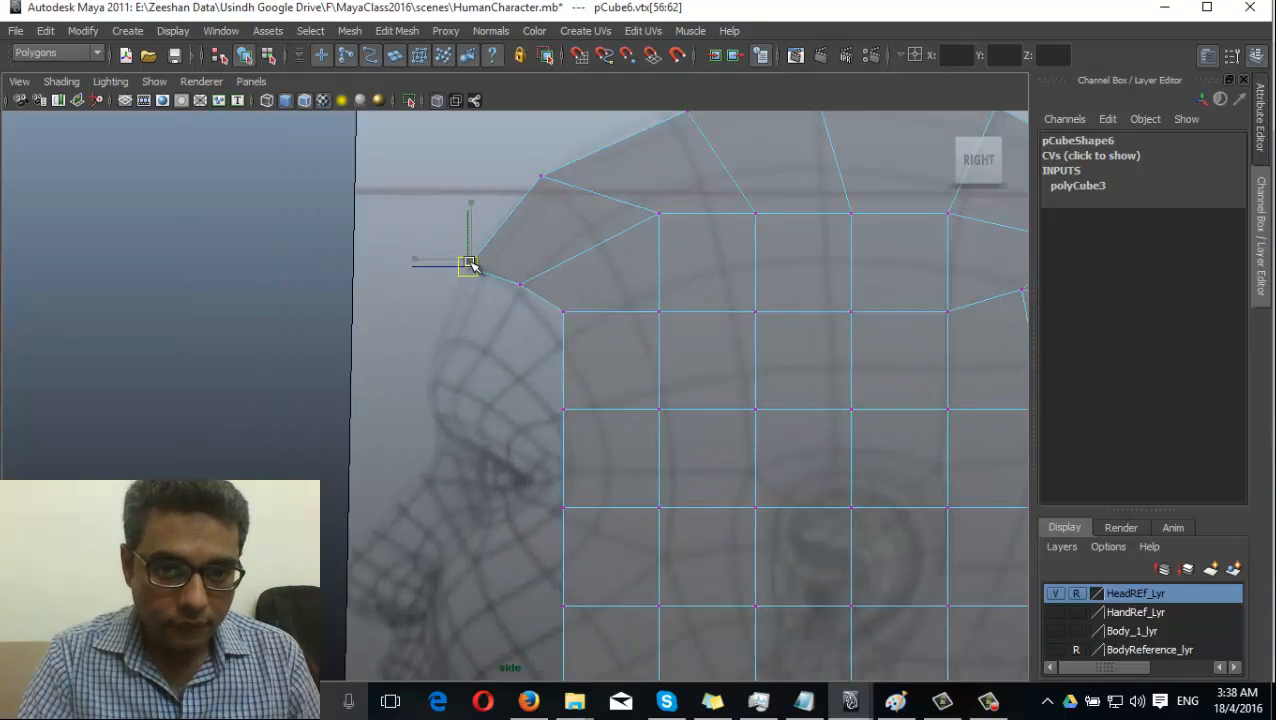
{"action": "left_click", "coordinate": [519, 284]}
{"action": "middle_click_drag", "start_coordinate": [521, 288], "coordinate": [641, 362], "text": "alt"}
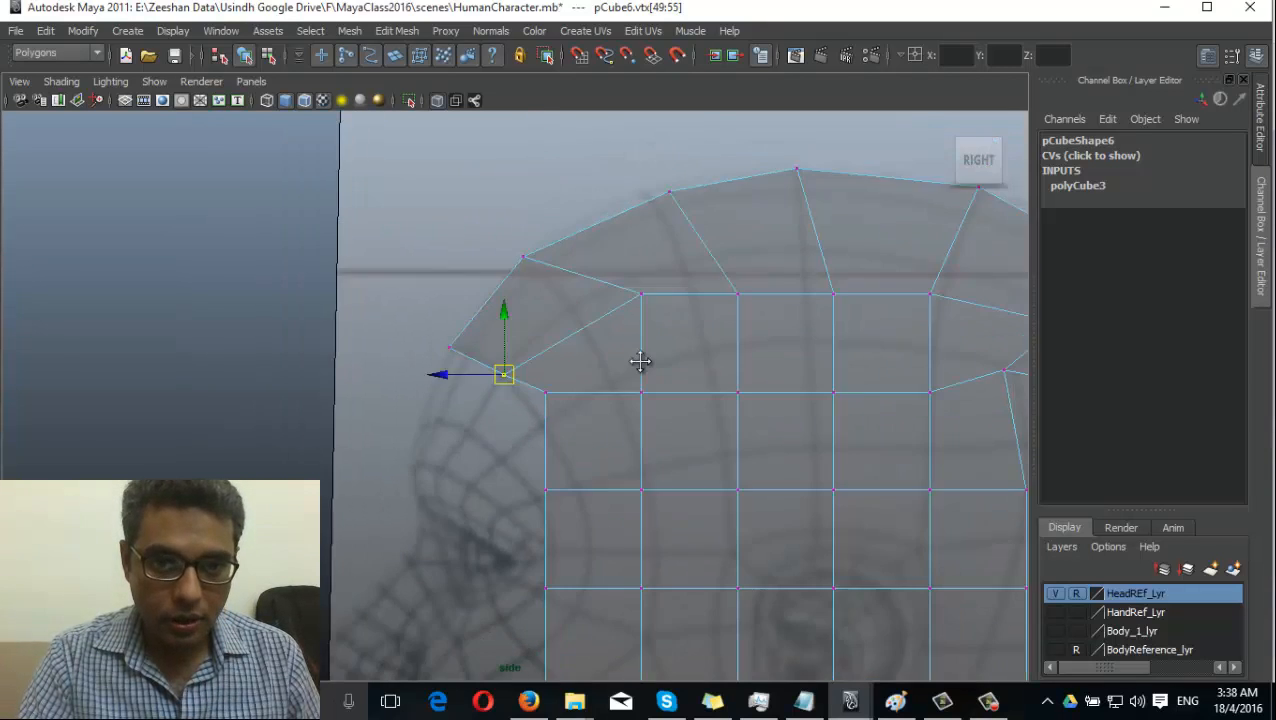
{"action": "left_click", "coordinate": [665, 202]}
{"action": "left_click_drag", "start_coordinate": [664, 203], "coordinate": [633, 205]}
Move the inner vertices behind the forehead forward so their edges follow the curve of the reference mesh
{"action": "left_click", "coordinate": [734, 305]}
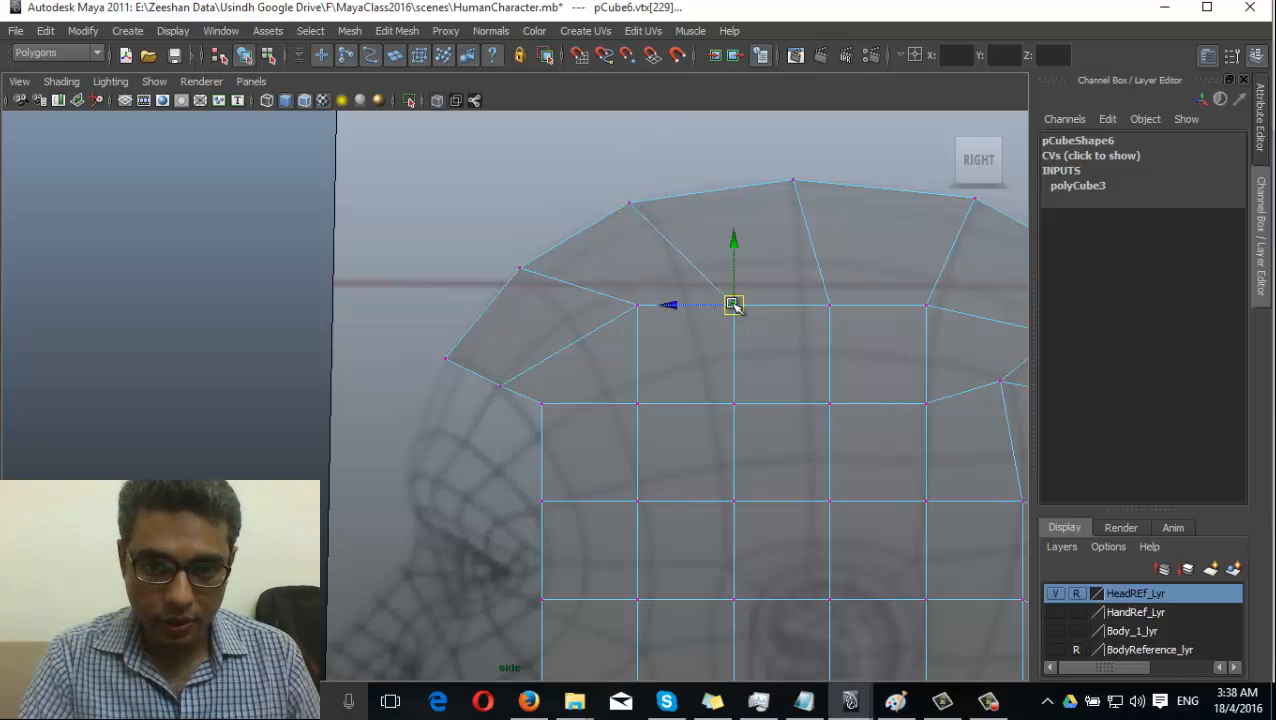
{"action": "left_click_drag", "start_coordinate": [734, 305], "coordinate": [571, 319]}
{"action": "left_click", "coordinate": [638, 306]}
{"action": "middle_click_drag", "start_coordinate": [718, 390], "coordinate": [601, 322], "text": "alt"}
{"action": "scroll", "coordinate": [601, 322], "scroll_direction": "up", "scroll_amount": 1}
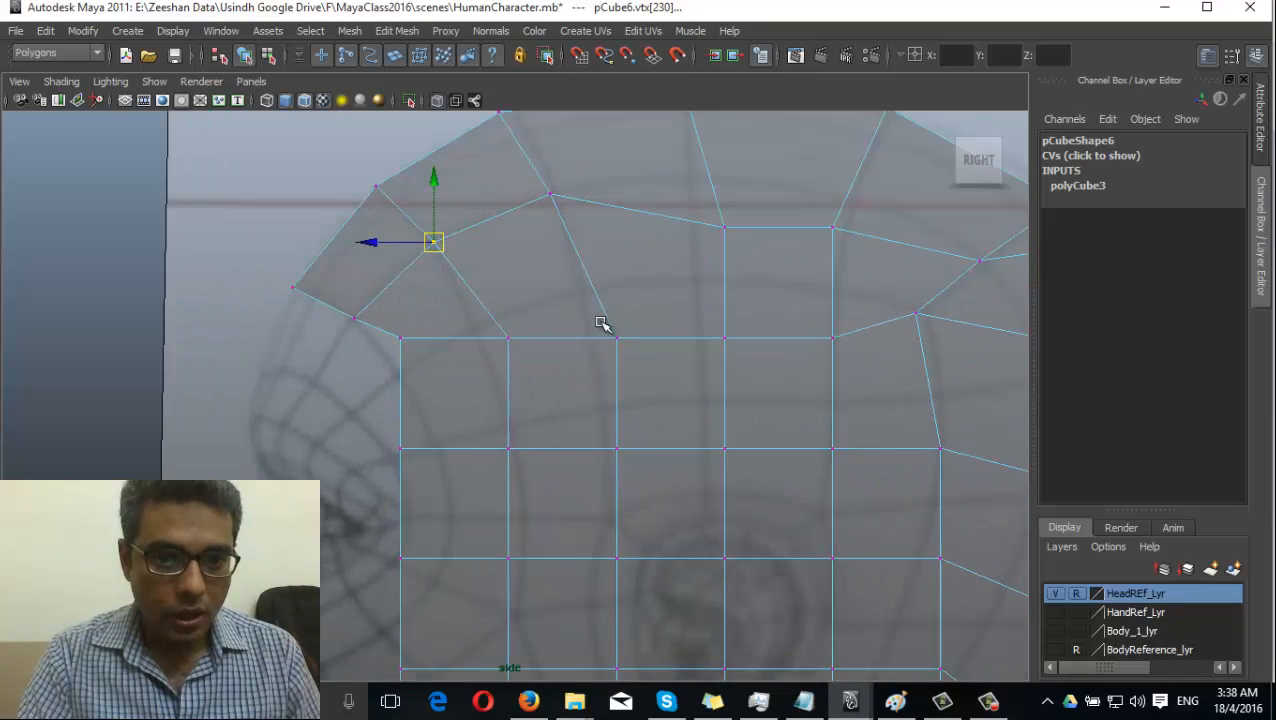
{"action": "left_click", "coordinate": [507, 338]}
{"action": "left_click_drag", "start_coordinate": [507, 338], "coordinate": [399, 374]}
Shift the front edge vertices at brow and eye level backward around the eye socket and raise their inner neighbour
{"action": "middle_click_drag", "start_coordinate": [490, 430], "coordinate": [376, 334], "text": "alt"}
{"action": "left_click", "coordinate": [395, 347]}
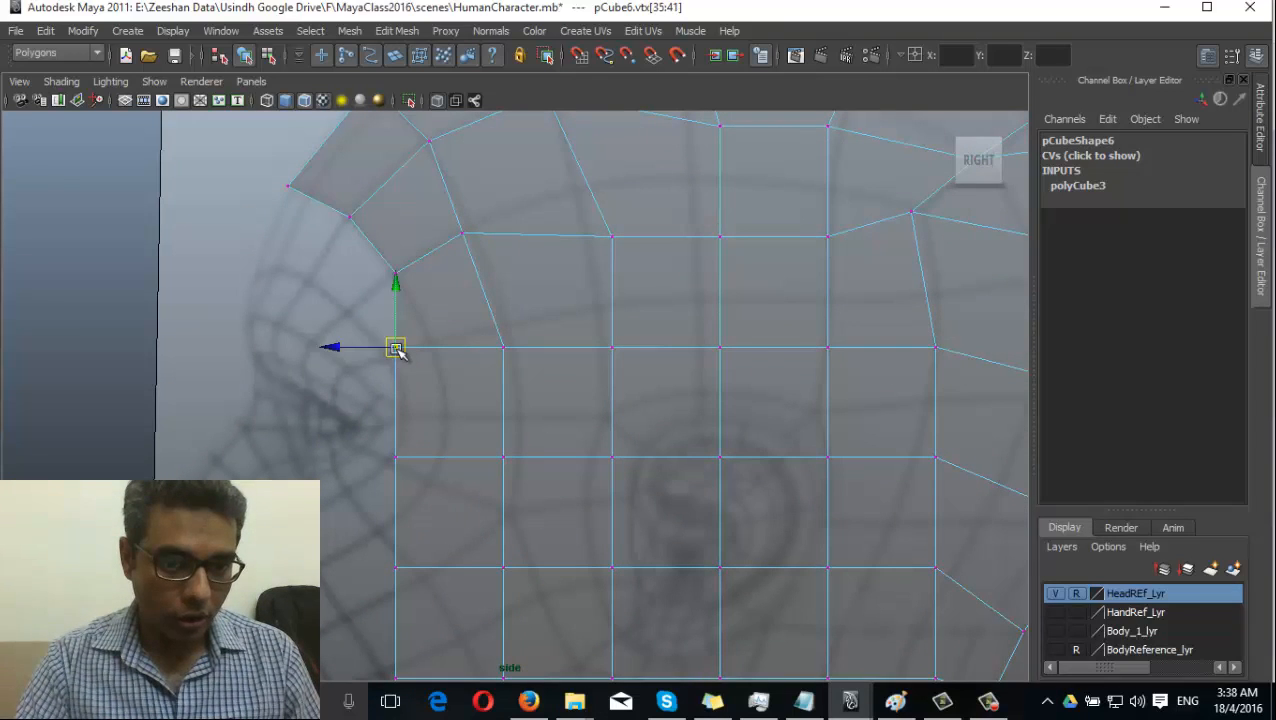
{"action": "left_click_drag", "start_coordinate": [396, 347], "coordinate": [433, 350]}
{"action": "middle_click_drag", "start_coordinate": [431, 475], "coordinate": [447, 325], "text": "alt"}
{"action": "left_click", "coordinate": [426, 333]}
{"action": "left_click_drag", "start_coordinate": [427, 334], "coordinate": [478, 292]}
{"action": "left_click_drag", "start_coordinate": [533, 333], "coordinate": [547, 294]}
Move the front edge vertex at cheek level and its inner neighbour up and back along the reference cheek lines
{"action": "middle_click_drag", "start_coordinate": [527, 396], "coordinate": [578, 328], "text": "alt"}
{"action": "left_click", "coordinate": [473, 376]}
{"action": "left_click_drag", "start_coordinate": [474, 376], "coordinate": [515, 299]}
{"action": "left_click", "coordinate": [521, 295]}
{"action": "left_click", "coordinate": [513, 323]}
{"action": "left_click", "coordinate": [585, 377]}
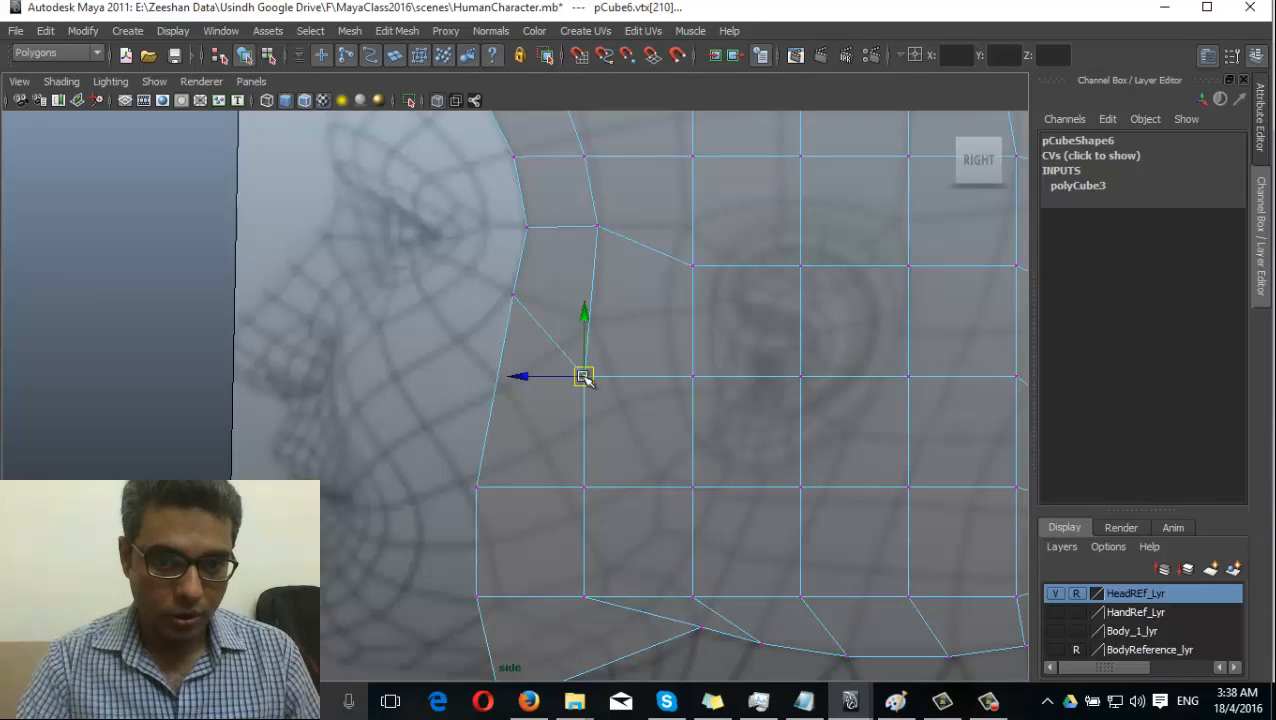
{"action": "left_click_drag", "start_coordinate": [585, 377], "coordinate": [598, 322]}
Raise the inner vertices in front of and over the ear to match the reference edge flow
{"action": "middle_click_drag", "start_coordinate": [598, 322], "coordinate": [555, 338], "text": "alt"}
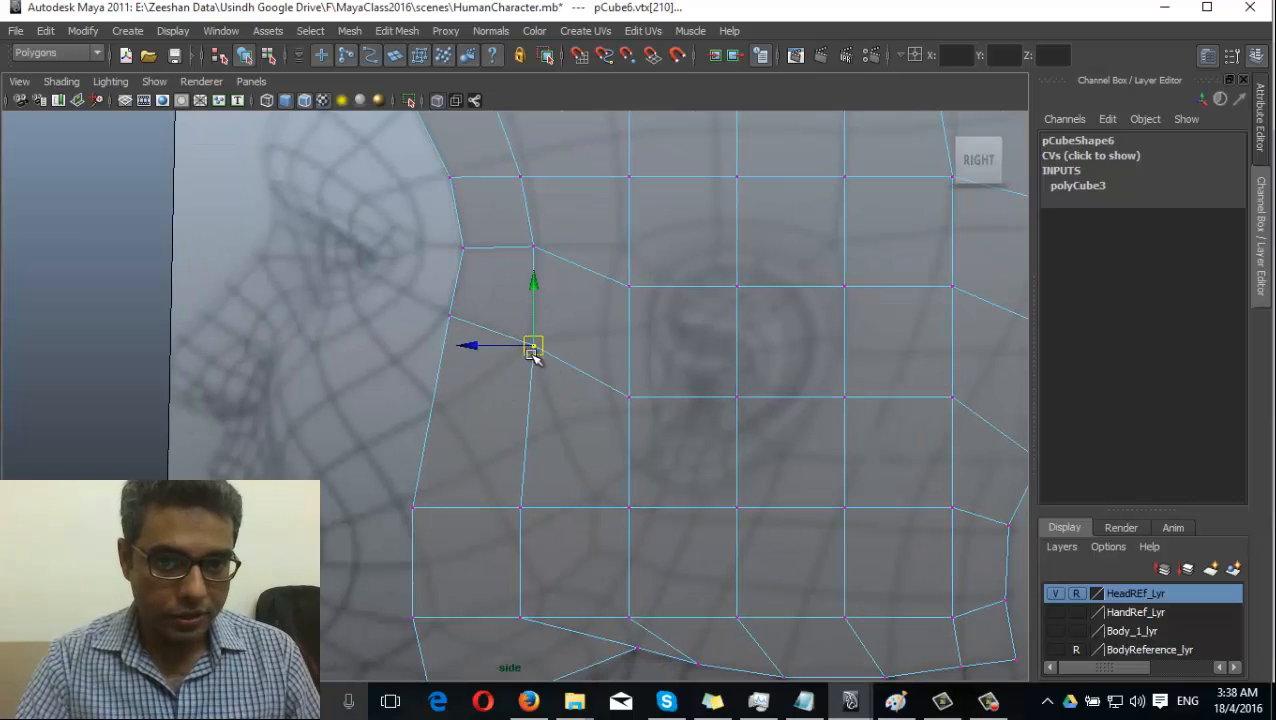
{"action": "left_click", "coordinate": [630, 398]}
{"action": "left_click_drag", "start_coordinate": [633, 403], "coordinate": [610, 345]}
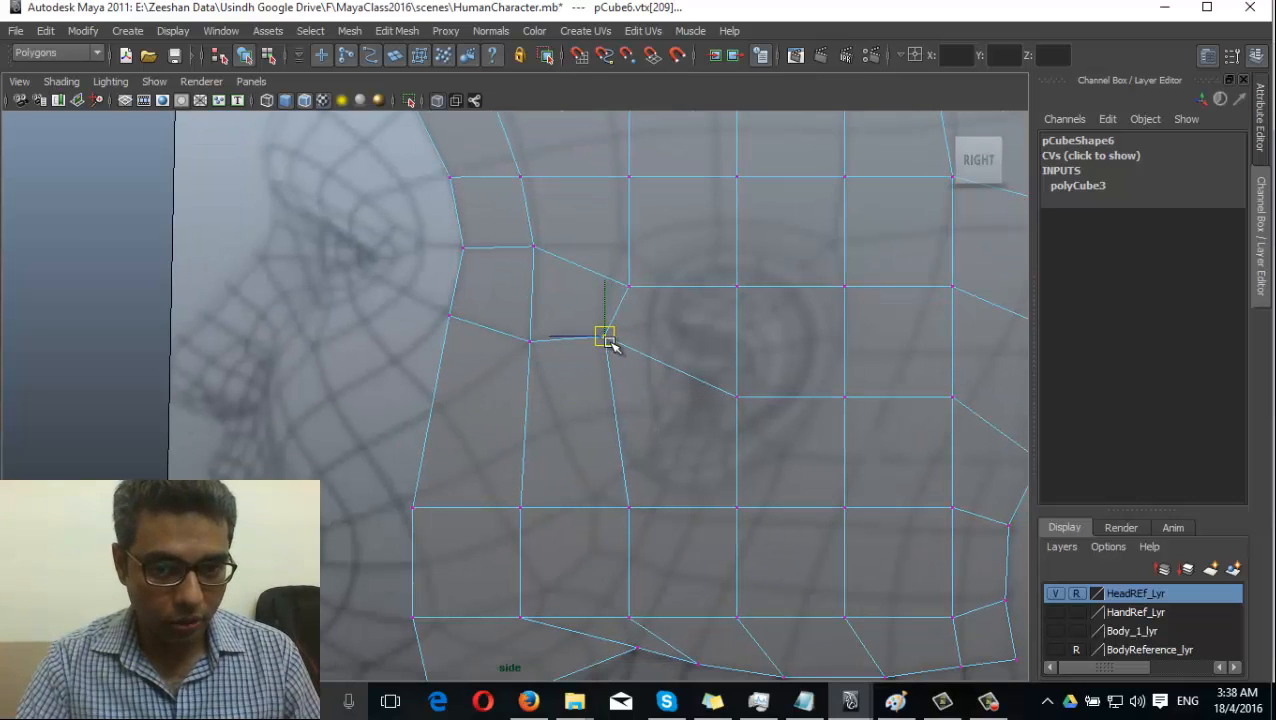
{"action": "middle_click_drag", "start_coordinate": [612, 345], "coordinate": [574, 441], "text": "alt"}
{"action": "left_click", "coordinate": [660, 452]}
{"action": "left_click_drag", "start_coordinate": [660, 452], "coordinate": [668, 382]}
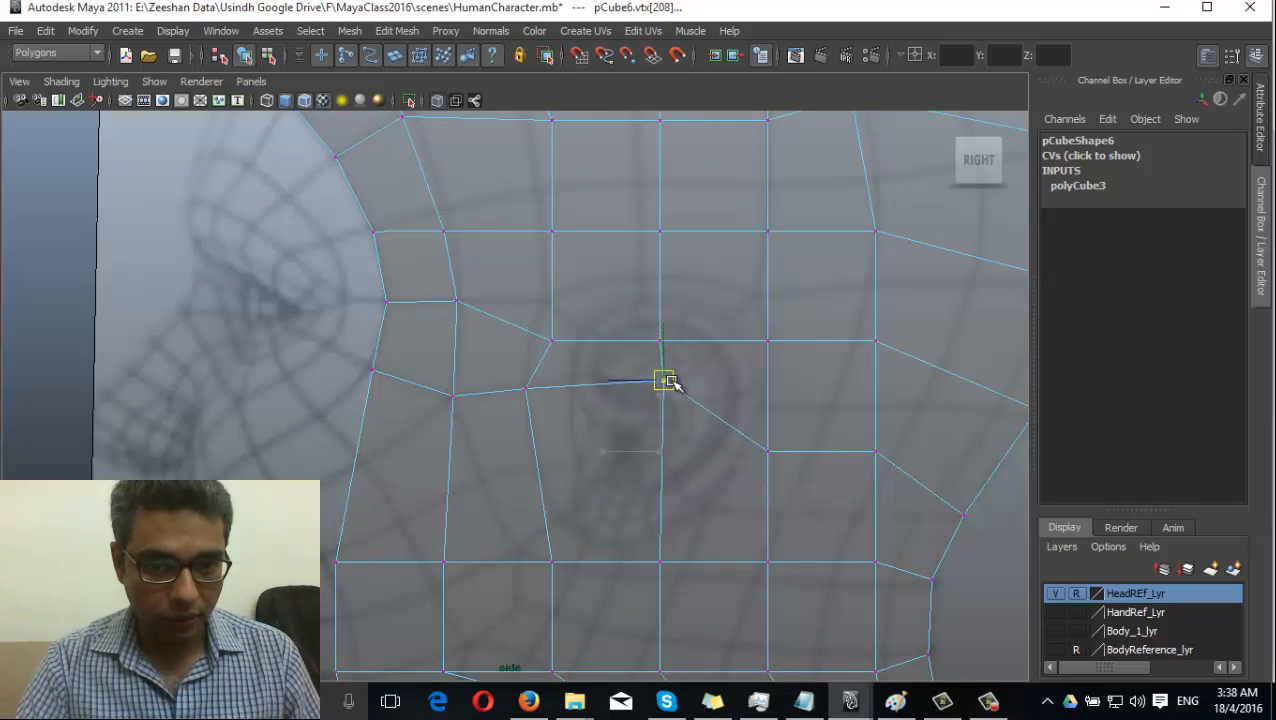
Move the two inner vertices behind the ear up and backward to align with the reference edge lines
{"action": "middle_click_drag", "start_coordinate": [669, 390], "coordinate": [644, 459], "text": "alt"}
{"action": "left_click", "coordinate": [664, 478]}
{"action": "left_click_drag", "start_coordinate": [664, 478], "coordinate": [726, 431]}
{"action": "left_click", "coordinate": [763, 487]}
{"action": "left_click", "coordinate": [770, 478]}
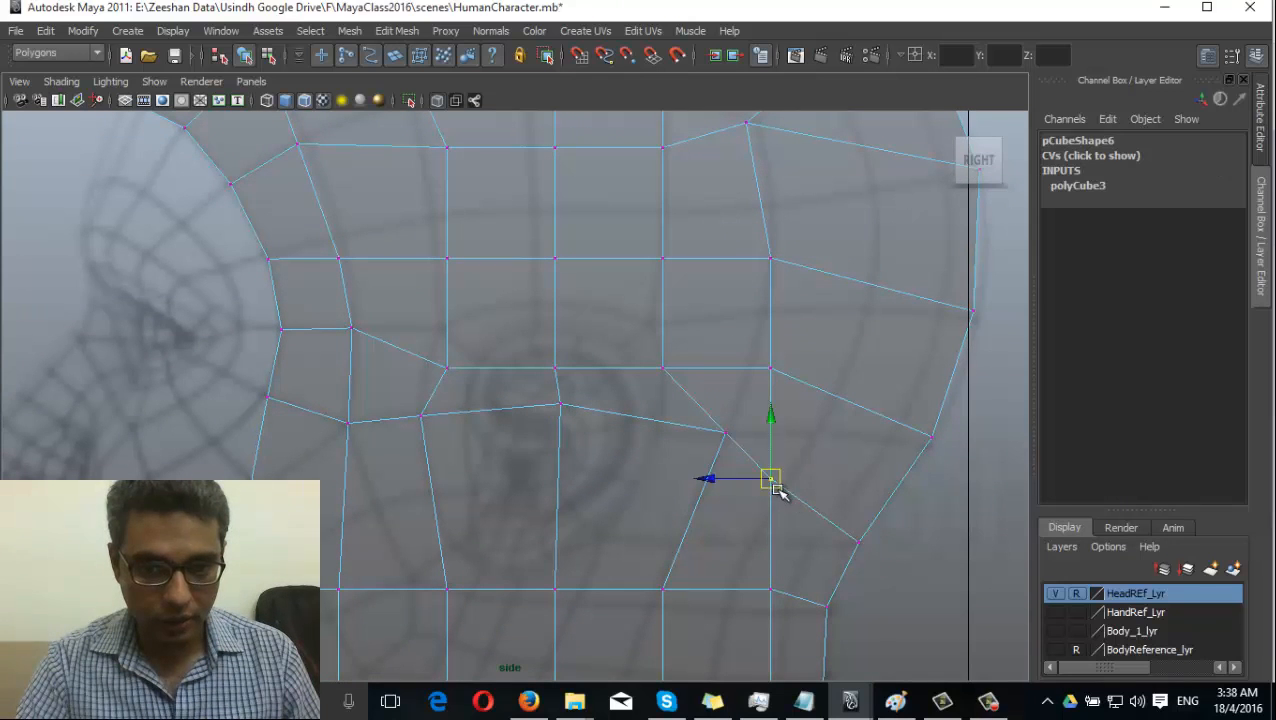
{"action": "left_click_drag", "start_coordinate": [770, 478], "coordinate": [818, 438]}
Move the two lower rear outline vertices behind the ear up and backward along the reference's back-of-head curve
{"action": "middle_click_drag", "start_coordinate": [845, 505], "coordinate": [773, 491], "text": "alt"}
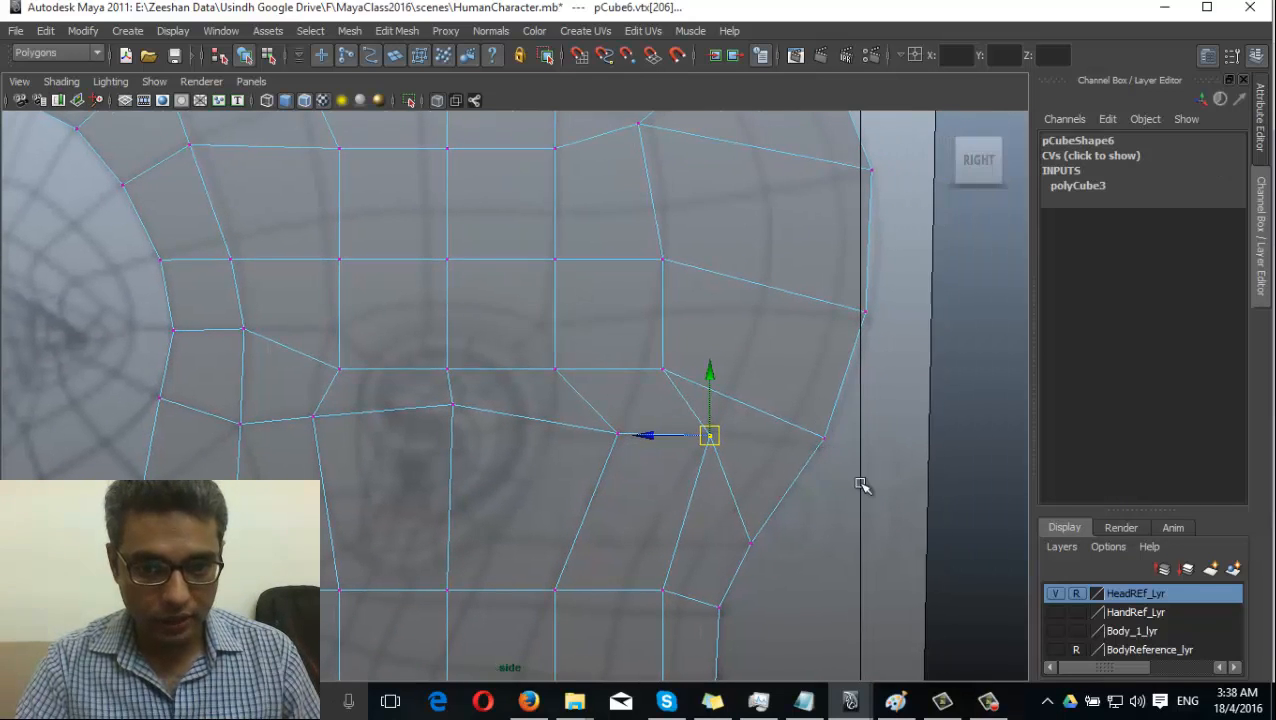
{"action": "left_click", "coordinate": [823, 438]}
{"action": "left_click_drag", "start_coordinate": [823, 438], "coordinate": [820, 456]}
{"action": "left_click", "coordinate": [752, 545]}
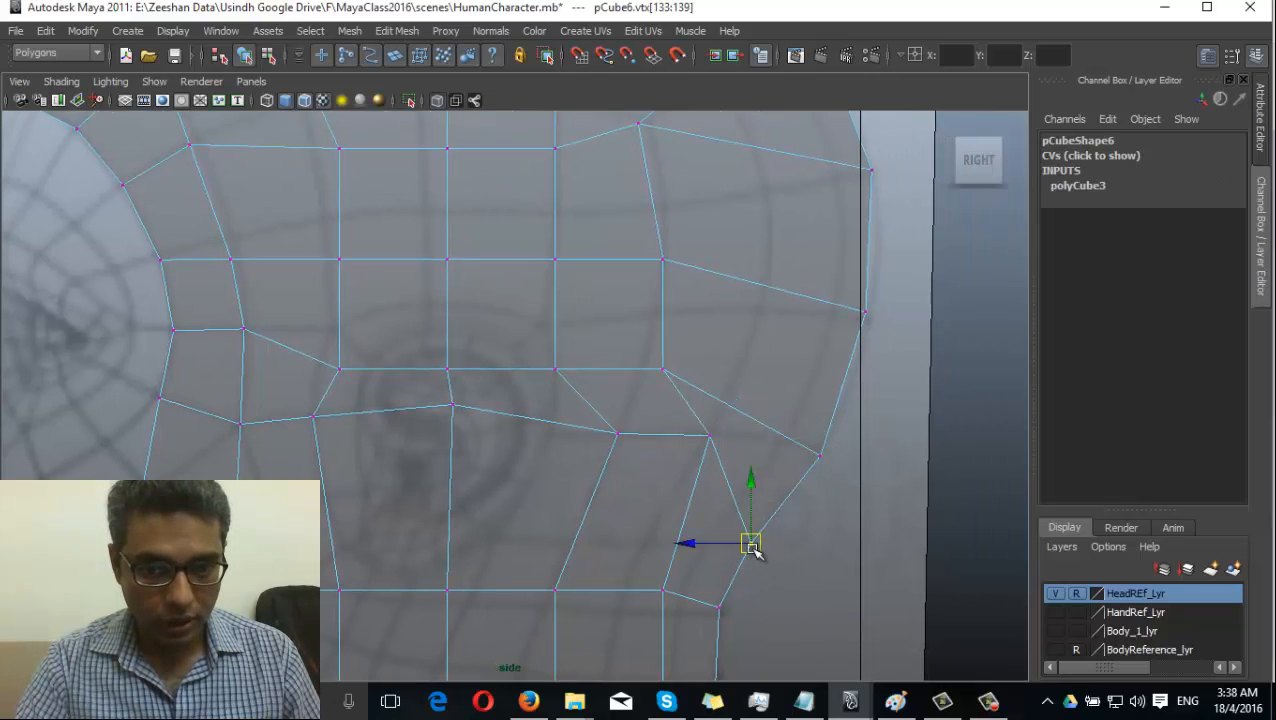
{"action": "left_click_drag", "start_coordinate": [755, 550], "coordinate": [852, 398]}
{"action": "left_click", "coordinate": [821, 457]}
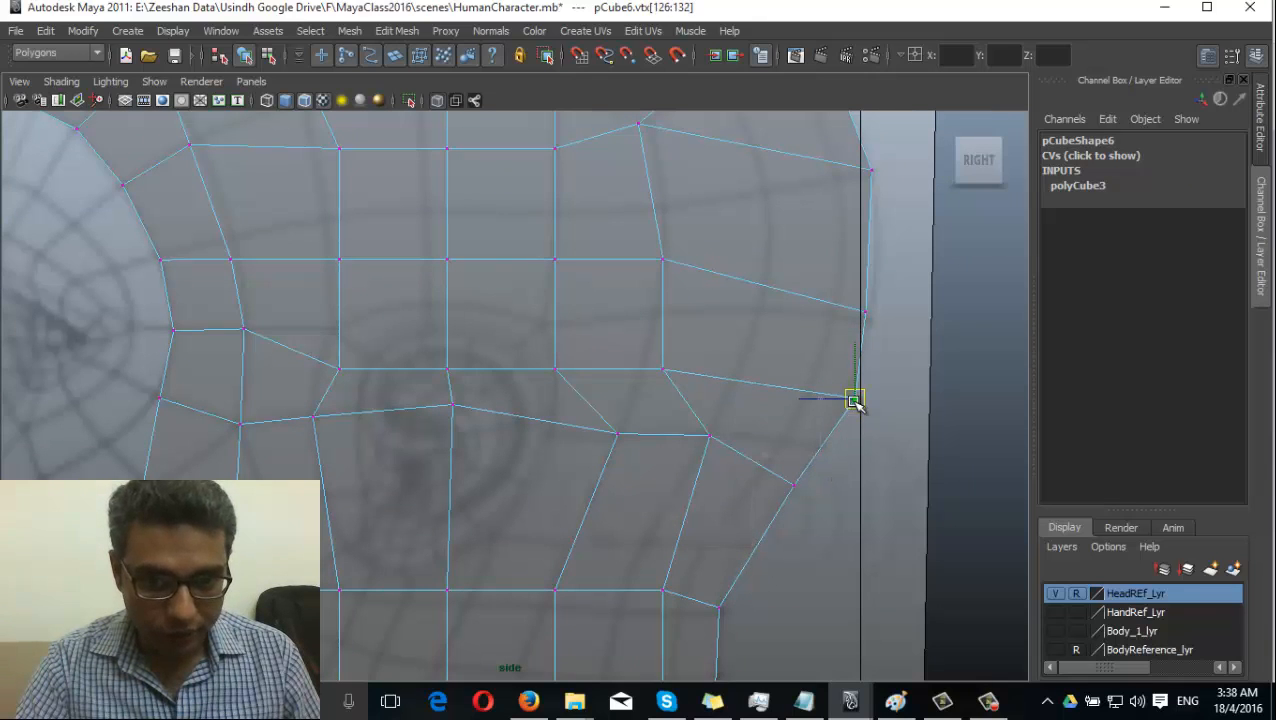
{"action": "left_click", "coordinate": [820, 457]}
{"action": "left_click_drag", "start_coordinate": [820, 457], "coordinate": [822, 445]}
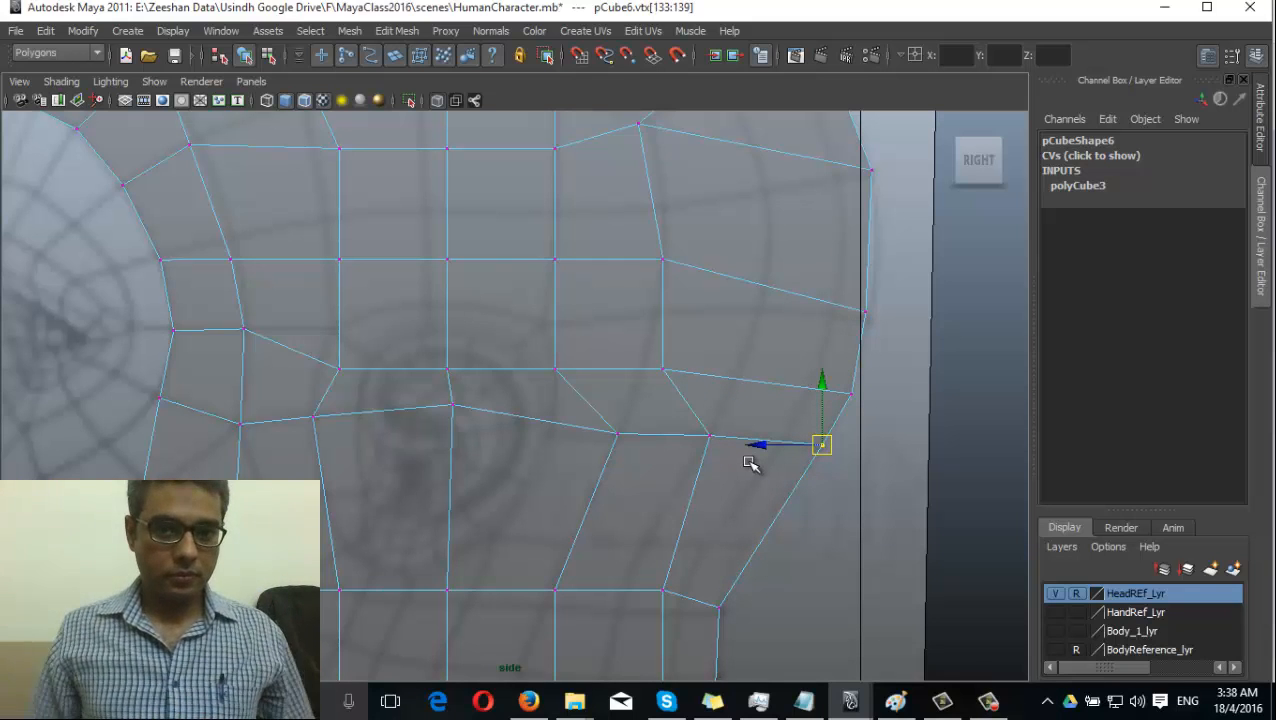
Raise and spread the two middle inner vertices just below the top outline to follow the reference's upper edge loop
{"action": "scroll", "coordinate": [672, 313], "scroll_direction": "down", "scroll_amount": 5}
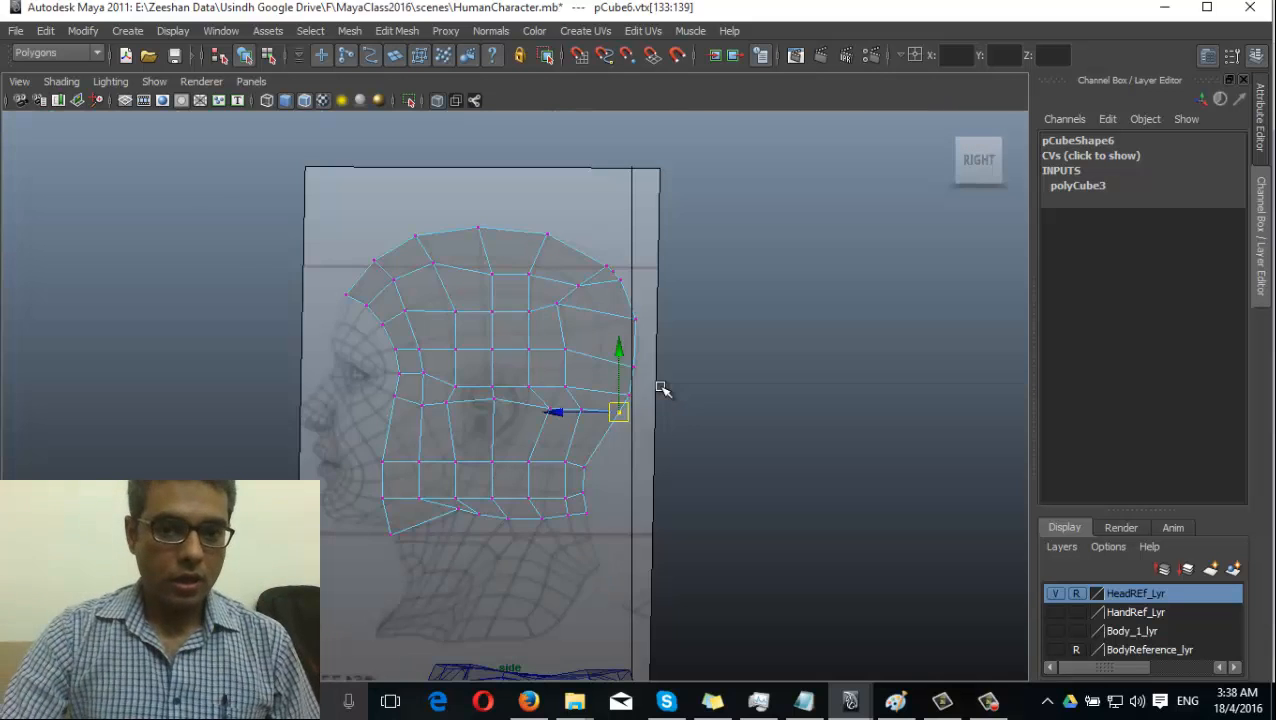
{"action": "scroll", "coordinate": [399, 347], "scroll_direction": "up", "scroll_amount": 5}
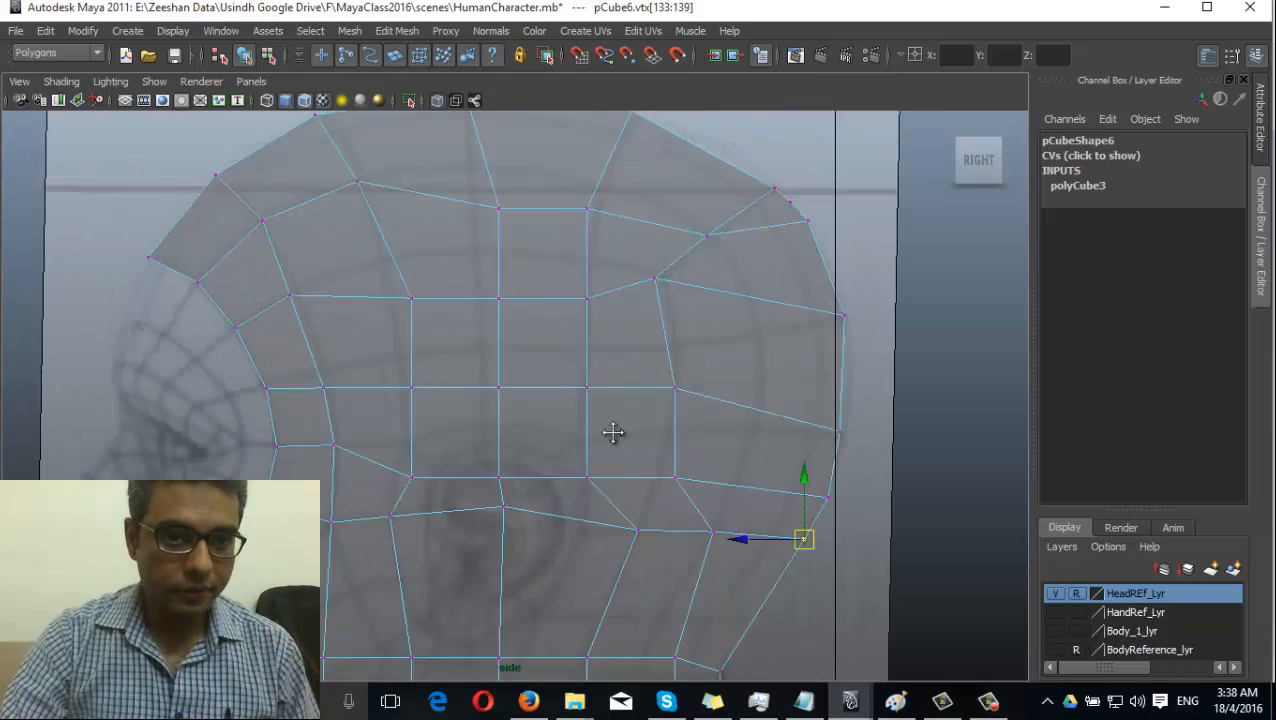
{"action": "left_click", "coordinate": [536, 276]}
{"action": "left_click", "coordinate": [533, 257]}
{"action": "left_click_drag", "start_coordinate": [533, 257], "coordinate": [511, 235]}
{"action": "left_click", "coordinate": [621, 257]}
{"action": "left_click_drag", "start_coordinate": [621, 257], "coordinate": [638, 238]}
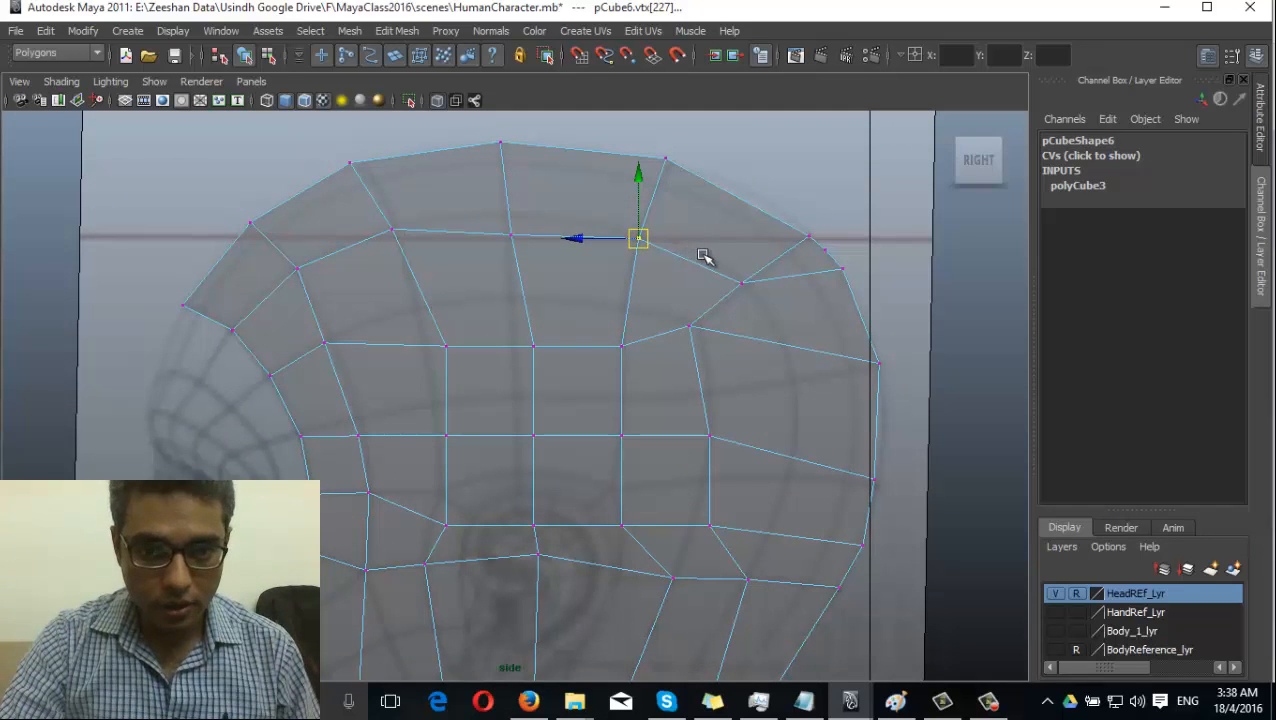
{"action": "left_click", "coordinate": [741, 282]}
{"action": "left_click", "coordinate": [743, 283]}
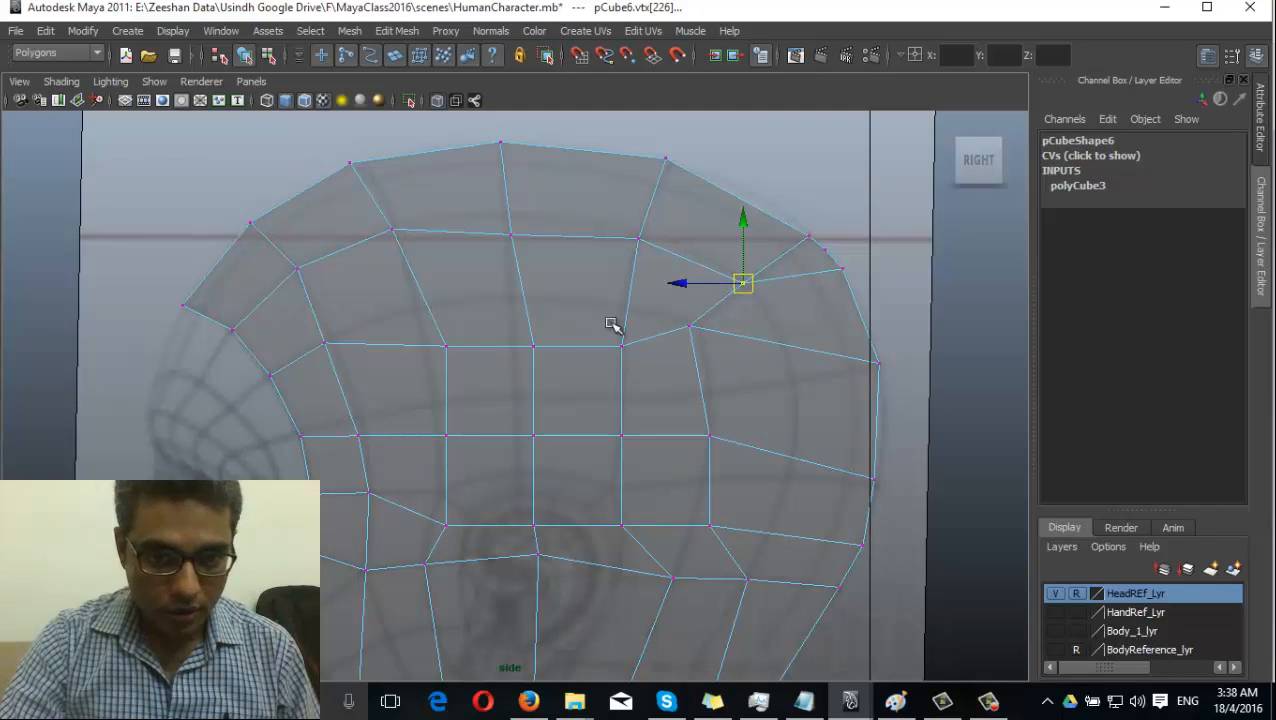
Raise the inner vertices of the second row below the crown and shift its rearmost one slightly back to match the reference
{"action": "left_click", "coordinate": [442, 350]}
{"action": "left_click_drag", "start_coordinate": [442, 350], "coordinate": [420, 312]}
{"action": "left_click", "coordinate": [533, 346]}
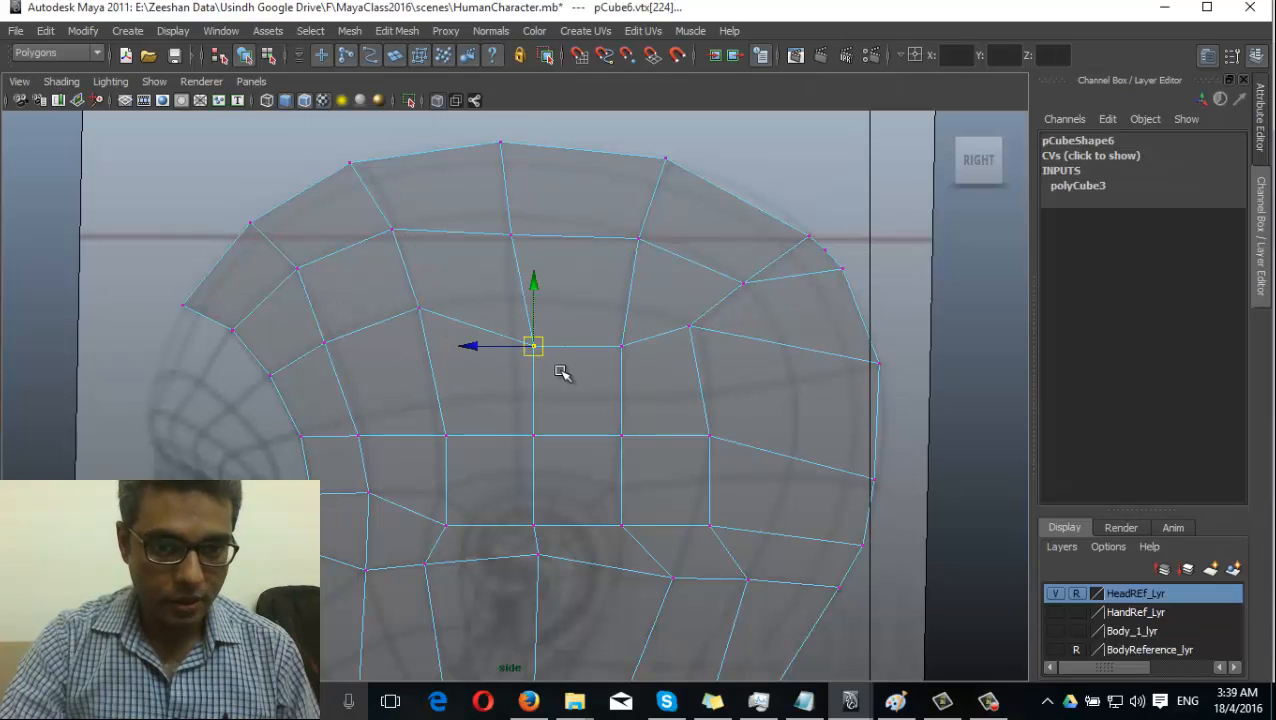
{"action": "left_click_drag", "start_coordinate": [533, 346], "coordinate": [515, 300]}
{"action": "left_click", "coordinate": [621, 347]}
{"action": "left_click_drag", "start_coordinate": [621, 347], "coordinate": [702, 324]}
{"action": "left_click", "coordinate": [690, 325]}
Raise the five inner vertices of the temple-level row to follow the reference edge loop above the ear
{"action": "middle_click_drag", "start_coordinate": [646, 461], "coordinate": [713, 302], "text": "alt"}
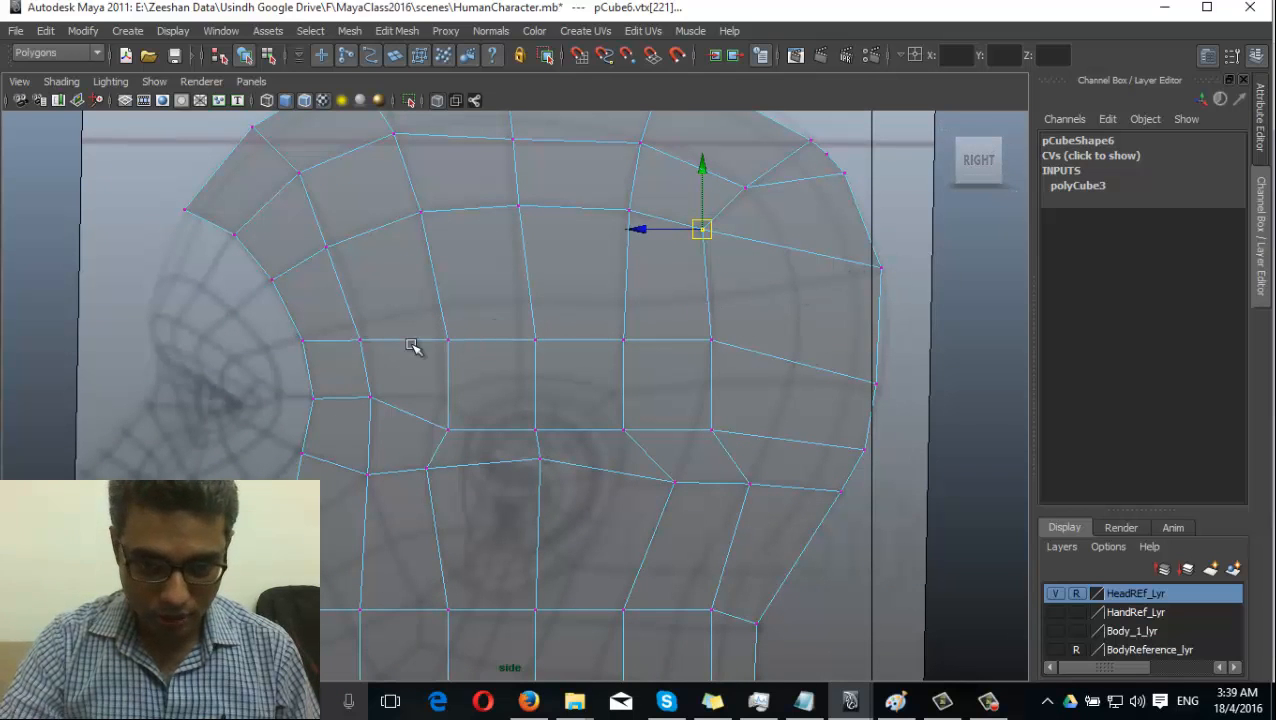
{"action": "left_click_drag", "start_coordinate": [360, 340], "coordinate": [365, 319]}
{"action": "left_click_drag", "start_coordinate": [448, 340], "coordinate": [447, 285]}
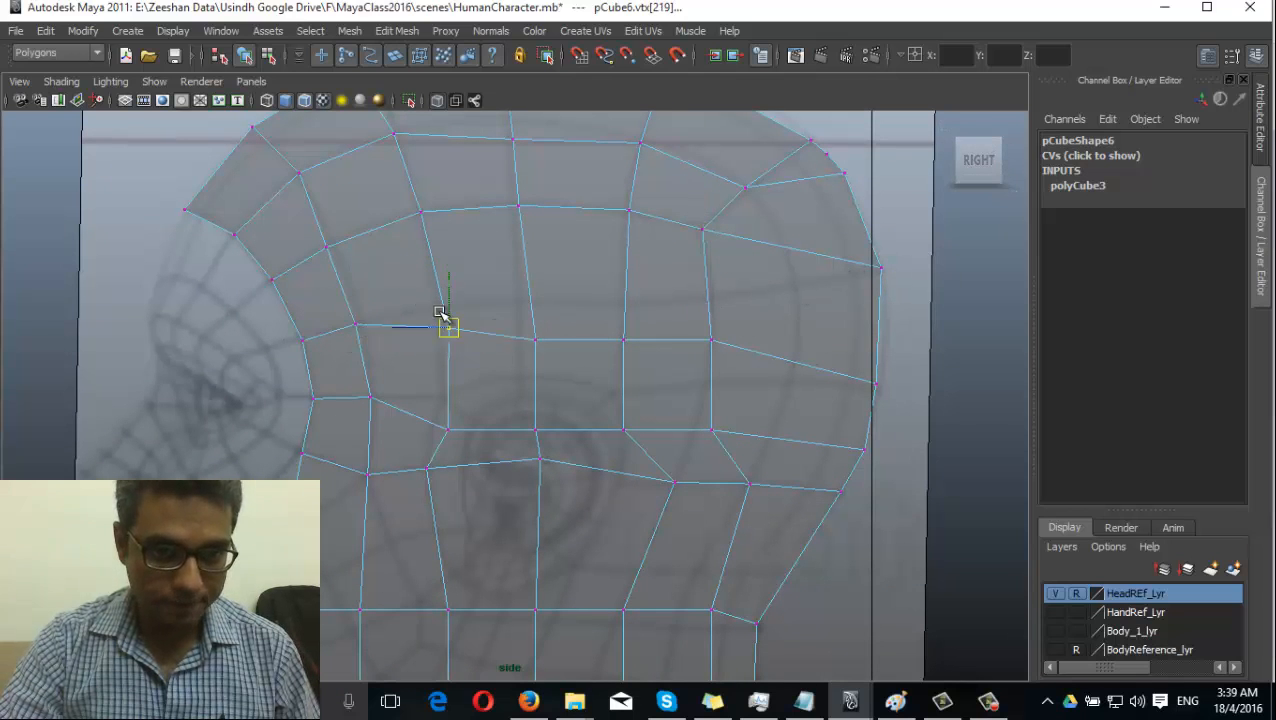
{"action": "left_click_drag", "start_coordinate": [535, 340], "coordinate": [520, 290]}
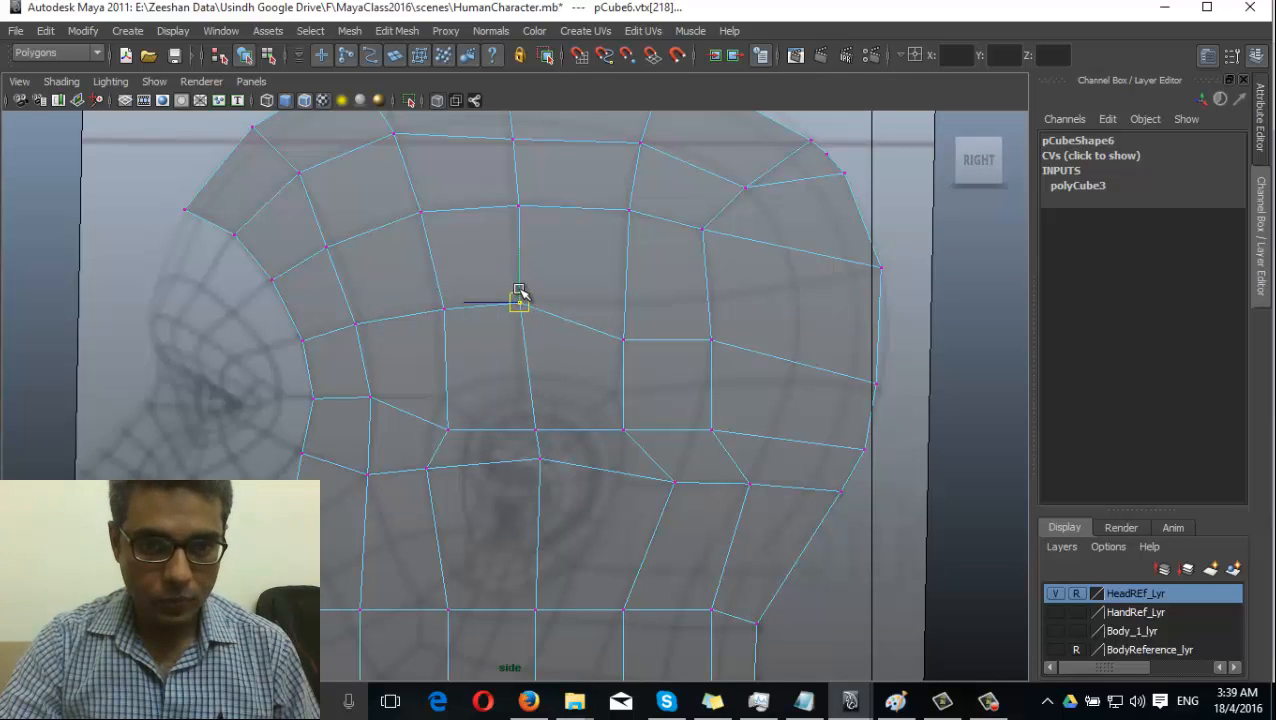
{"action": "left_click_drag", "start_coordinate": [623, 340], "coordinate": [619, 302]}
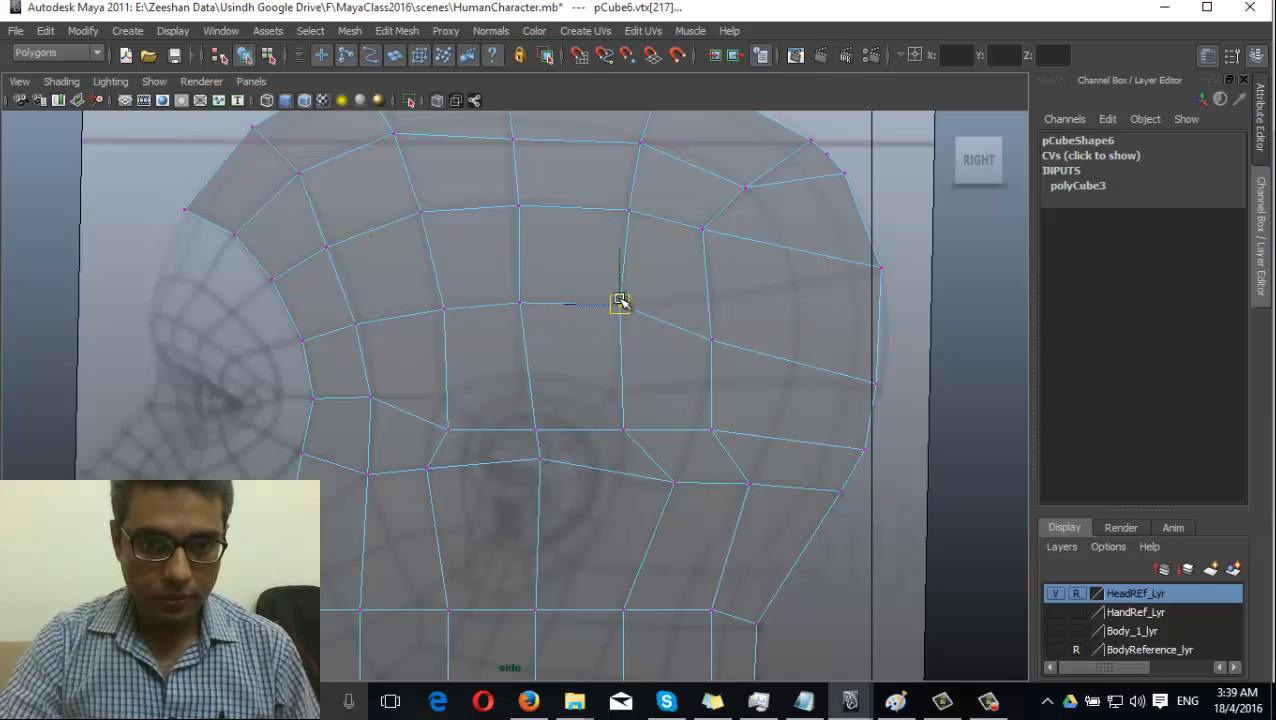
{"action": "left_click", "coordinate": [711, 341]}
{"action": "left_click_drag", "start_coordinate": [711, 341], "coordinate": [707, 300]}
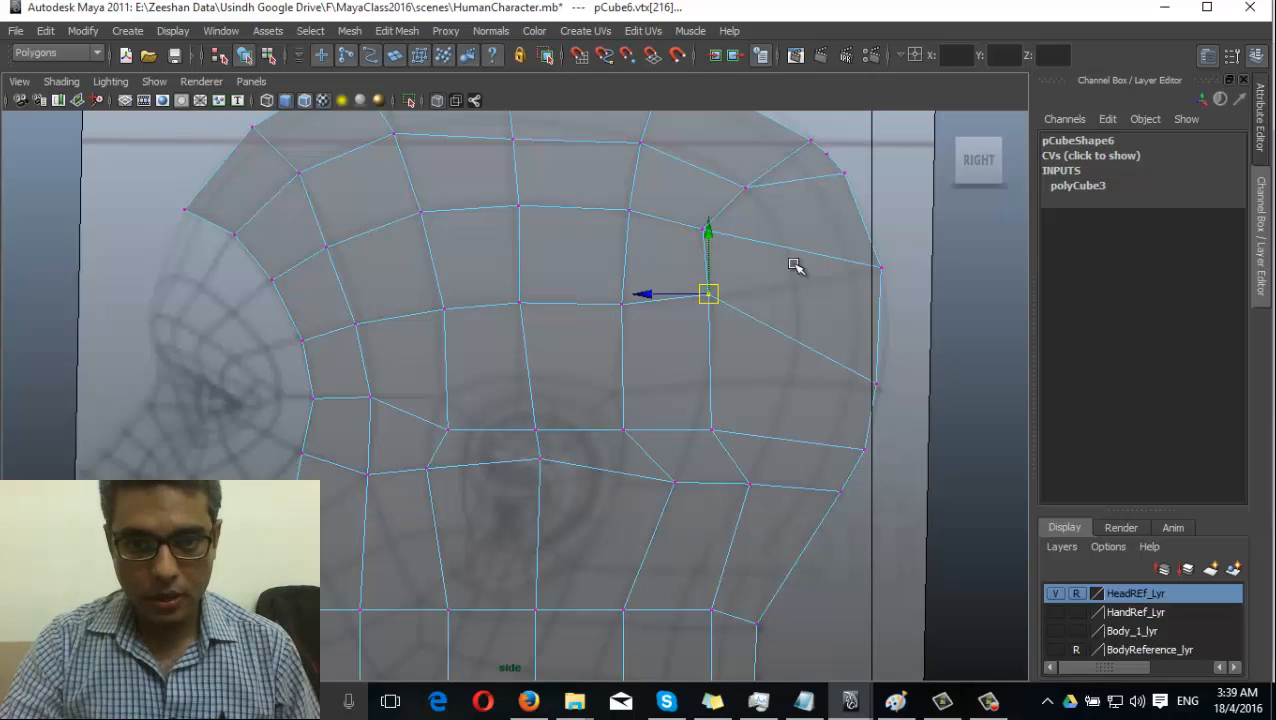
Raise the four inner vertices of the row directly over the ear so they arch around its top
{"action": "left_click", "coordinate": [711, 431]}
{"action": "left_click_drag", "start_coordinate": [711, 431], "coordinate": [703, 380]}
{"action": "left_click", "coordinate": [622, 430]}
{"action": "left_click_drag", "start_coordinate": [622, 430], "coordinate": [621, 398]}
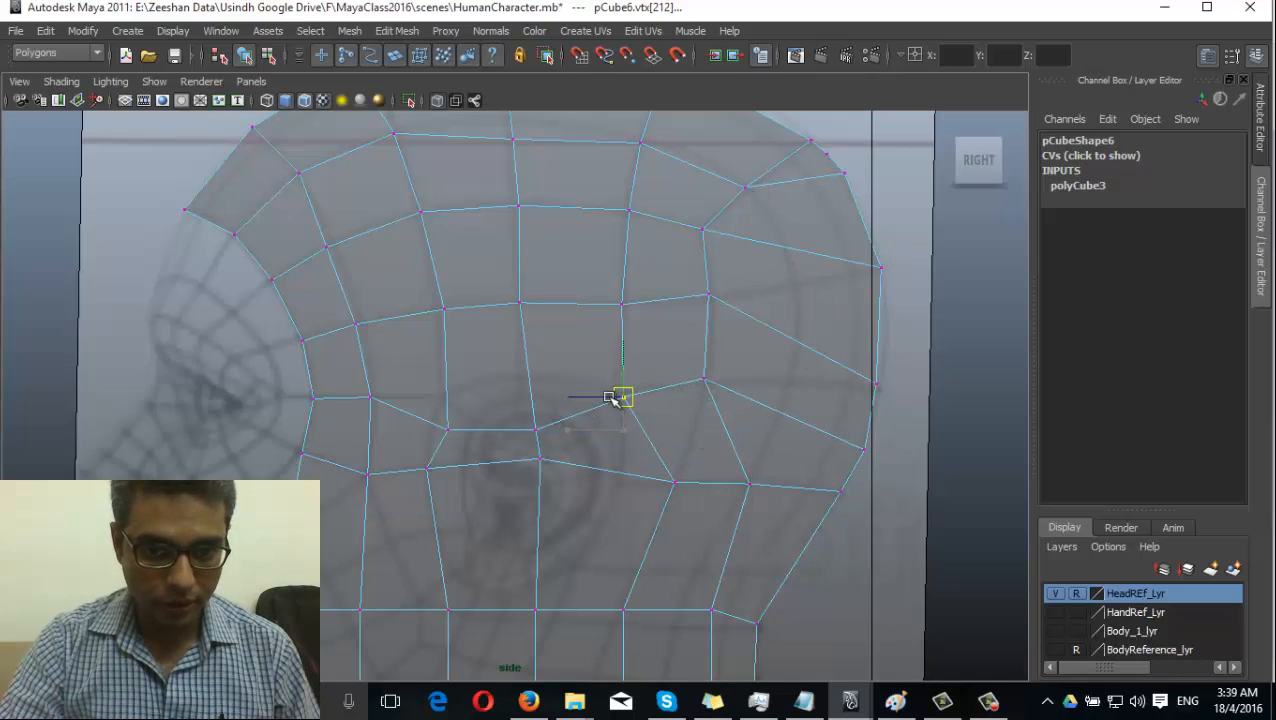
{"action": "left_click", "coordinate": [536, 430]}
{"action": "left_click_drag", "start_coordinate": [536, 430], "coordinate": [519, 380]}
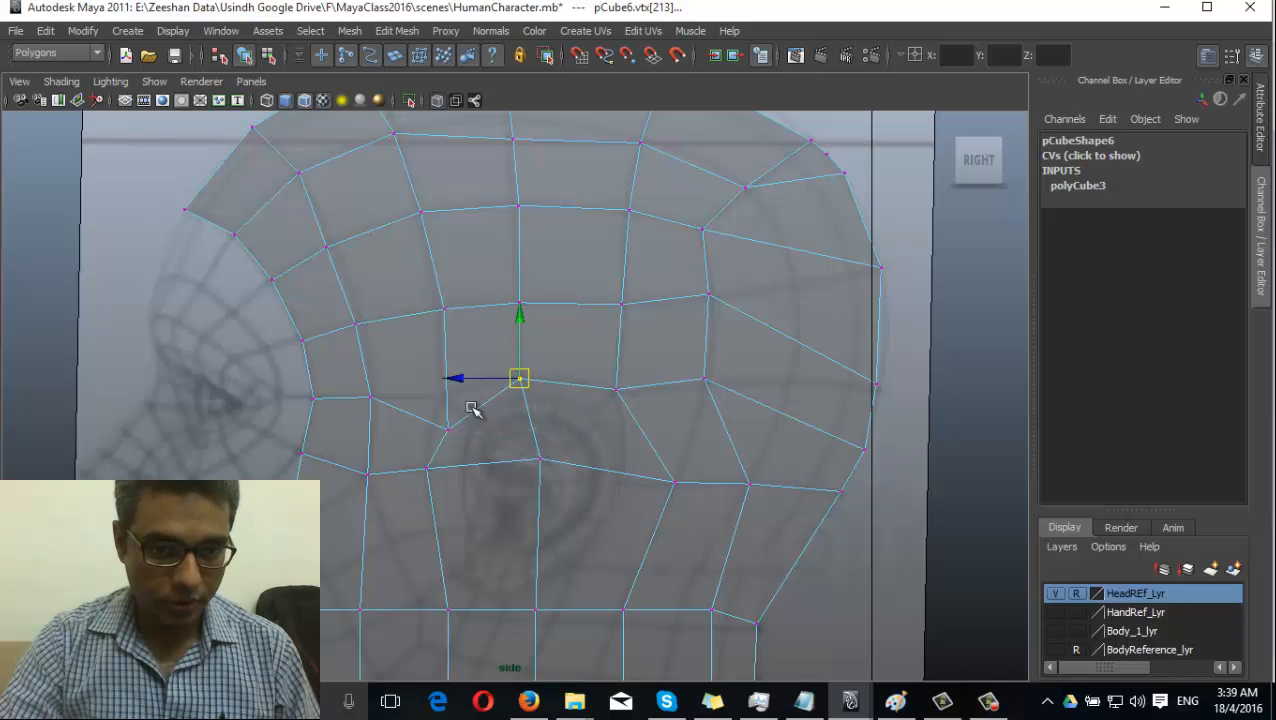
{"action": "left_click", "coordinate": [448, 428]}
{"action": "left_click_drag", "start_coordinate": [448, 428], "coordinate": [447, 393]}
Raise the three rear outline vertices between crown and ear level to line up with the inner rows
{"action": "middle_click_drag", "start_coordinate": [789, 504], "coordinate": [703, 519], "text": "alt"}
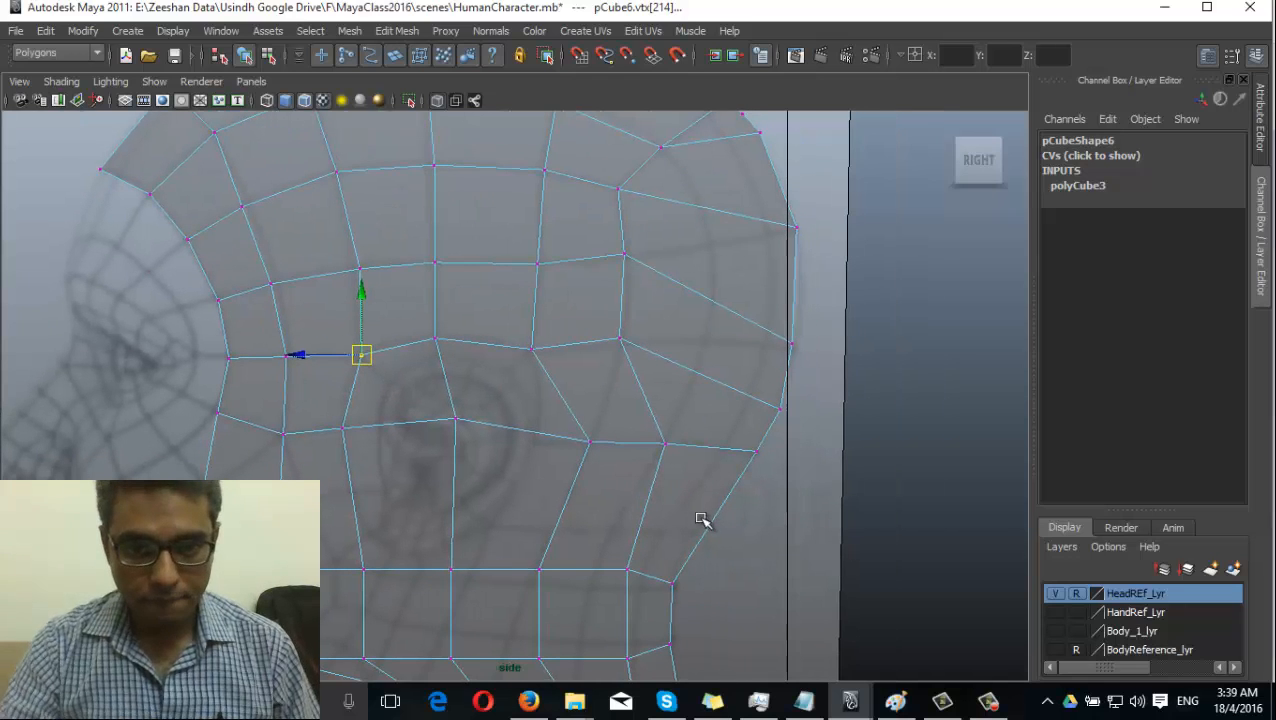
{"action": "left_click_drag", "start_coordinate": [810, 363], "coordinate": [798, 232]}
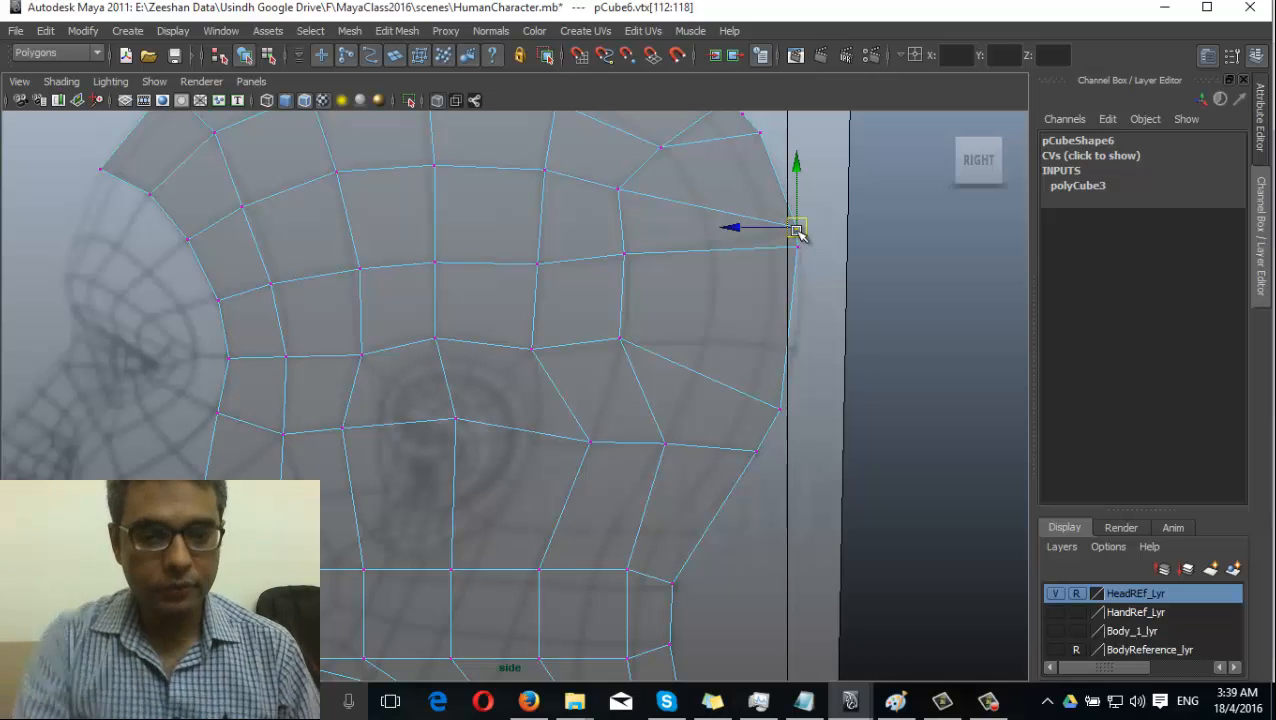
{"action": "scroll", "coordinate": [695, 438], "scroll_direction": "down", "scroll_amount": 3}
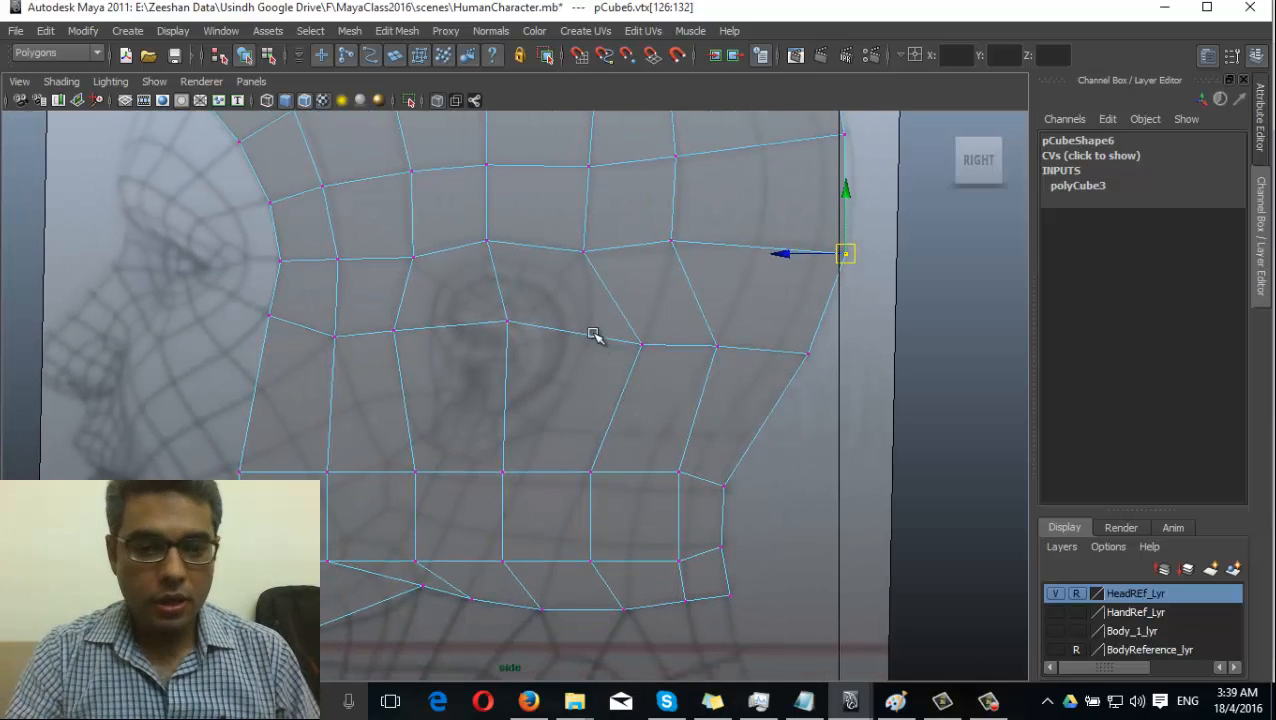
Align the five inner vertices of the row below the ear with the reference lines, shifting the front two forward
{"action": "scroll", "coordinate": [554, 380], "scroll_direction": "up", "scroll_amount": 2}
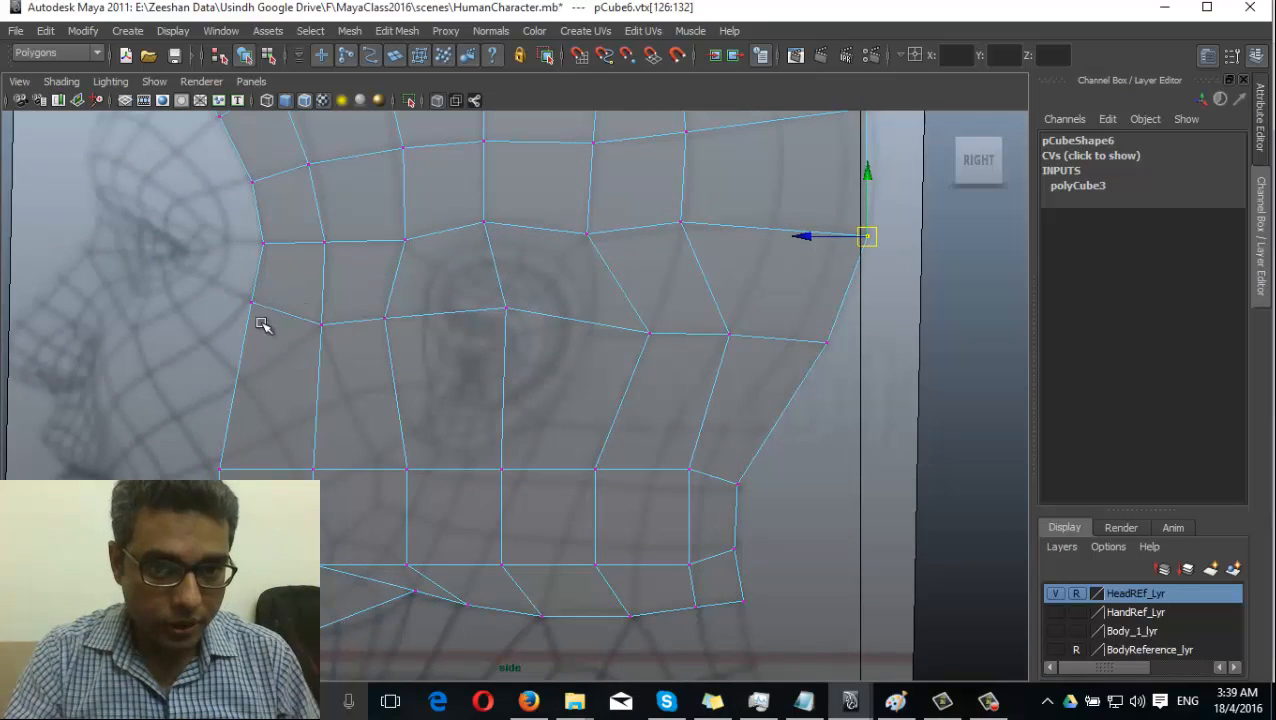
{"action": "middle_click_drag", "start_coordinate": [262, 323], "coordinate": [745, 314], "text": "alt"}
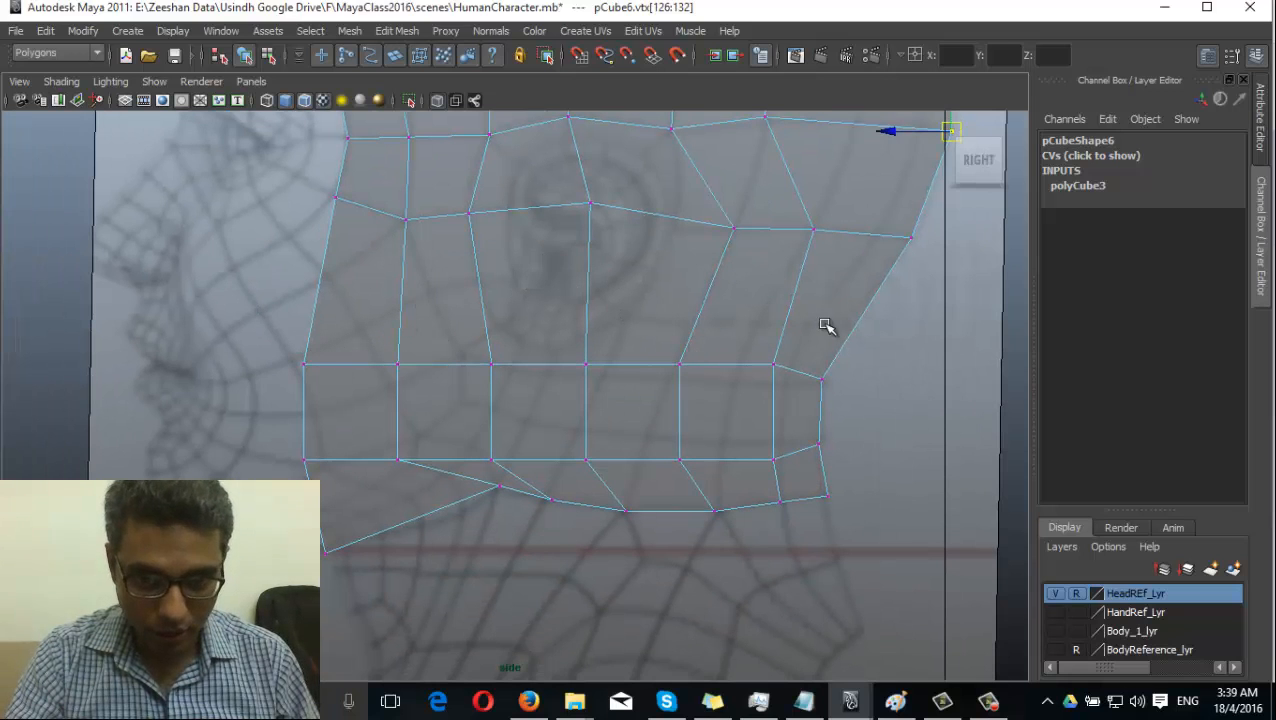
{"action": "scroll", "coordinate": [541, 339], "scroll_direction": "up", "scroll_amount": 2}
{"action": "left_click", "coordinate": [738, 299]}
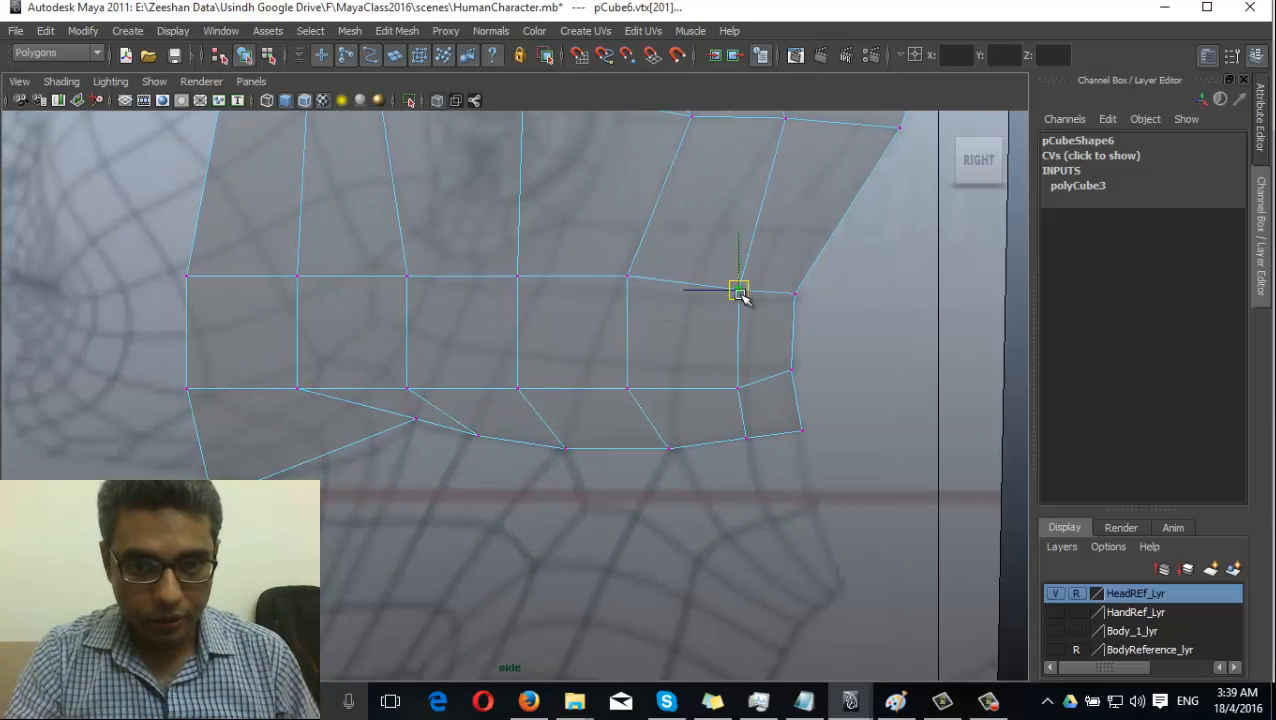
{"action": "left_click", "coordinate": [627, 275]}
{"action": "middle_click_drag", "start_coordinate": [631, 271], "coordinate": [282, 308]}
{"action": "left_click", "coordinate": [517, 276]}
{"action": "left_click", "coordinate": [407, 276]}
{"action": "left_click", "coordinate": [300, 270]}
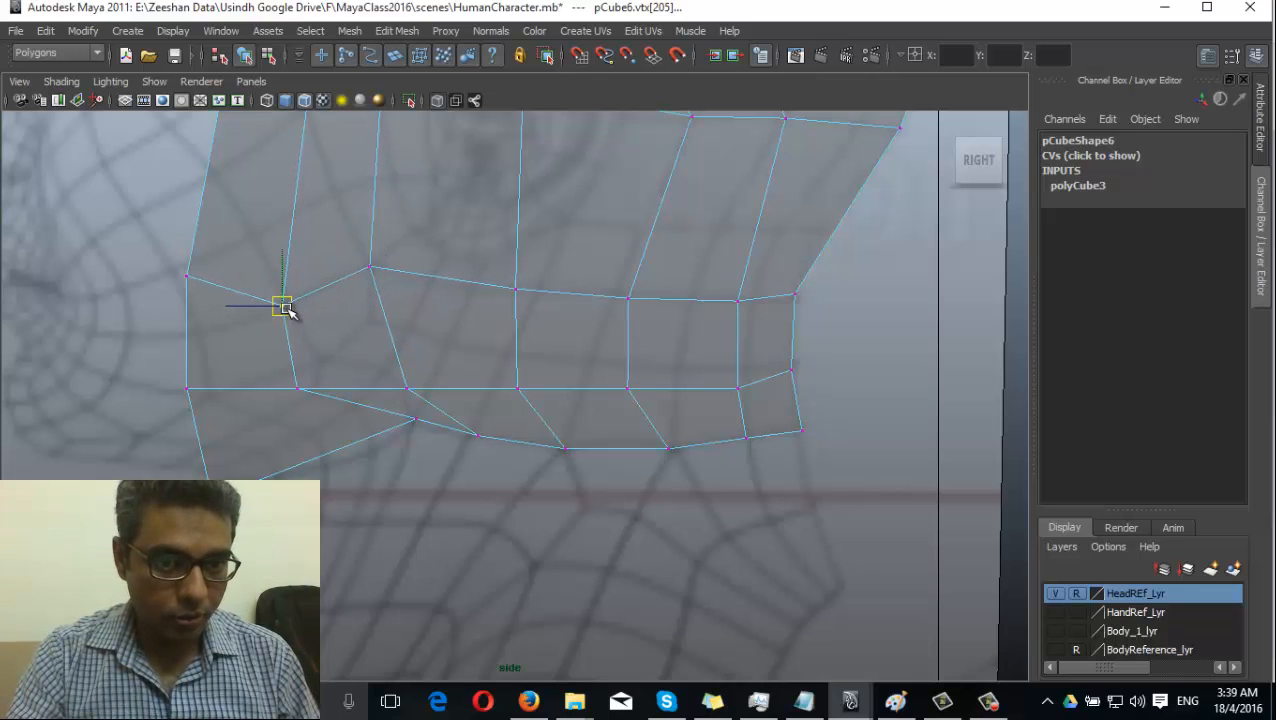
Lower the front edge vertex at jaw level, move the one below it back, and raise the bottom corner vertex
{"action": "middle_click_drag", "start_coordinate": [359, 315], "coordinate": [478, 346], "text": "alt"}
{"action": "left_click_drag", "start_coordinate": [316, 295], "coordinate": [307, 362]}
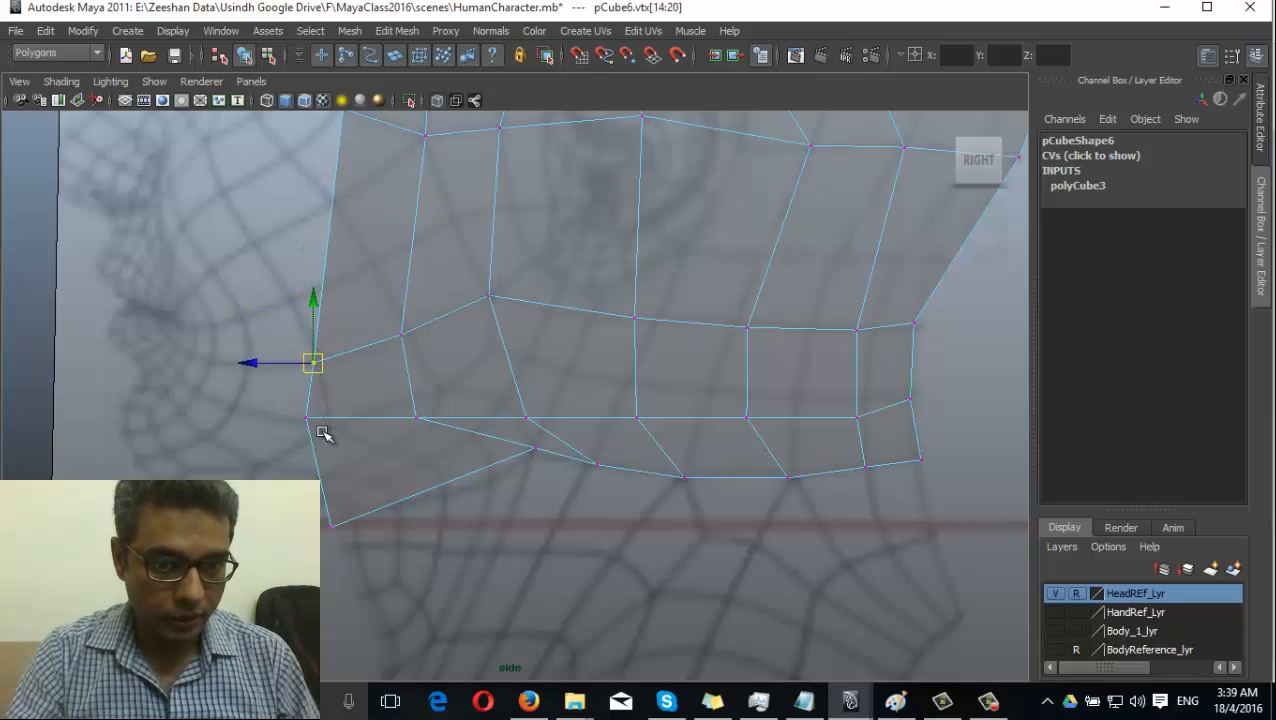
{"action": "left_click_drag", "start_coordinate": [322, 432], "coordinate": [292, 405]}
{"action": "left_click_drag", "start_coordinate": [312, 421], "coordinate": [343, 425]}
{"action": "left_click_drag", "start_coordinate": [303, 471], "coordinate": [333, 501]}
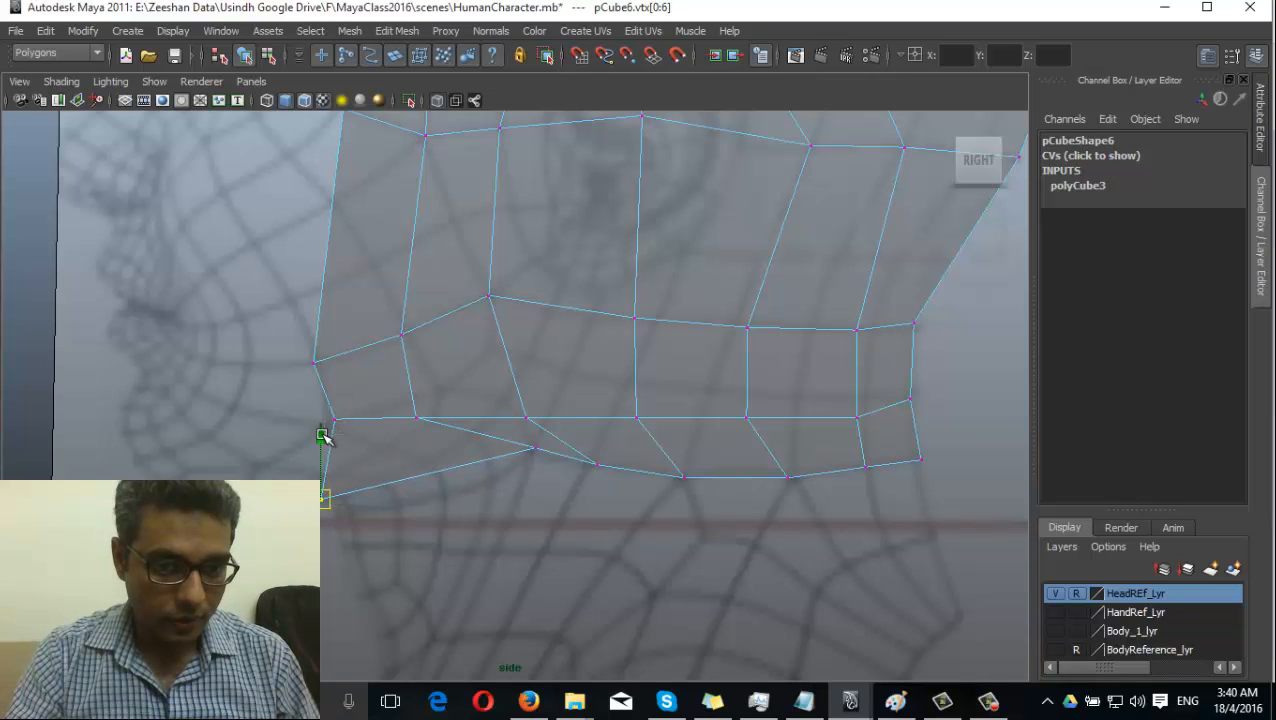
{"action": "left_click_drag", "start_coordinate": [318, 408], "coordinate": [343, 430]}
{"action": "left_click_drag", "start_coordinate": [336, 428], "coordinate": [333, 433]}
{"action": "middle_click_drag", "start_coordinate": [333, 433], "coordinate": [319, 324], "text": "alt"}
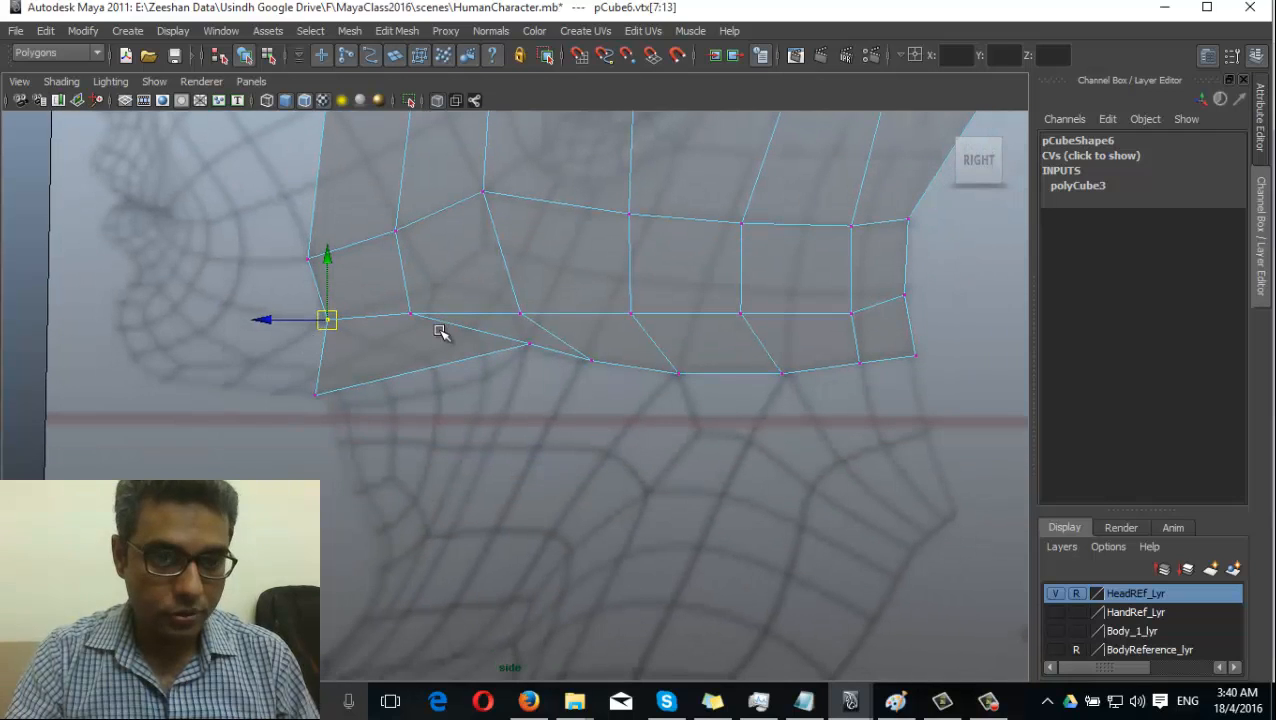
Move the two front inner vertices of the bottom inner row up onto the reference jaw lines and nudge the bottom edge vertex
{"action": "left_click", "coordinate": [409, 316]}
{"action": "left_click_drag", "start_coordinate": [412, 316], "coordinate": [443, 286]}
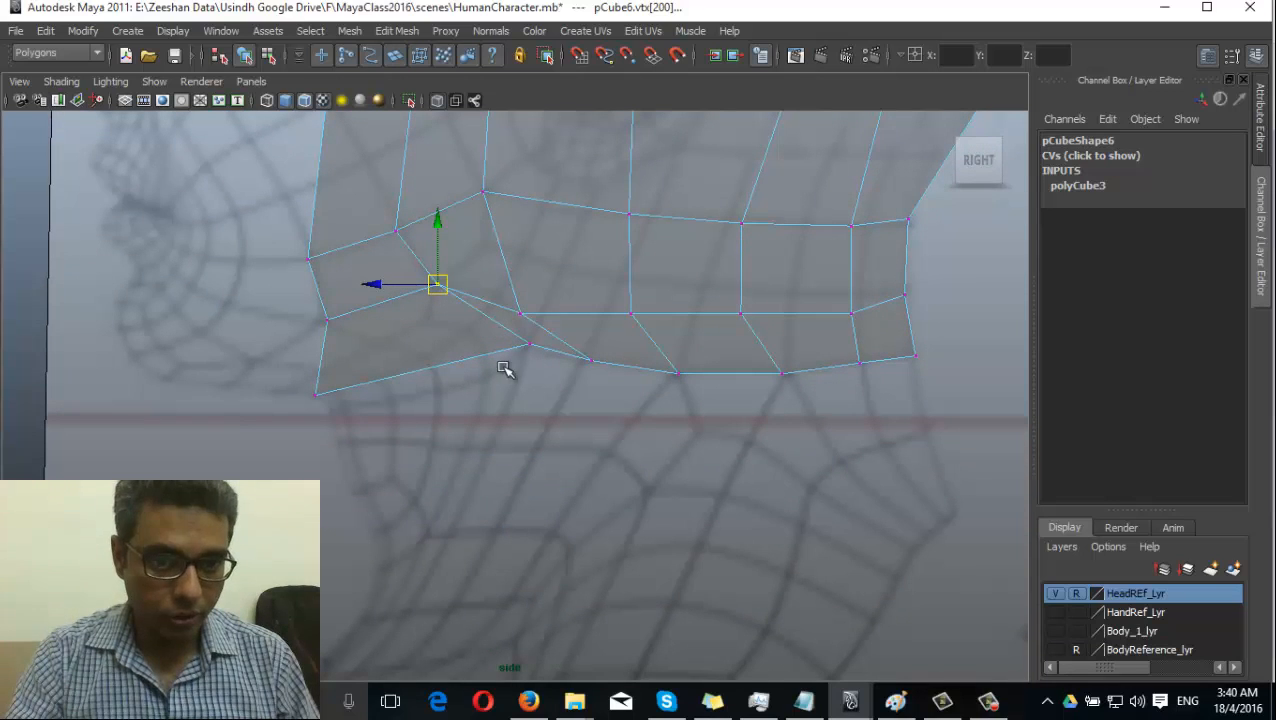
{"action": "left_click", "coordinate": [529, 345]}
{"action": "left_click_drag", "start_coordinate": [527, 345], "coordinate": [488, 246]}
{"action": "left_click", "coordinate": [521, 313]}
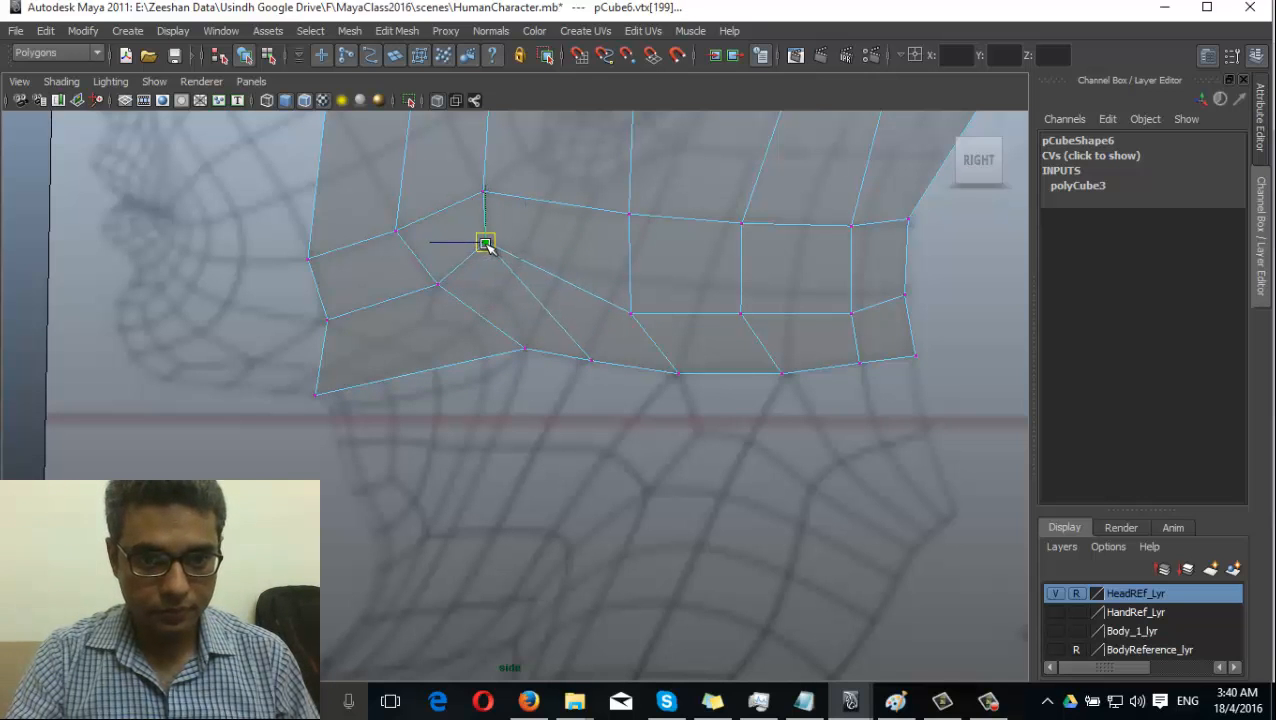
Reposition the three remaining inner vertices of the bottom inner row toward the neck to follow the reference jaw line
{"action": "middle_click_drag", "start_coordinate": [517, 312], "coordinate": [467, 367], "text": "alt"}
{"action": "right_click_drag", "start_coordinate": [467, 367], "coordinate": [604, 370], "text": "alt"}
{"action": "left_click", "coordinate": [599, 367]}
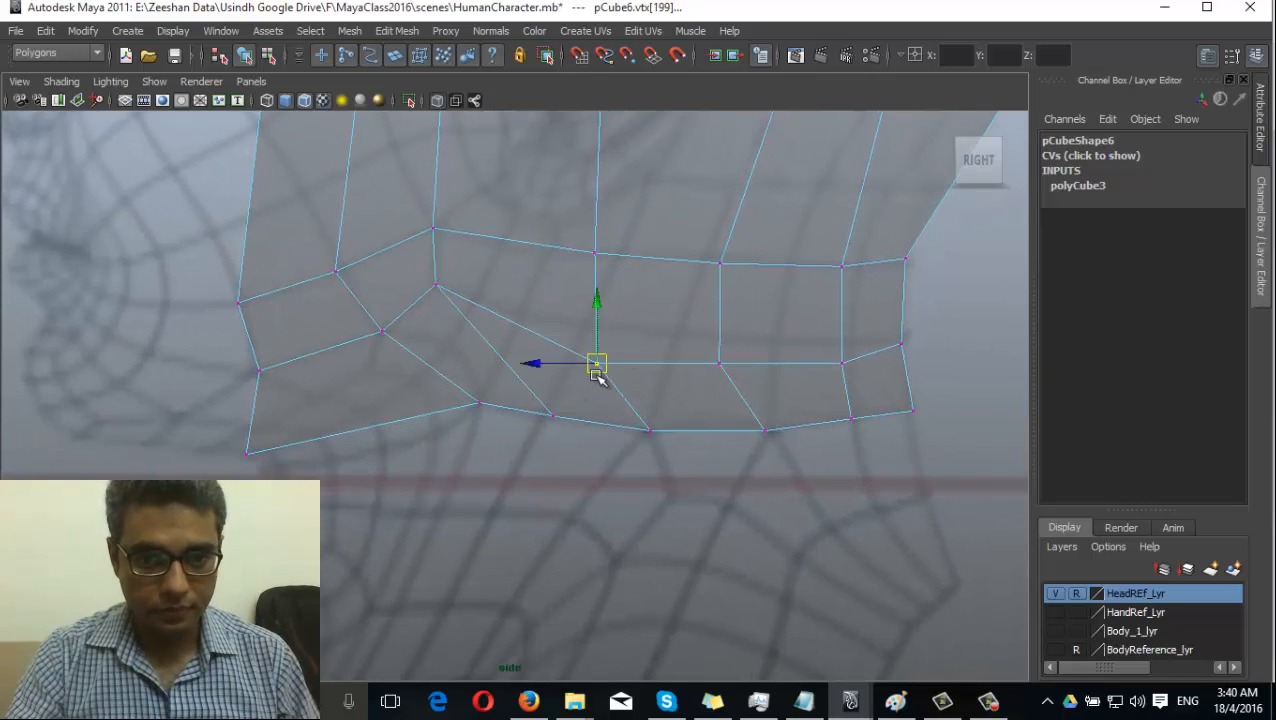
{"action": "left_click_drag", "start_coordinate": [598, 367], "coordinate": [592, 322]}
{"action": "left_click", "coordinate": [719, 362]}
{"action": "left_click_drag", "start_coordinate": [719, 362], "coordinate": [674, 339]}
{"action": "left_click", "coordinate": [842, 362]}
{"action": "mouse_move", "coordinate": [842, 362]}
{"action": "left_mouse_down"}
{"action": "mouse_move", "coordinate": [775, 340]}
{"action": "mouse_move", "coordinate": [883, 347]}
{"action": "mouse_move", "coordinate": [858, 350]}
{"action": "left_mouse_up"}
Fine-tune the two rear inner vertices of the row below the ear to match the reference neck lines
{"action": "middle_click_drag", "start_coordinate": [858, 350], "coordinate": [680, 578], "text": "alt"}
{"action": "left_click_drag", "start_coordinate": [650, 509], "coordinate": [646, 509]}
{"action": "mouse_move", "coordinate": [691, 486]}
{"action": "left_mouse_down"}
{"action": "mouse_move", "coordinate": [718, 484]}
{"action": "mouse_move", "coordinate": [698, 484]}
{"action": "left_mouse_up"}
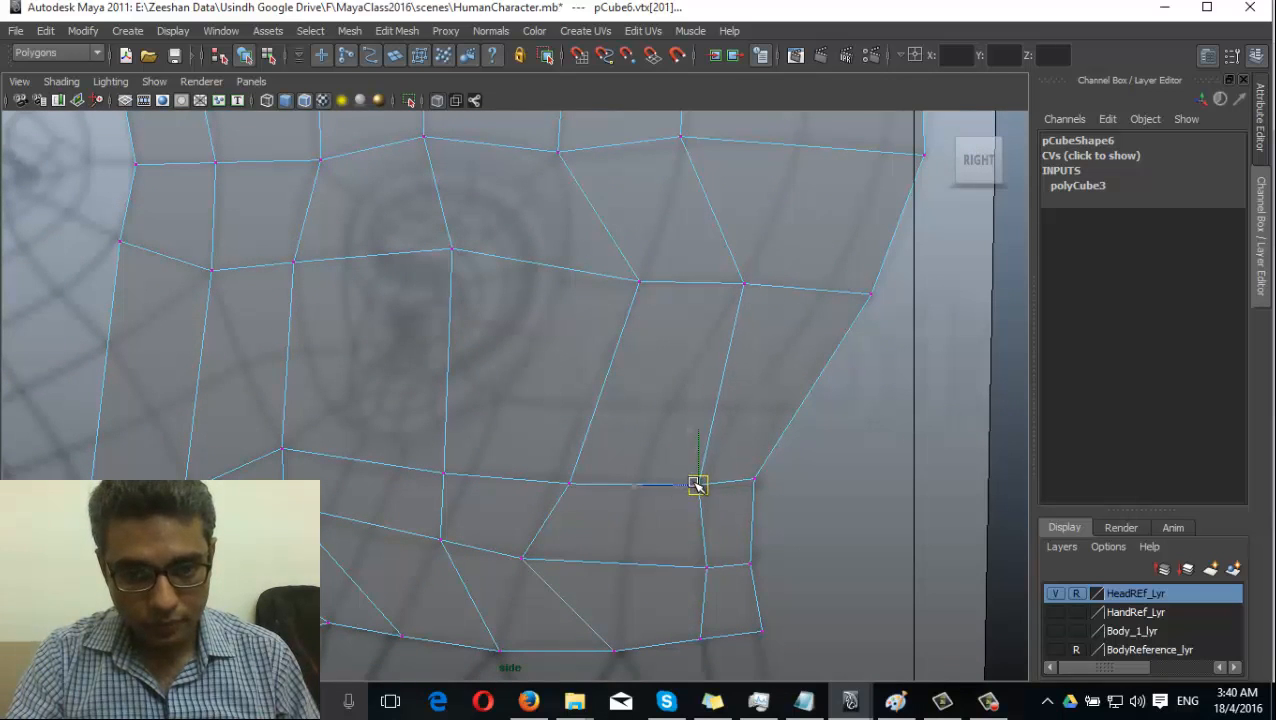
Move the two inner vertices behind the ear forward so their vertical edges follow the reference around the ear
{"action": "scroll", "coordinate": [701, 472], "scroll_direction": "up", "scroll_amount": 1}
{"action": "scroll", "coordinate": [792, 432], "scroll_direction": "down", "scroll_amount": 2}
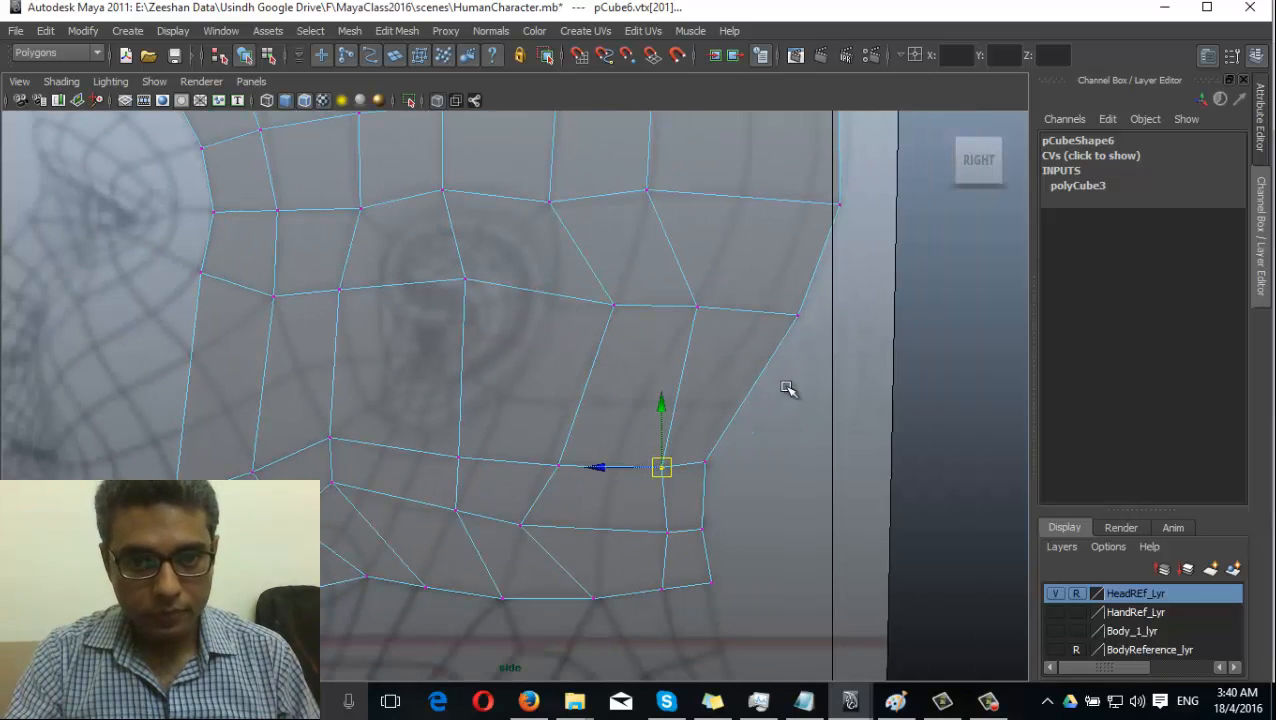
{"action": "middle_click_drag", "start_coordinate": [755, 375], "coordinate": [746, 347], "text": "alt"}
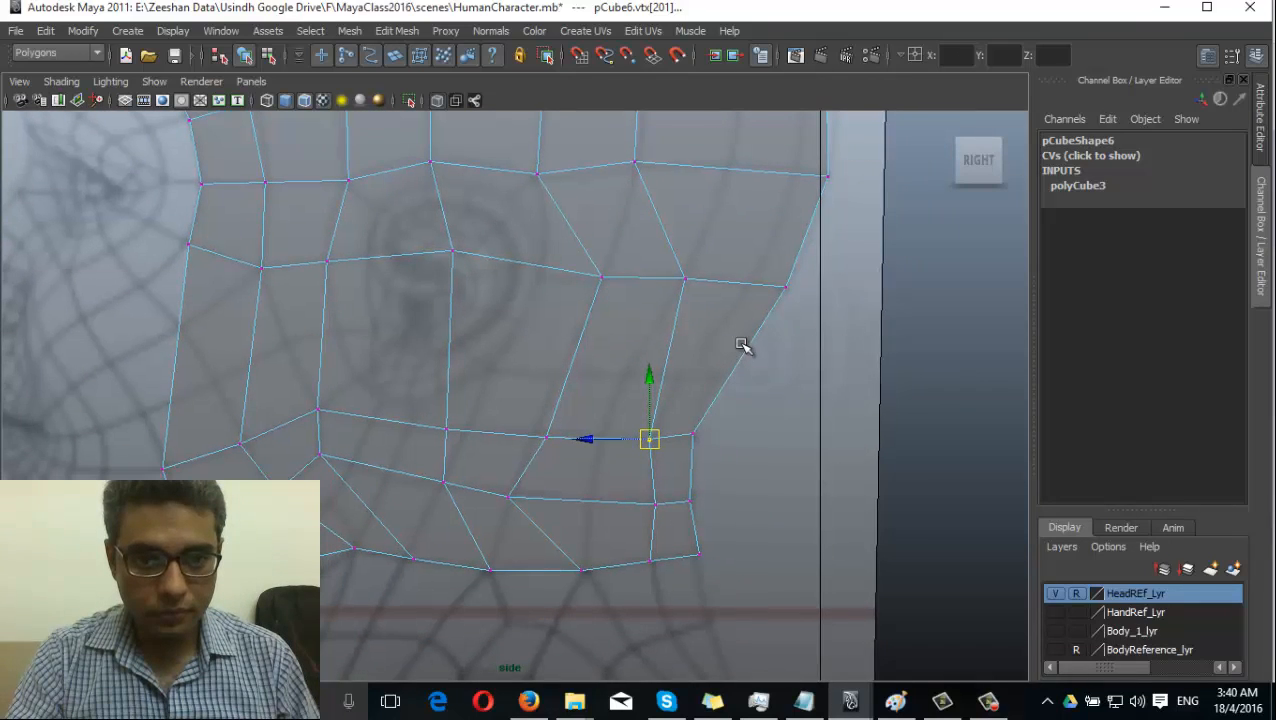
{"action": "middle_click_drag", "start_coordinate": [651, 360], "coordinate": [729, 305], "text": "alt"}
{"action": "scroll", "coordinate": [708, 280], "scroll_direction": "up", "scroll_amount": 2}
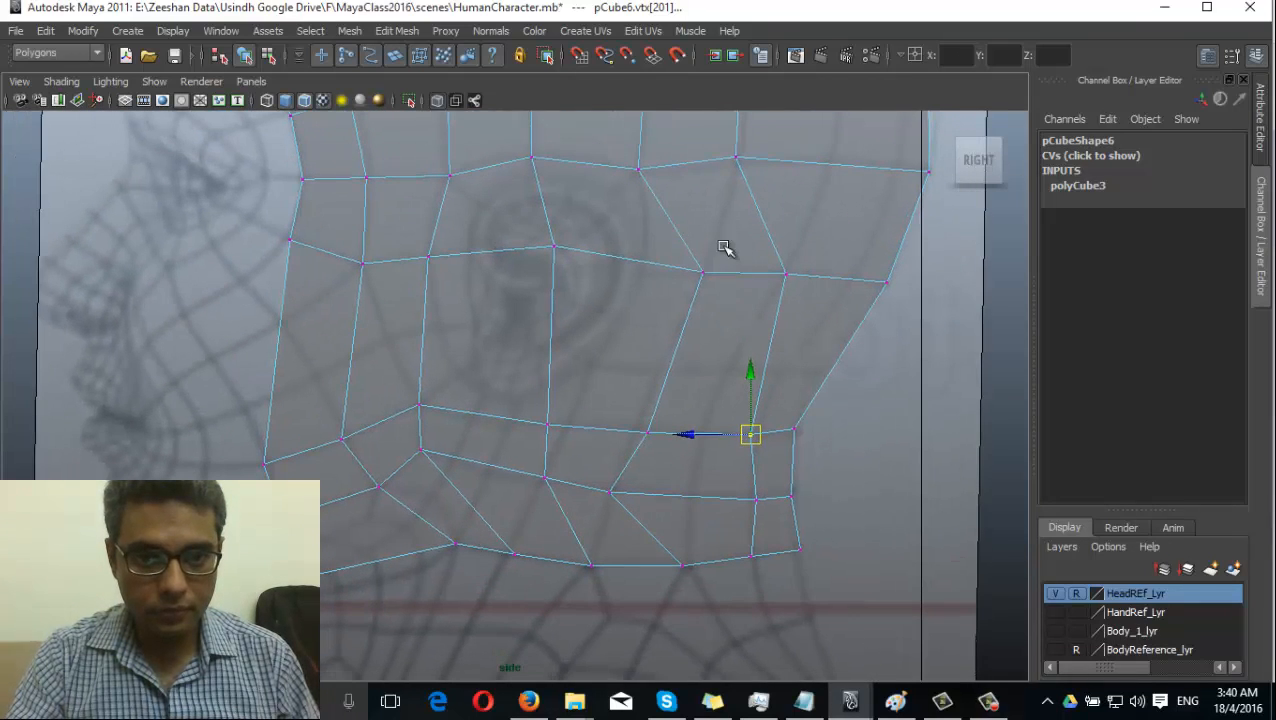
{"action": "left_click", "coordinate": [703, 273]}
{"action": "left_click_drag", "start_coordinate": [703, 273], "coordinate": [641, 273]}
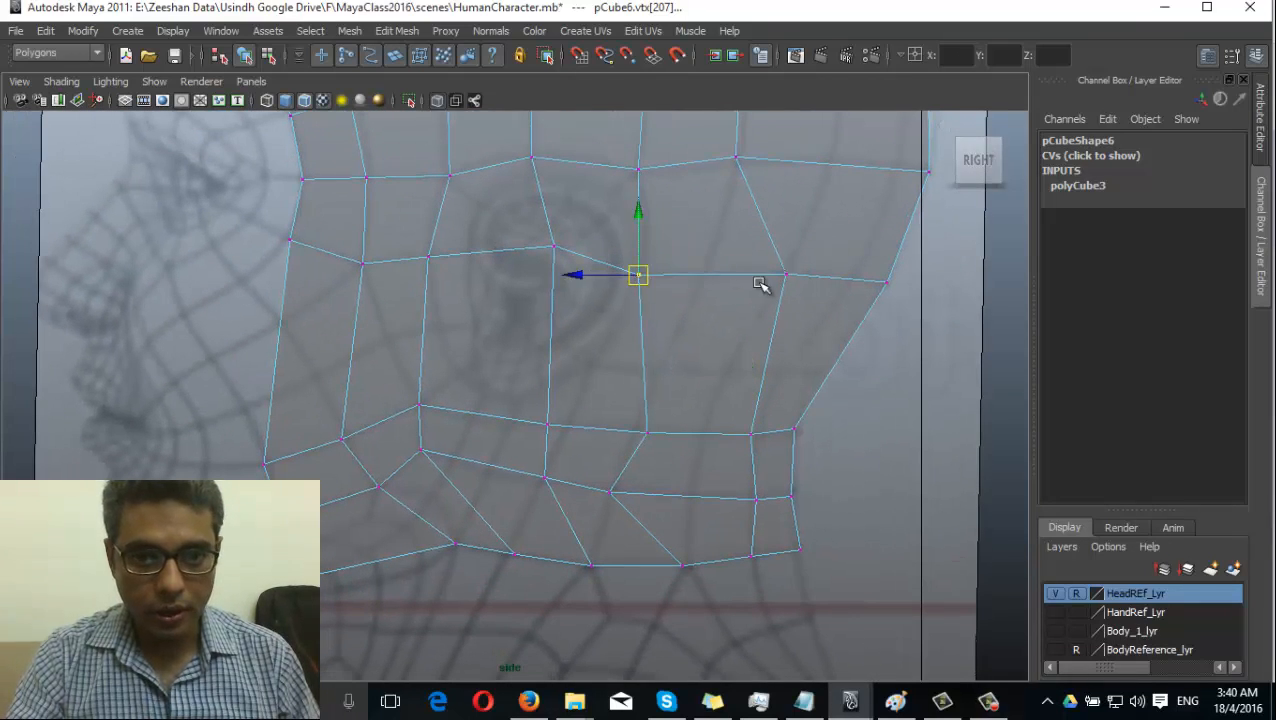
{"action": "left_click", "coordinate": [786, 276]}
{"action": "left_click_drag", "start_coordinate": [786, 276], "coordinate": [704, 277]}
{"action": "middle_click_drag", "start_coordinate": [770, 274], "coordinate": [701, 469], "text": "alt"}
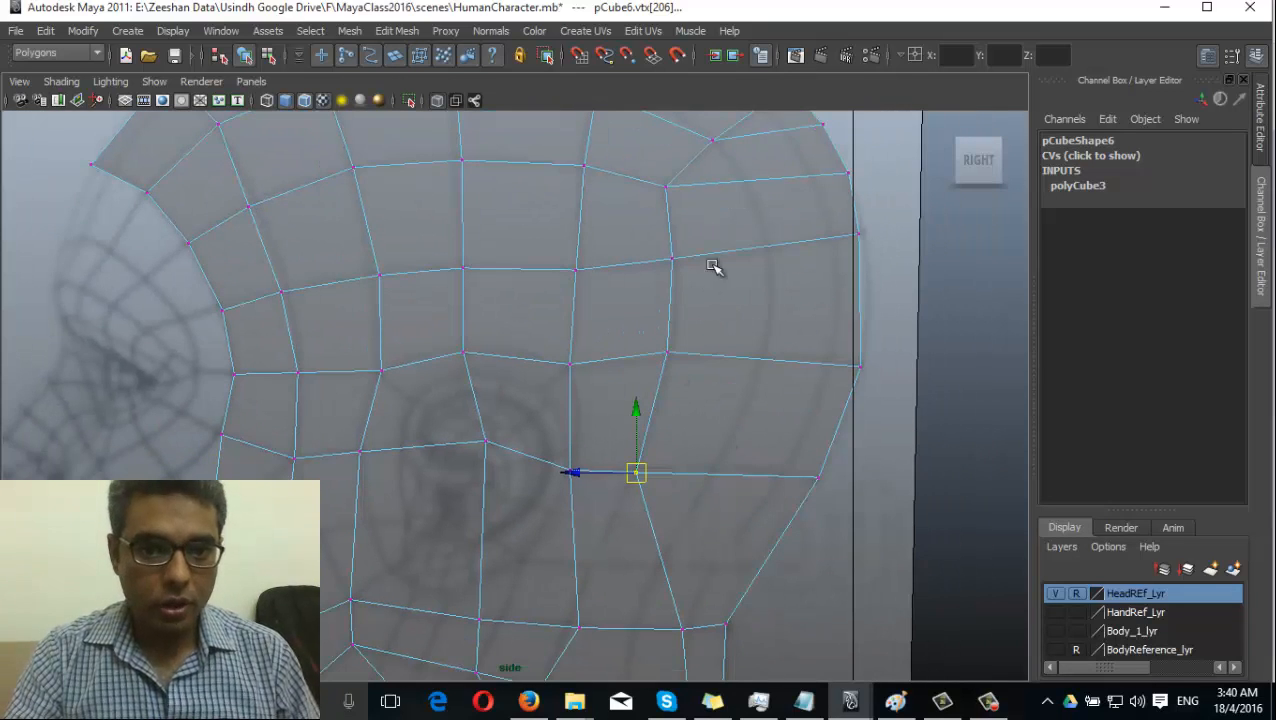
Move the three inner vertices of the row below the ear forward to follow the slanted reference neck lines
{"action": "middle_click_drag", "start_coordinate": [624, 441], "coordinate": [709, 246], "text": "alt"}
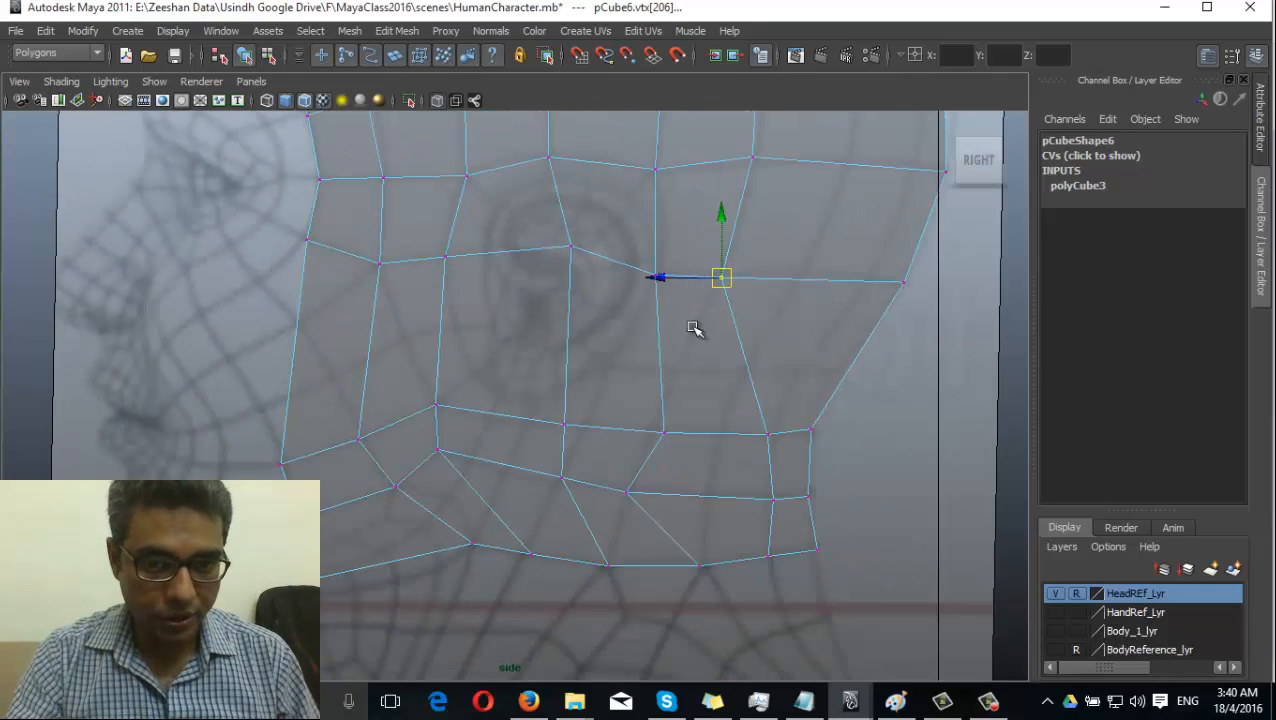
{"action": "left_click", "coordinate": [661, 434]}
{"action": "left_click_drag", "start_coordinate": [661, 434], "coordinate": [528, 426]}
{"action": "left_click", "coordinate": [565, 425]}
{"action": "left_click", "coordinate": [767, 433]}
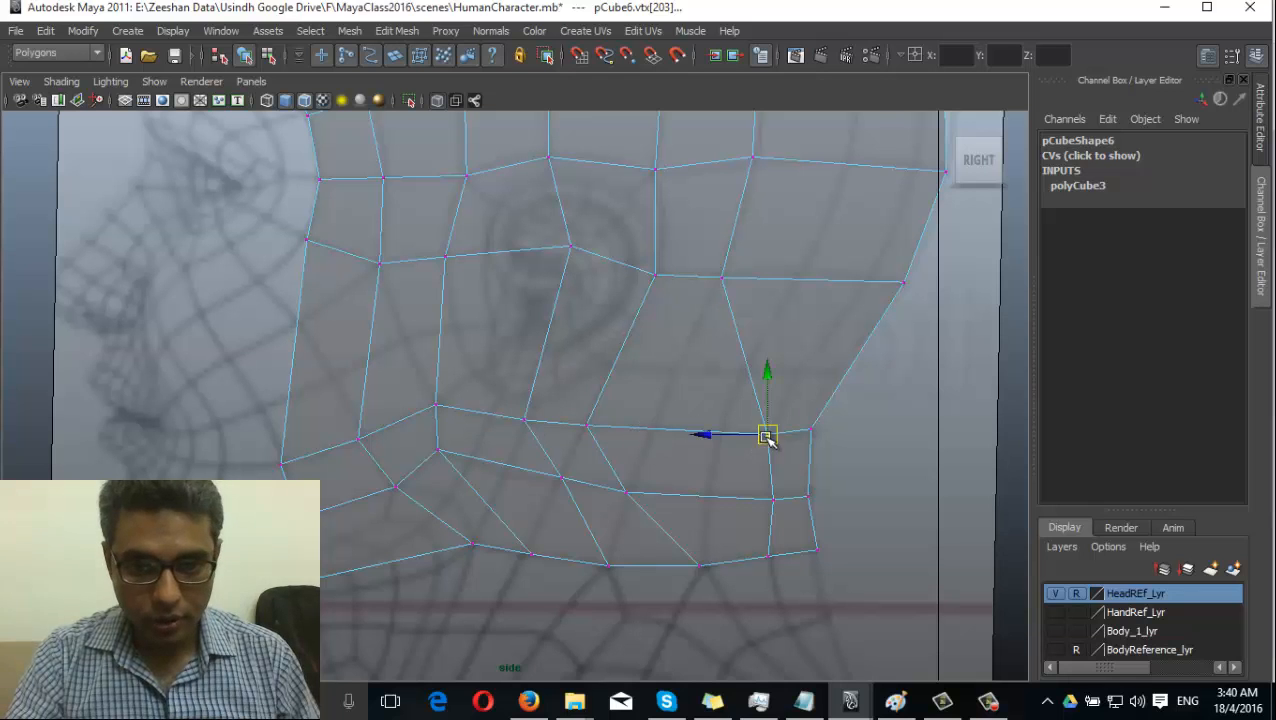
{"action": "left_click_drag", "start_coordinate": [767, 433], "coordinate": [657, 438]}
Move two inner vertices of the second-lowest row forward so their edges continue the slanted lines from above
{"action": "middle_click_drag", "start_coordinate": [574, 441], "coordinate": [621, 285], "text": "alt"}
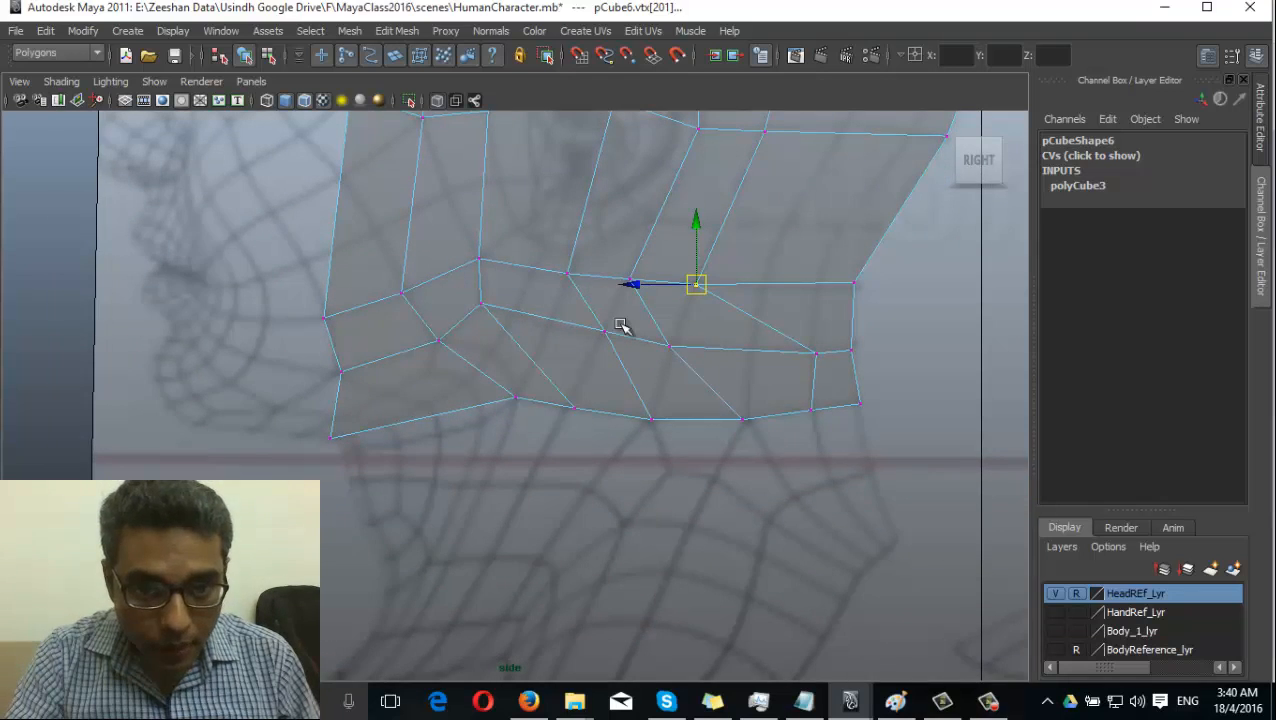
{"action": "left_click", "coordinate": [606, 331]}
{"action": "left_click_drag", "start_coordinate": [603, 331], "coordinate": [548, 330]}
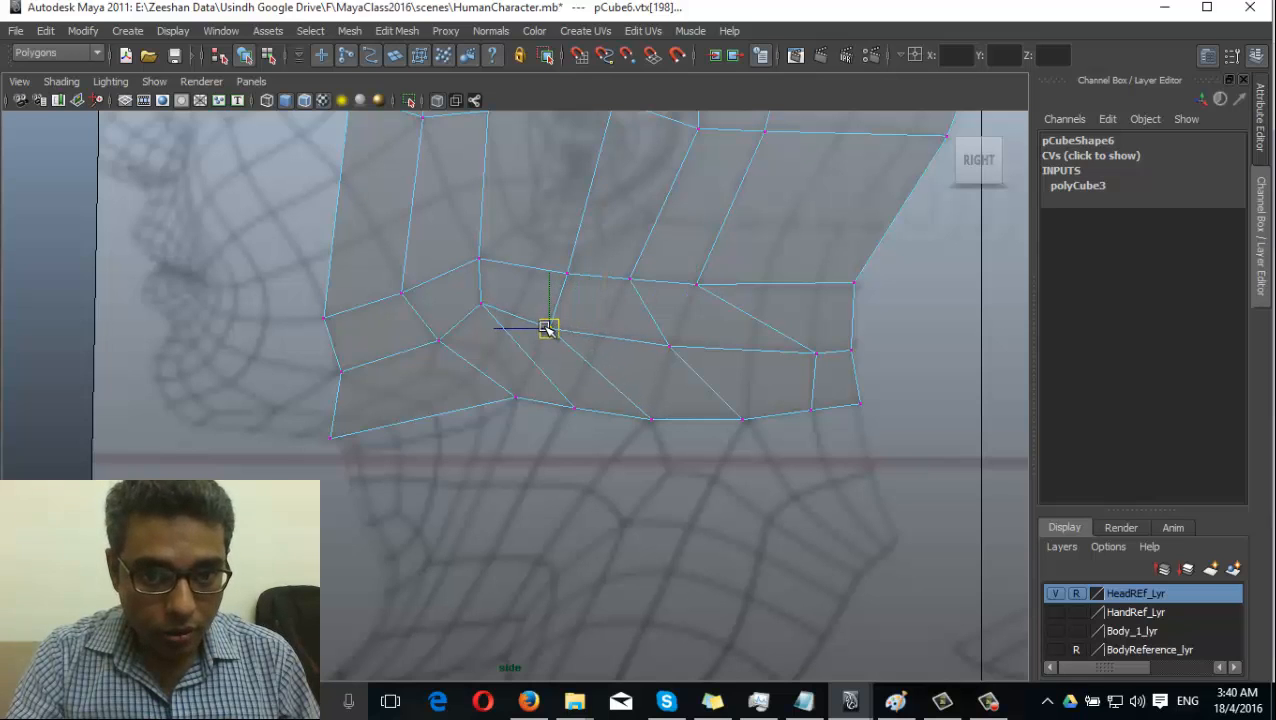
{"action": "left_click", "coordinate": [670, 345]}
{"action": "left_click_drag", "start_coordinate": [670, 345], "coordinate": [600, 337]}
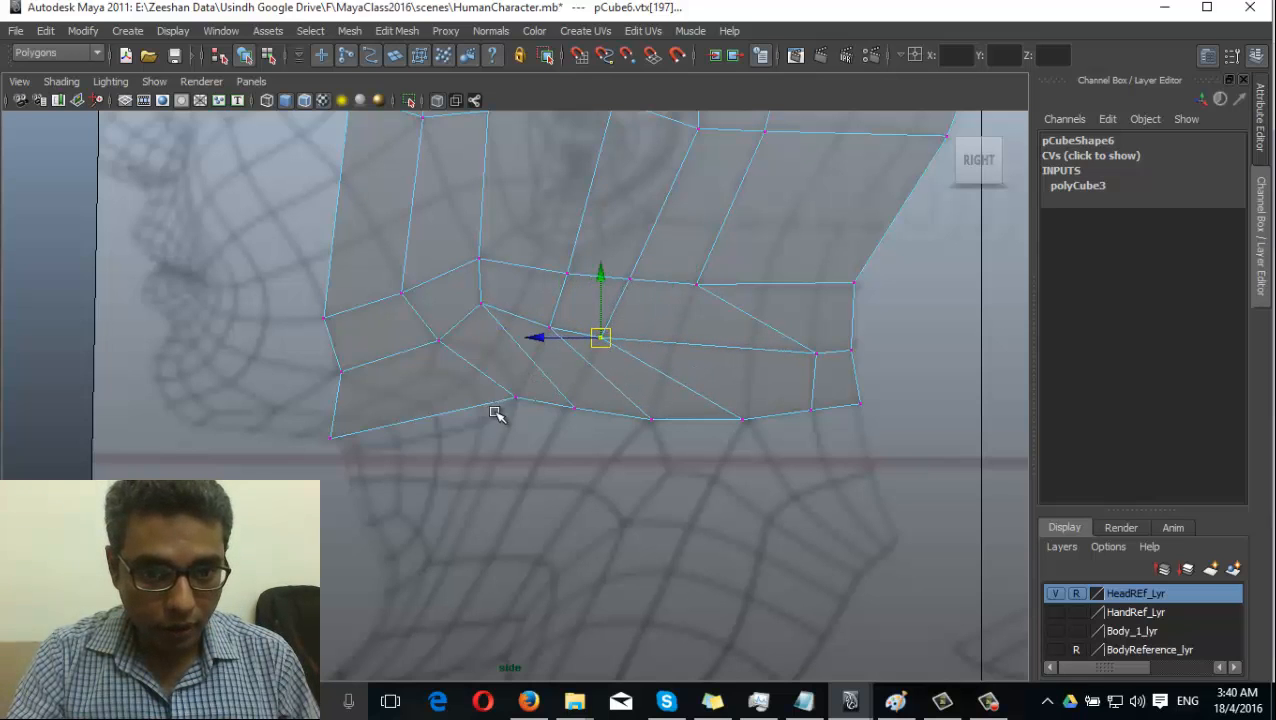
Move the first two inner vertices of the mesh's bottom edge forward under the jaw
{"action": "left_click", "coordinate": [513, 398]}
{"action": "left_click_drag", "start_coordinate": [513, 398], "coordinate": [433, 410]}
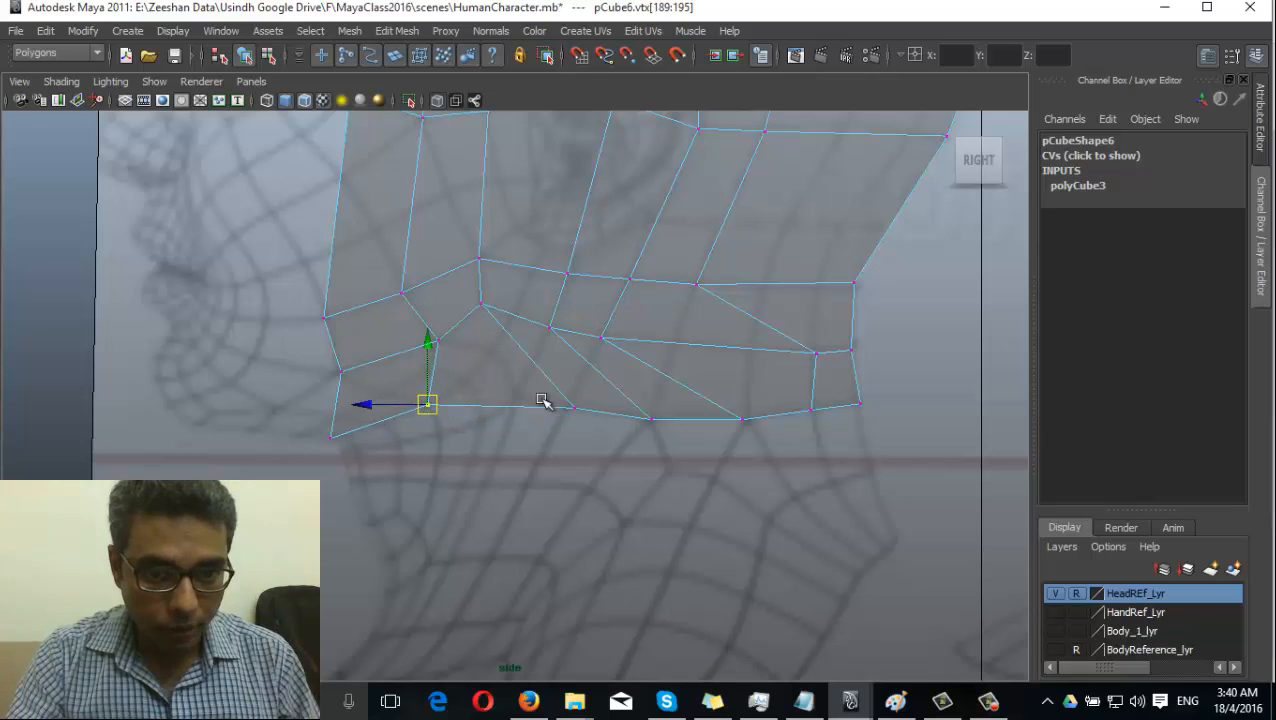
{"action": "left_click", "coordinate": [570, 408]}
{"action": "left_click_drag", "start_coordinate": [570, 408], "coordinate": [515, 398]}
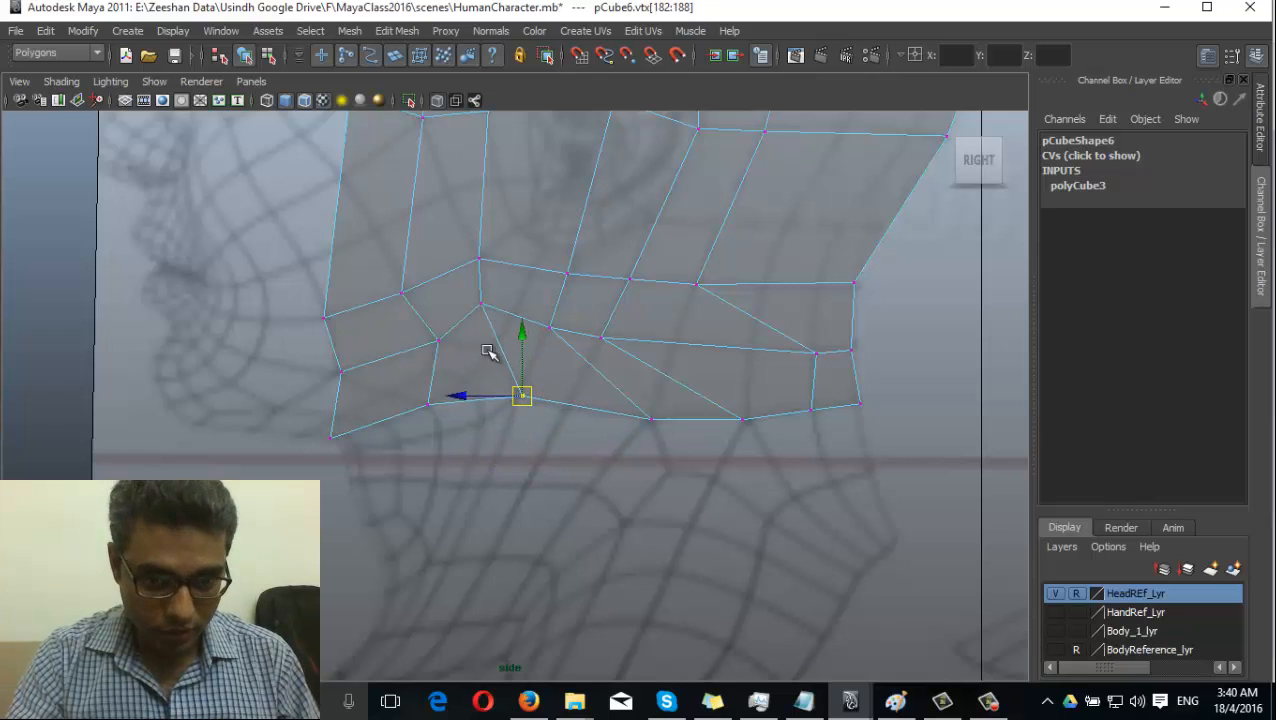
Shift the next two bottom edge vertices forward along the reference neck lines and realign the vertex in front of them
{"action": "left_click", "coordinate": [650, 418]}
{"action": "left_click_drag", "start_coordinate": [650, 418], "coordinate": [483, 420]}
{"action": "left_click", "coordinate": [519, 396]}
{"action": "left_click", "coordinate": [564, 407]}
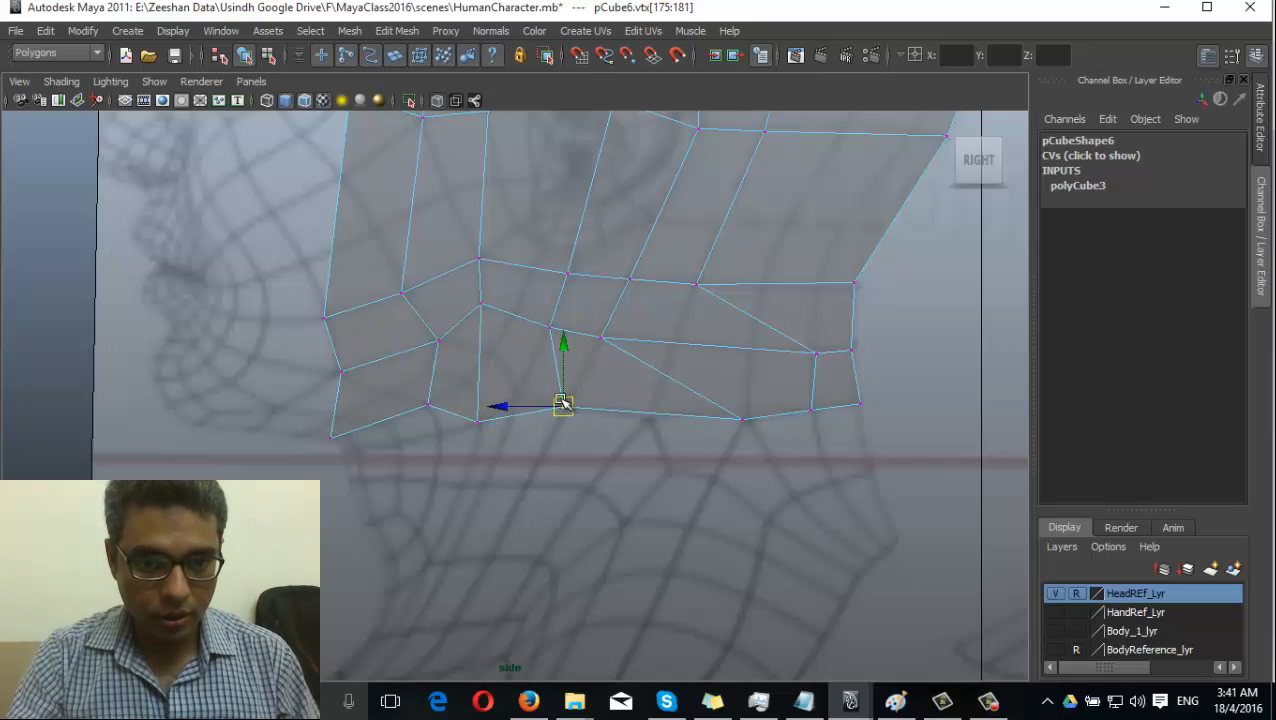
{"action": "left_click_drag", "start_coordinate": [564, 407], "coordinate": [517, 398]}
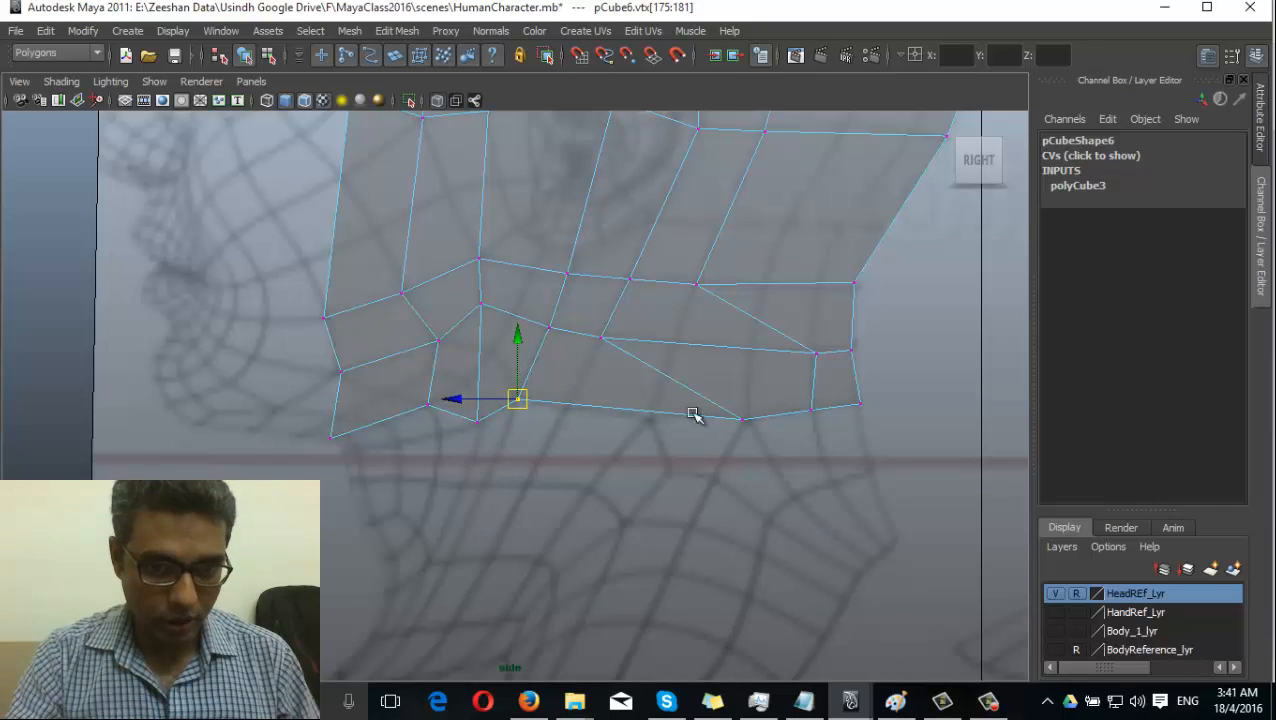
{"action": "left_click", "coordinate": [740, 418]}
{"action": "left_click_drag", "start_coordinate": [740, 418], "coordinate": [568, 404]}
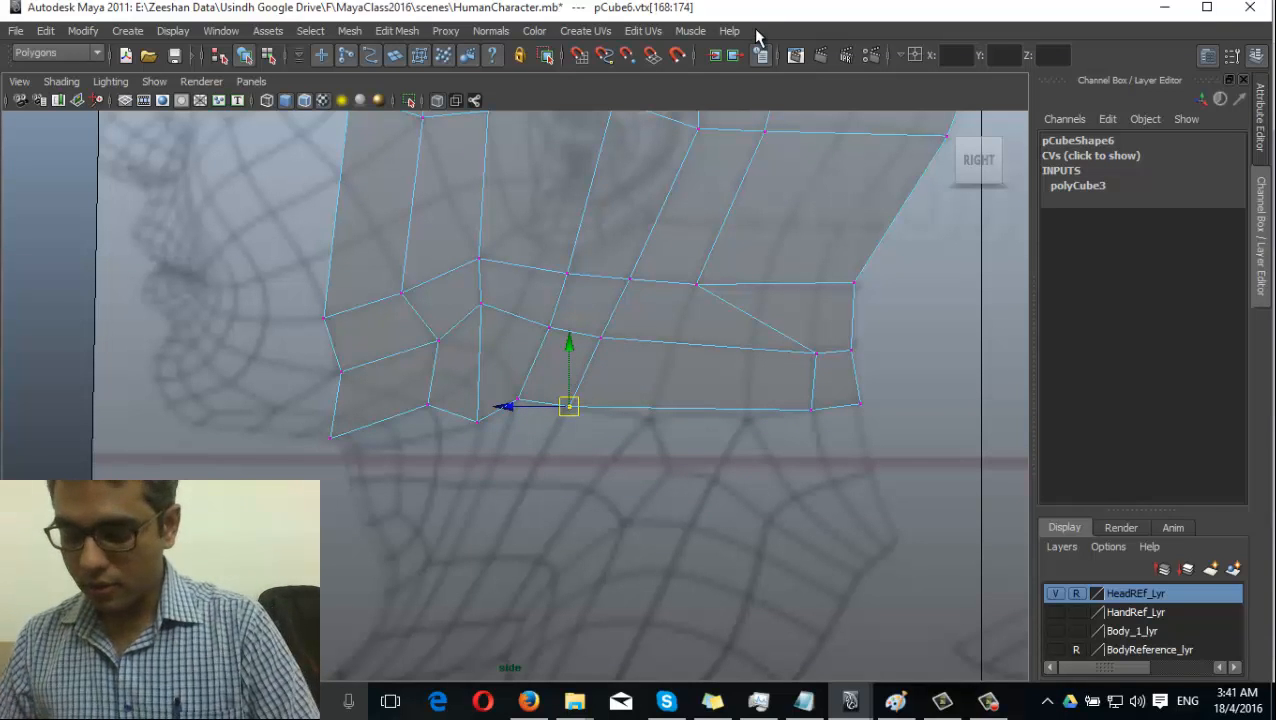
Move the rearmost inner vertices of the two lowest rows forward to continue the slanted neck edge
{"action": "left_click", "coordinate": [816, 356]}
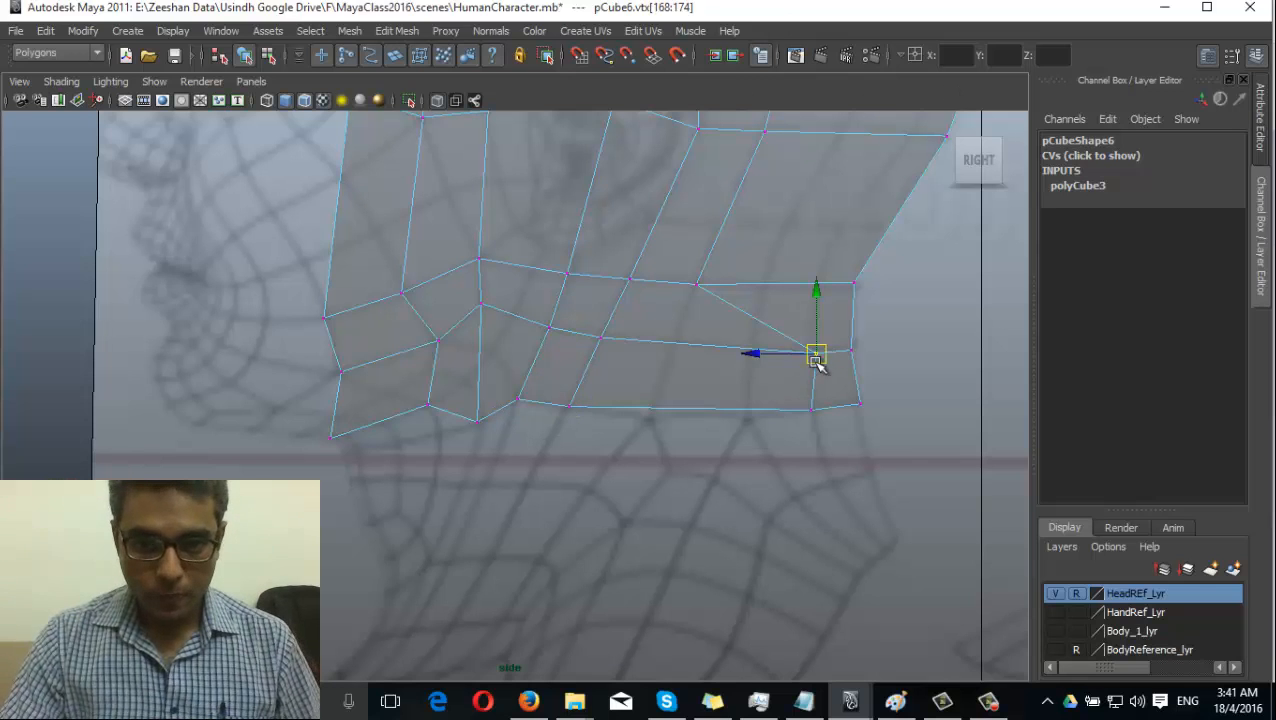
{"action": "left_click_drag", "start_coordinate": [816, 356], "coordinate": [678, 341]}
{"action": "left_click", "coordinate": [810, 408]}
{"action": "left_click_drag", "start_coordinate": [745, 409], "coordinate": [612, 416]}
Examine the whole side profile of the head mesh against the reference image
{"action": "scroll", "coordinate": [730, 420], "scroll_direction": "up", "scroll_amount": 1}
{"action": "scroll", "coordinate": [712, 385], "scroll_direction": "down", "scroll_amount": 6}
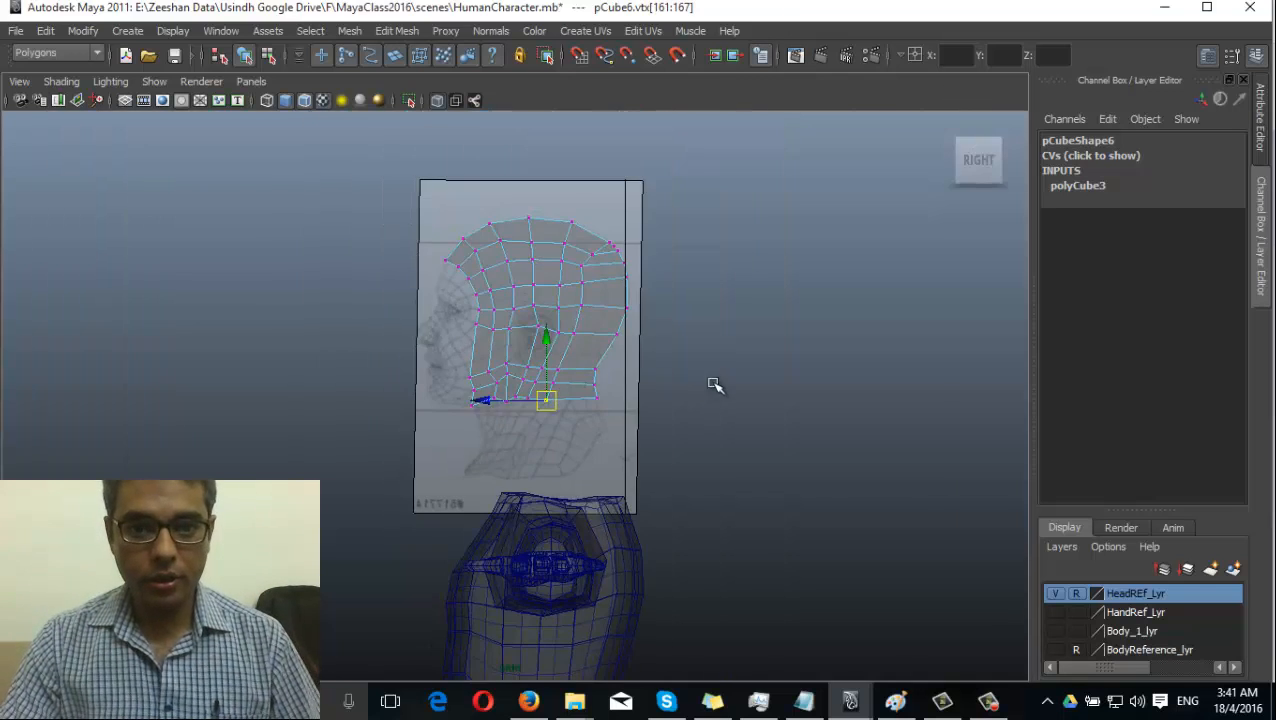
{"action": "scroll", "coordinate": [689, 419], "scroll_direction": "up", "scroll_amount": 3}
{"action": "scroll", "coordinate": [716, 367], "scroll_direction": "up", "scroll_amount": 5}
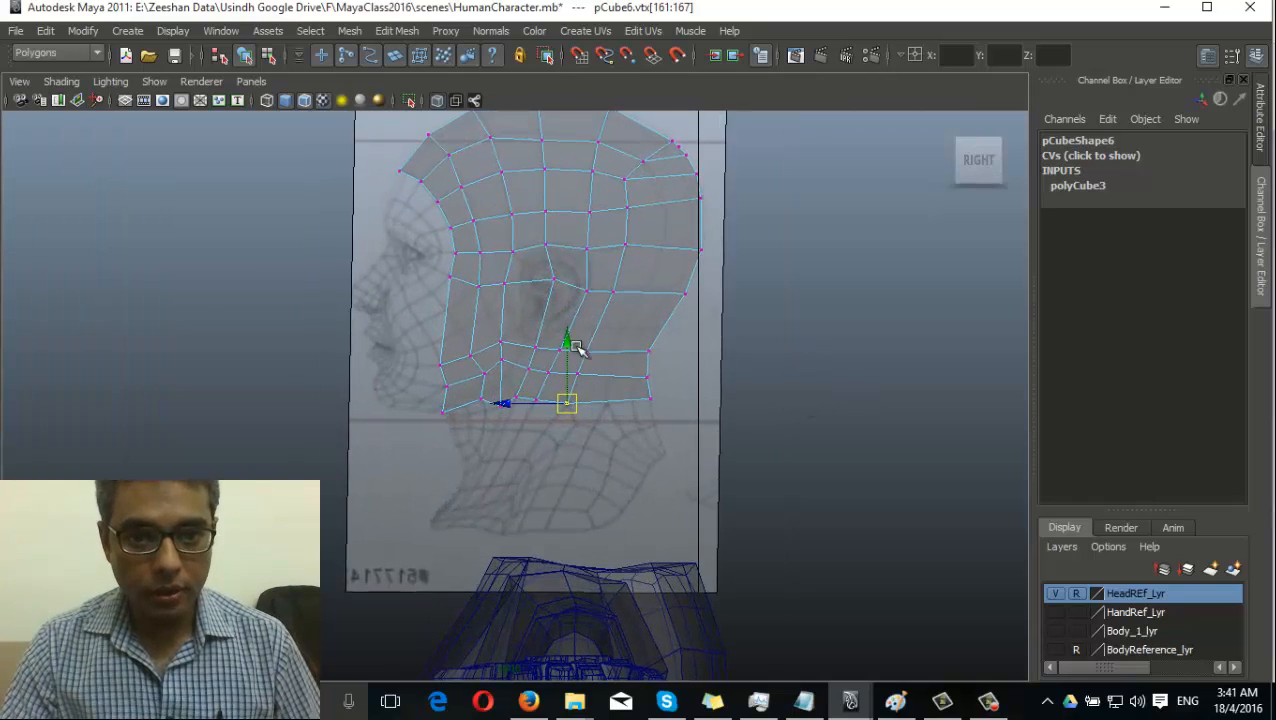
{"action": "scroll", "coordinate": [703, 447], "scroll_direction": "up", "scroll_amount": 1}
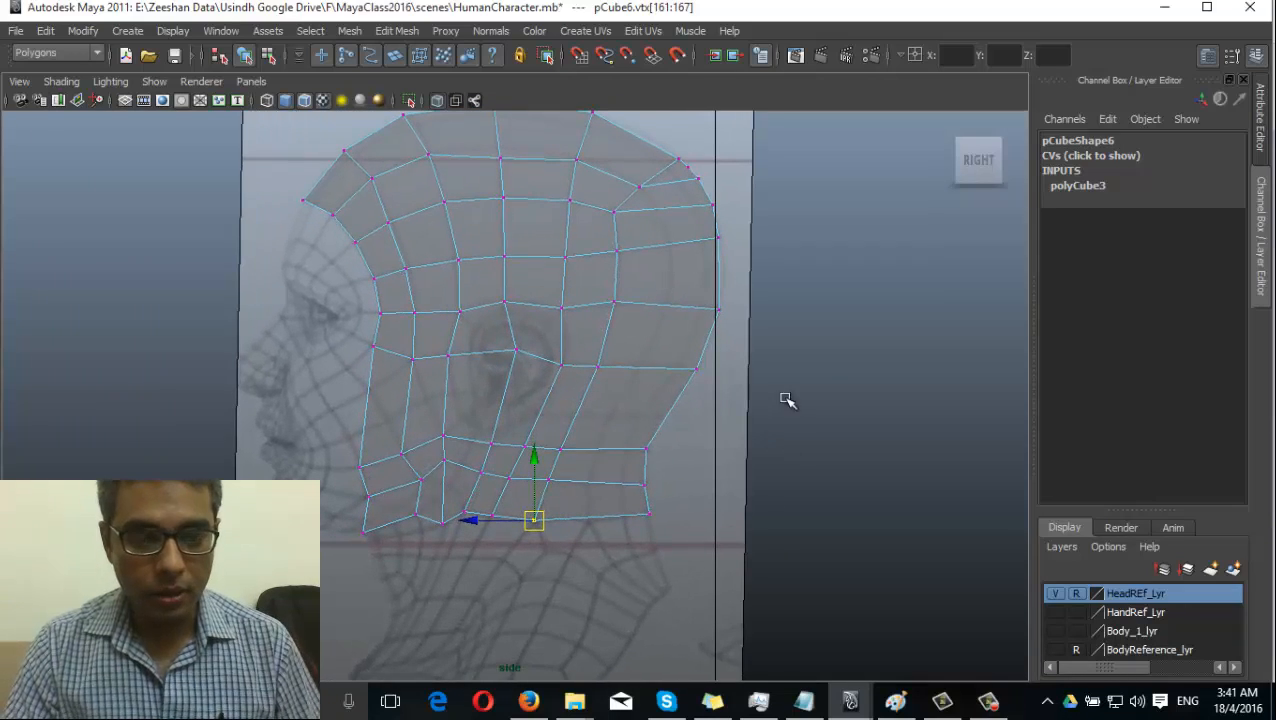
{"action": "scroll", "coordinate": [664, 410], "scroll_direction": "up", "scroll_amount": 2}
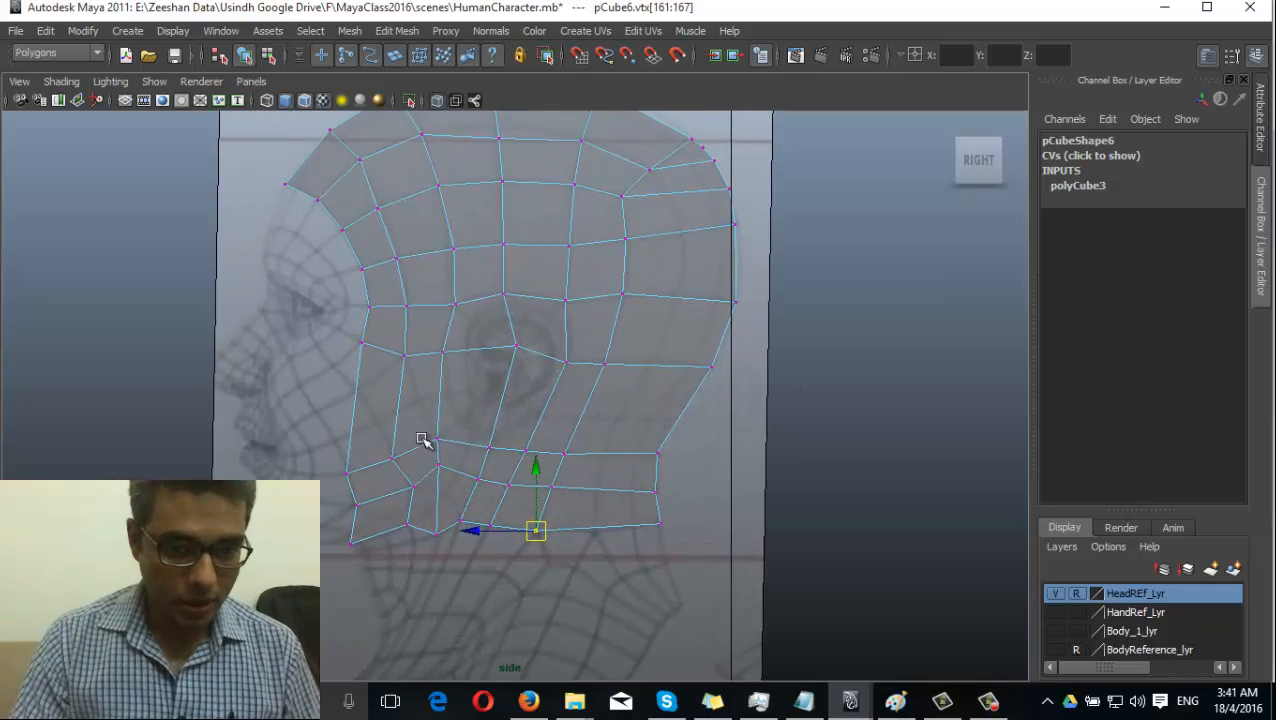
{"action": "scroll", "coordinate": [540, 447], "scroll_direction": "up", "scroll_amount": 1}
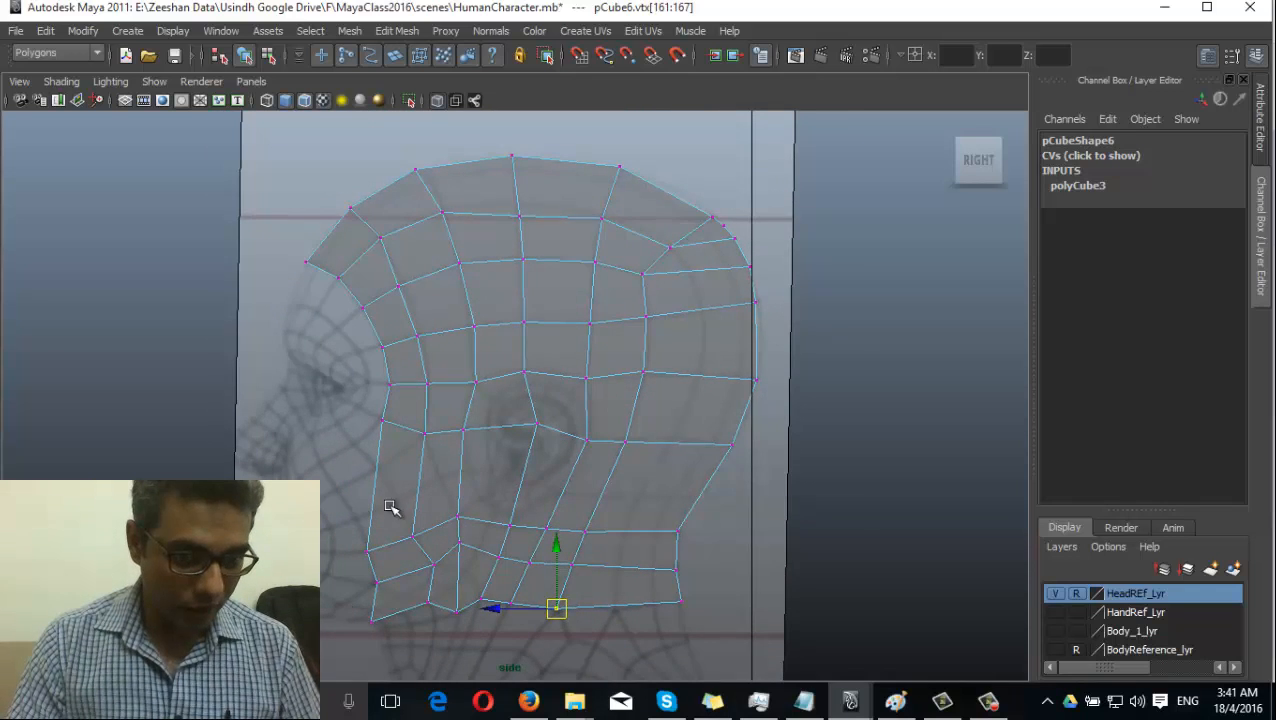
{"action": "middle_click_drag", "start_coordinate": [390, 508], "coordinate": [470, 376], "text": "alt"}
{"action": "middle_click_drag", "start_coordinate": [663, 303], "coordinate": [628, 358], "text": "alt"}
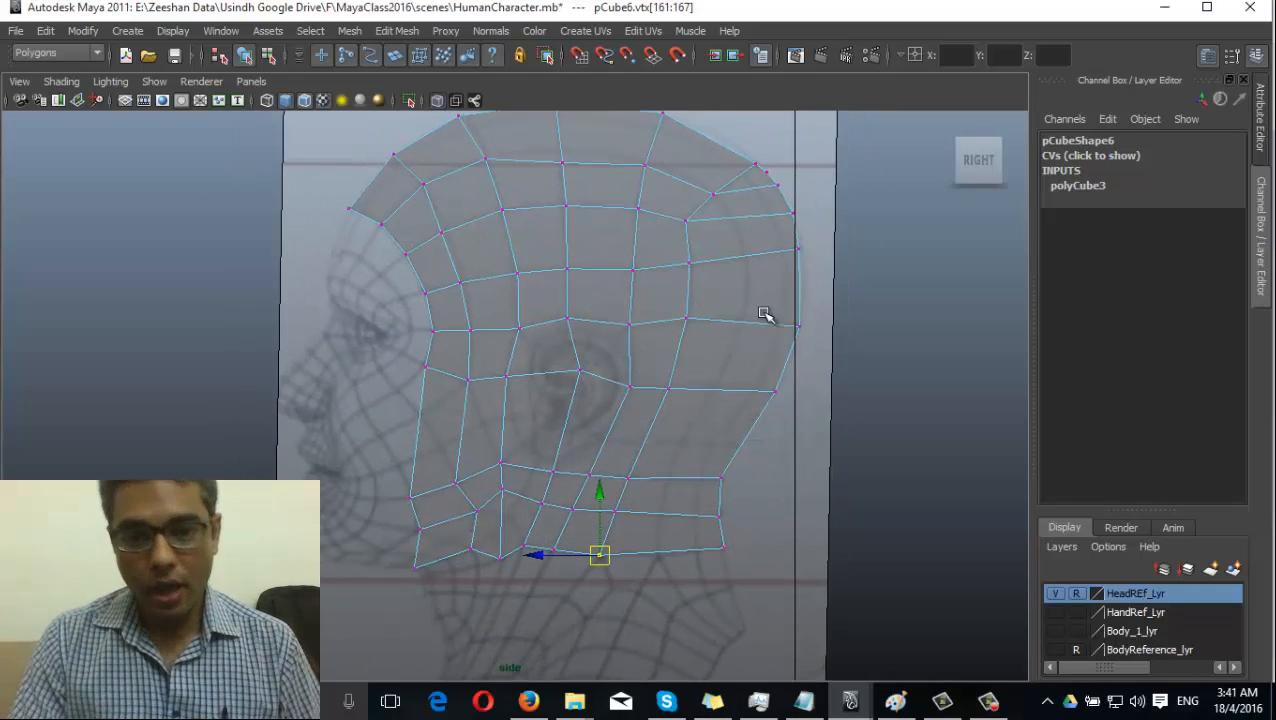
In the front view, lower the top vertices of the first column right of the centre line toward the reference head outline
{"action": "key", "text": "space"}
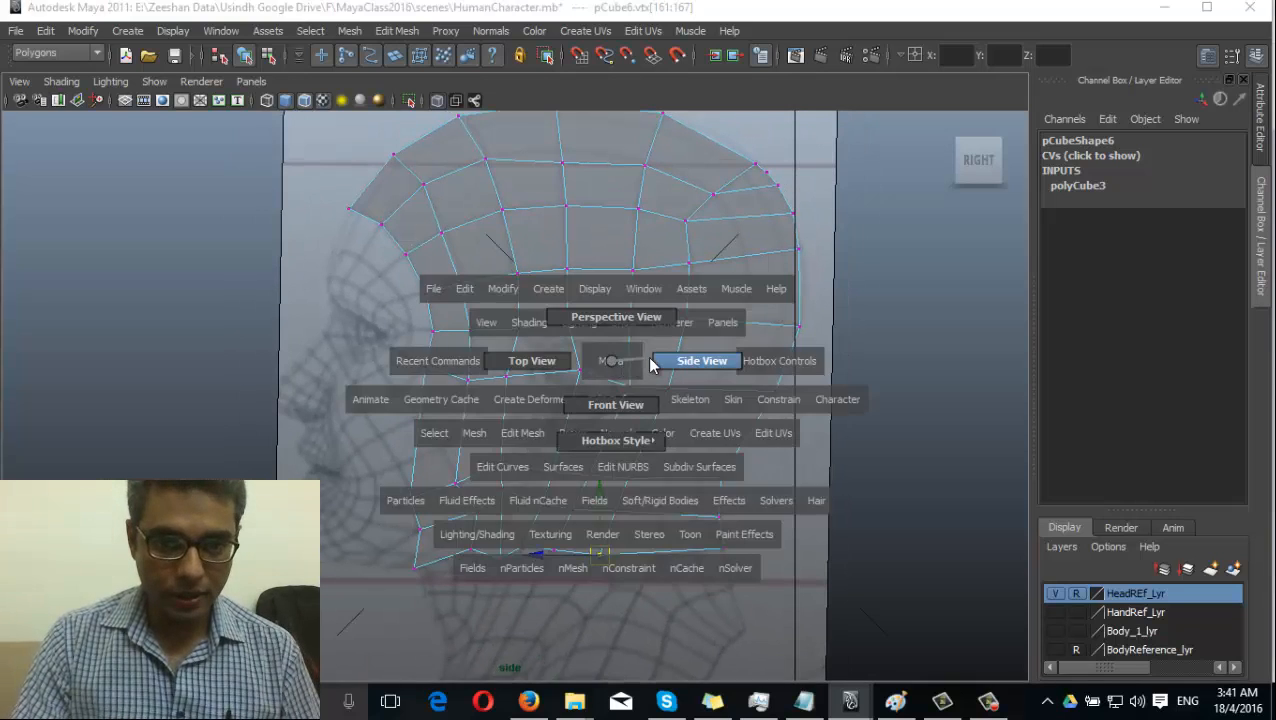
{"action": "key", "text": "space"}
{"action": "left_click_drag", "start_coordinate": [595, 444], "coordinate": [555, 307]}
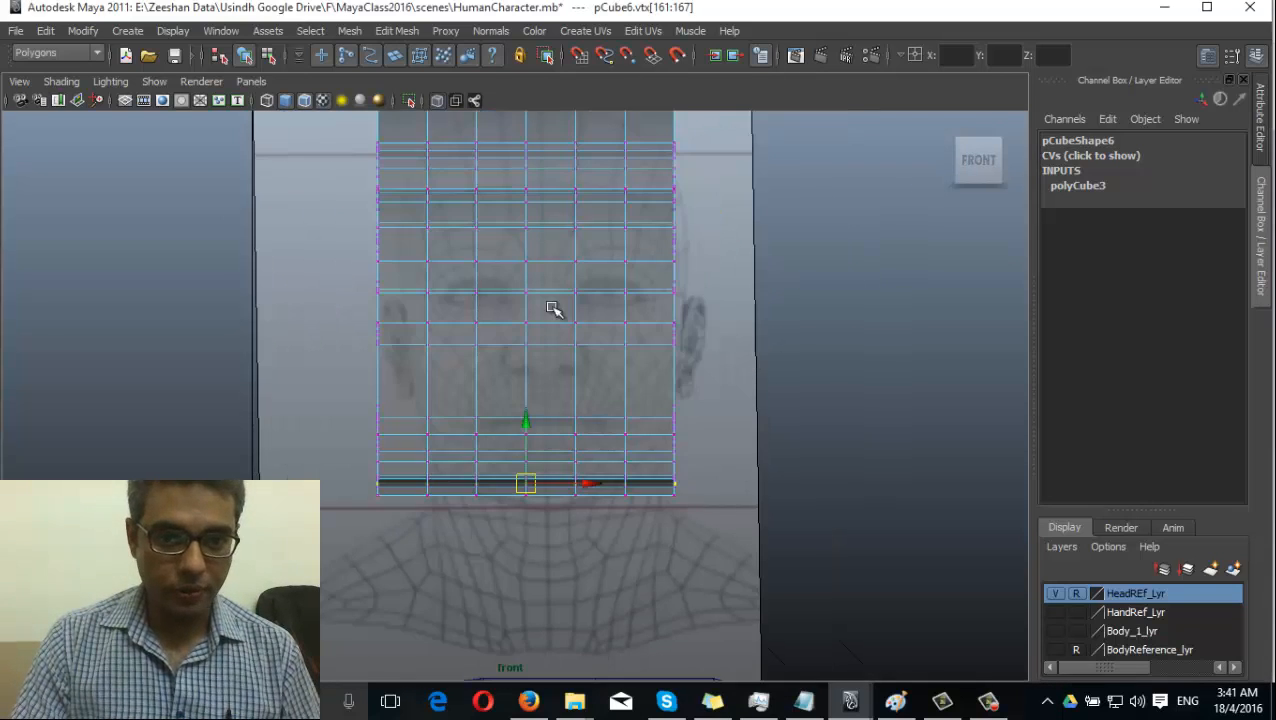
{"action": "middle_click_drag", "start_coordinate": [555, 307], "coordinate": [484, 421], "text": "alt"}
{"action": "right_click_drag", "start_coordinate": [484, 421], "coordinate": [612, 360], "text": "alt"}
{"action": "middle_click_drag", "start_coordinate": [591, 294], "coordinate": [527, 575], "text": "alt"}
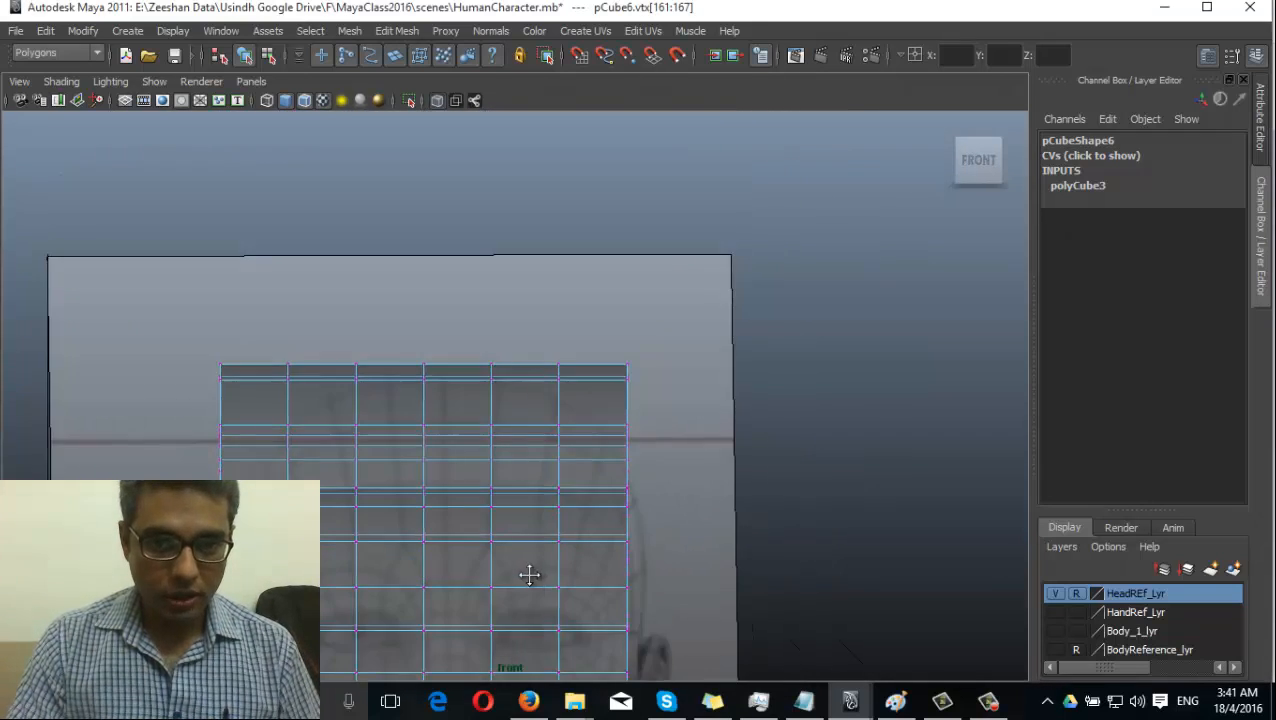
{"action": "right_click_drag", "start_coordinate": [527, 575], "coordinate": [862, 488], "text": "alt"}
{"action": "middle_click_drag", "start_coordinate": [442, 441], "coordinate": [522, 320], "text": "alt"}
{"action": "right_click_drag", "start_coordinate": [610, 395], "coordinate": [731, 390], "text": "alt"}
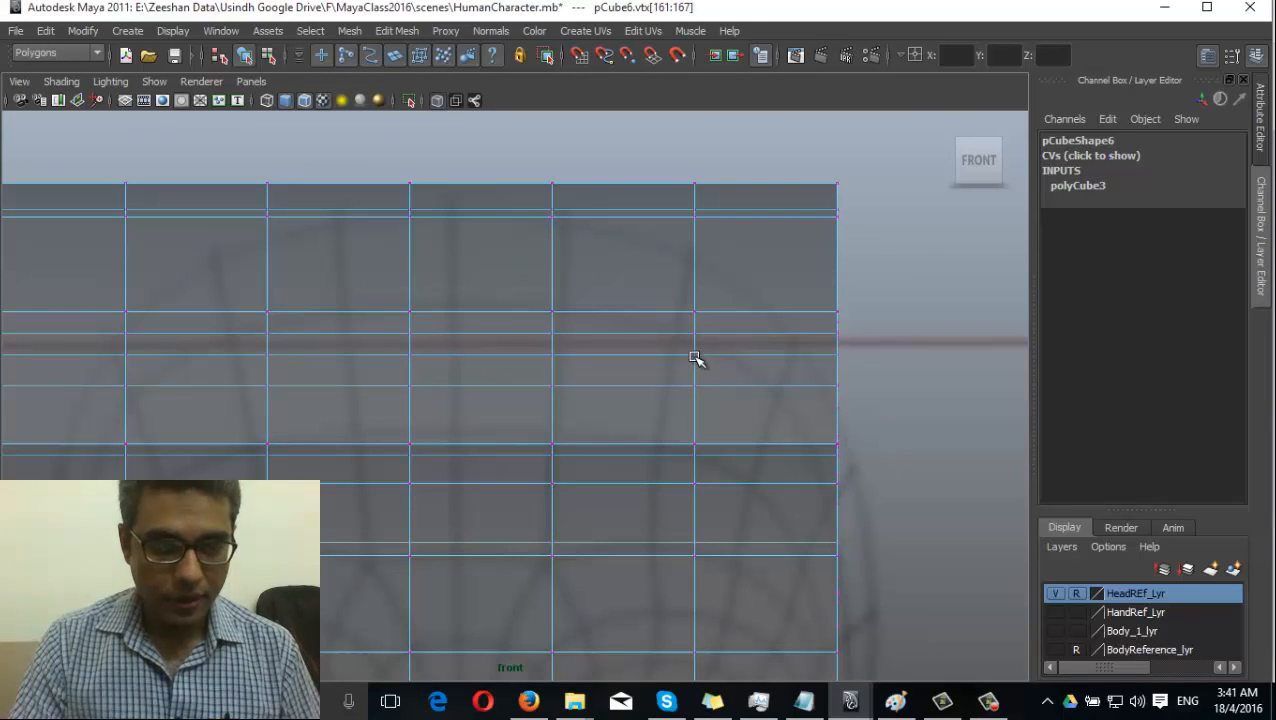
{"action": "left_click_drag", "start_coordinate": [516, 178], "coordinate": [558, 240]}
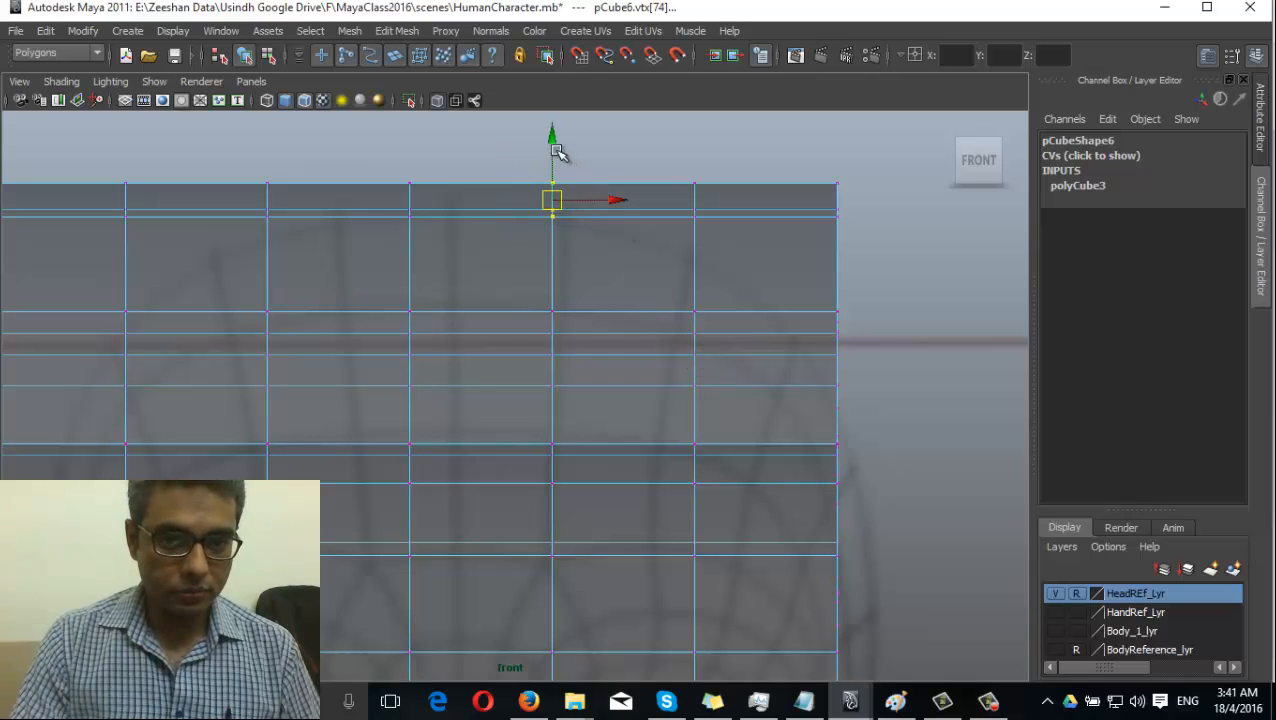
{"action": "mouse_move", "coordinate": [555, 140]}
{"action": "left_mouse_down"}
{"action": "mouse_move", "coordinate": [557, 72]}
{"action": "mouse_move", "coordinate": [558, 160]}
{"action": "left_mouse_up"}
{"action": "middle_click_drag", "start_coordinate": [546, 275], "coordinate": [576, 268], "text": "alt"}
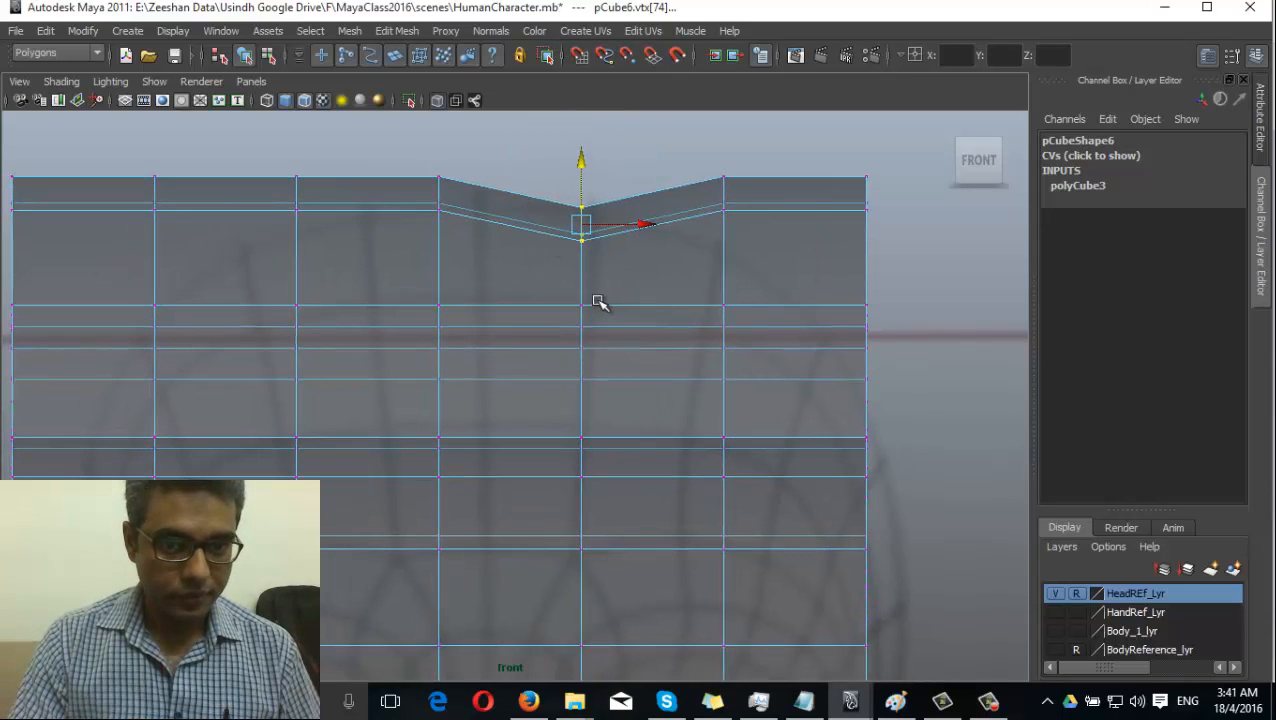
Inspect the lowered top vertices of the head mesh in the perspective view
{"action": "key", "text": "space"}
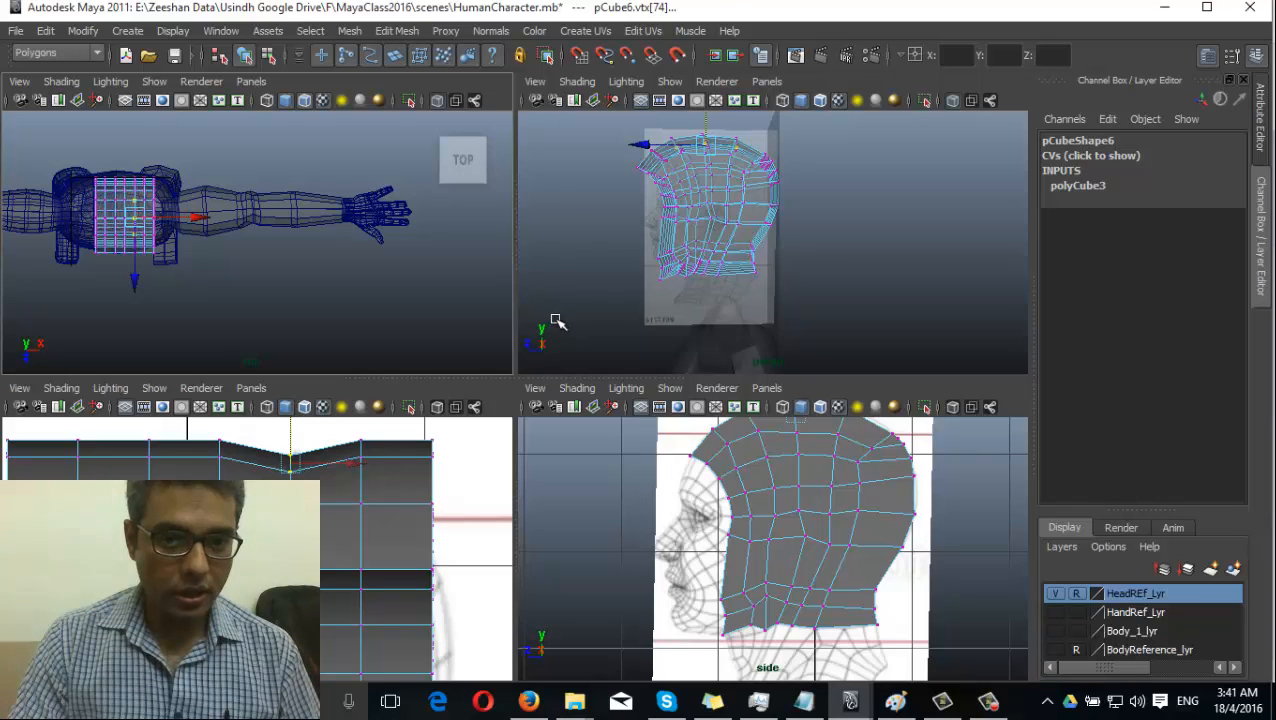
{"action": "middle_click_drag", "start_coordinate": [836, 494], "coordinate": [816, 580], "text": "alt"}
{"action": "right_click_drag", "start_coordinate": [760, 566], "coordinate": [918, 563], "text": "alt"}
{"action": "key", "text": "space"}
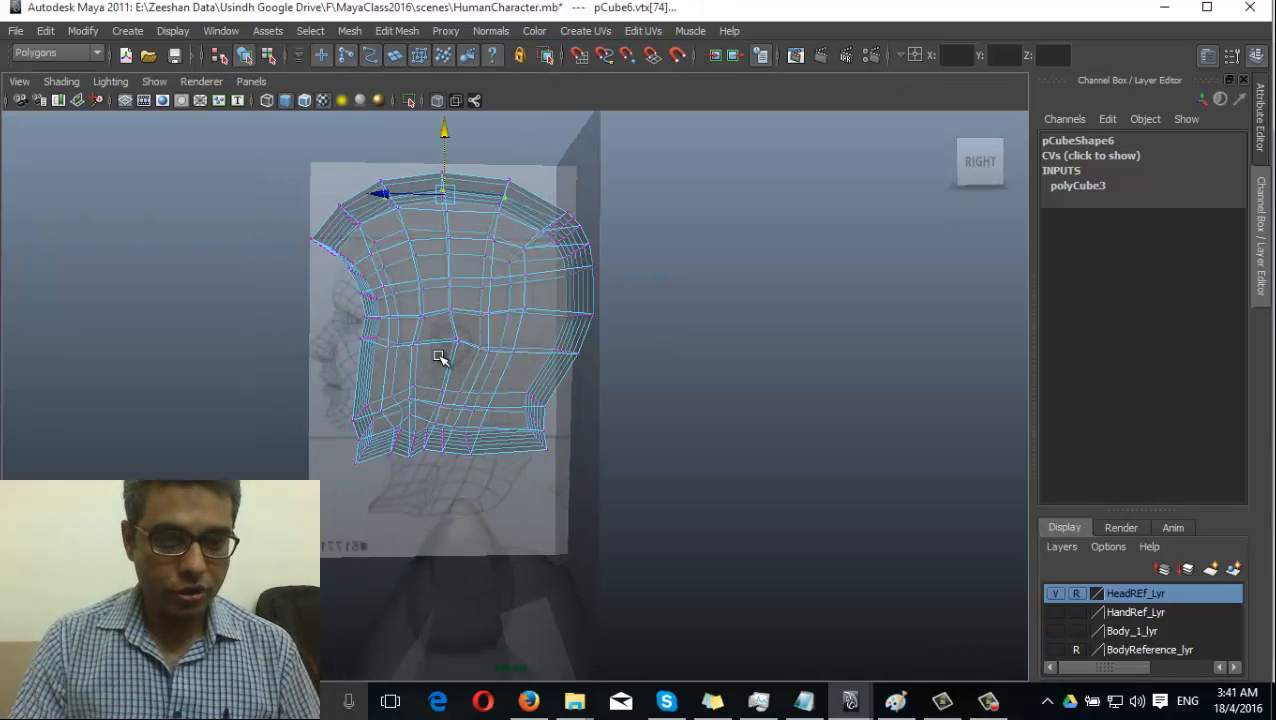
{"action": "key", "text": "space"}
{"action": "key", "text": "space"}
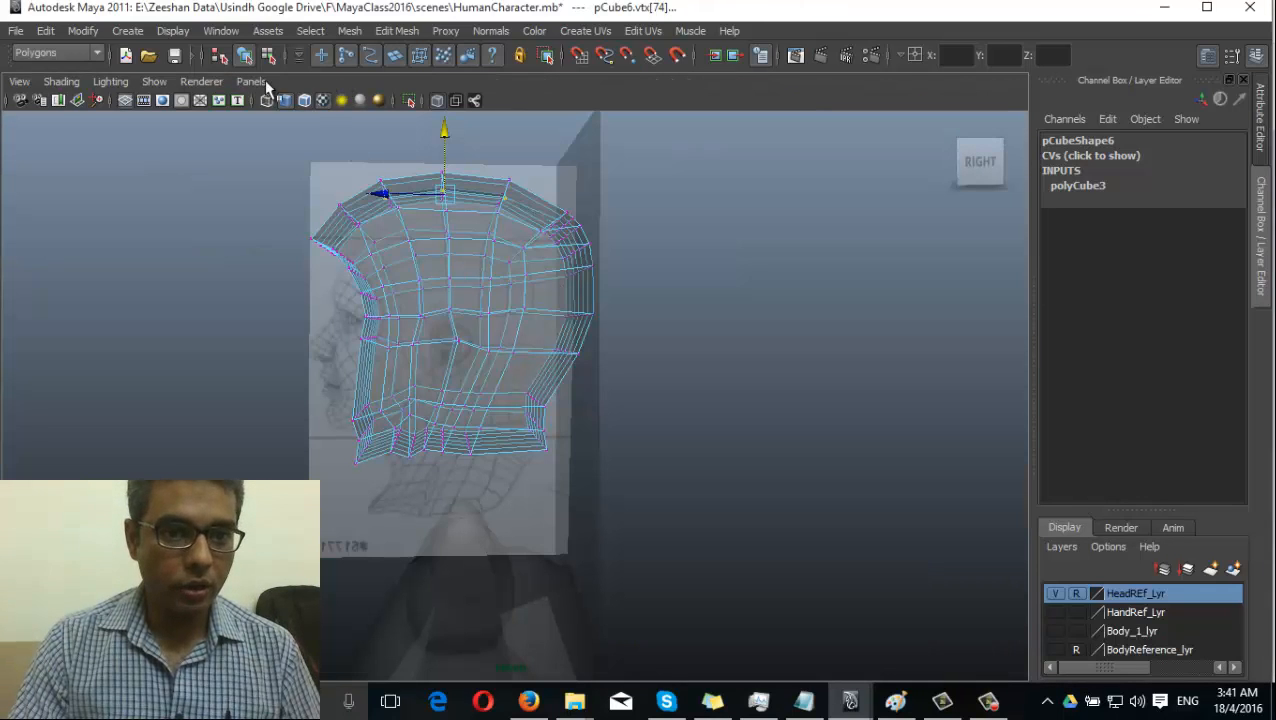
Change the viewport layout to two panes side by side
{"action": "left_click", "coordinate": [248, 82]}
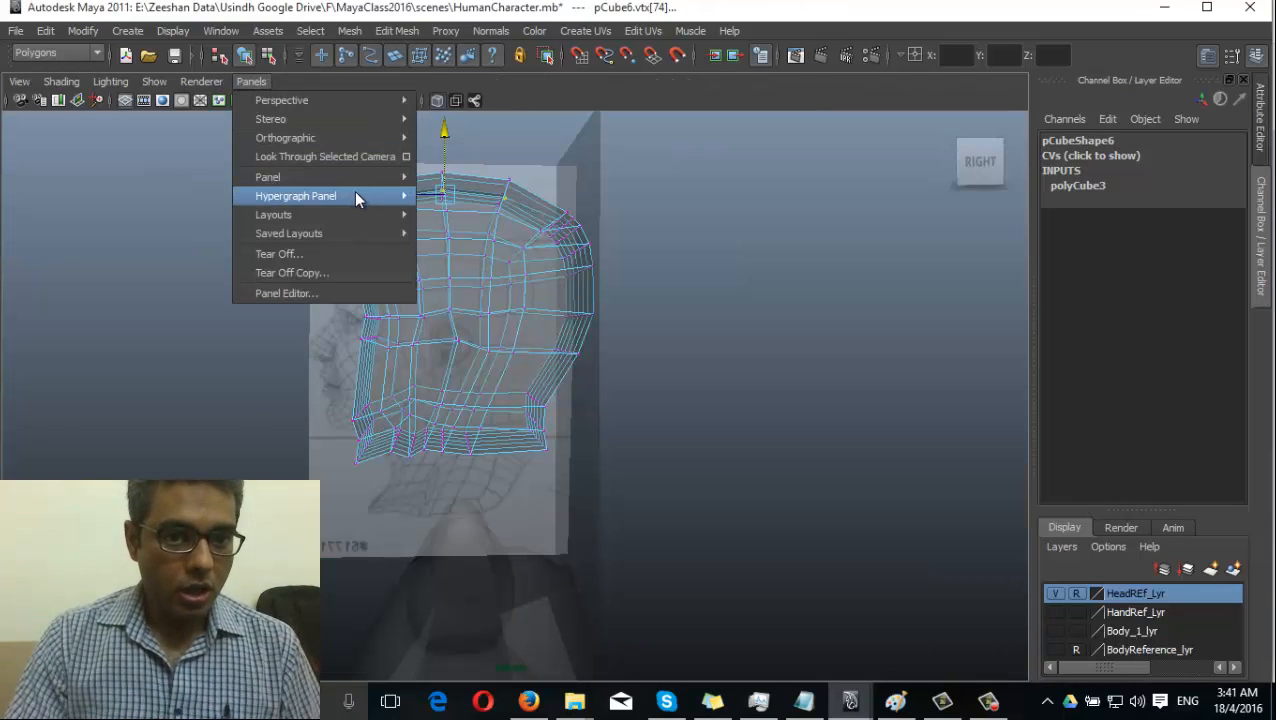
{"action": "mouse_move", "coordinate": [352, 195]}
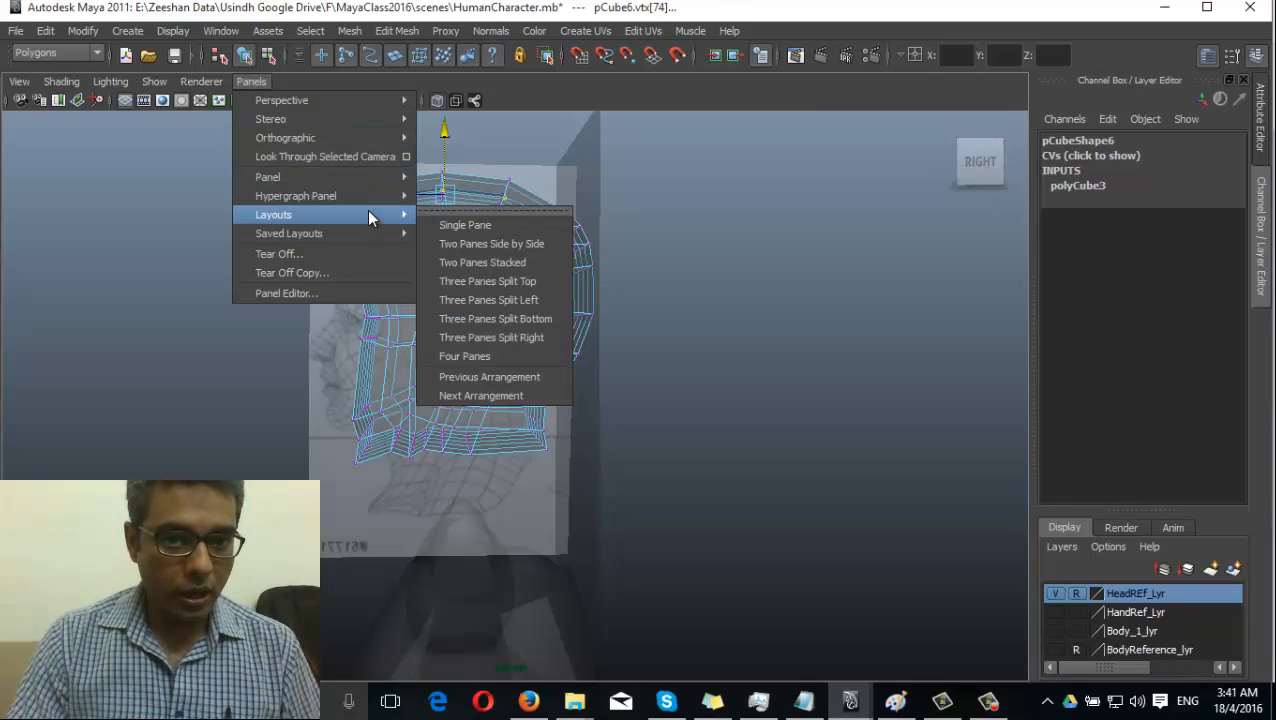
{"action": "left_click", "coordinate": [254, 83]}
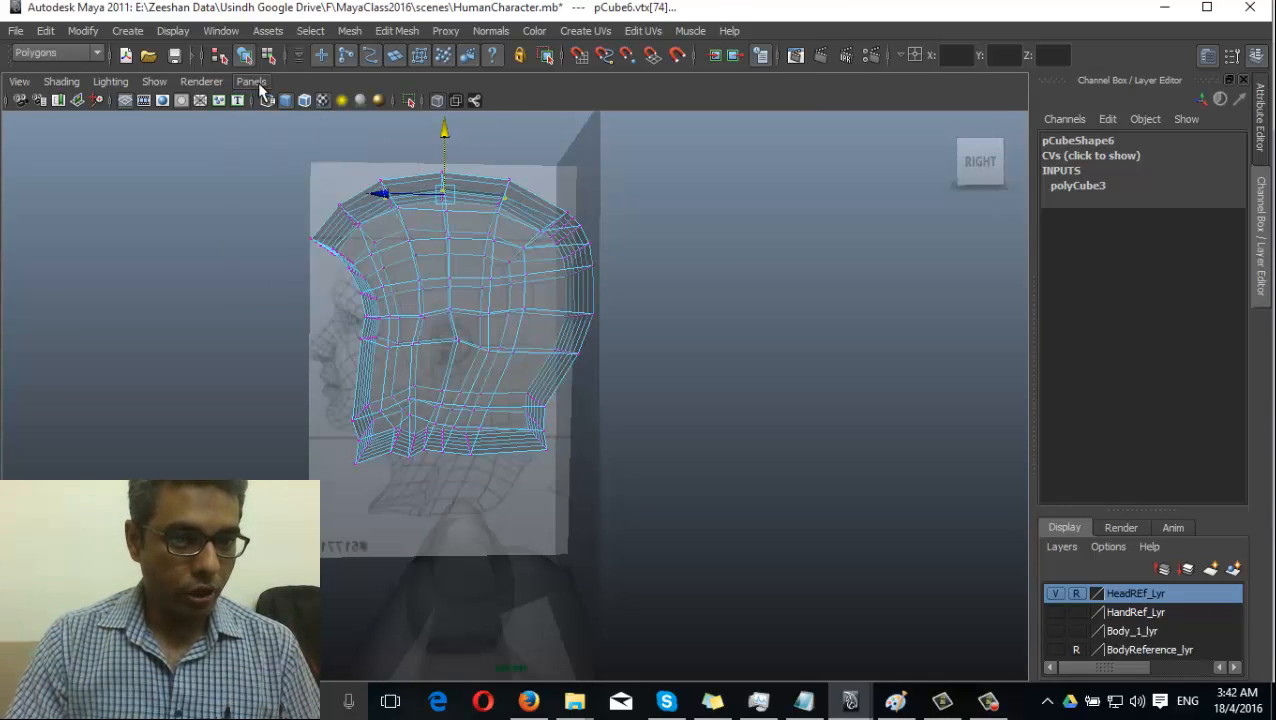
{"action": "left_click", "coordinate": [258, 86]}
{"action": "mouse_move", "coordinate": [305, 216]}
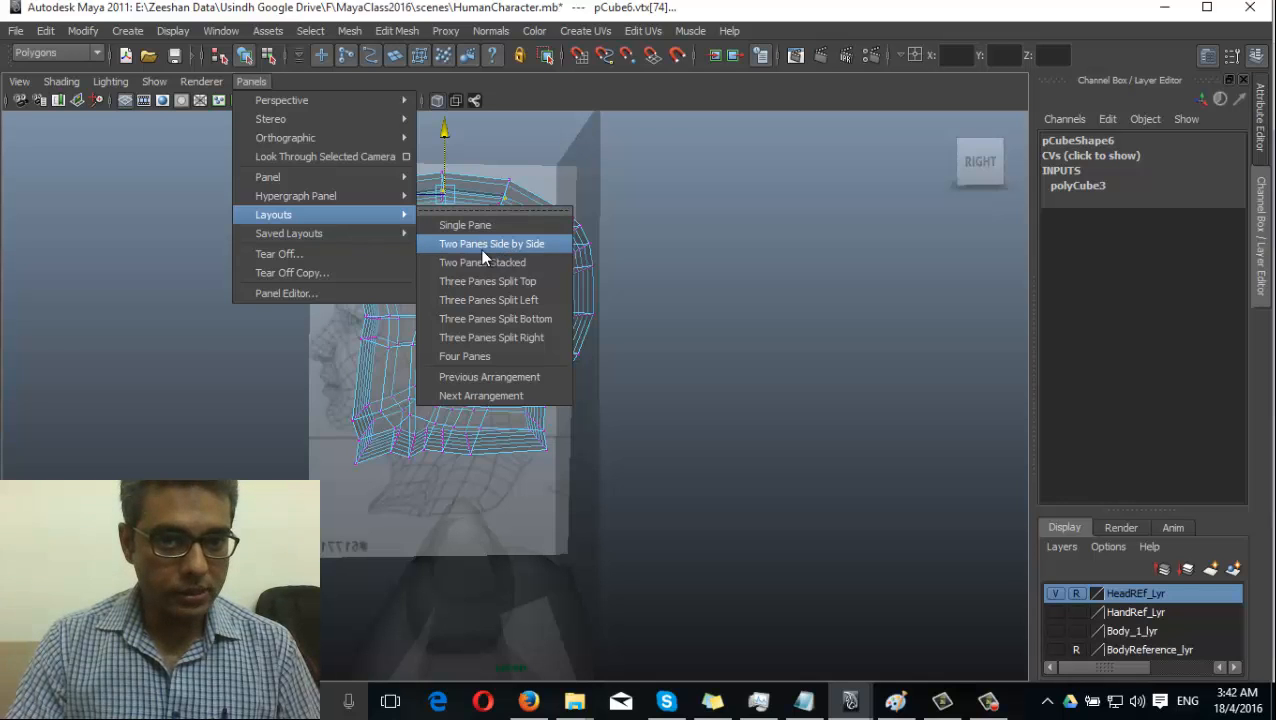
{"action": "left_click", "coordinate": [517, 246]}
Switch the perspective pane to the front view and frame the head mesh in it
{"action": "middle_click_drag", "start_coordinate": [635, 365], "coordinate": [676, 498], "text": "alt"}
{"action": "scroll", "coordinate": [676, 498], "scroll_direction": "up", "scroll_amount": 5}
{"action": "middle_click_drag", "start_coordinate": [240, 450], "coordinate": [259, 370], "text": "alt"}
{"action": "key", "text": "space"}
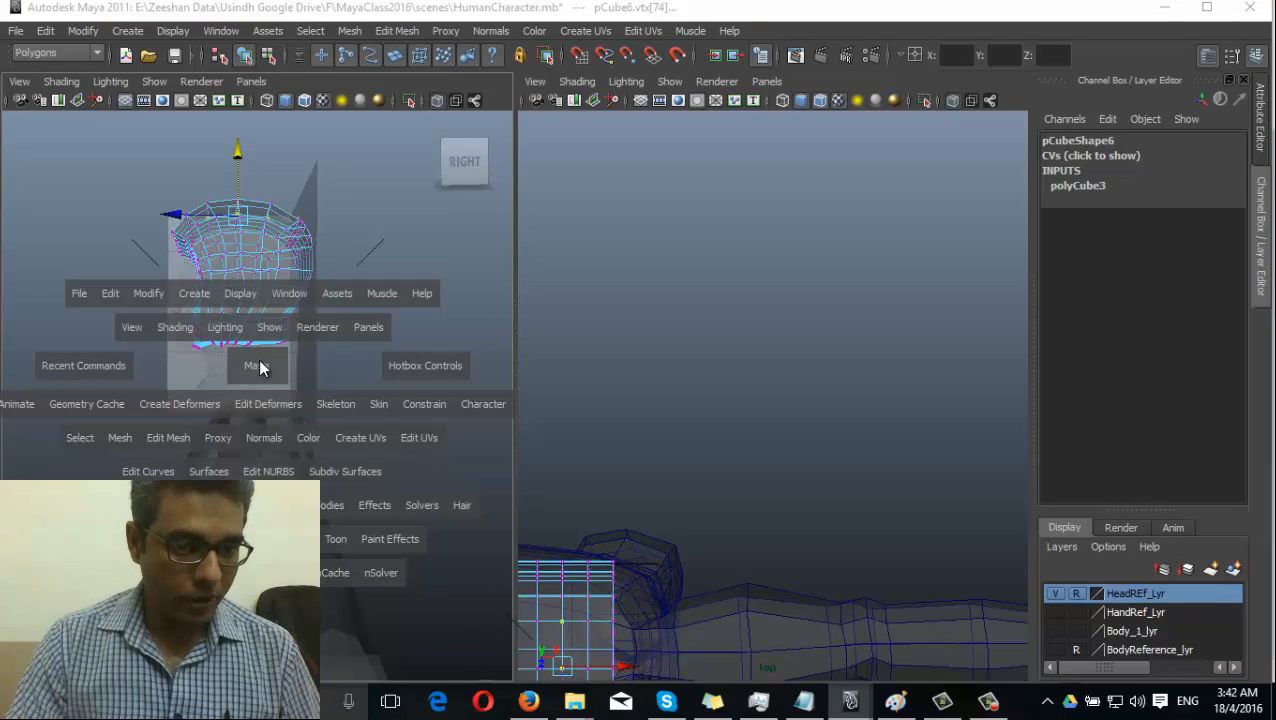
{"action": "left_click_drag", "start_coordinate": [259, 368], "coordinate": [266, 410]}
{"action": "middle_click_drag", "start_coordinate": [228, 447], "coordinate": [286, 277], "text": "alt"}
Switch the top-view pane to the side view and frame the top of the head in both panes
{"action": "scroll", "coordinate": [750, 370], "scroll_direction": "down", "scroll_amount": 5}
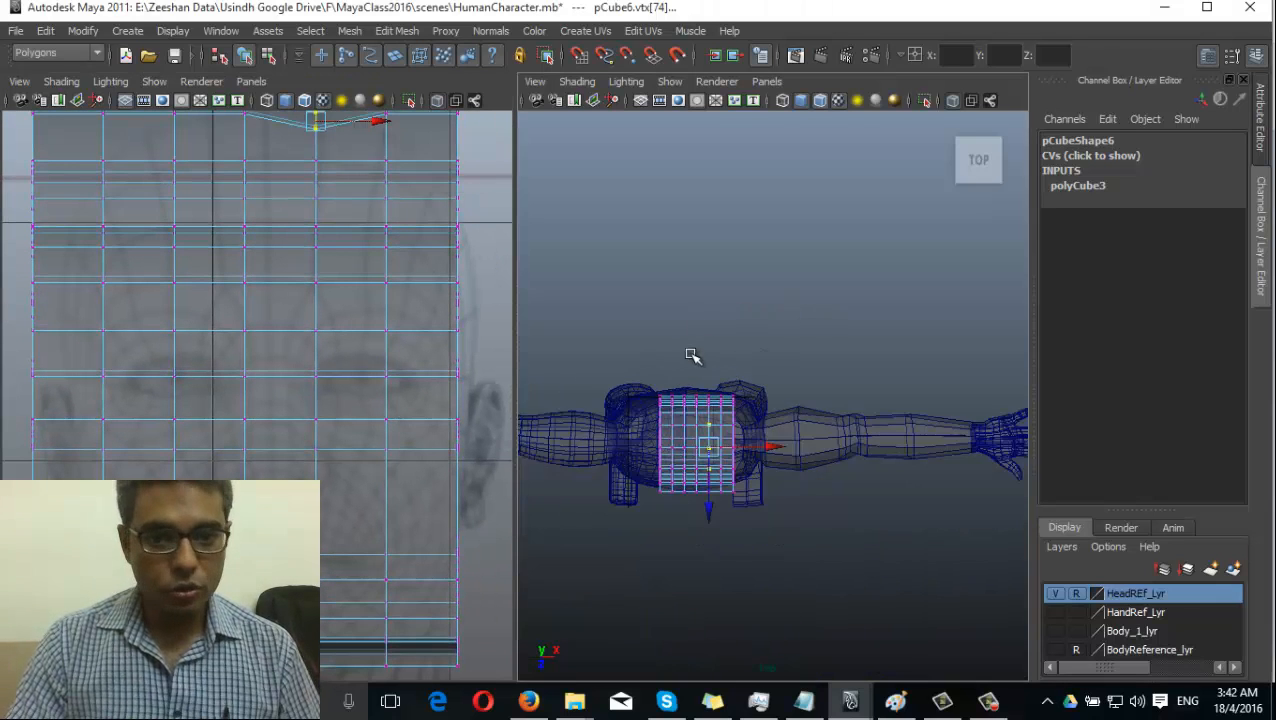
{"action": "scroll", "coordinate": [700, 350], "scroll_direction": "up", "scroll_amount": 2}
{"action": "key", "text": "space"}
{"action": "left_click_drag", "start_coordinate": [755, 343], "coordinate": [838, 323]}
{"action": "scroll", "coordinate": [794, 357], "scroll_direction": "up", "scroll_amount": 3}
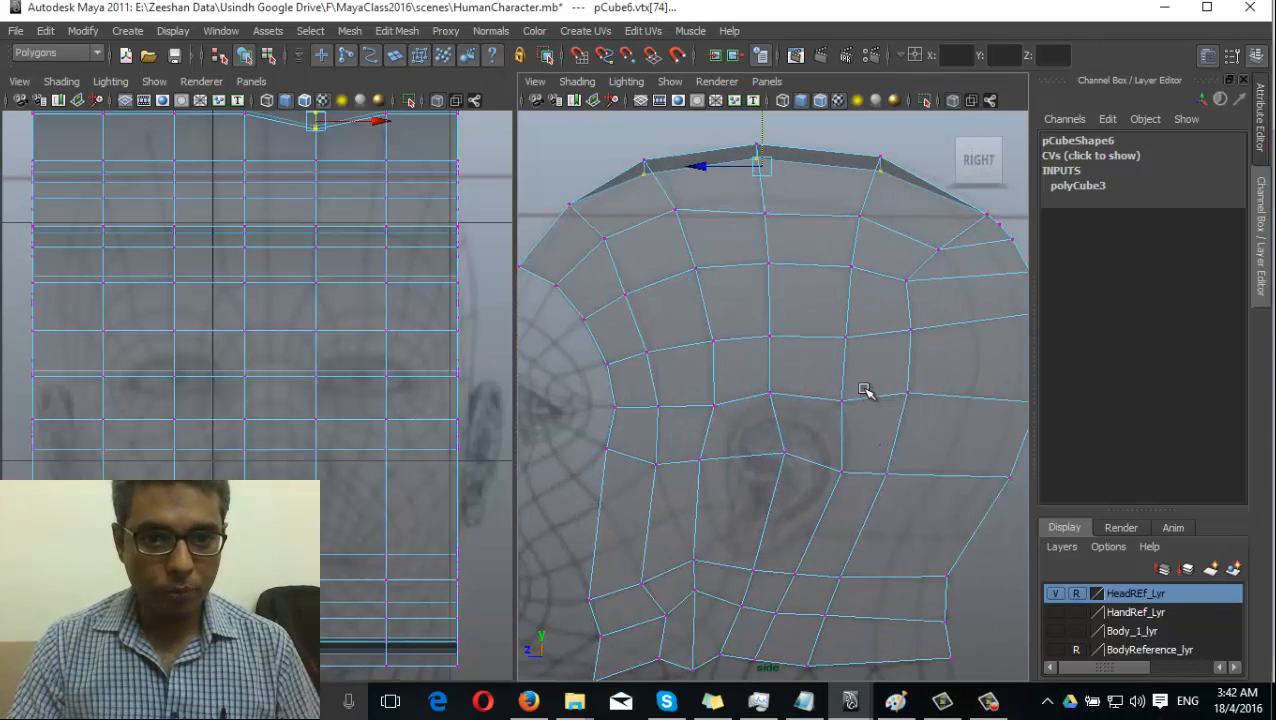
{"action": "middle_click_drag", "start_coordinate": [327, 290], "coordinate": [340, 347], "text": "alt"}
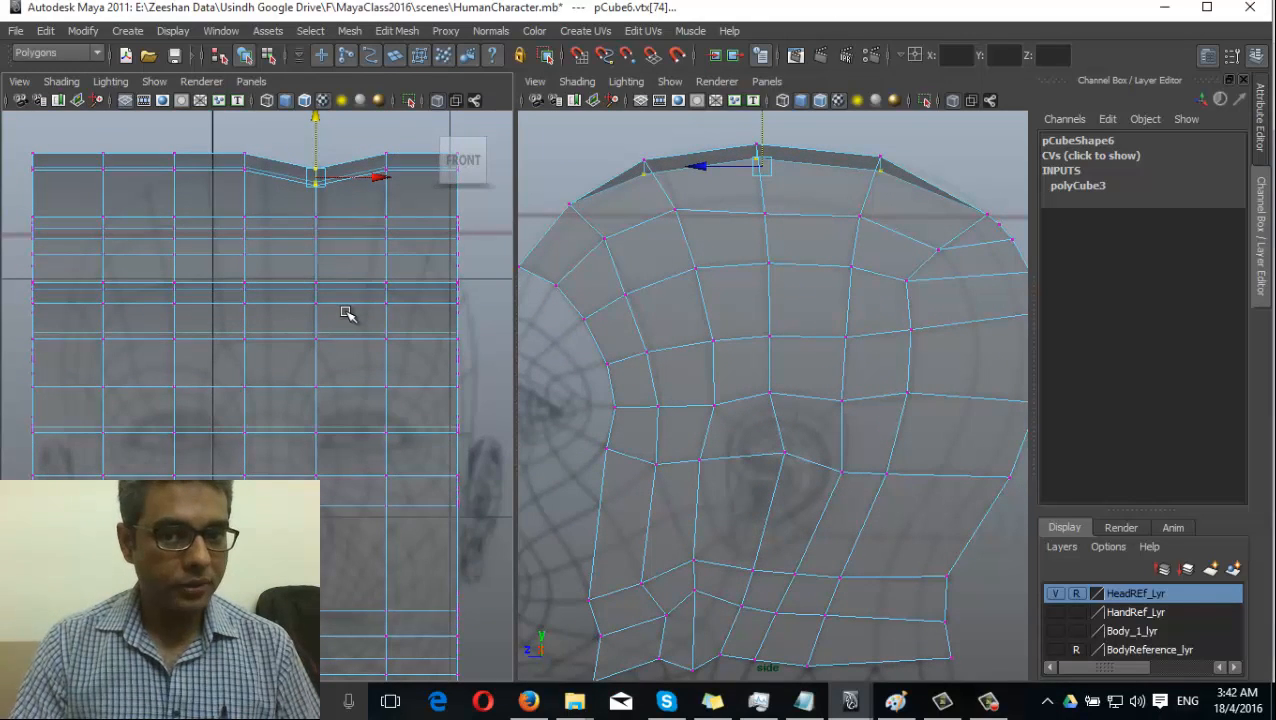
{"action": "middle_click_drag", "start_coordinate": [312, 212], "coordinate": [308, 246], "text": "alt"}
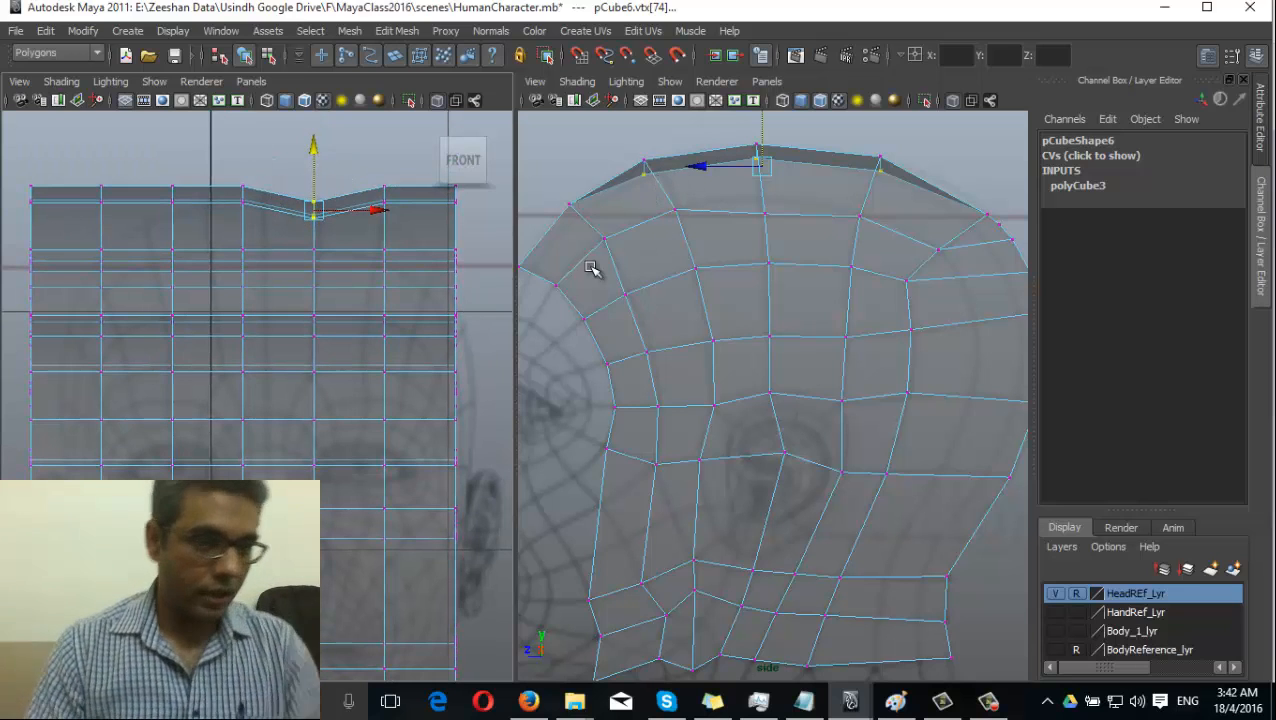
Move the whole head mesh sideways in the front view to a Translate X of 0.234
{"action": "scroll", "coordinate": [413, 339], "scroll_direction": "up", "scroll_amount": 3}
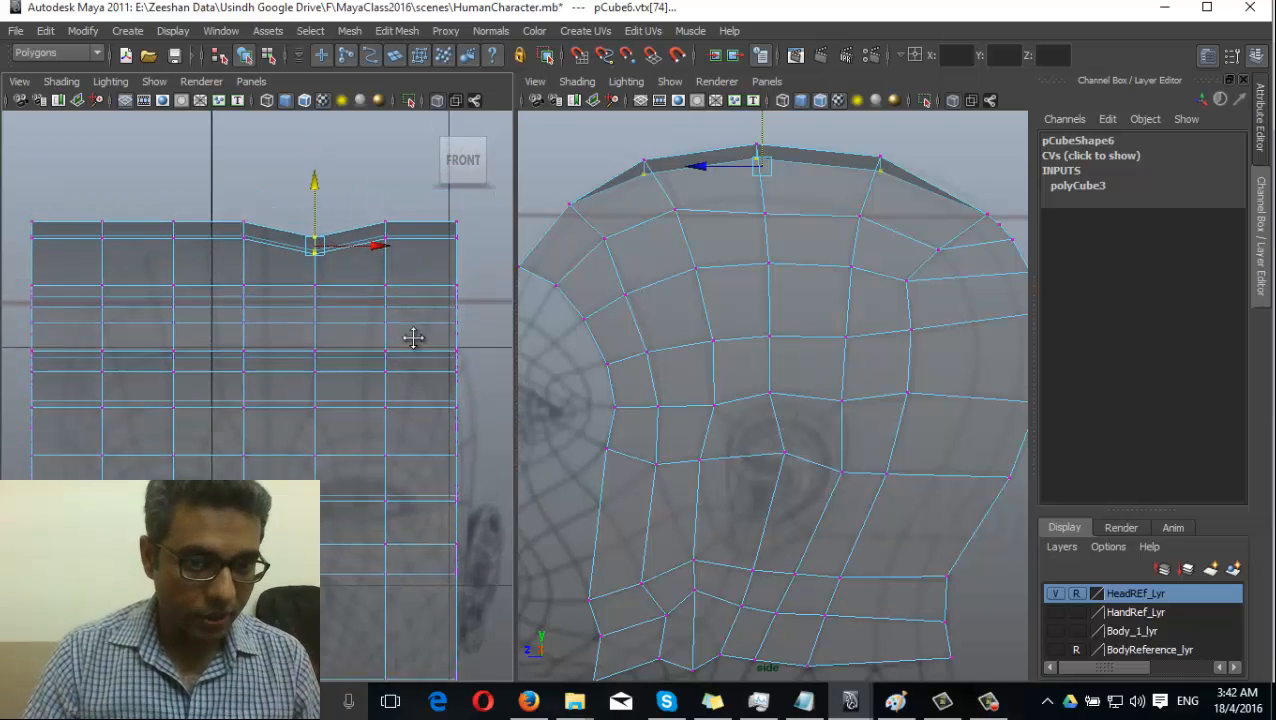
{"action": "middle_click_drag", "start_coordinate": [365, 379], "coordinate": [353, 112], "text": "alt"}
{"action": "scroll", "coordinate": [285, 370], "scroll_direction": "down", "scroll_amount": 5}
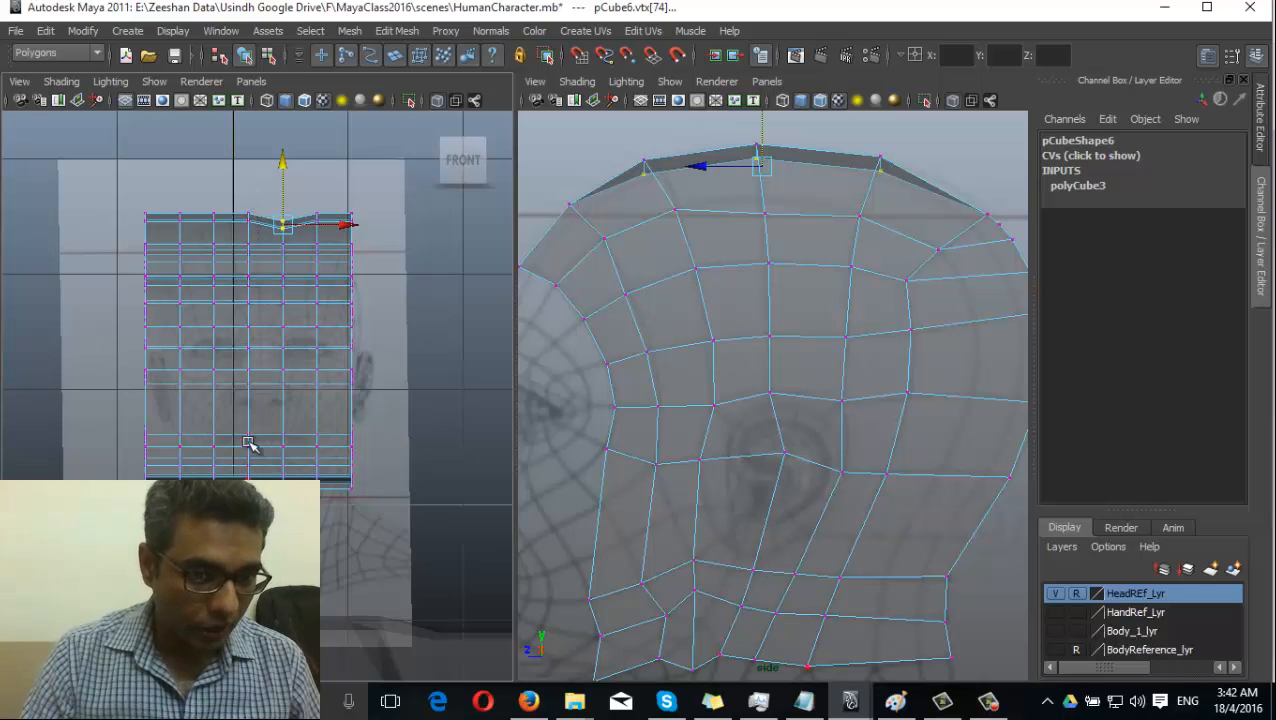
{"action": "right_click_drag", "start_coordinate": [268, 273], "coordinate": [305, 256]}
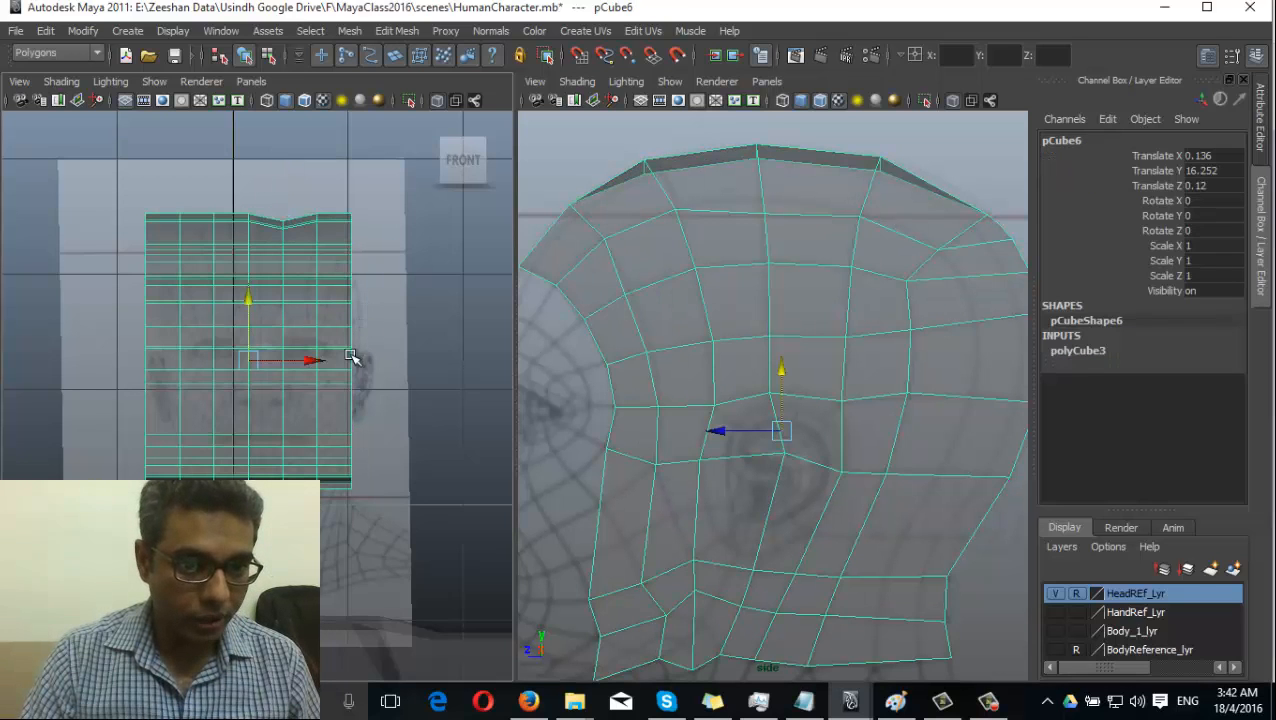
{"action": "left_click_drag", "start_coordinate": [313, 362], "coordinate": [324, 361]}
{"action": "right_click_drag", "start_coordinate": [251, 430], "coordinate": [446, 452], "text": "alt"}
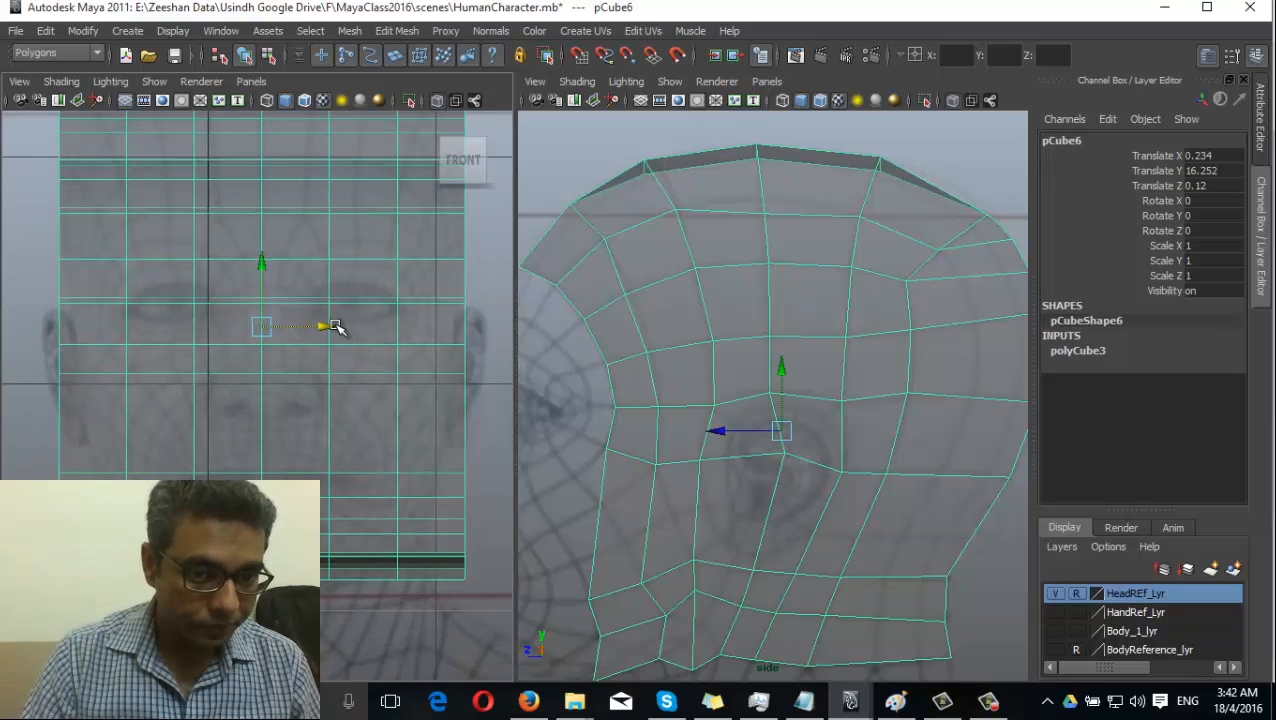
{"action": "left_click_drag", "start_coordinate": [335, 327], "coordinate": [329, 329]}
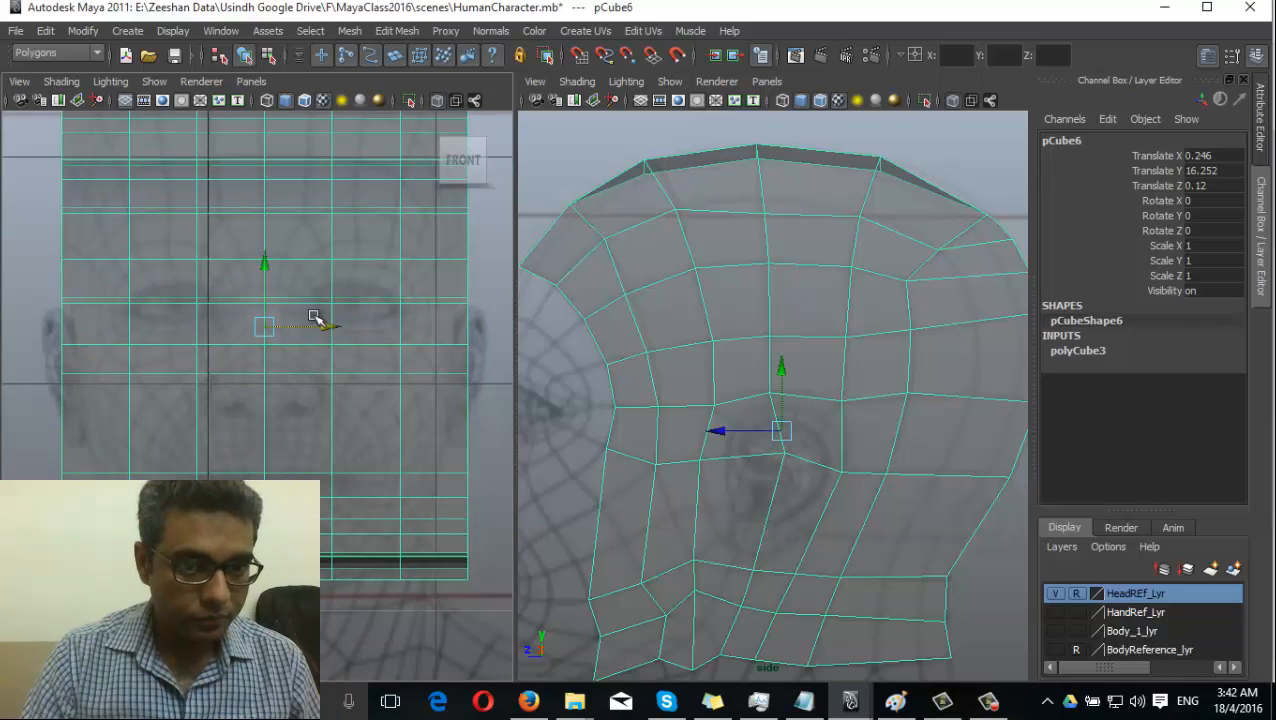
{"action": "middle_click_drag", "start_coordinate": [313, 318], "coordinate": [283, 362], "text": "alt"}
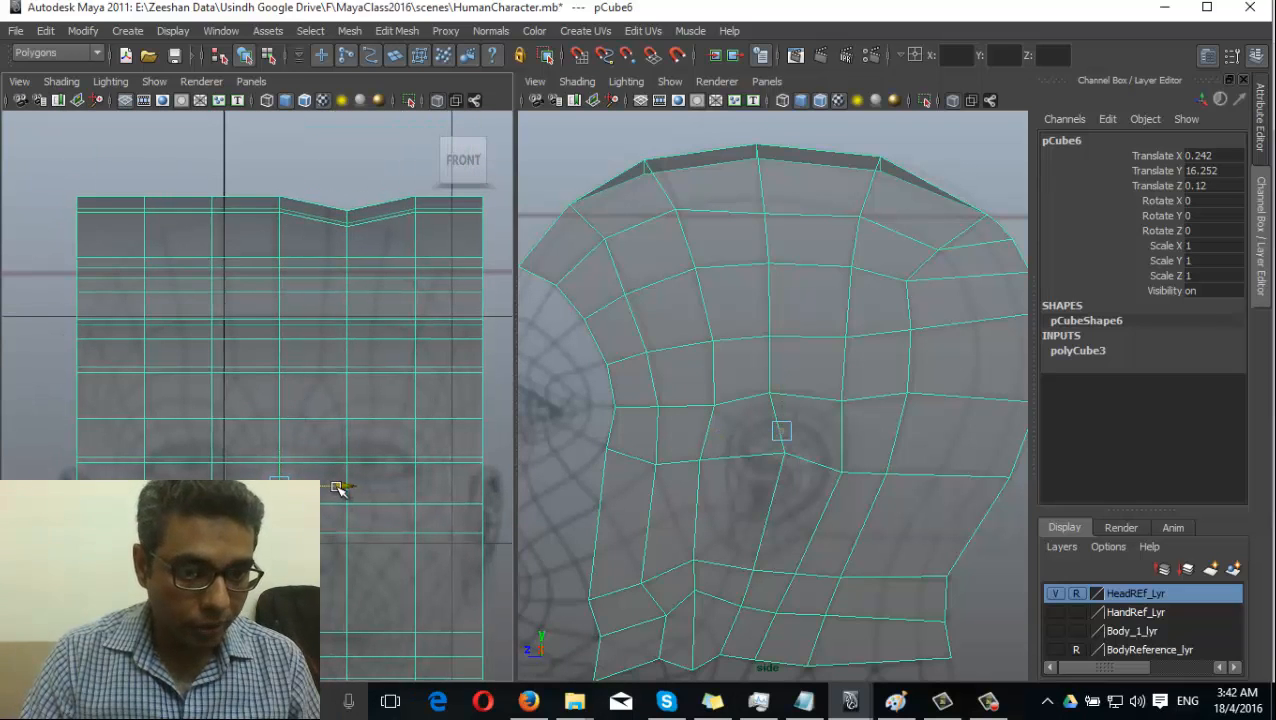
{"action": "key", "text": "ctrl+z"}
Try to shift the whole head mesh farther sideways along X in the front view
{"action": "right_click_drag", "start_coordinate": [327, 476], "coordinate": [420, 480], "text": "alt"}
{"action": "middle_click_drag", "start_coordinate": [420, 480], "coordinate": [370, 354], "text": "alt"}
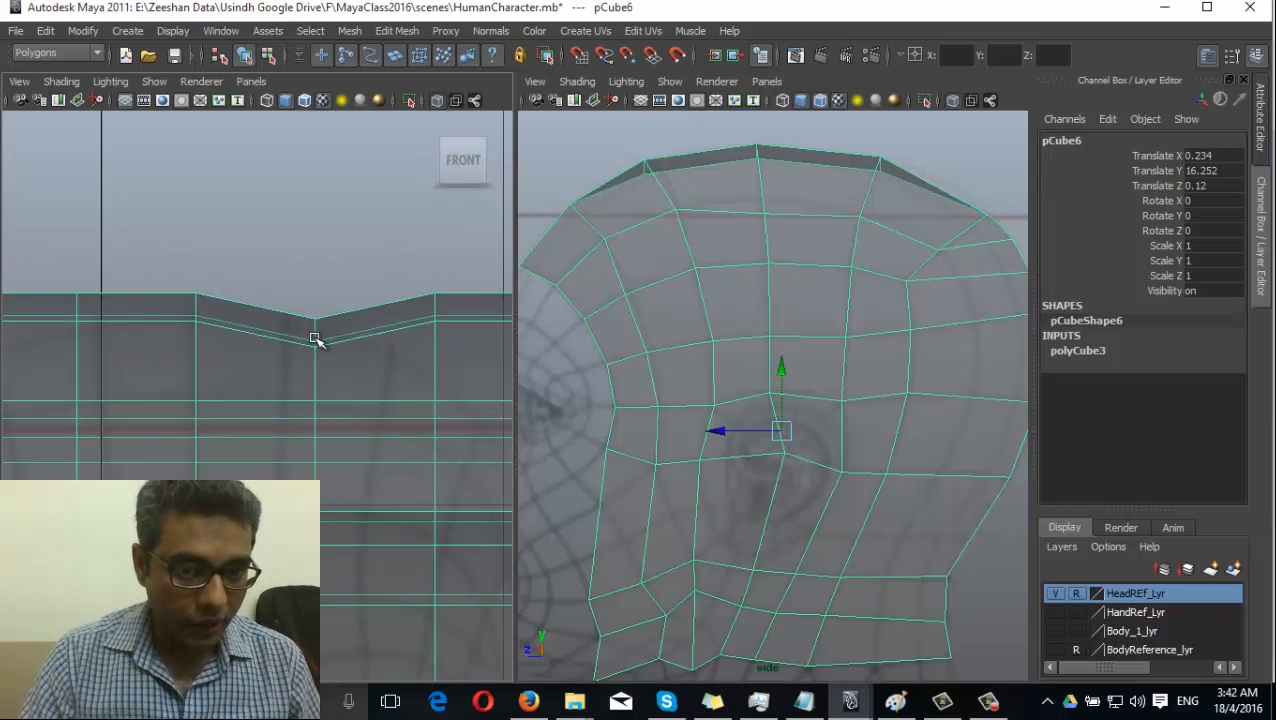
{"action": "right_click_drag", "start_coordinate": [320, 342], "coordinate": [240, 340]}
{"action": "right_click_drag", "start_coordinate": [877, 312], "coordinate": [800, 320], "text": "alt"}
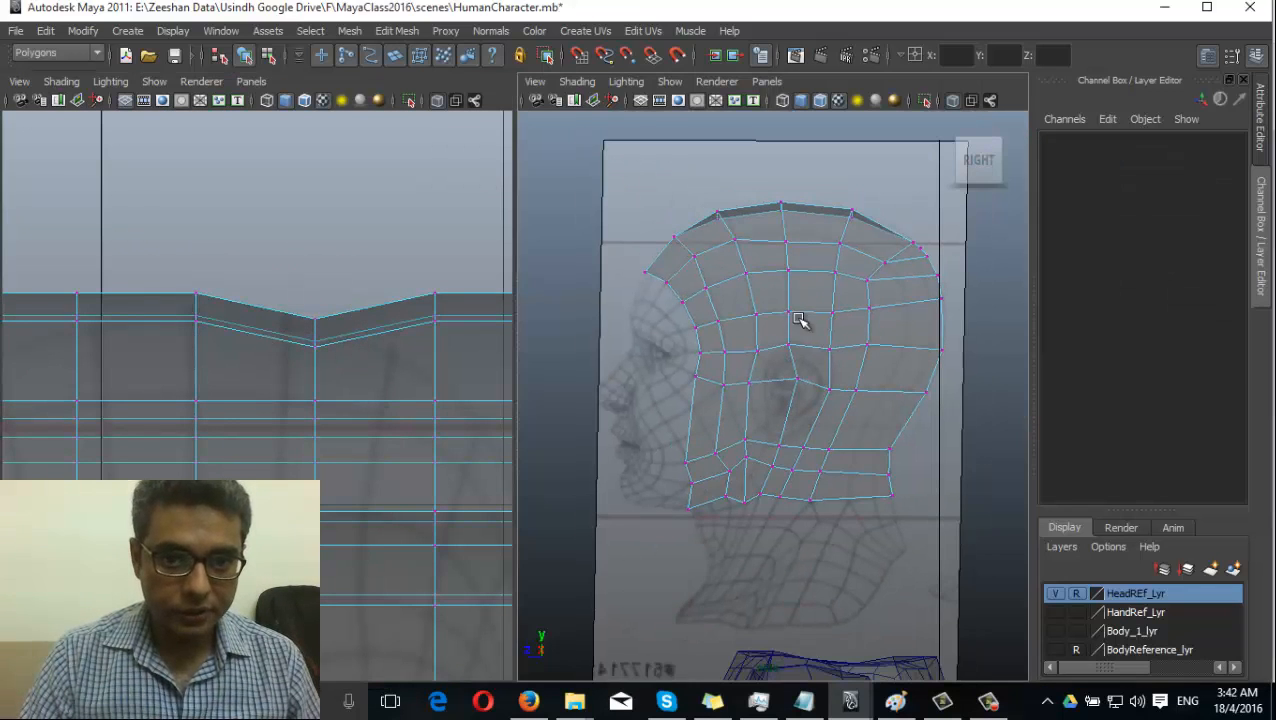
{"action": "right_click_drag", "start_coordinate": [326, 536], "coordinate": [313, 393], "text": "alt"}
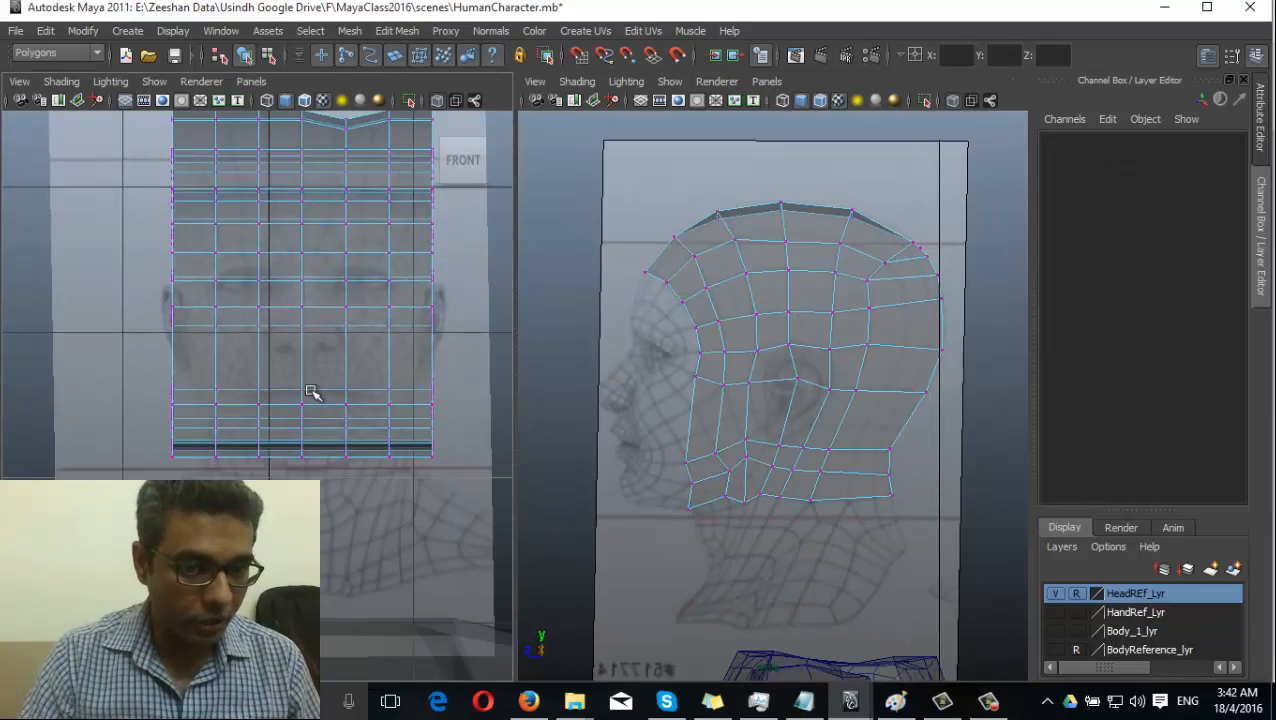
{"action": "middle_click_drag", "start_coordinate": [313, 393], "coordinate": [305, 449], "text": "alt"}
{"action": "key", "text": "F8"}
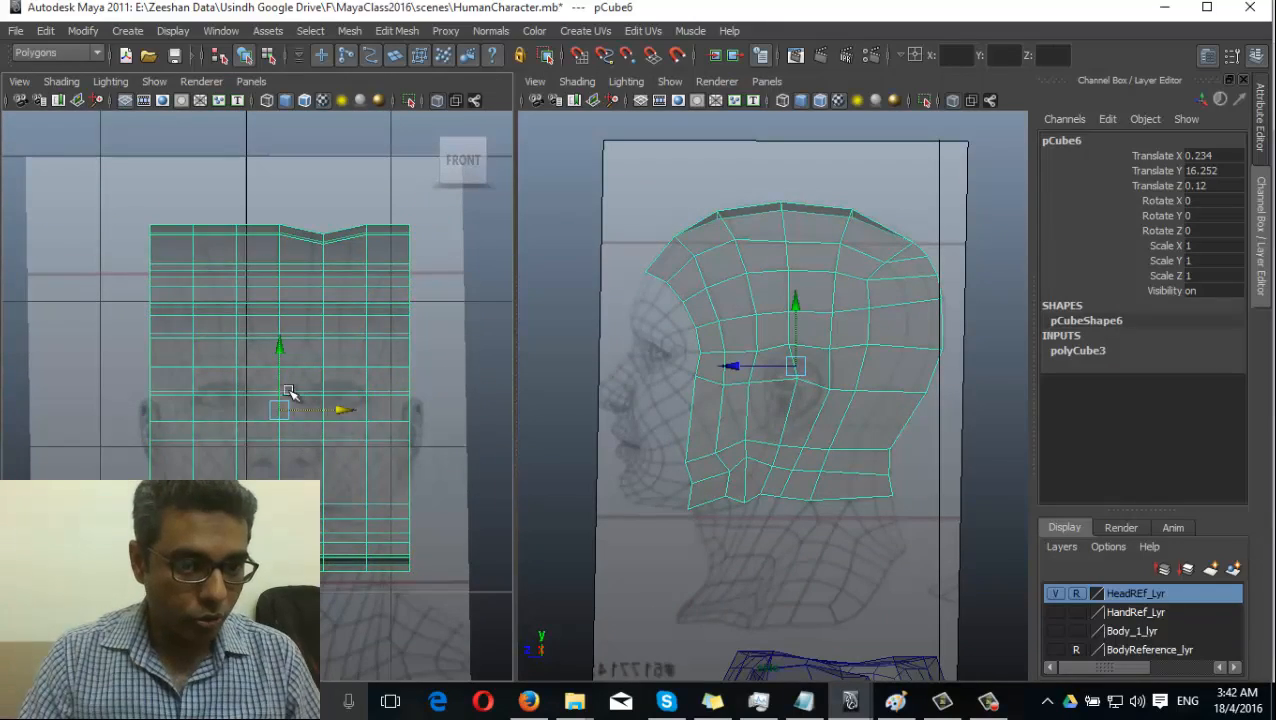
{"action": "left_click_drag", "start_coordinate": [281, 408], "coordinate": [380, 416]}
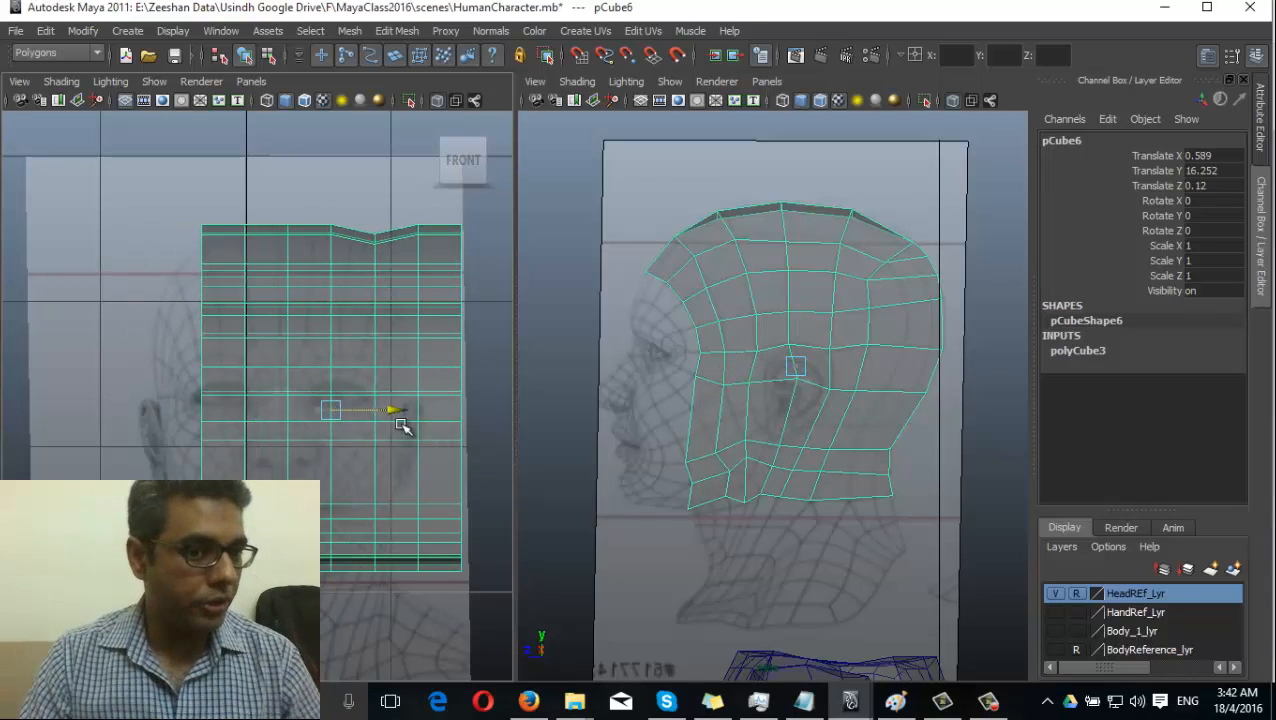
{"action": "middle_click_drag", "start_coordinate": [261, 348], "coordinate": [248, 380], "text": "alt"}
{"action": "right_click_drag", "start_coordinate": [248, 380], "coordinate": [385, 428], "text": "alt"}
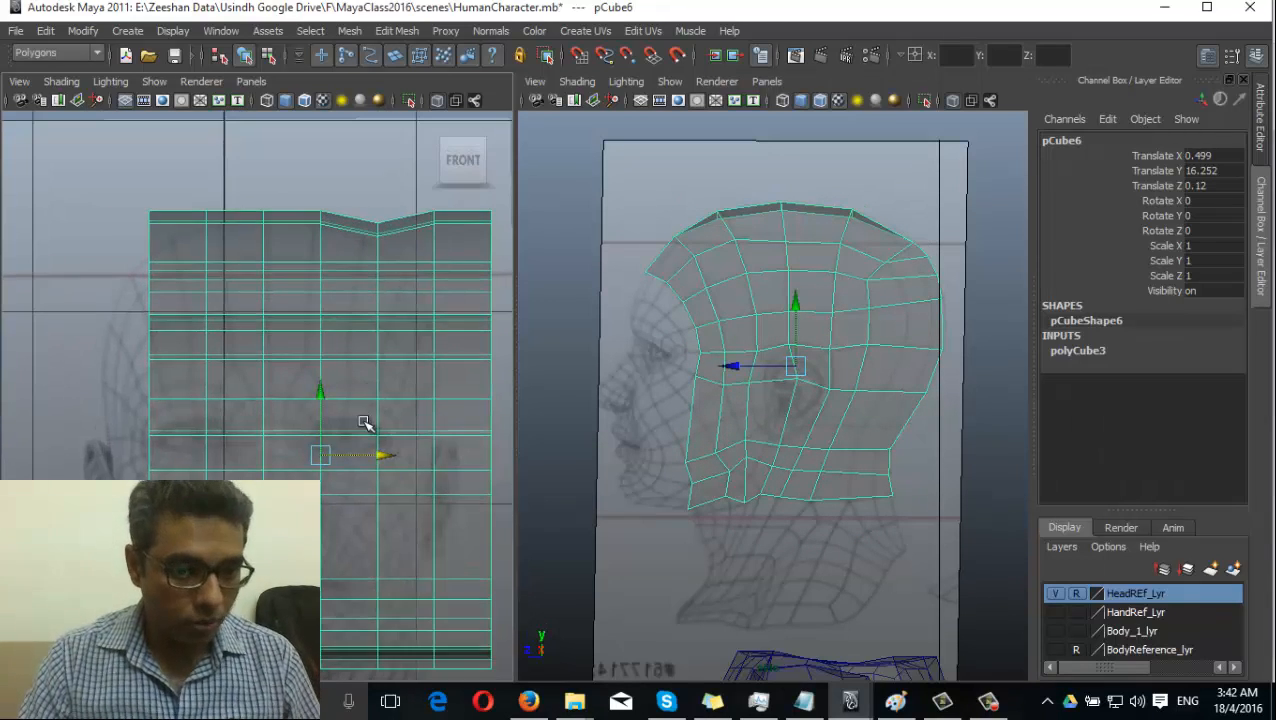
{"action": "middle_click_drag", "start_coordinate": [385, 428], "coordinate": [350, 437]}
{"action": "middle_click_drag", "start_coordinate": [309, 387], "coordinate": [304, 481], "text": "alt"}
{"action": "right_click_drag", "start_coordinate": [304, 481], "coordinate": [470, 473], "text": "alt"}
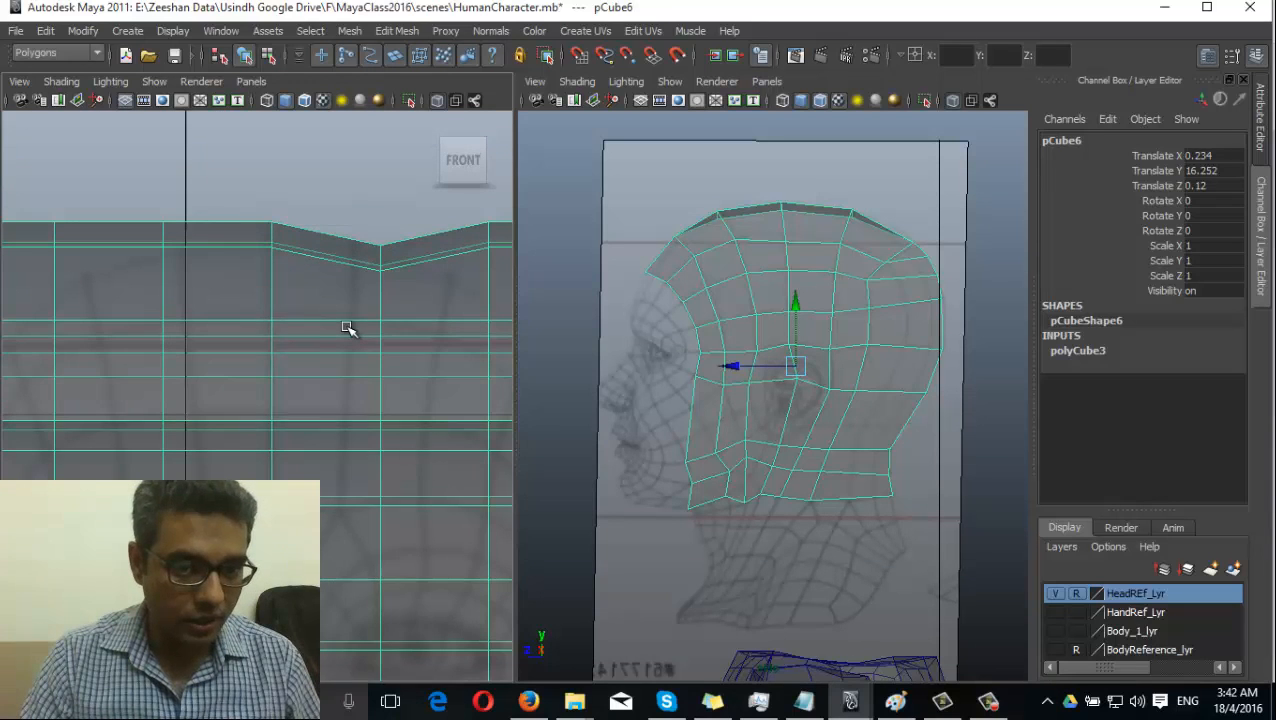
Move the lowered top vertices of the first column beside the centre line, and the rows just below them, inward in the front view
{"action": "right_click_drag", "start_coordinate": [349, 330], "coordinate": [290, 330]}
{"action": "middle_click_drag", "start_coordinate": [305, 335], "coordinate": [273, 401], "text": "alt"}
{"action": "left_click", "coordinate": [349, 322]}
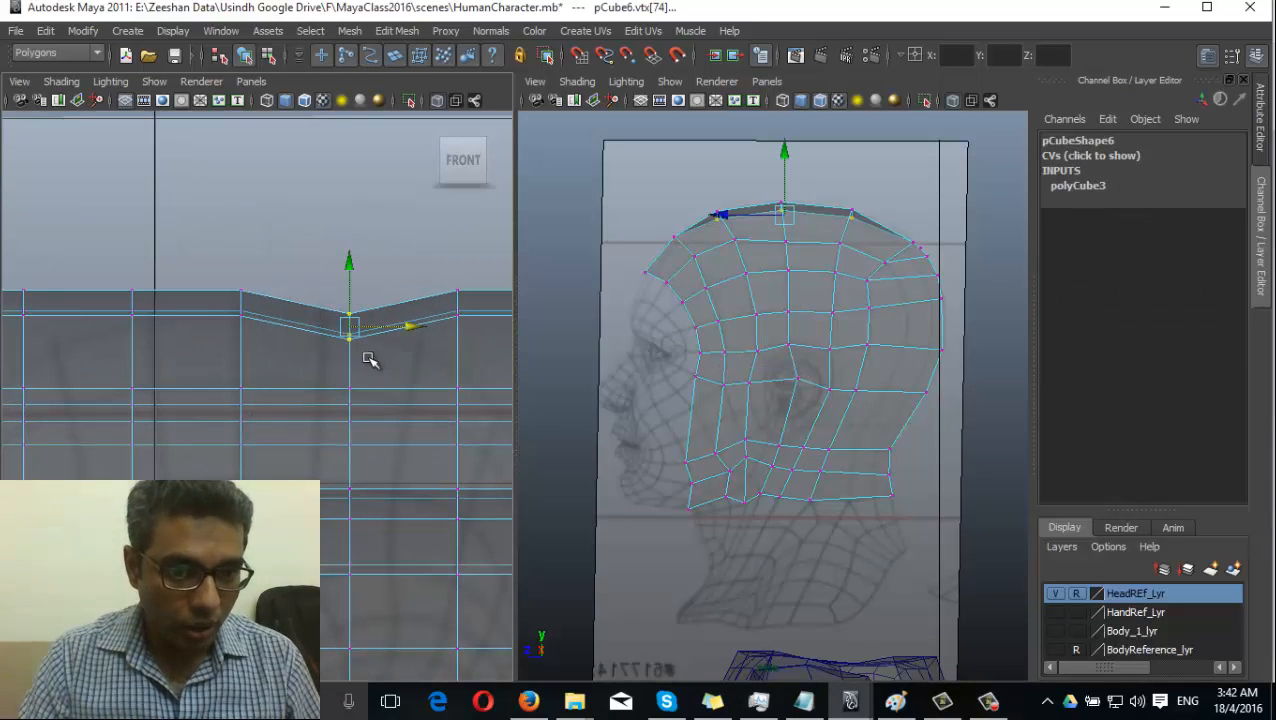
{"action": "left_click_drag", "start_coordinate": [341, 325], "coordinate": [322, 321]}
{"action": "middle_click_drag", "start_coordinate": [313, 393], "coordinate": [322, 318], "text": "alt"}
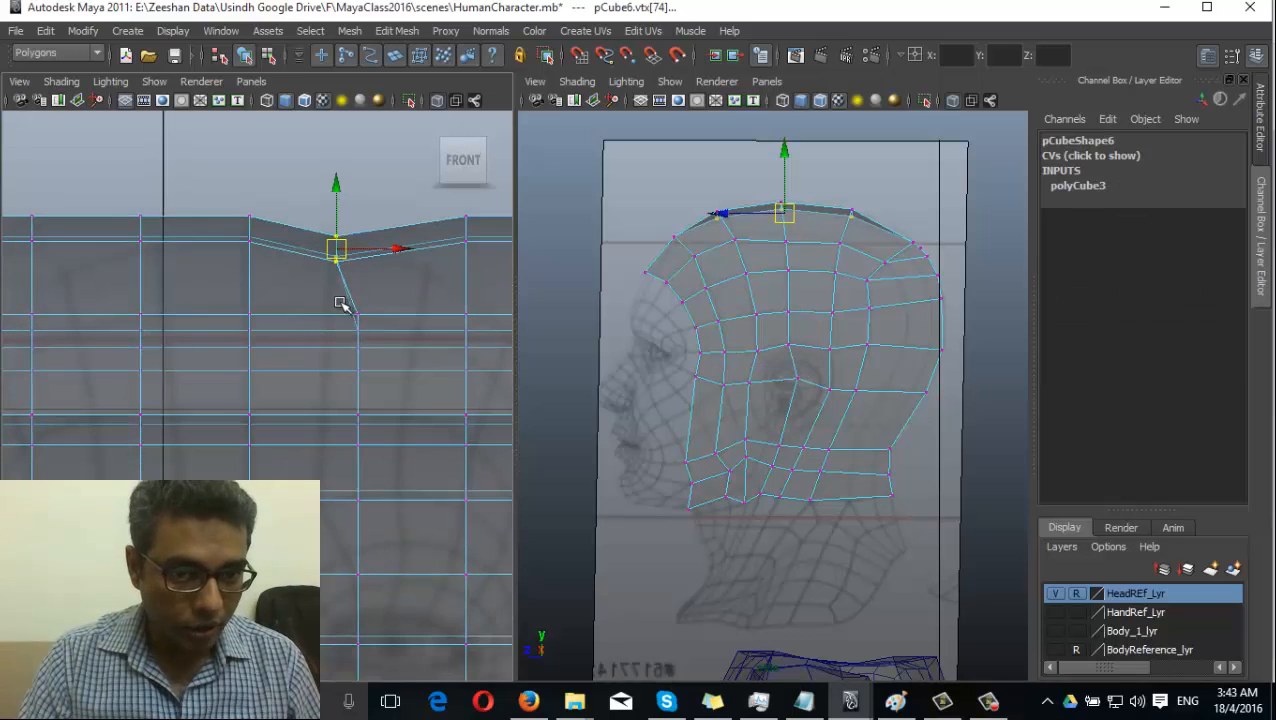
{"action": "left_click_drag", "start_coordinate": [382, 373], "coordinate": [391, 345]}
Lower the top vertices of the first column beside the centre line slightly to follow the front reference
{"action": "left_click_drag", "start_coordinate": [319, 214], "coordinate": [353, 301]}
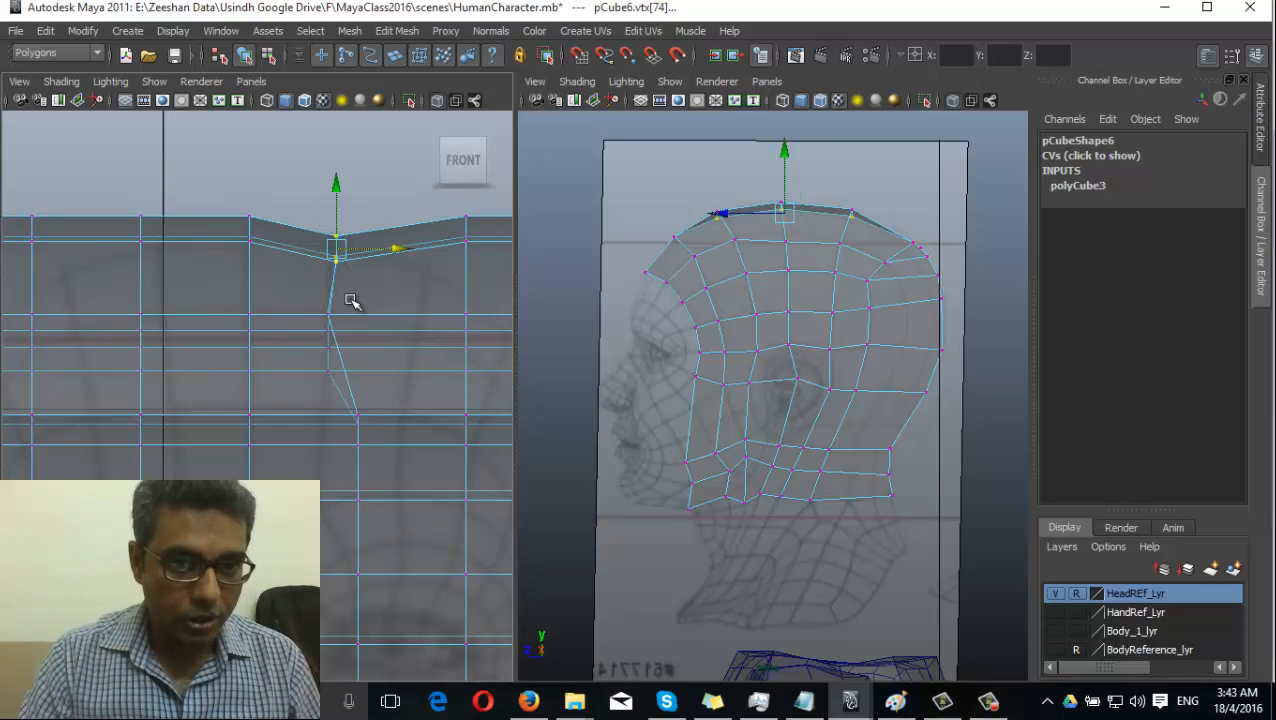
{"action": "middle_click_drag", "start_coordinate": [353, 301], "coordinate": [347, 390], "text": "alt"}
{"action": "scroll", "coordinate": [347, 390], "scroll_direction": "up", "scroll_amount": 1}
{"action": "left_click_drag", "start_coordinate": [352, 261], "coordinate": [328, 288]}
Straighten the first column beside the centre line by adjusting its upper rows and moving the next rows down inward
{"action": "middle_click_drag", "start_coordinate": [357, 428], "coordinate": [309, 290], "text": "alt"}
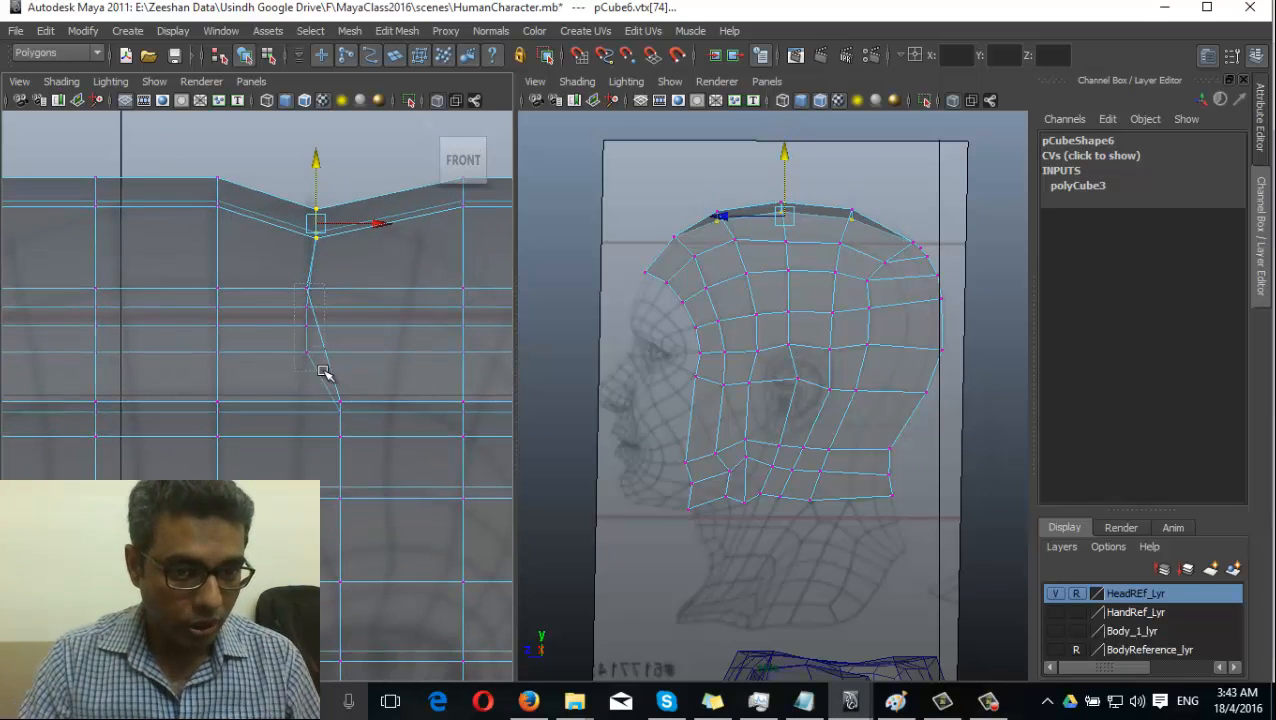
{"action": "left_click_drag", "start_coordinate": [323, 372], "coordinate": [318, 398]}
{"action": "left_click_drag", "start_coordinate": [358, 448], "coordinate": [364, 421]}
{"action": "middle_click_drag", "start_coordinate": [377, 486], "coordinate": [407, 389], "text": "alt"}
{"action": "left_click_drag", "start_coordinate": [338, 520], "coordinate": [400, 376]}
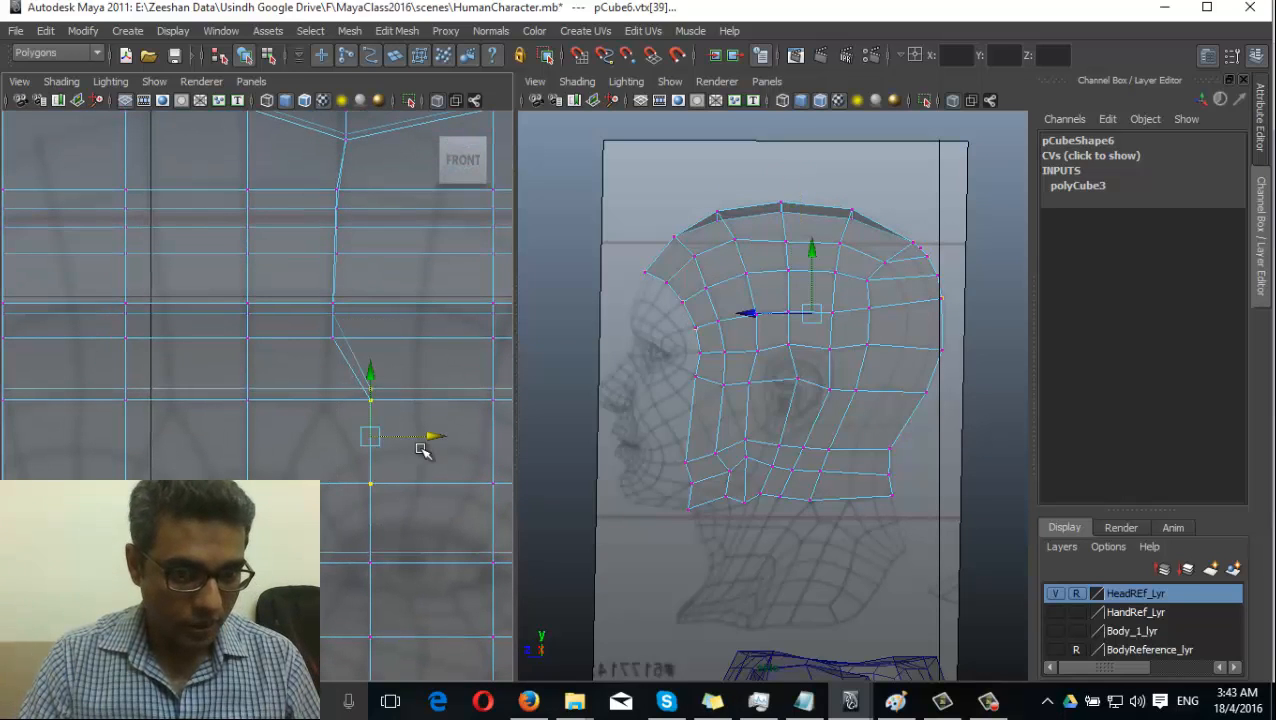
{"action": "left_click_drag", "start_coordinate": [445, 436], "coordinate": [403, 435]}
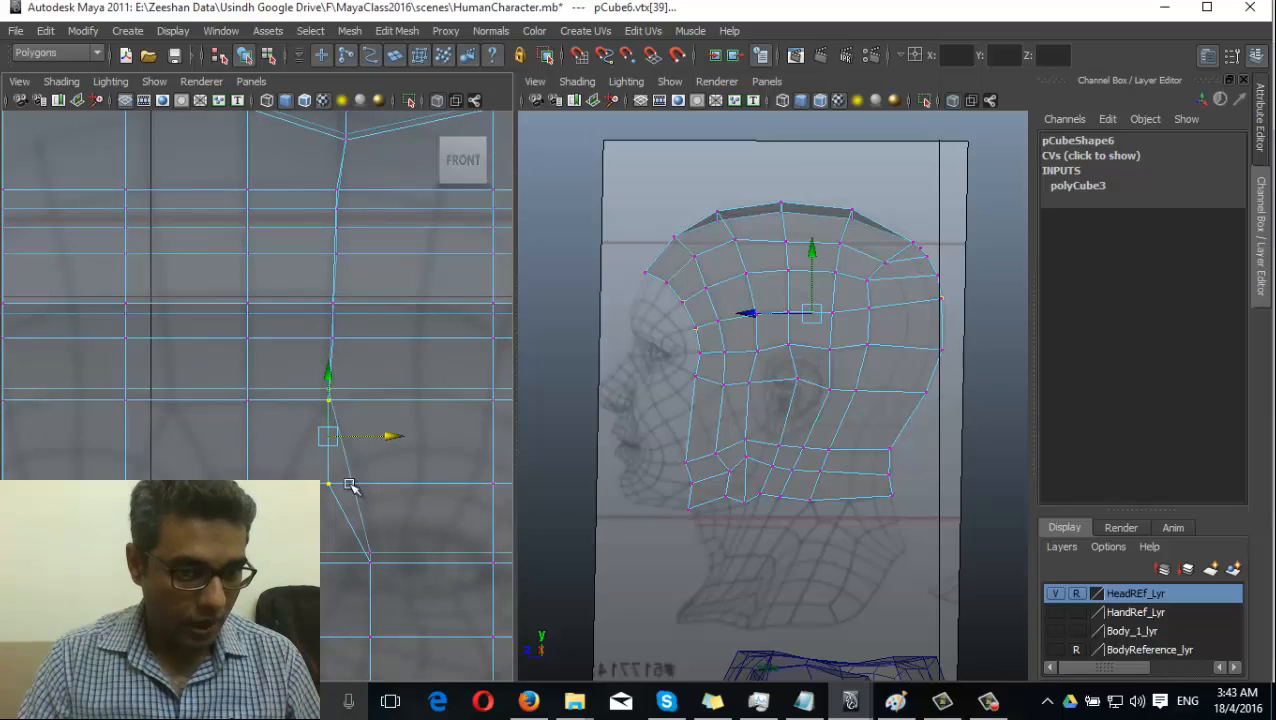
{"action": "middle_click_drag", "start_coordinate": [350, 484], "coordinate": [251, 584], "text": "alt"}
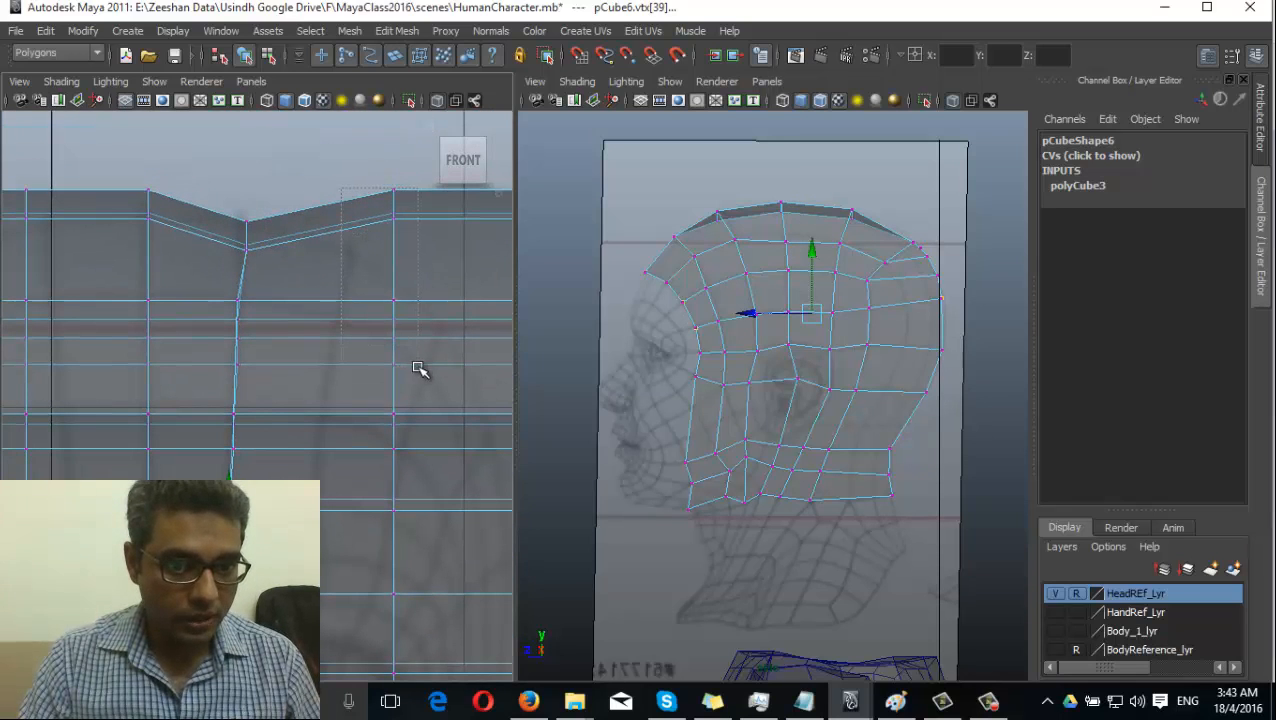
{"action": "left_click_drag", "start_coordinate": [418, 369], "coordinate": [418, 381]}
{"action": "middle_click_drag", "start_coordinate": [389, 394], "coordinate": [352, 402], "text": "alt"}
{"action": "mouse_move", "coordinate": [360, 217]}
{"action": "left_mouse_down"}
{"action": "mouse_move", "coordinate": [359, 305]}
{"action": "mouse_move", "coordinate": [357, 216]}
{"action": "left_mouse_up"}
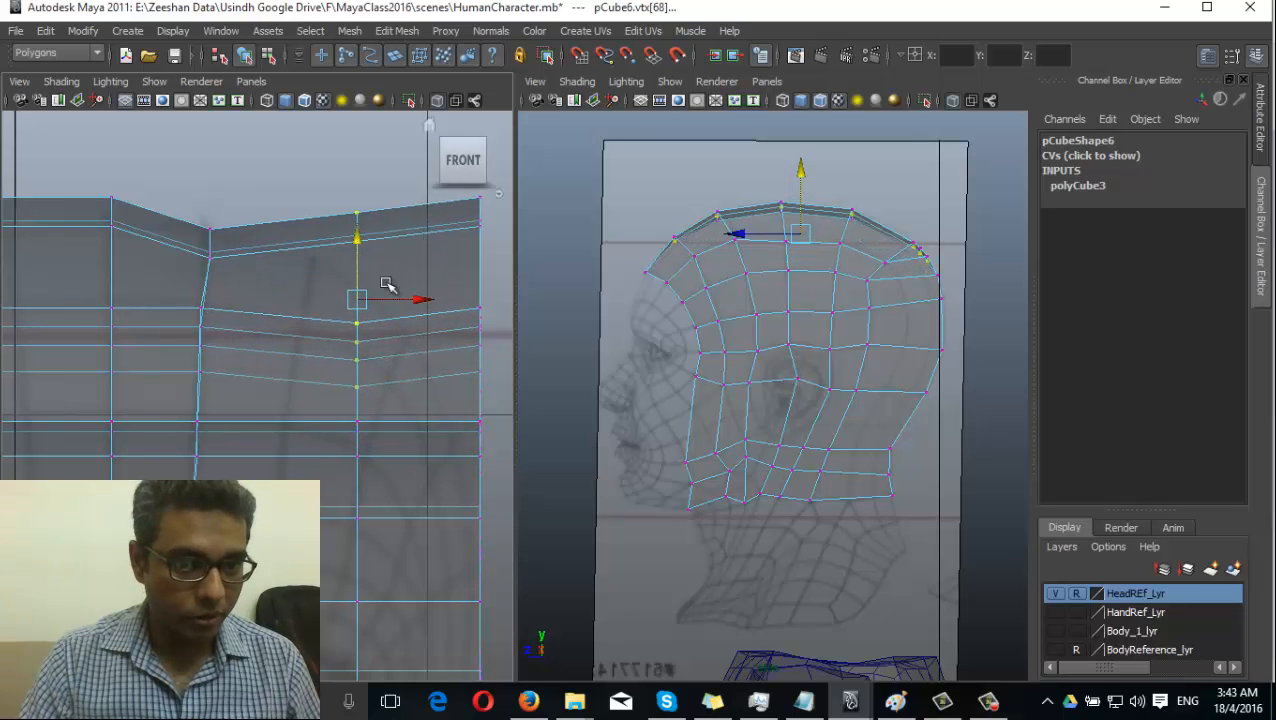
{"action": "key", "text": "ctrl+z"}
Lower the top vertices of the second column from the centre line and shift its upper rows inward to the front reference
{"action": "left_click", "coordinate": [357, 200]}
{"action": "left_click_drag", "start_coordinate": [359, 142], "coordinate": [356, 236]}
{"action": "left_click_drag", "start_coordinate": [389, 423], "coordinate": [382, 381]}
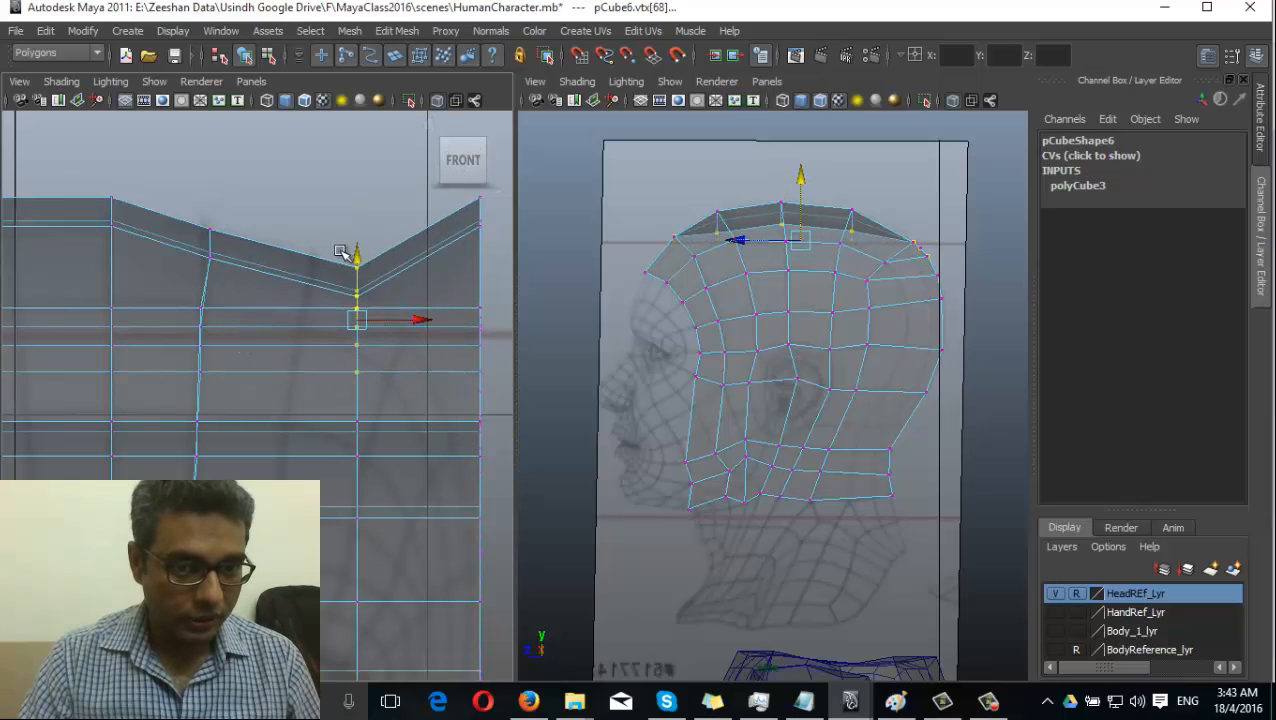
{"action": "left_click_drag", "start_coordinate": [419, 320], "coordinate": [378, 318]}
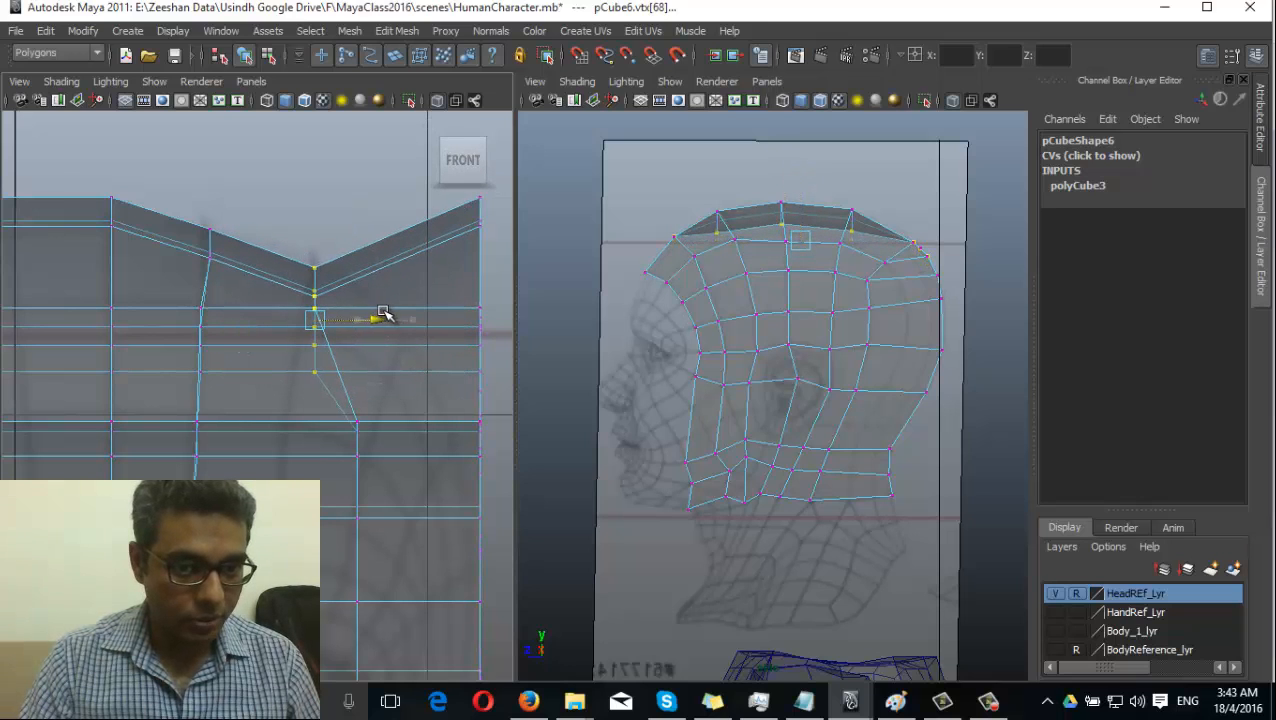
{"action": "left_click_drag", "start_coordinate": [345, 376], "coordinate": [347, 383]}
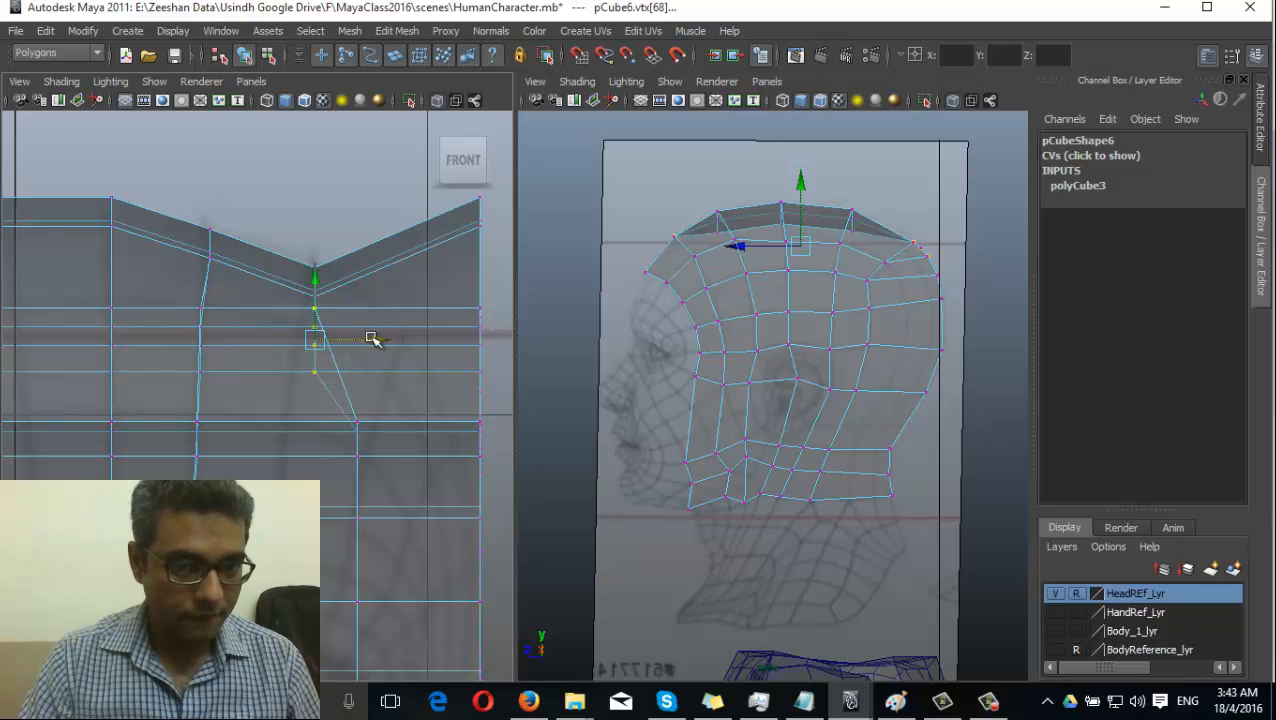
{"action": "left_click_drag", "start_coordinate": [372, 339], "coordinate": [359, 341]}
Try to move only the top vertices of the head mesh's outer edge down and inward in the front view
{"action": "middle_click_drag", "start_coordinate": [359, 341], "coordinate": [334, 242], "text": "alt"}
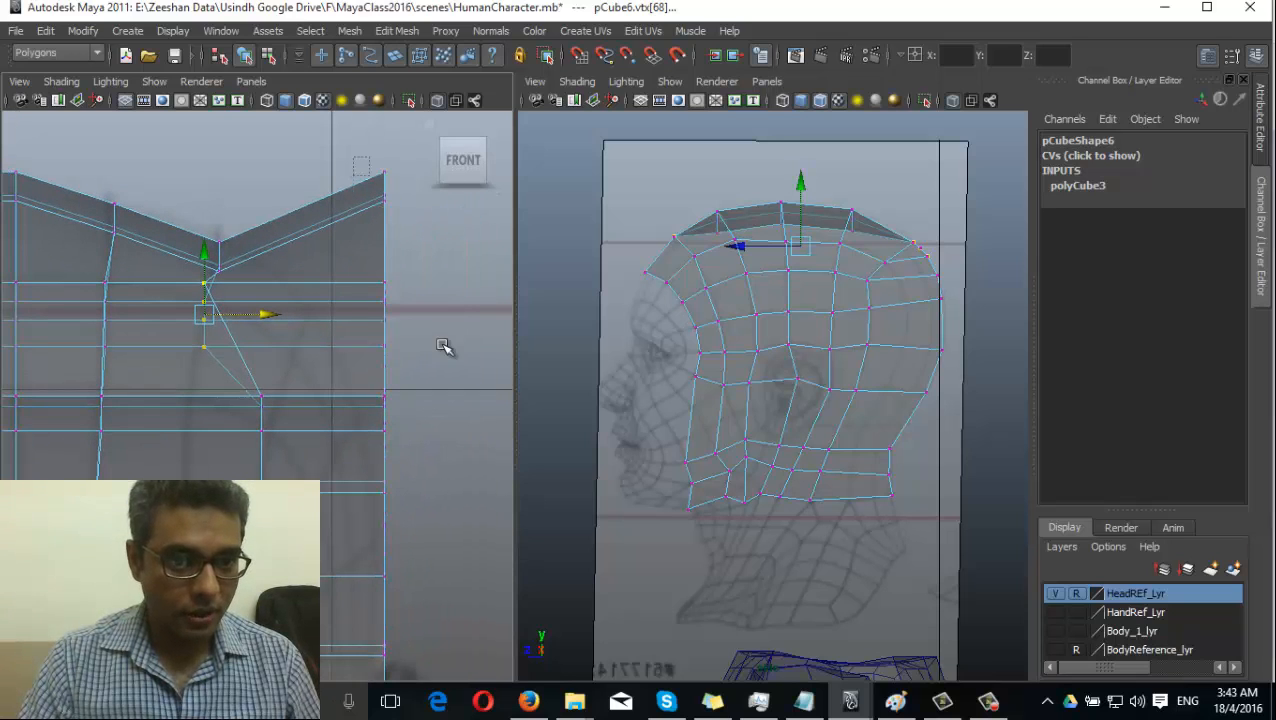
{"action": "left_click_drag", "start_coordinate": [421, 374], "coordinate": [427, 258]}
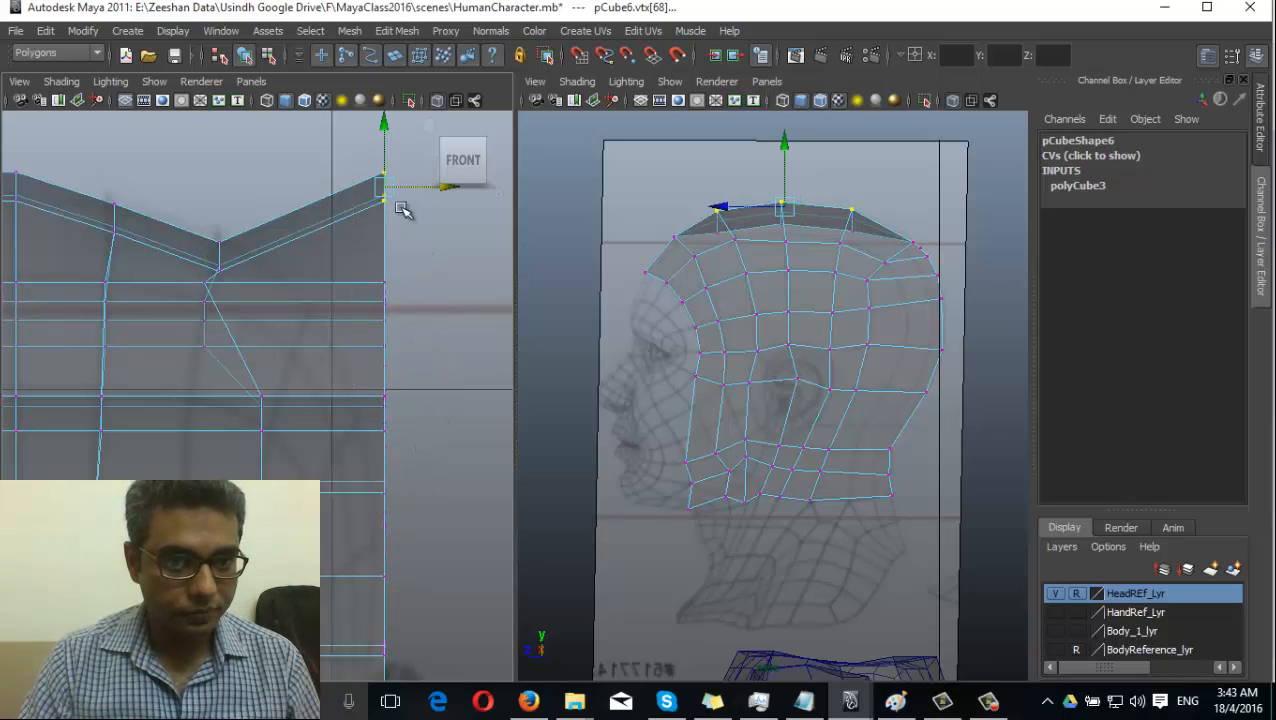
{"action": "left_click_drag", "start_coordinate": [388, 188], "coordinate": [388, 223]}
{"action": "key", "text": "ctrl+z"}
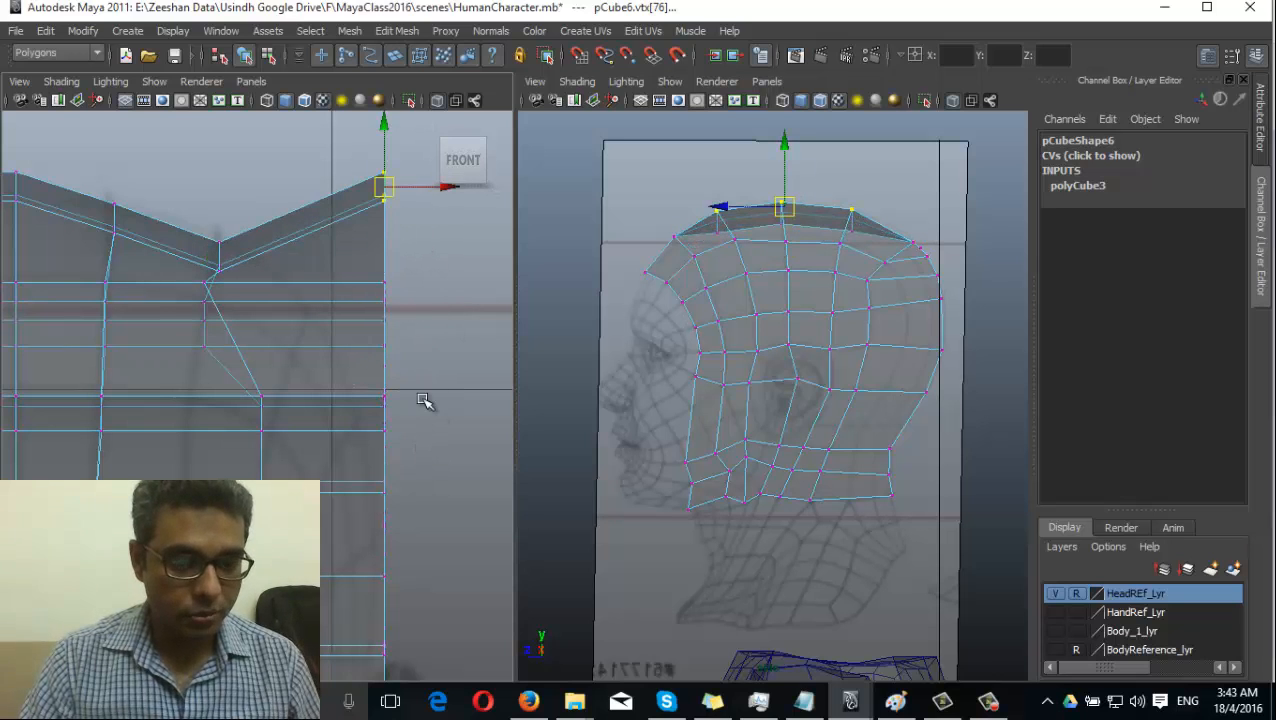
{"action": "right_click_drag", "start_coordinate": [416, 390], "coordinate": [519, 410], "text": "alt"}
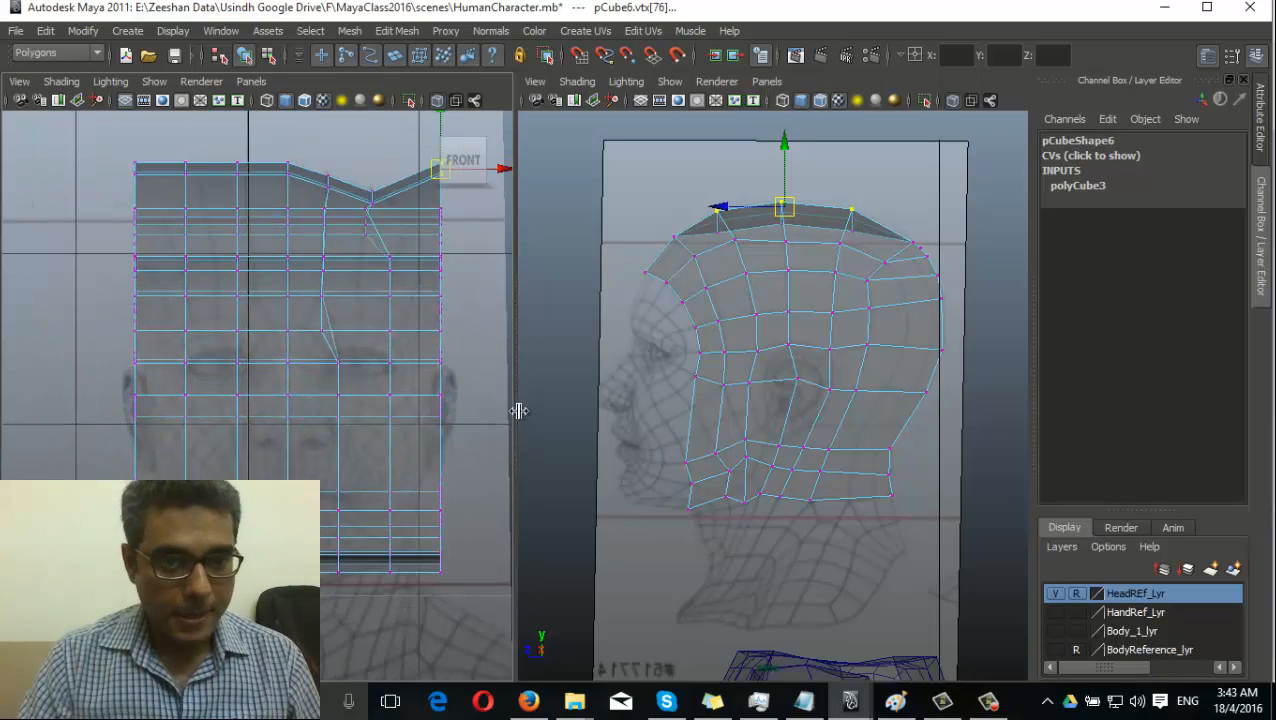
{"action": "middle_click_drag", "start_coordinate": [428, 390], "coordinate": [319, 427], "text": "alt"}
{"action": "right_click_drag", "start_coordinate": [319, 427], "coordinate": [370, 384], "text": "alt"}
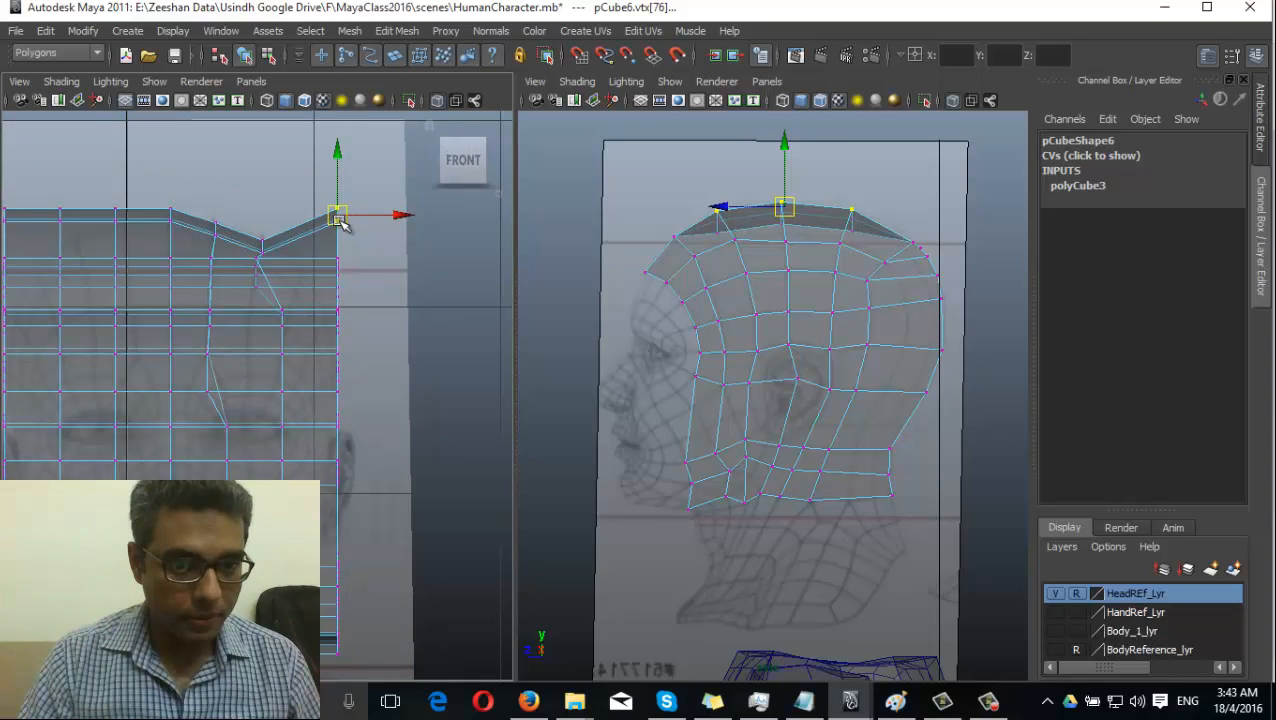
{"action": "left_click_drag", "start_coordinate": [340, 218], "coordinate": [312, 280]}
{"action": "key", "text": "ctrl+z"}
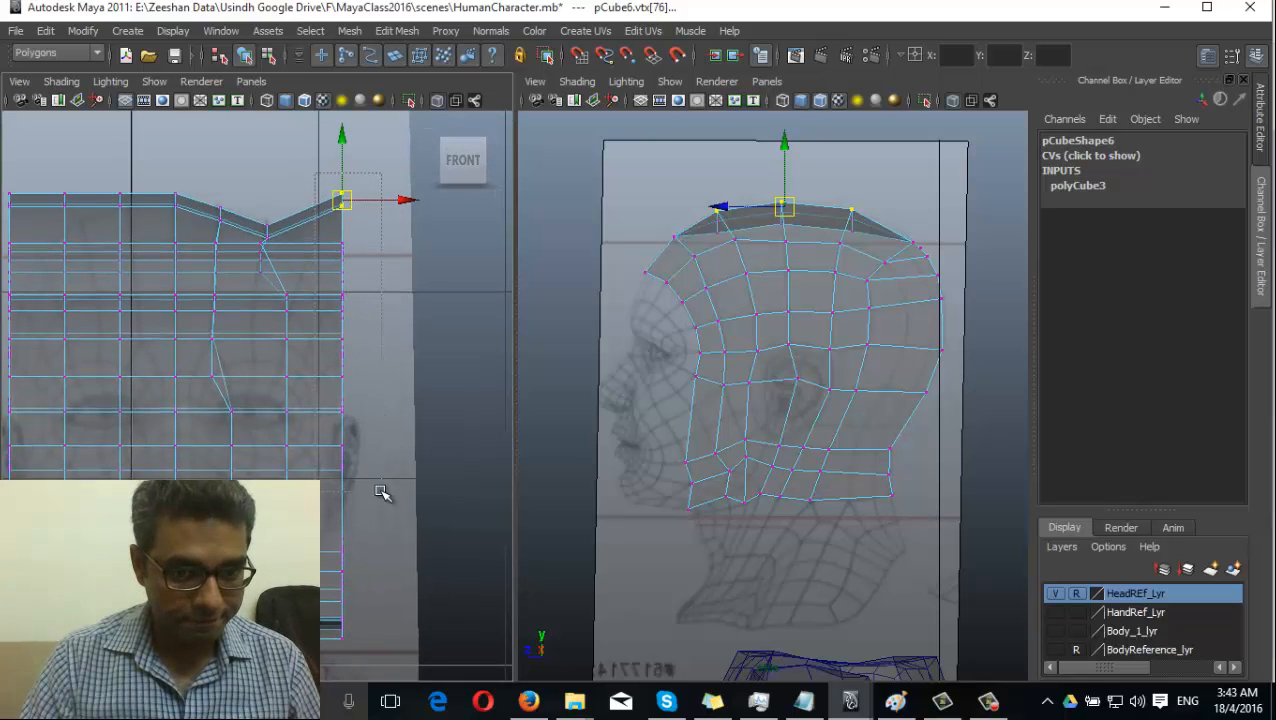
Move the outer edge's vertices from the crown to ear level down and inward, and lower the neighbouring column's vertices
{"action": "left_click_drag", "start_coordinate": [381, 492], "coordinate": [325, 185]}
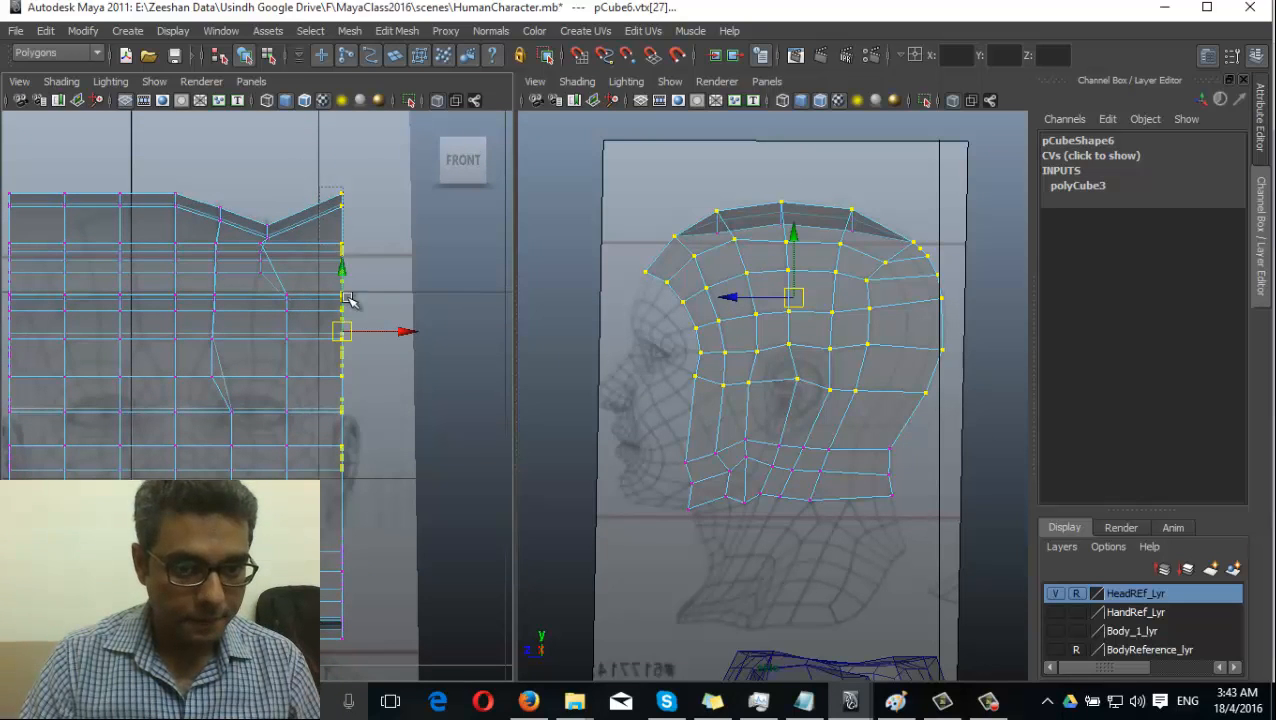
{"action": "left_click_drag", "start_coordinate": [340, 320], "coordinate": [333, 363]}
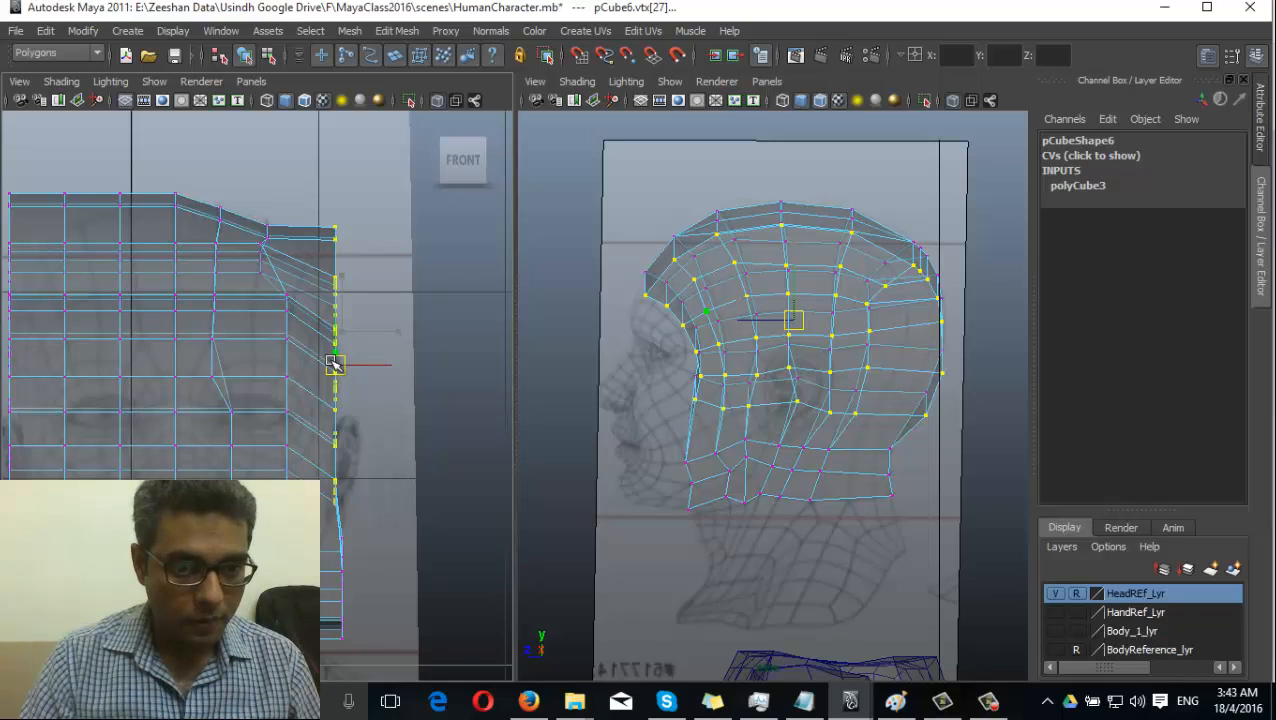
{"action": "left_click_drag", "start_coordinate": [298, 382], "coordinate": [298, 363]}
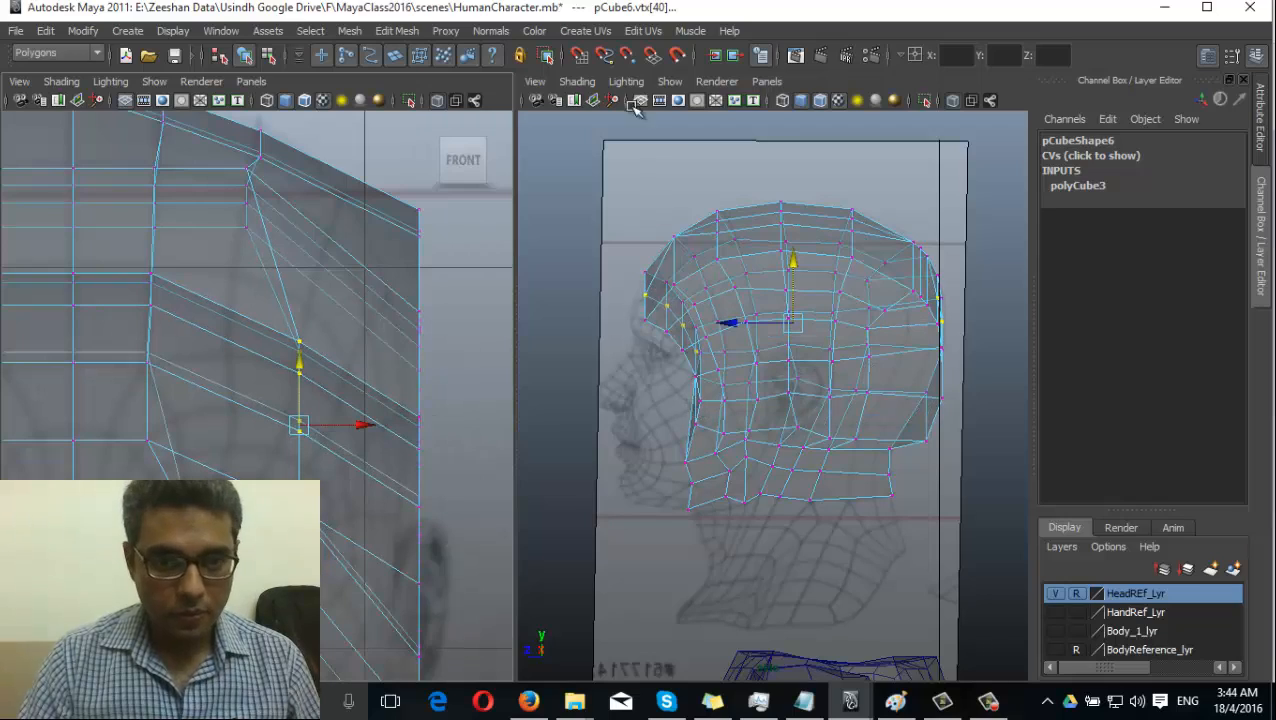
Turn off X-ray display in the side-view pane, switch that pane to perspective, and orbit around the head mesh
{"action": "left_click", "coordinate": [927, 101]}
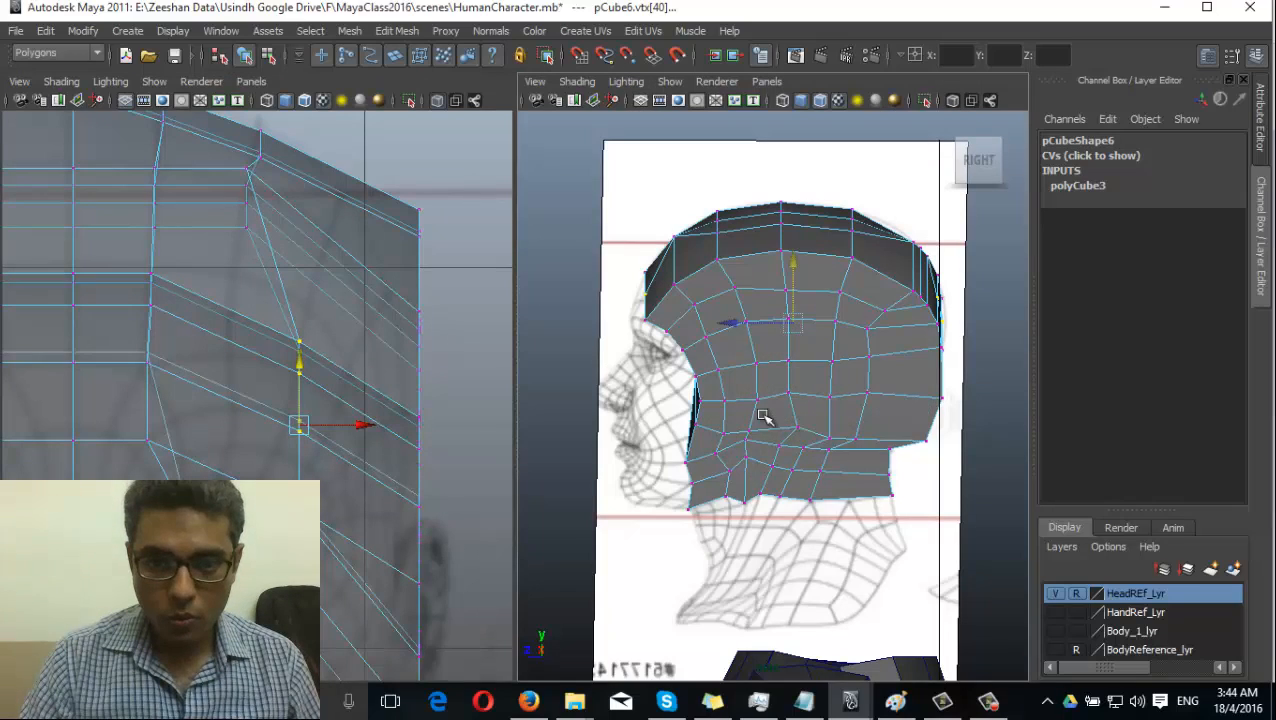
{"action": "key", "text": "space"}
{"action": "left_click", "coordinate": [768, 366]}
{"action": "left_click_drag", "start_coordinate": [768, 366], "coordinate": [883, 429], "text": "alt"}
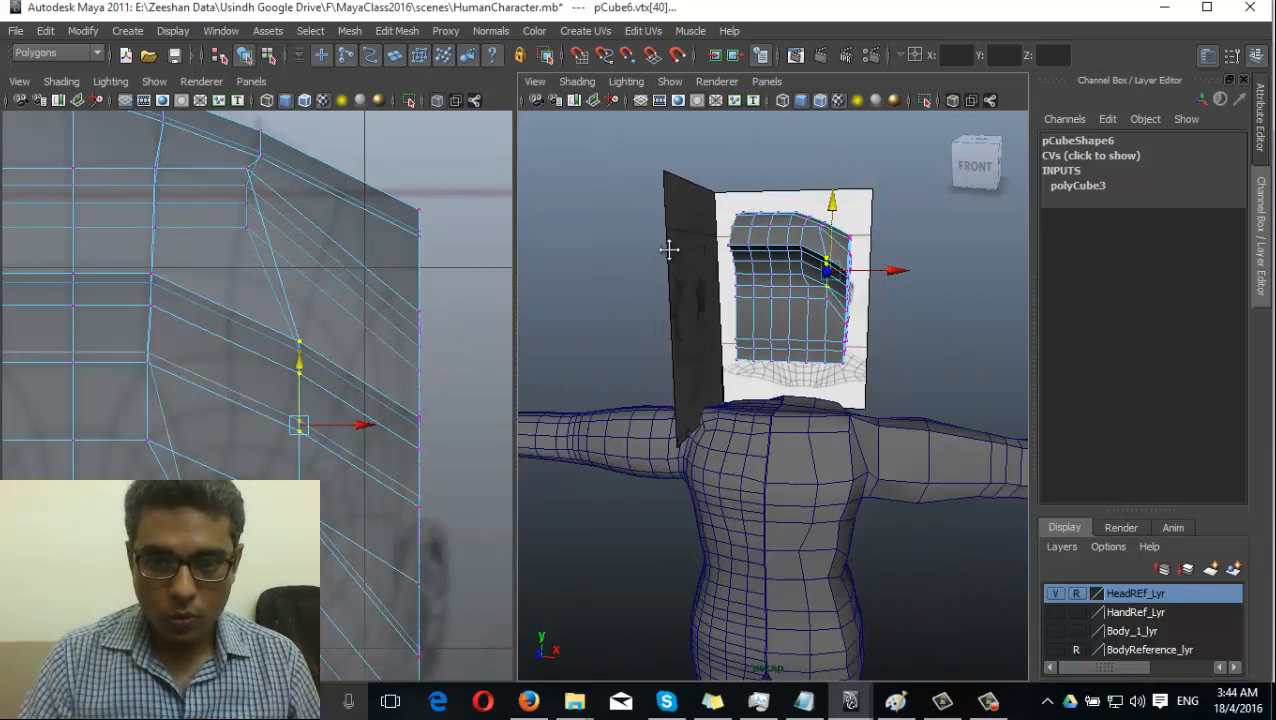
Move the outer edge's vertices beside the crown and at the temple inward to the skull outline of the front reference
{"action": "left_click_drag", "start_coordinate": [672, 251], "coordinate": [560, 390], "text": "alt"}
{"action": "scroll", "coordinate": [362, 316], "scroll_direction": "down", "scroll_amount": 3}
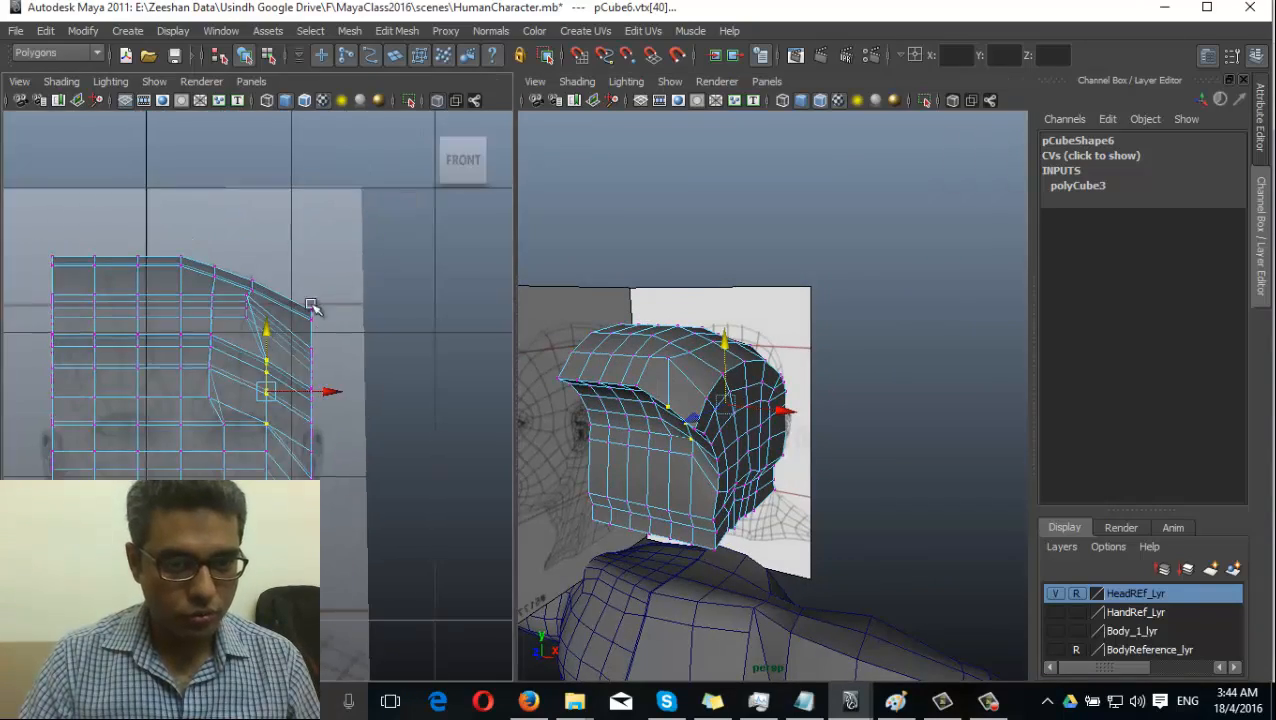
{"action": "left_click_drag", "start_coordinate": [340, 281], "coordinate": [306, 244]}
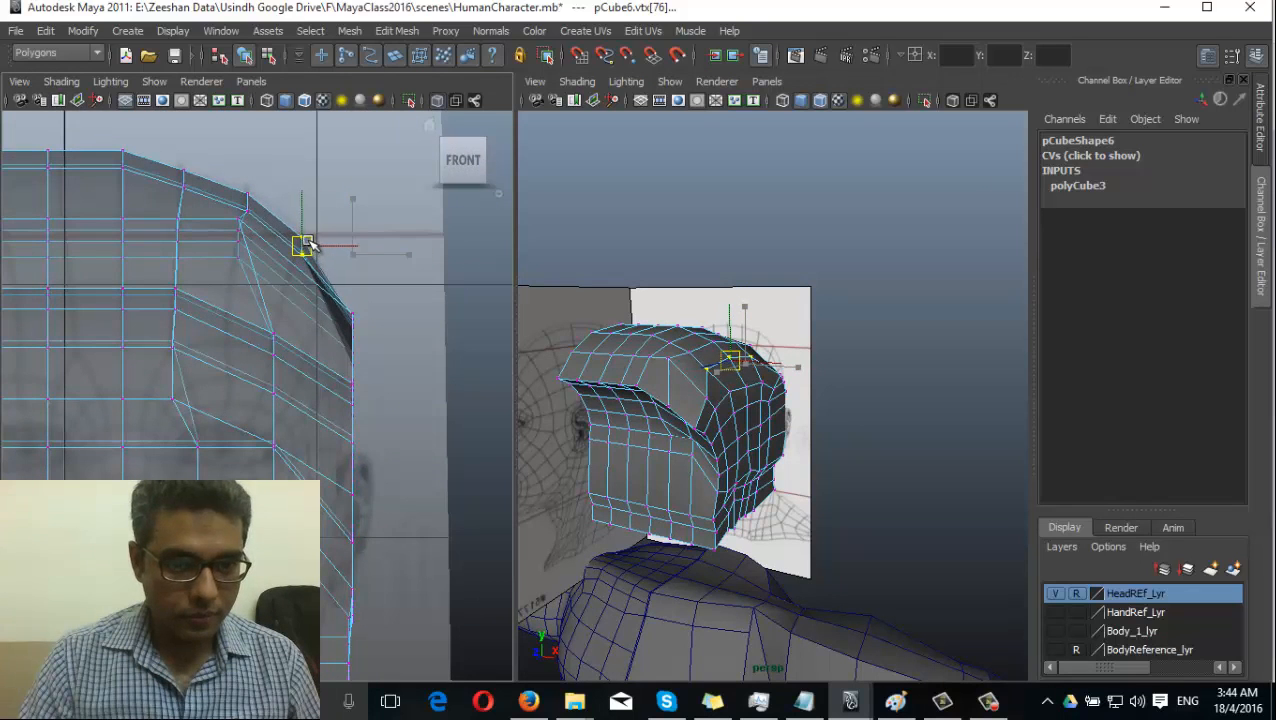
{"action": "middle_click_drag", "start_coordinate": [306, 244], "coordinate": [341, 221], "text": "alt"}
{"action": "left_click_drag", "start_coordinate": [413, 272], "coordinate": [348, 350]}
{"action": "left_click_drag", "start_coordinate": [392, 312], "coordinate": [370, 316]}
{"action": "middle_click_drag", "start_coordinate": [332, 378], "coordinate": [370, 320], "text": "alt"}
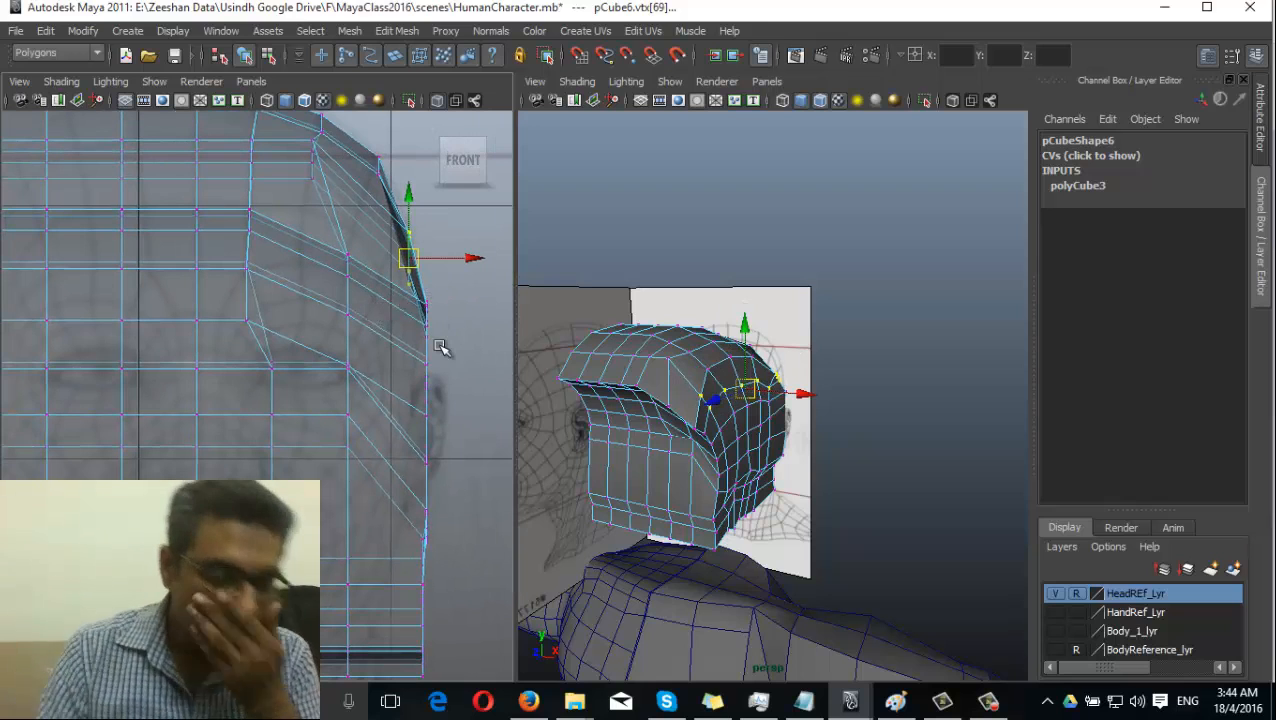
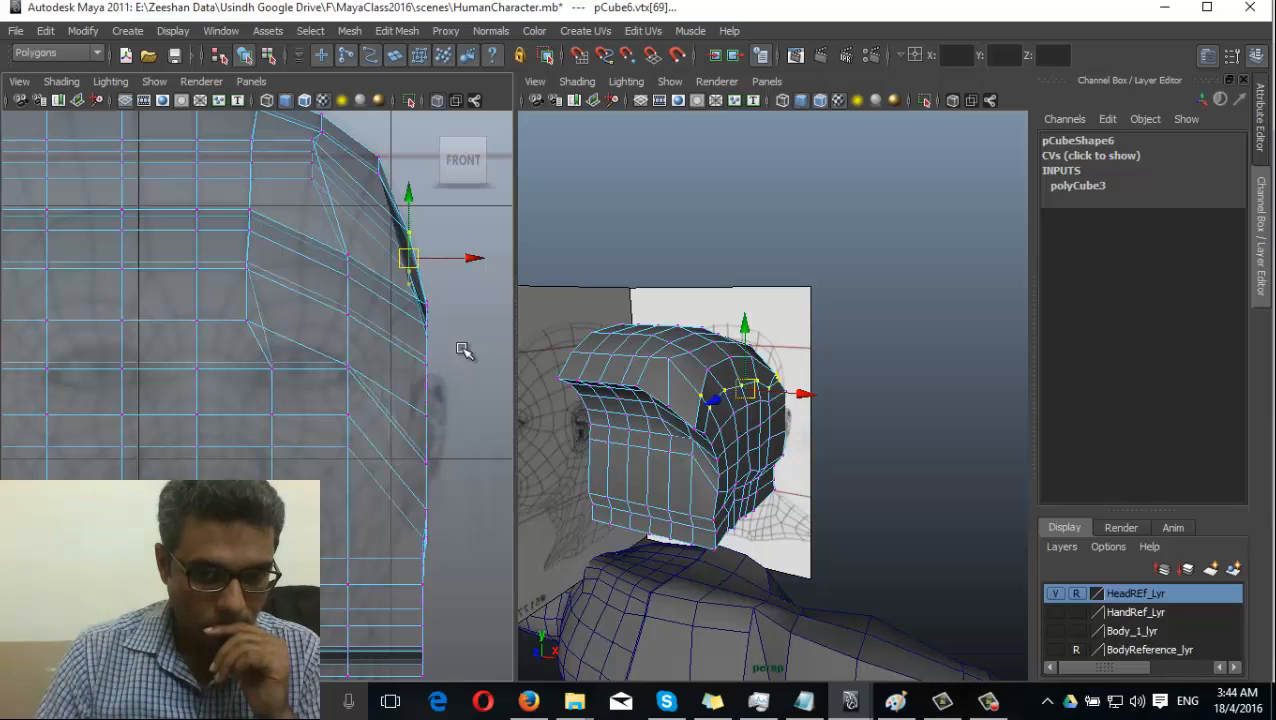
Shift the outer edge's vertices inward in the front view, first those beside the ear and then the rows just below it
{"action": "scroll", "coordinate": [345, 380], "scroll_direction": "down", "scroll_amount": 5}
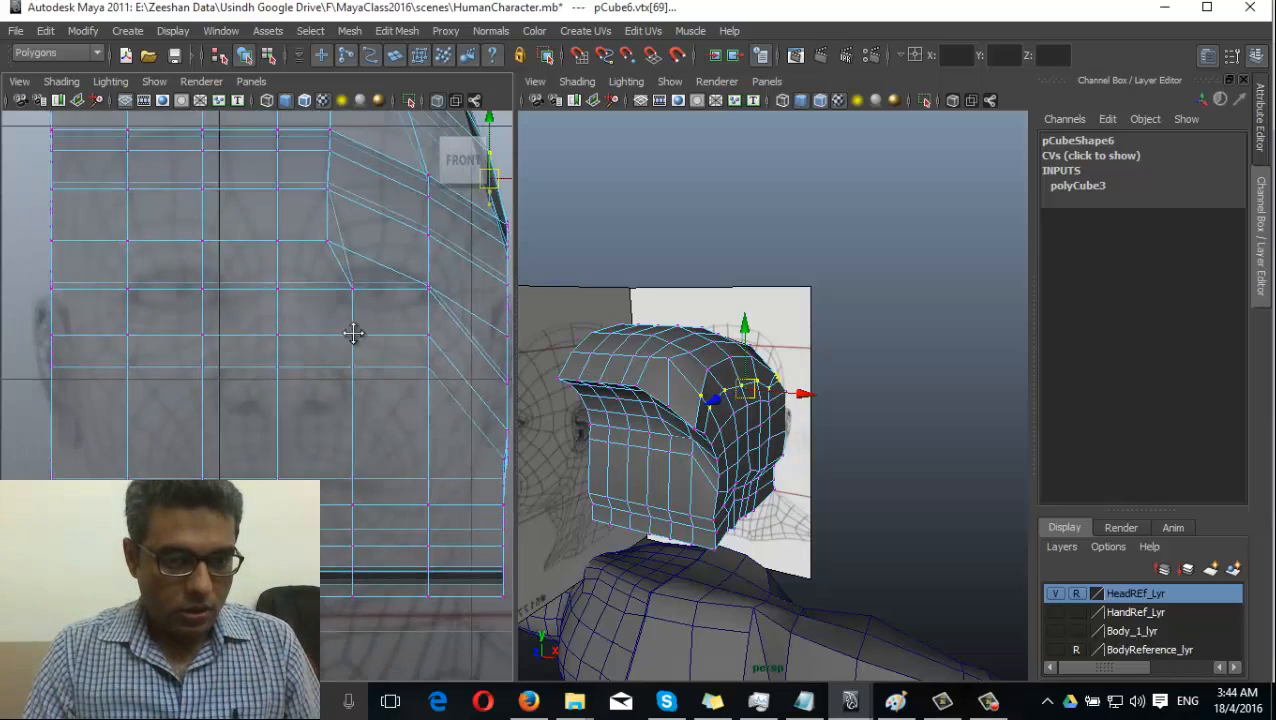
{"action": "left_click_drag", "start_coordinate": [704, 432], "coordinate": [778, 468], "text": "alt"}
{"action": "scroll", "coordinate": [407, 333], "scroll_direction": "up", "scroll_amount": 8}
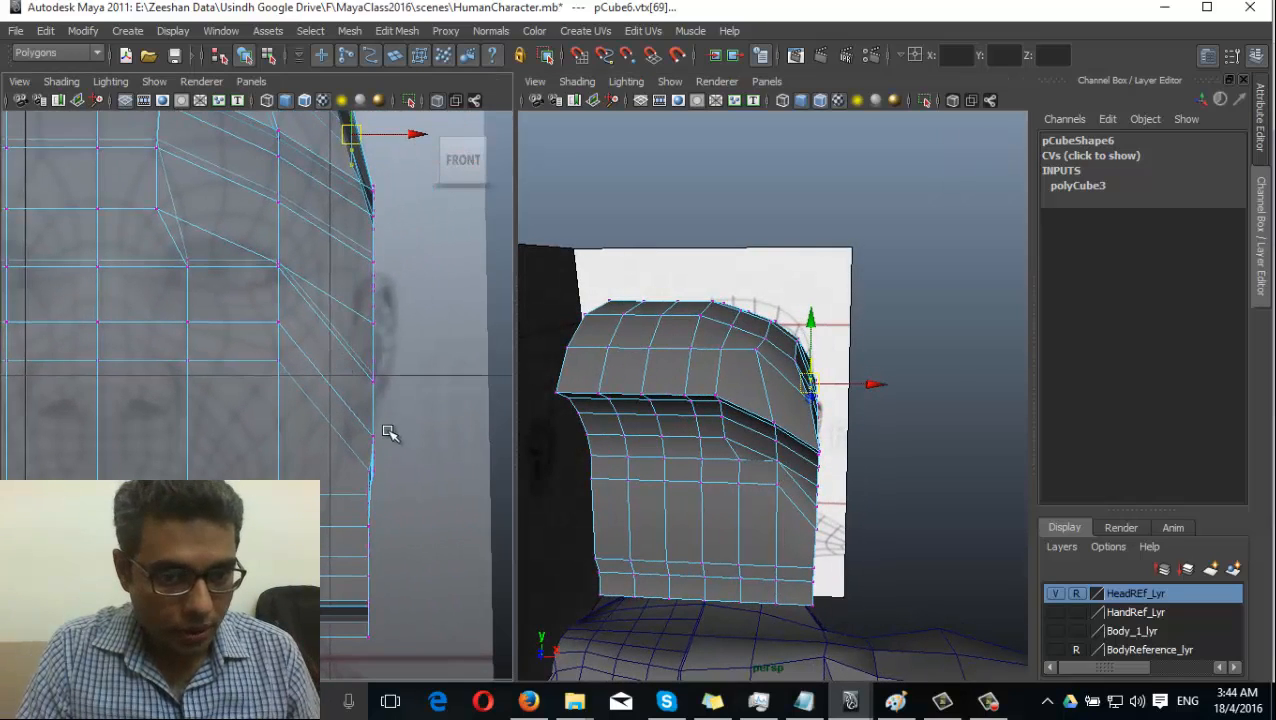
{"action": "left_click_drag", "start_coordinate": [399, 380], "coordinate": [409, 411]}
{"action": "left_click_drag", "start_coordinate": [418, 286], "coordinate": [403, 286]}
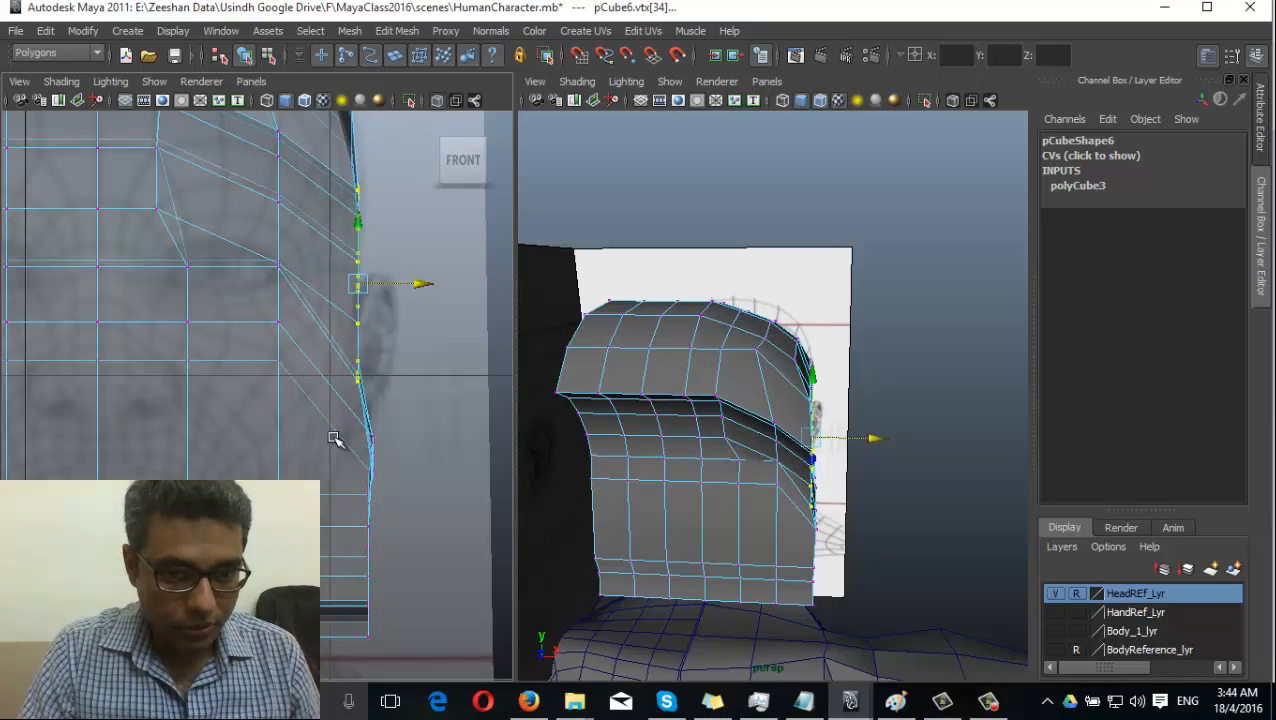
{"action": "left_click_drag", "start_coordinate": [397, 527], "coordinate": [396, 525]}
{"action": "left_click_drag", "start_coordinate": [437, 483], "coordinate": [399, 483]}
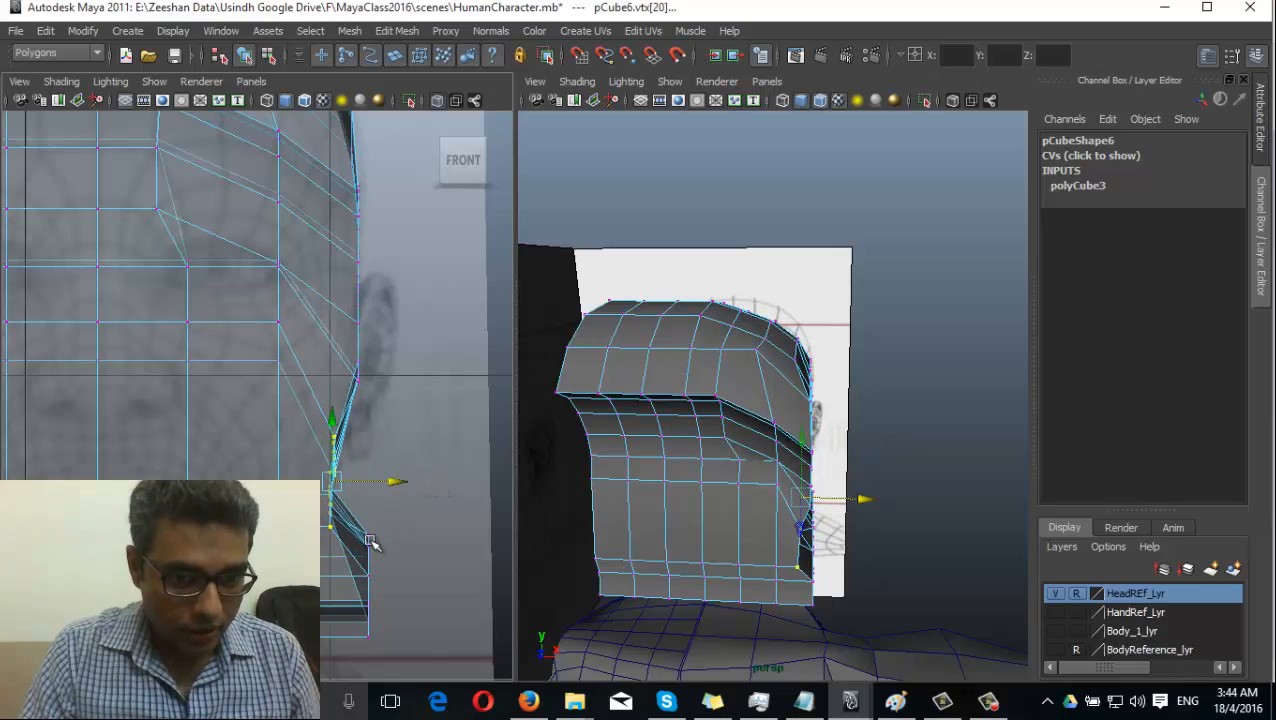
Pull the lower vertices of the two outermost columns inward to taper the jaw, moving the bottom row in furthest
{"action": "left_click_drag", "start_coordinate": [390, 632], "coordinate": [390, 632]}
{"action": "middle_click_drag", "start_coordinate": [364, 510], "coordinate": [409, 400], "text": "alt"}
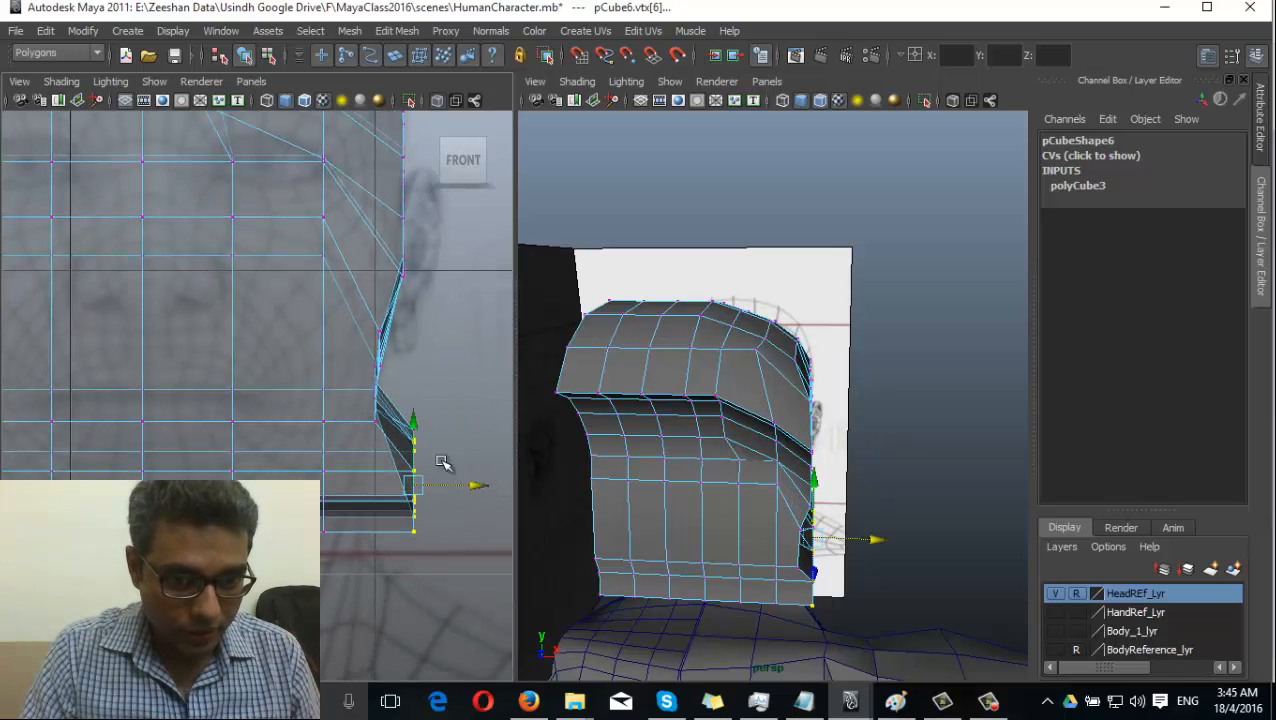
{"action": "left_click_drag", "start_coordinate": [476, 482], "coordinate": [425, 479]}
{"action": "left_click_drag", "start_coordinate": [409, 543], "coordinate": [409, 543]}
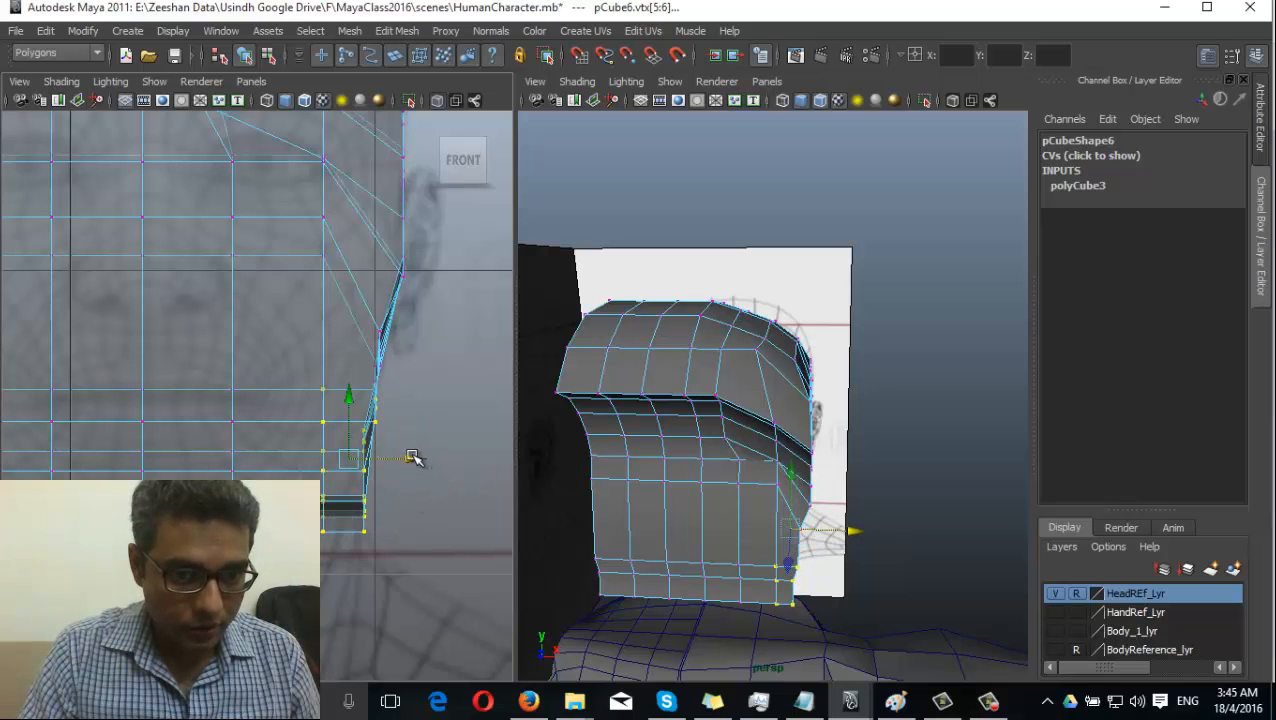
{"action": "left_click_drag", "start_coordinate": [414, 459], "coordinate": [408, 497]}
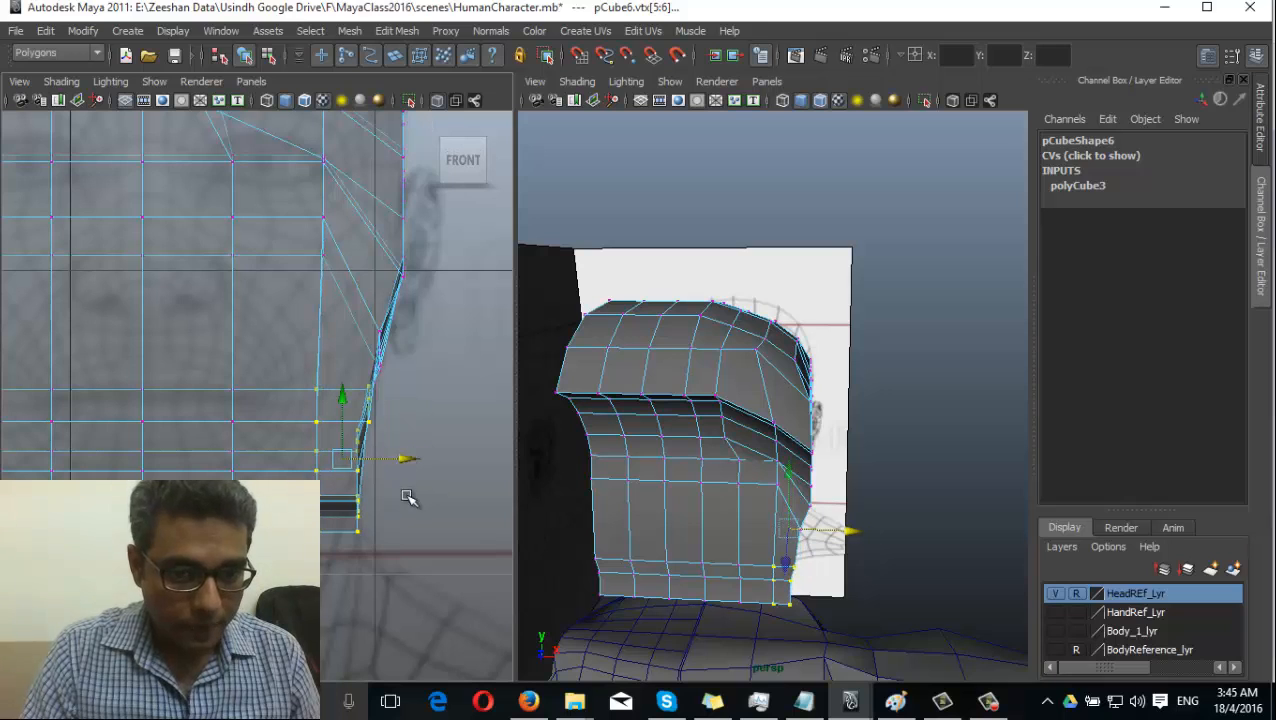
{"action": "left_click", "coordinate": [385, 495]}
{"action": "left_click_drag", "start_coordinate": [306, 490], "coordinate": [342, 515]}
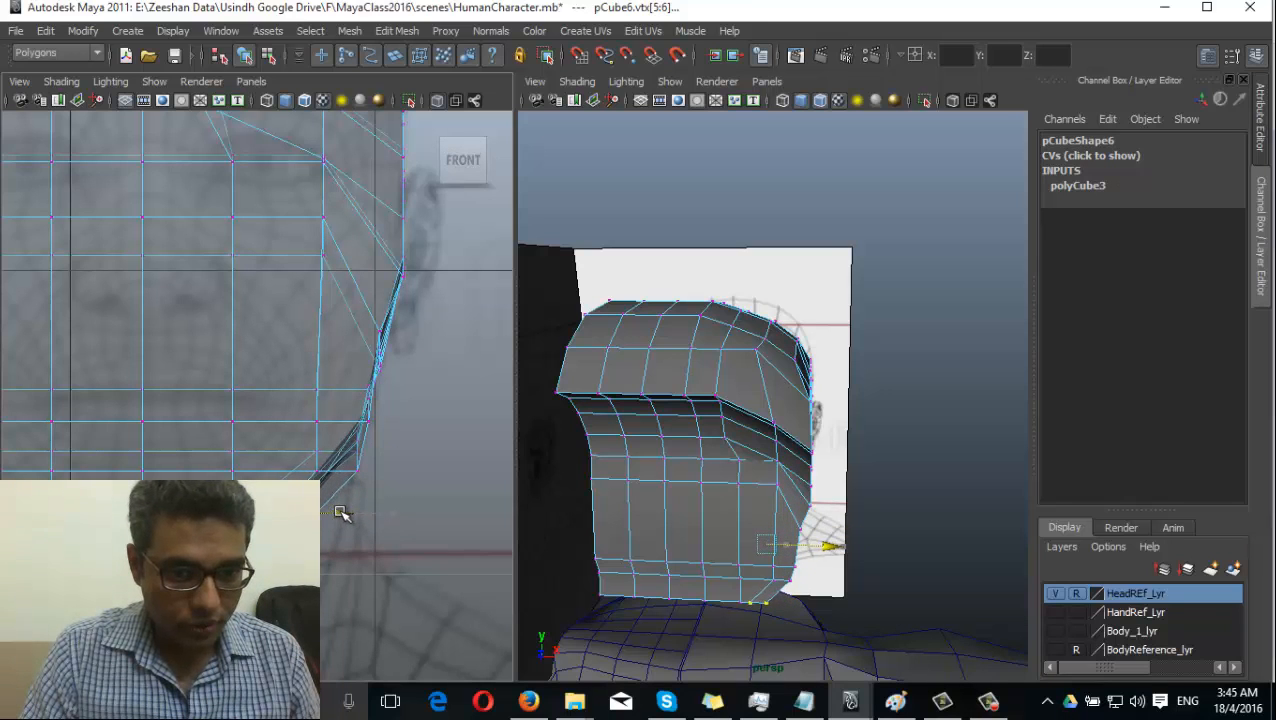
{"action": "left_click_drag", "start_coordinate": [302, 447], "coordinate": [386, 468]}
{"action": "left_click", "coordinate": [354, 469]}
Shift the outer edge's vertices at mid-ear level slightly inward to smooth the side profile
{"action": "middle_click_drag", "start_coordinate": [381, 414], "coordinate": [371, 516], "text": "alt"}
{"action": "left_click_drag", "start_coordinate": [365, 400], "coordinate": [437, 370]}
{"action": "middle_click_drag", "start_coordinate": [390, 315], "coordinate": [388, 514], "text": "alt"}
{"action": "middle_click_drag", "start_coordinate": [402, 348], "coordinate": [419, 359], "text": "alt"}
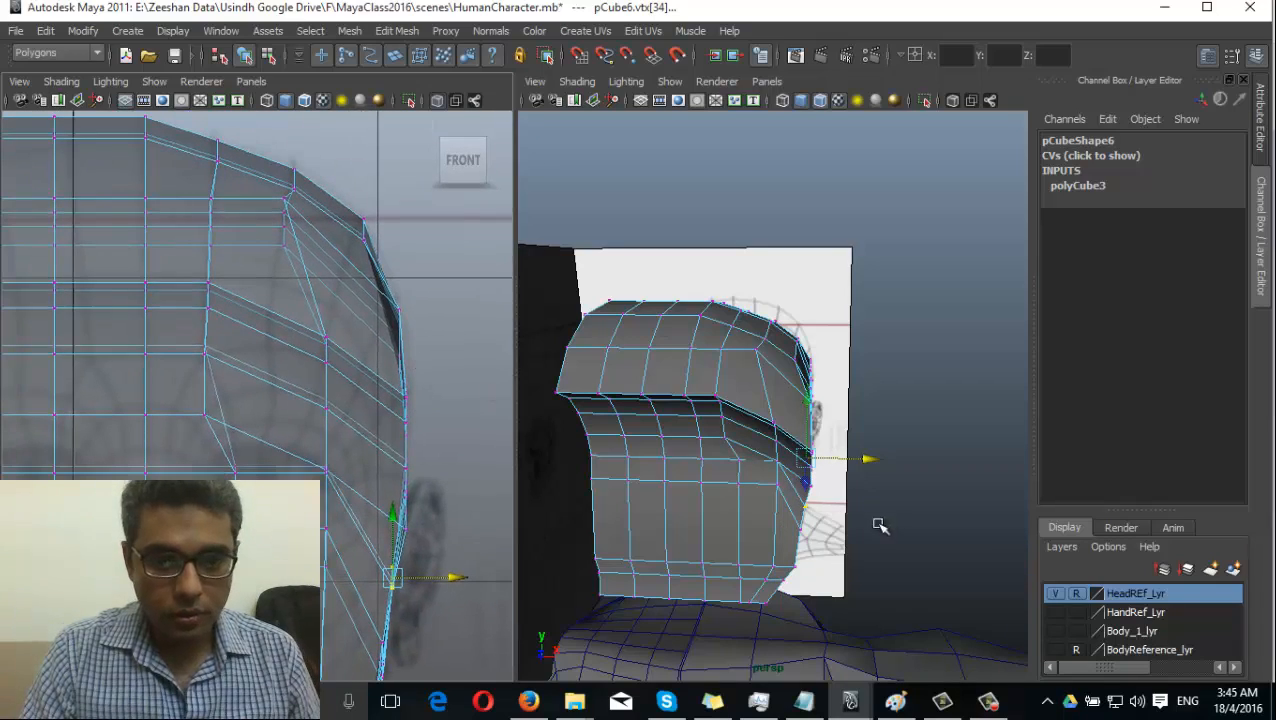
{"action": "left_click_drag", "start_coordinate": [879, 524], "coordinate": [763, 490], "text": "alt"}
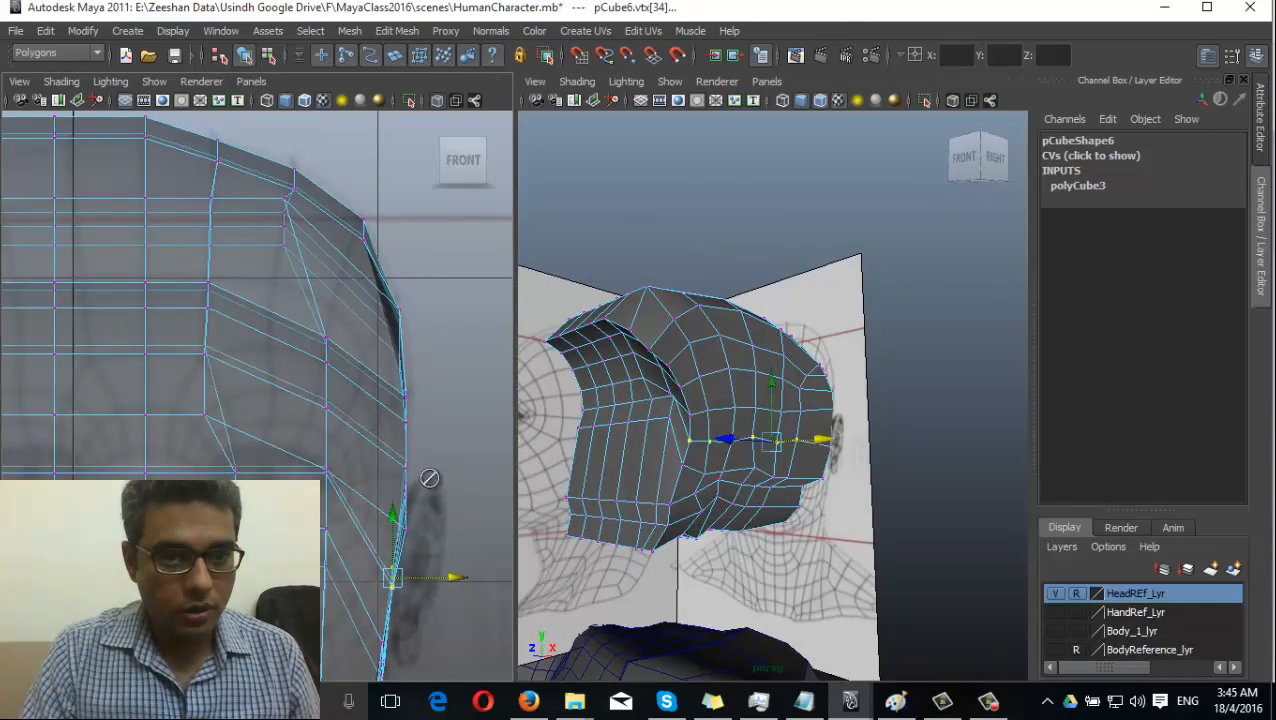
Delete the three columns of faces on the left side of the head mesh in the front view
{"action": "middle_click_drag", "start_coordinate": [192, 454], "coordinate": [297, 355], "text": "alt"}
{"action": "right_click_drag", "start_coordinate": [297, 355], "coordinate": [387, 504], "text": "alt"}
{"action": "right_click_drag", "start_coordinate": [270, 314], "coordinate": [272, 357]}
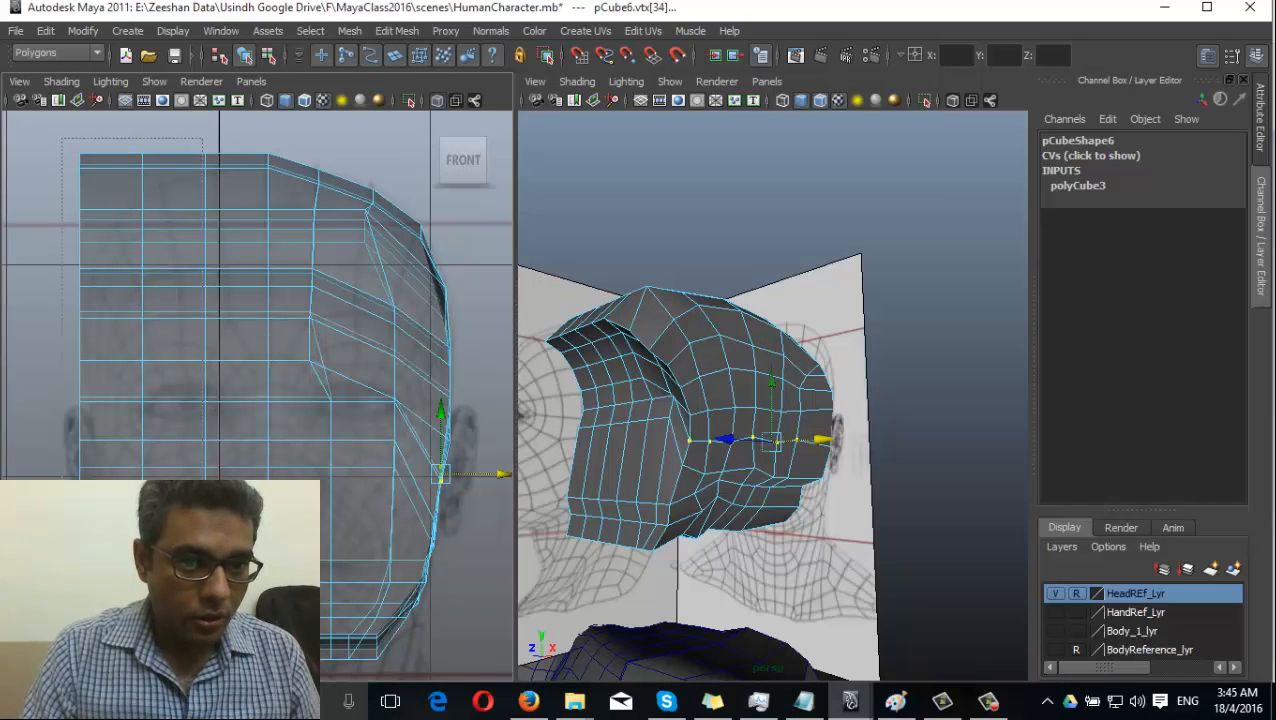
{"action": "left_click_drag", "start_coordinate": [243, 140], "coordinate": [40, 650]}
{"action": "right_click_drag", "start_coordinate": [380, 355], "coordinate": [160, 285], "text": "alt"}
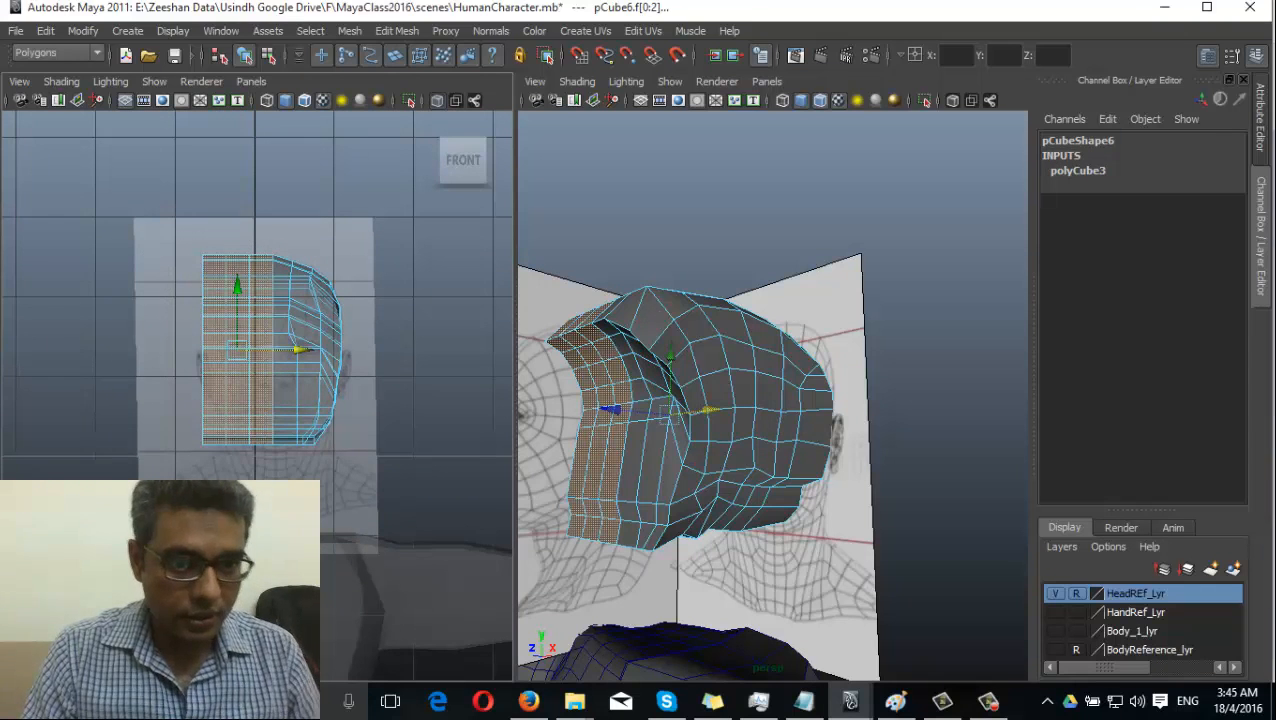
{"action": "key", "text": "Delete"}
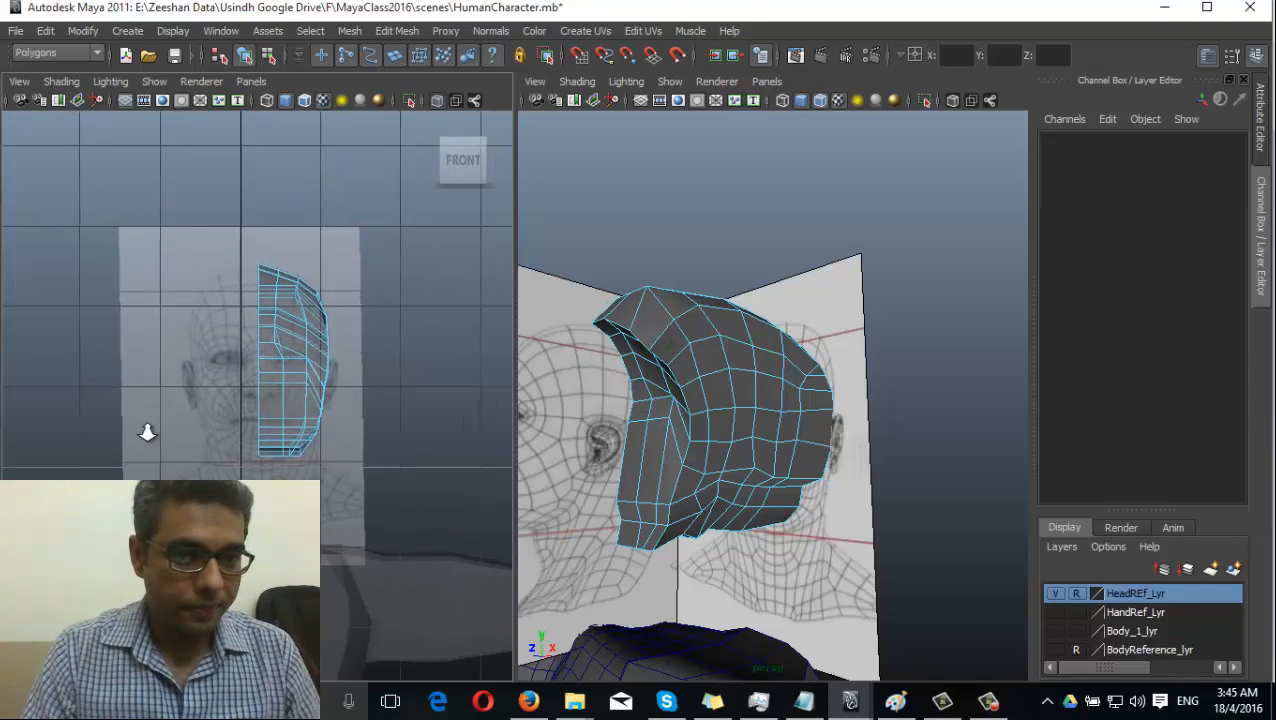
Lower the upper forehead vertices in the column next to the outer edge and move the vertices above them down and inward
{"action": "right_click_drag", "start_coordinate": [142, 427], "coordinate": [390, 370], "text": "alt"}
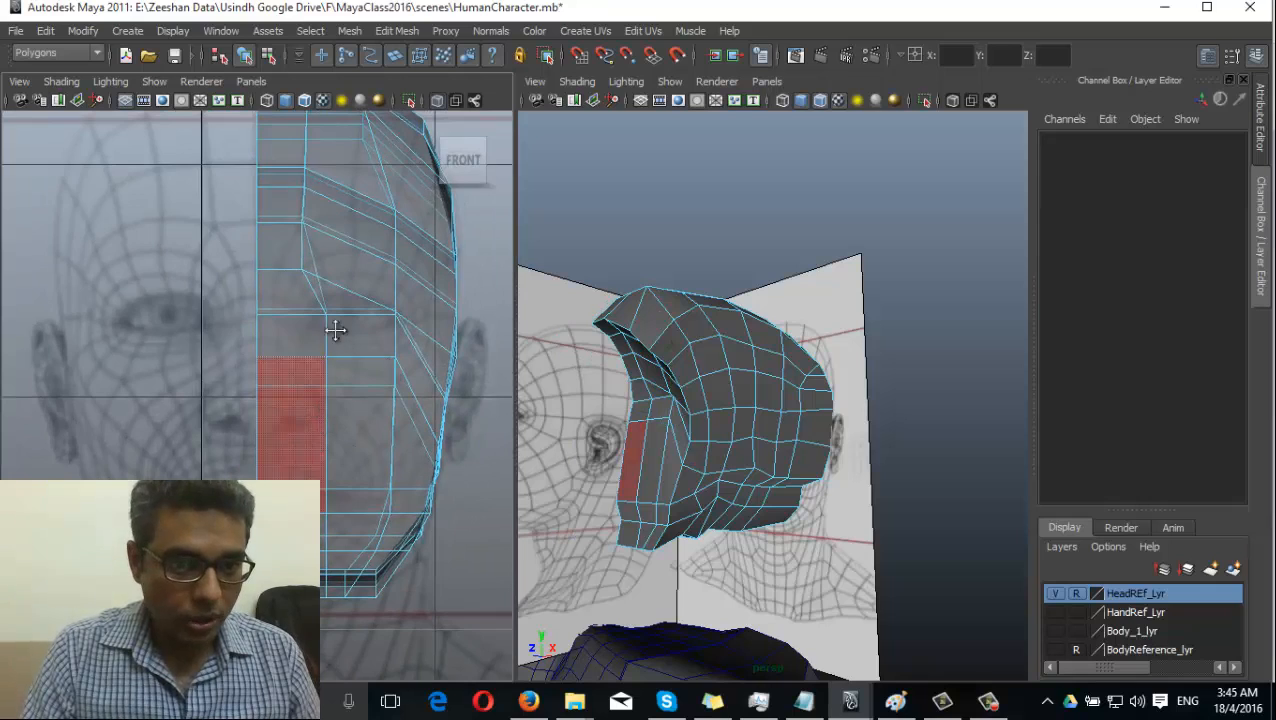
{"action": "right_click_drag", "start_coordinate": [335, 330], "coordinate": [275, 360], "text": "alt"}
{"action": "left_click", "coordinate": [286, 260]}
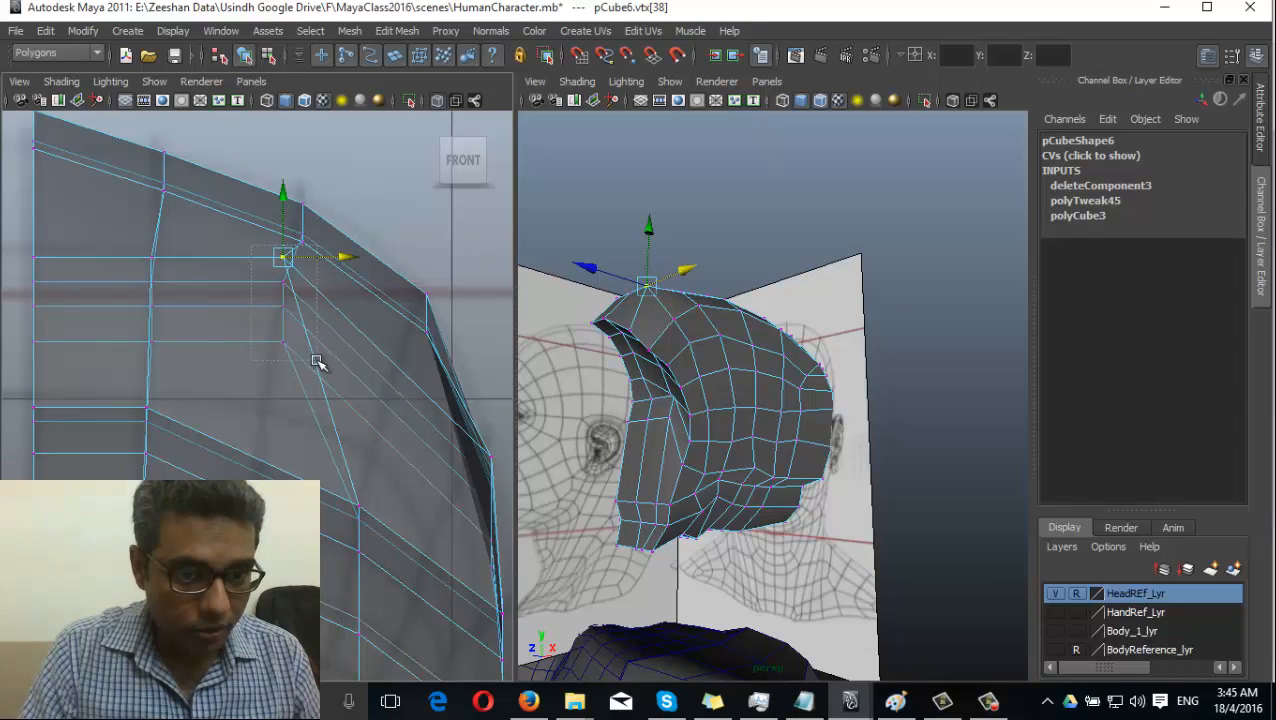
{"action": "left_click_drag", "start_coordinate": [316, 362], "coordinate": [316, 362]}
{"action": "middle_click_drag", "start_coordinate": [280, 330], "coordinate": [286, 316], "text": "alt"}
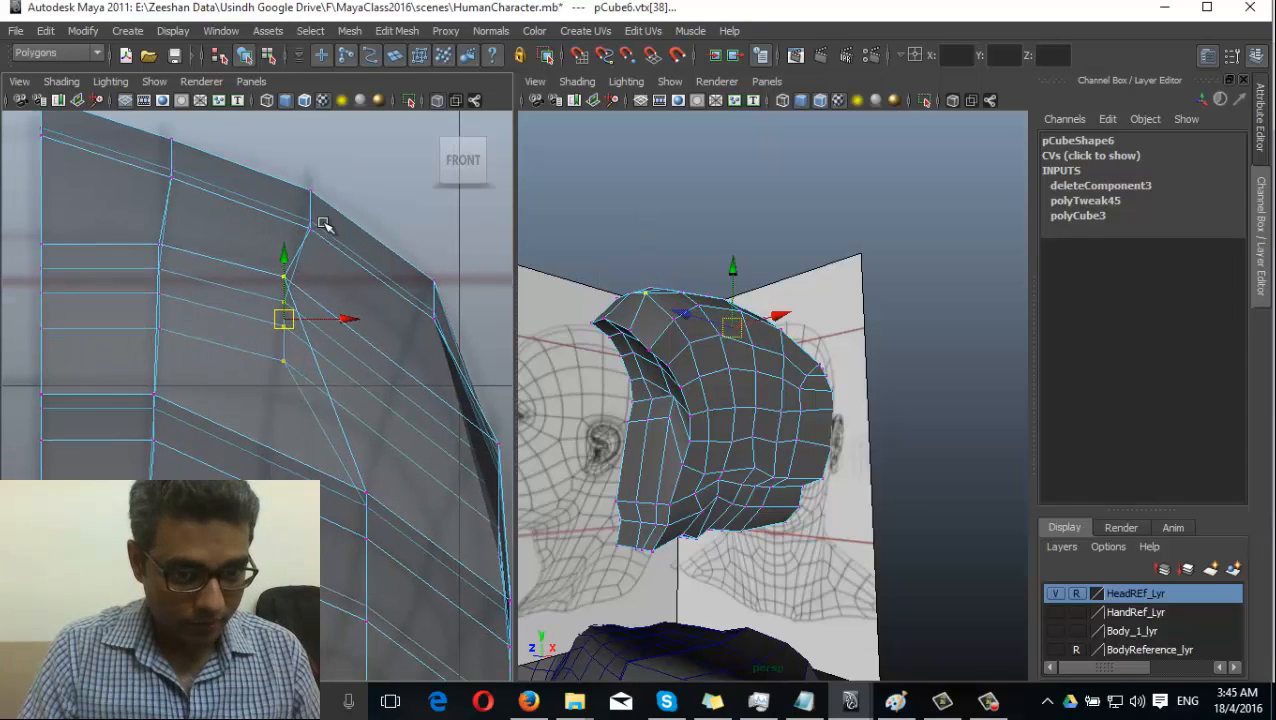
{"action": "left_click", "coordinate": [313, 222]}
{"action": "left_click_drag", "start_coordinate": [313, 222], "coordinate": [293, 242]}
{"action": "middle_click_drag", "start_coordinate": [293, 242], "coordinate": [362, 318], "text": "alt"}
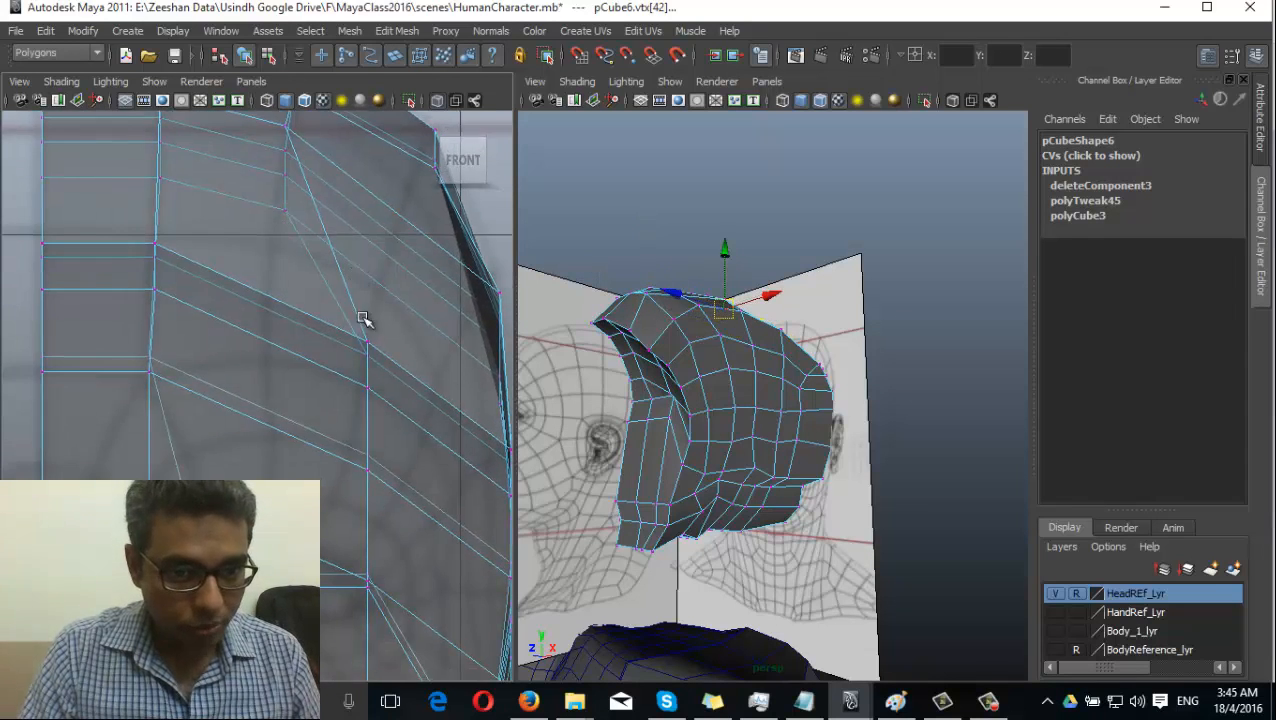
Move the forehead, brow and eye-level vertices of the column next to the outer edge inward and slightly up
{"action": "left_click_drag", "start_coordinate": [398, 422], "coordinate": [418, 427]}
{"action": "left_click_drag", "start_coordinate": [366, 366], "coordinate": [268, 310]}
{"action": "middle_click_drag", "start_coordinate": [266, 309], "coordinate": [362, 310], "text": "alt"}
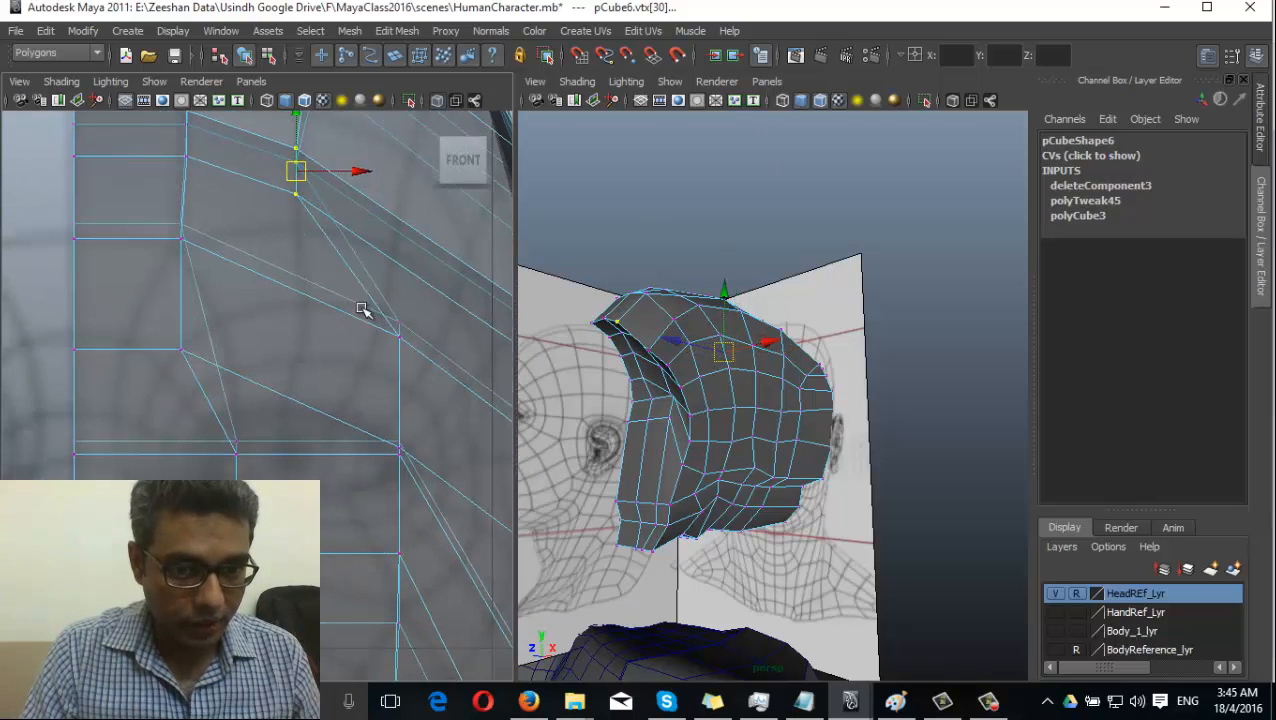
{"action": "left_click_drag", "start_coordinate": [368, 398], "coordinate": [370, 398]}
{"action": "left_click_drag", "start_coordinate": [398, 335], "coordinate": [324, 305]}
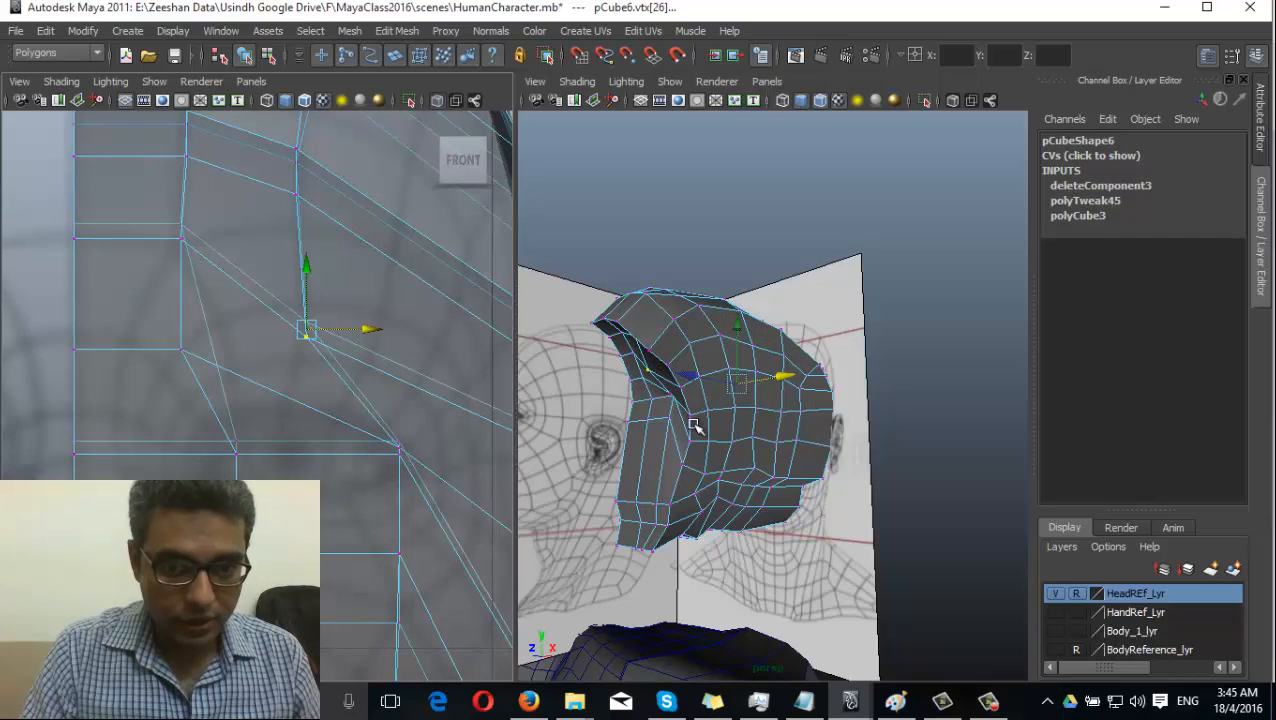
{"action": "left_click_drag", "start_coordinate": [695, 427], "coordinate": [806, 507], "text": "alt"}
{"action": "left_click_drag", "start_coordinate": [412, 425], "coordinate": [353, 490]}
{"action": "left_click_drag", "start_coordinate": [398, 450], "coordinate": [294, 428]}
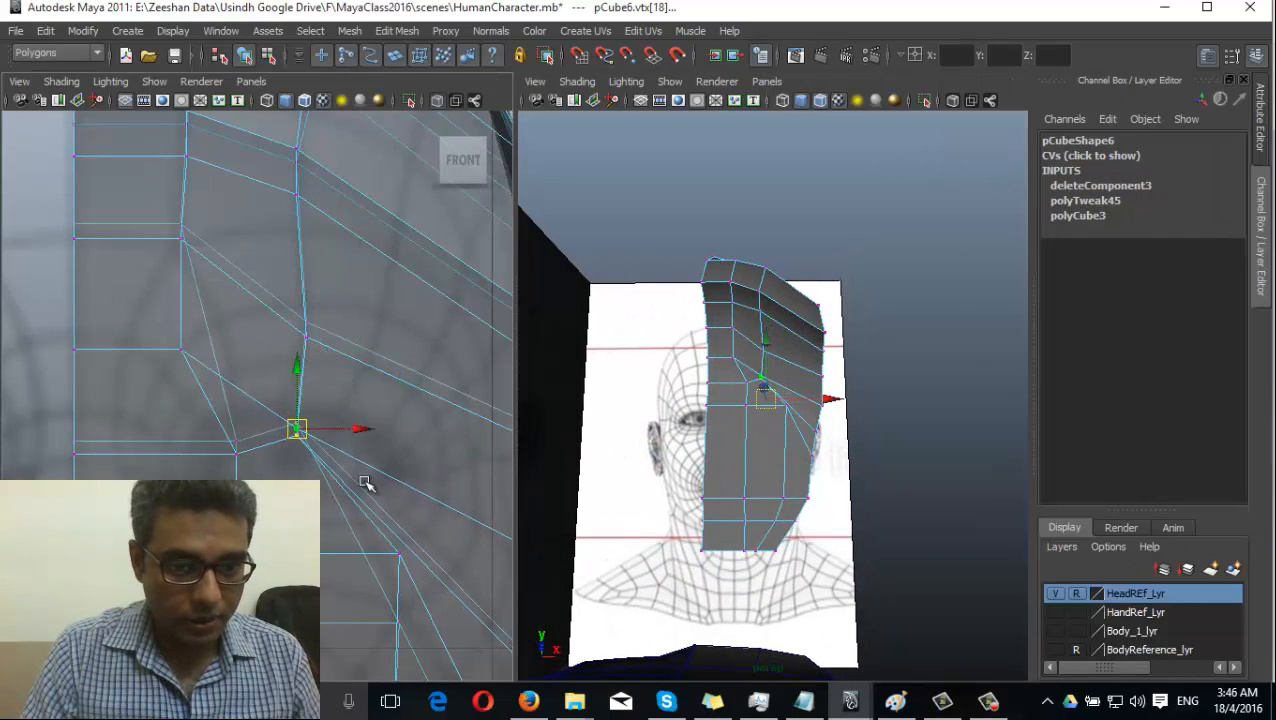
Move the cheek and jaw vertices of the column next to the outer edge inward to continue its curve
{"action": "middle_click_drag", "start_coordinate": [366, 483], "coordinate": [435, 341], "text": "alt"}
{"action": "left_click", "coordinate": [404, 433]}
{"action": "left_click_drag", "start_coordinate": [404, 433], "coordinate": [319, 439]}
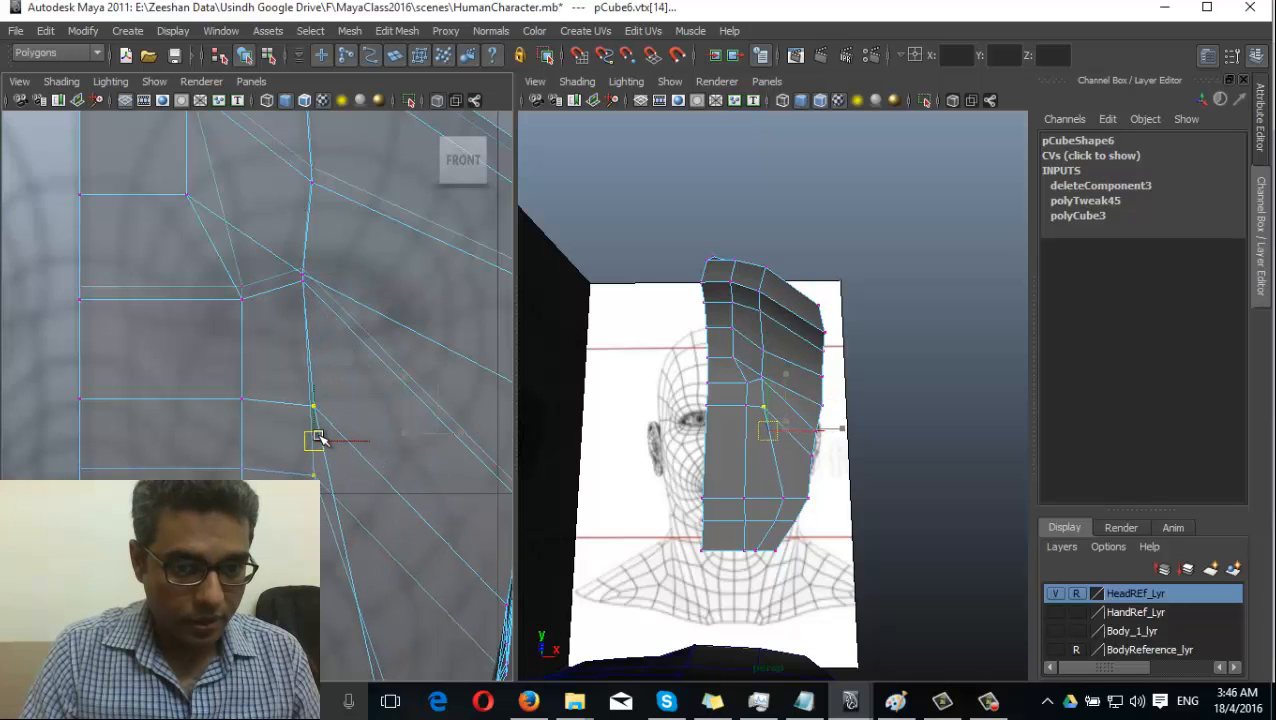
{"action": "mouse_move", "coordinate": [373, 501]}
{"action": "right_mouse_down", "text": "alt"}
{"action": "mouse_move", "coordinate": [378, 457]}
{"action": "mouse_move", "coordinate": [392, 500]}
{"action": "right_mouse_up", "text": "alt"}
{"action": "middle_click_drag", "start_coordinate": [318, 406], "coordinate": [318, 340], "text": "alt"}
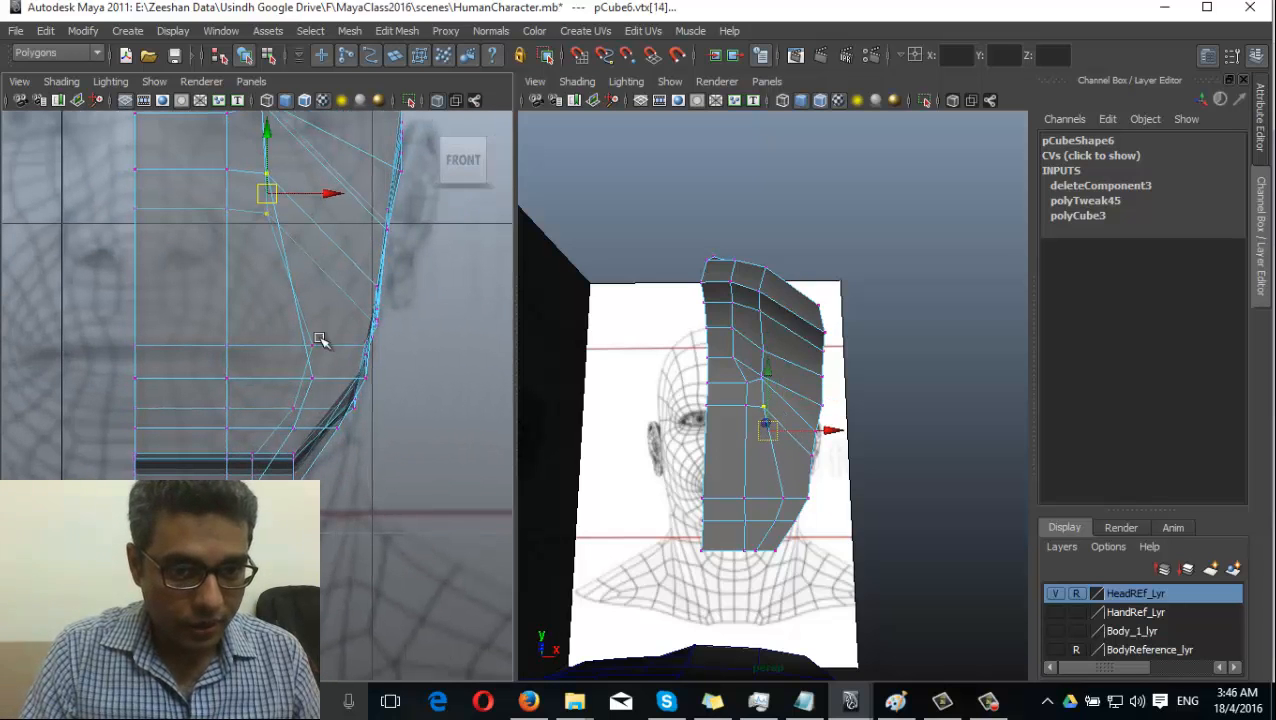
{"action": "left_click", "coordinate": [311, 378]}
{"action": "left_click_drag", "start_coordinate": [311, 378], "coordinate": [285, 356]}
{"action": "middle_click_drag", "start_coordinate": [300, 266], "coordinate": [276, 479], "text": "alt"}
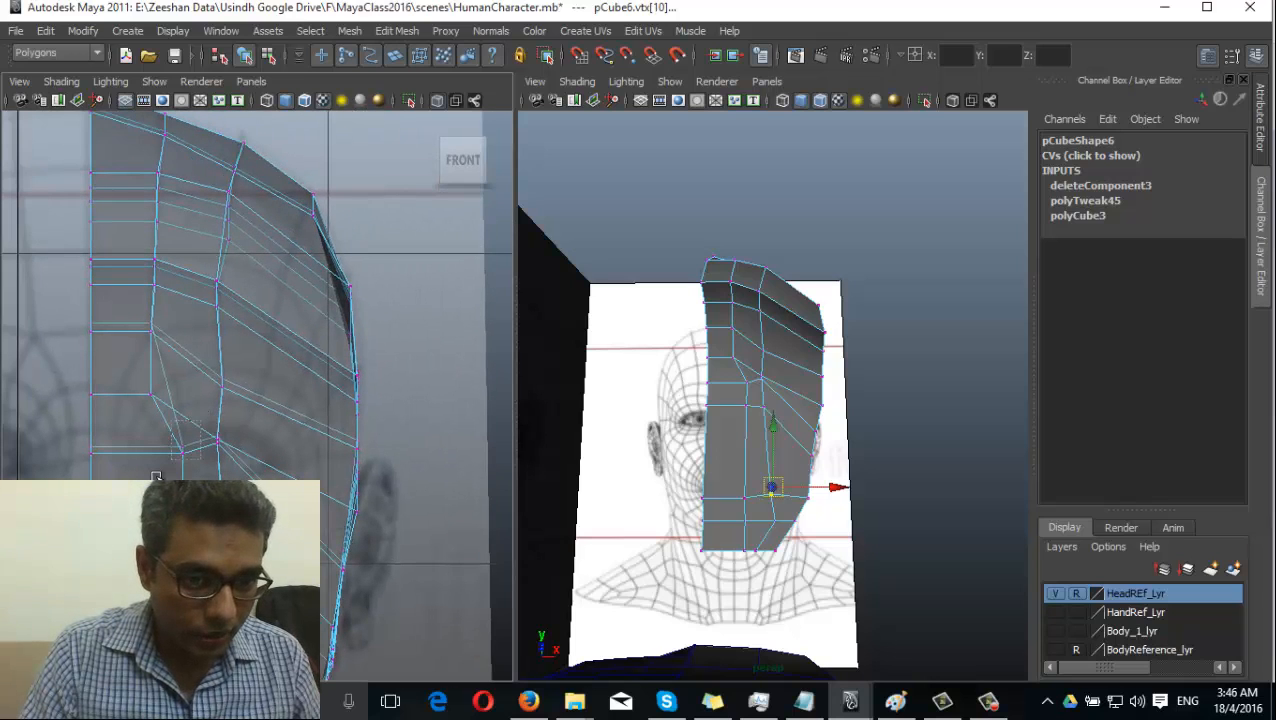
Shift the inner column's vertices from below the eye down to the chin toward the mesh's open edge
{"action": "scroll", "coordinate": [155, 477], "scroll_direction": "up", "scroll_amount": 2}
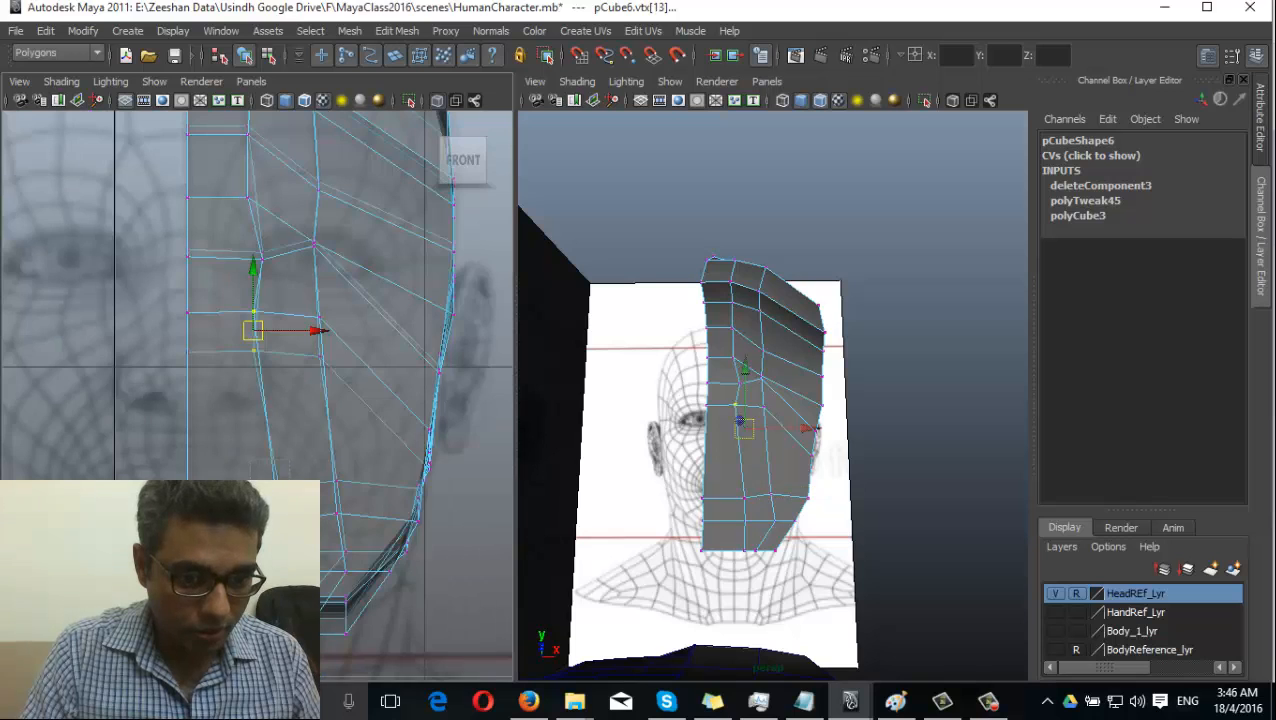
{"action": "left_click", "coordinate": [300, 562]}
{"action": "left_click_drag", "start_coordinate": [340, 563], "coordinate": [314, 562]}
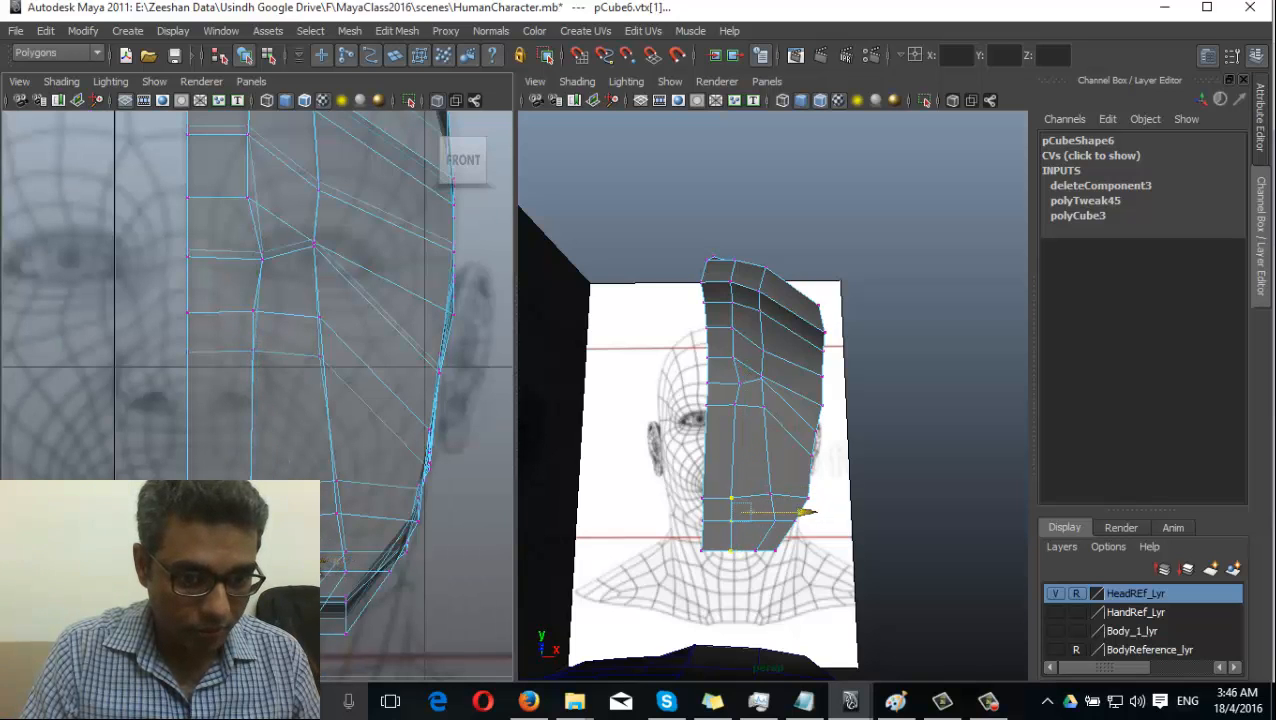
{"action": "scroll", "coordinate": [338, 530], "scroll_direction": "down", "scroll_amount": 3}
{"action": "scroll", "coordinate": [356, 276], "scroll_direction": "up", "scroll_amount": 4}
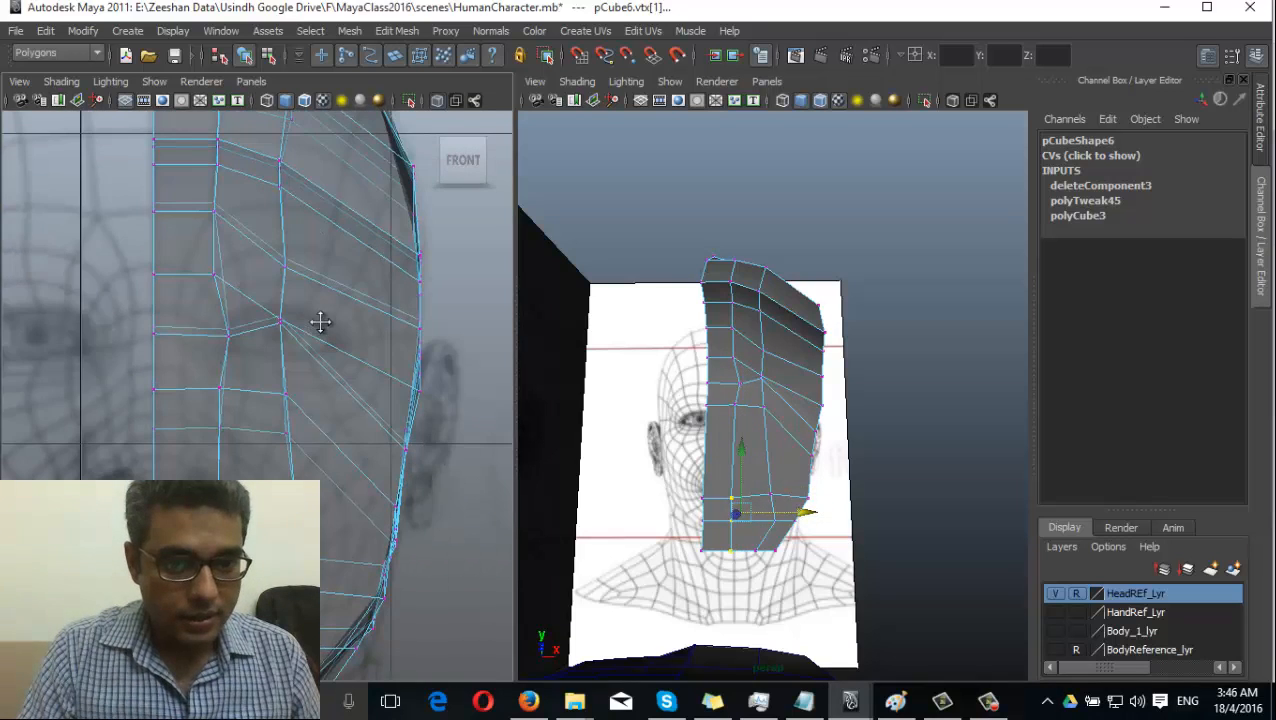
Return the head mesh to object mode and frame it in the perspective view to examine its shape
{"action": "left_click_drag", "start_coordinate": [700, 480], "coordinate": [740, 497], "text": "alt"}
{"action": "scroll", "coordinate": [375, 378], "scroll_direction": "up", "scroll_amount": 2}
{"action": "left_click_drag", "start_coordinate": [820, 420], "coordinate": [760, 400], "text": "alt"}
{"action": "right_click_drag", "start_coordinate": [776, 360], "coordinate": [835, 343]}
{"action": "left_click_drag", "start_coordinate": [749, 424], "coordinate": [652, 486], "text": "alt"}
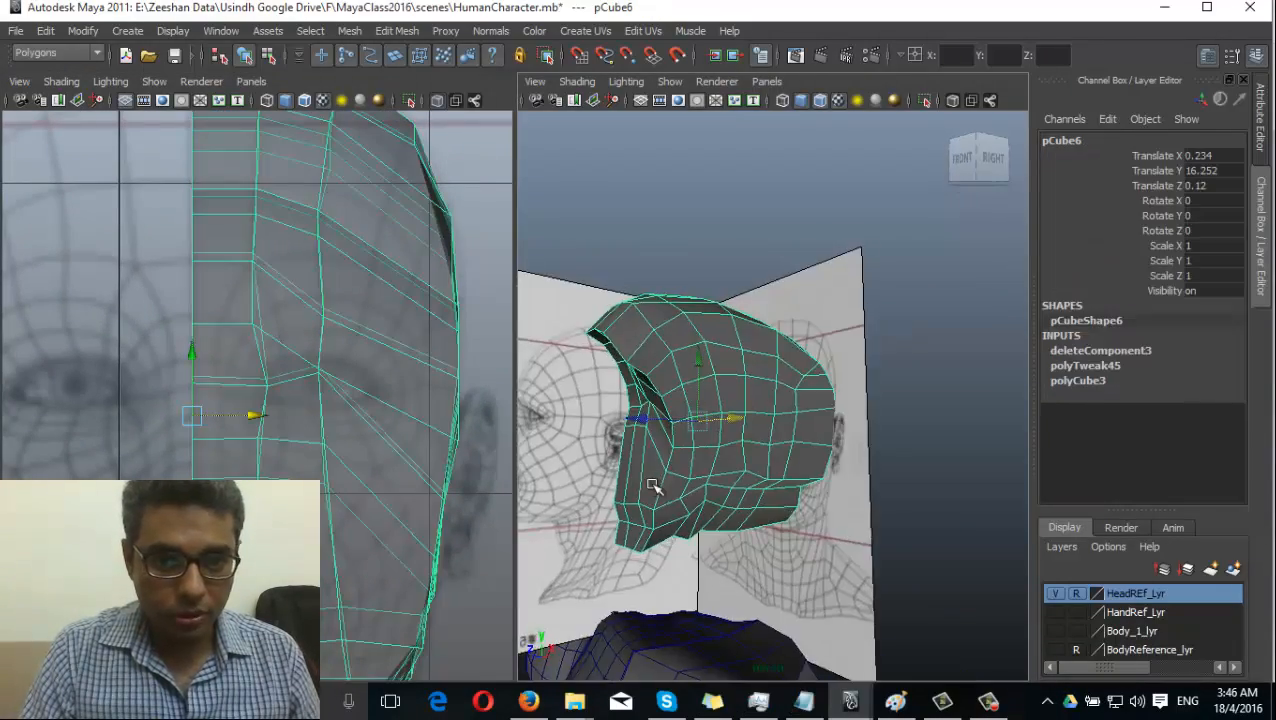
{"action": "key", "text": "f"}
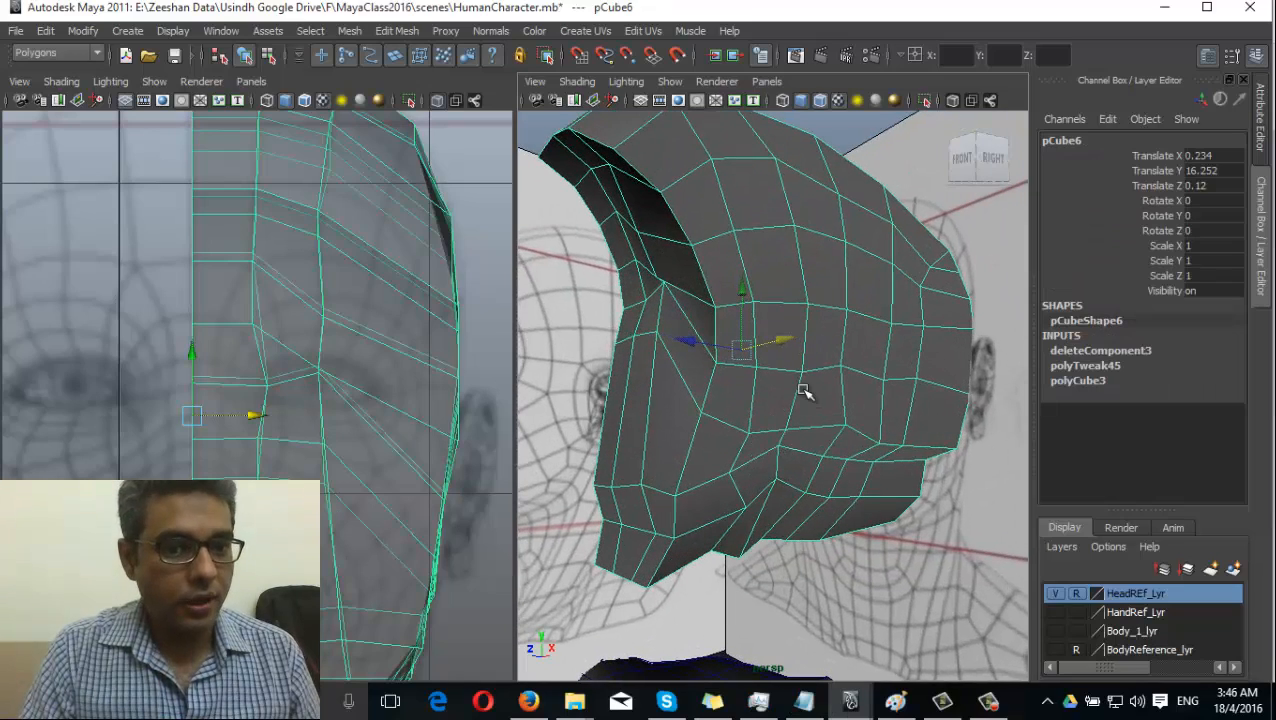
In face mode, select the forehead and brow faces on the front of the head mesh
{"action": "right_click_drag", "start_coordinate": [660, 225], "coordinate": [662, 266]}
{"action": "left_click_drag", "start_coordinate": [595, 302], "coordinate": [675, 194], "text": "alt"}
{"action": "left_click", "coordinate": [665, 130]}
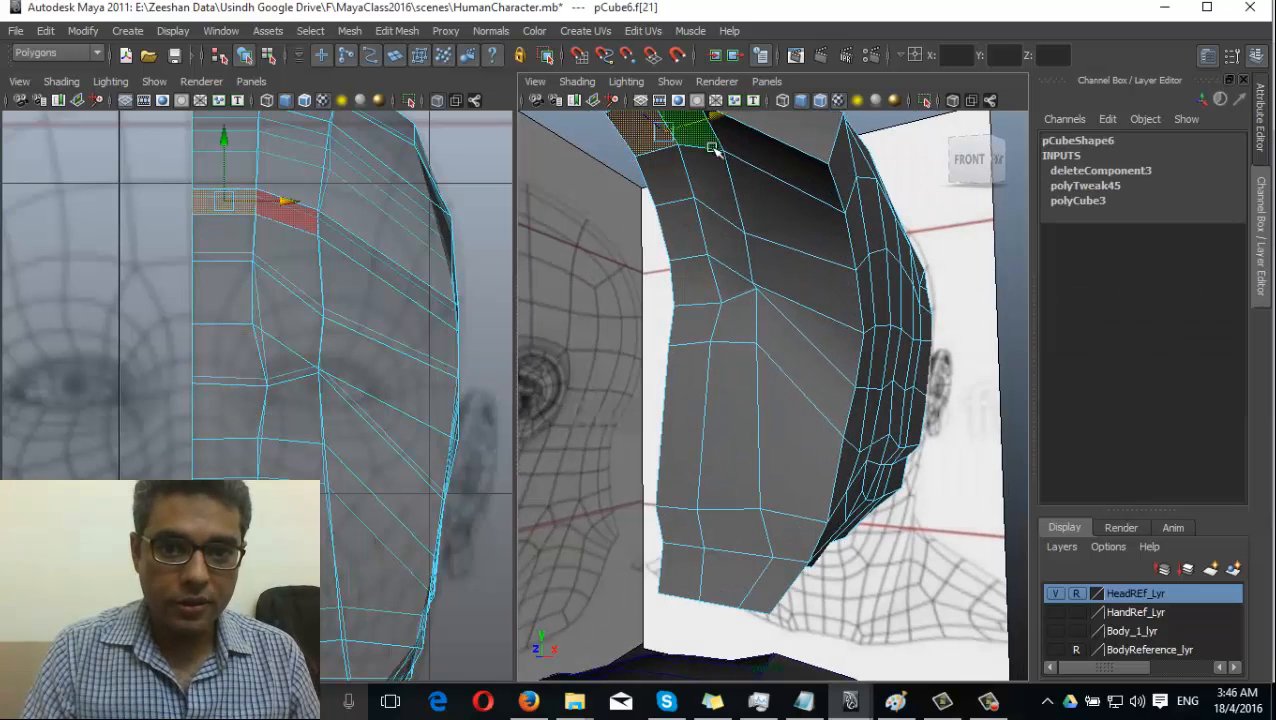
{"action": "left_click", "coordinate": [712, 147], "text": "shift"}
{"action": "left_click", "coordinate": [768, 164], "text": "shift"}
{"action": "left_click", "coordinate": [786, 222], "text": "shift"}
{"action": "left_click", "coordinate": [664, 176], "text": "shift"}
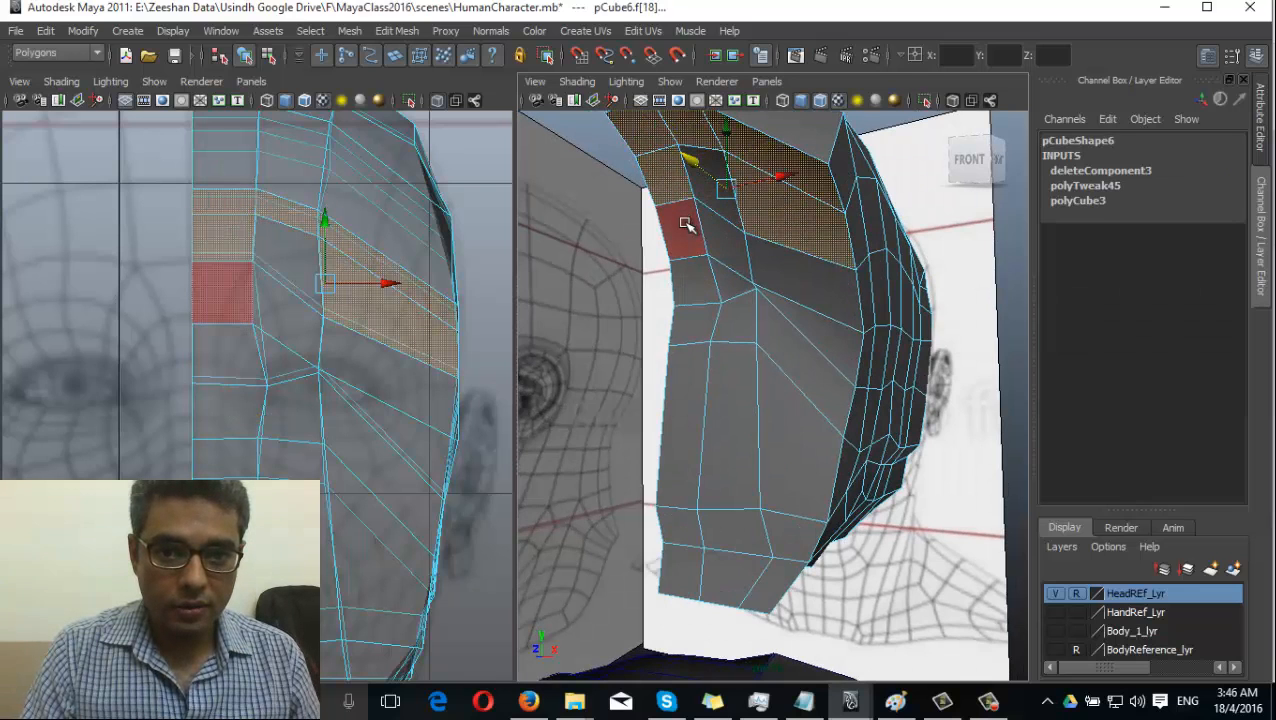
{"action": "left_click", "coordinate": [685, 226], "text": "shift"}
{"action": "left_click", "coordinate": [720, 238], "text": "shift"}
{"action": "left_click", "coordinate": [706, 186], "text": "shift"}
{"action": "left_click", "coordinate": [698, 280], "text": "shift"}
{"action": "left_click", "coordinate": [728, 284], "text": "shift"}
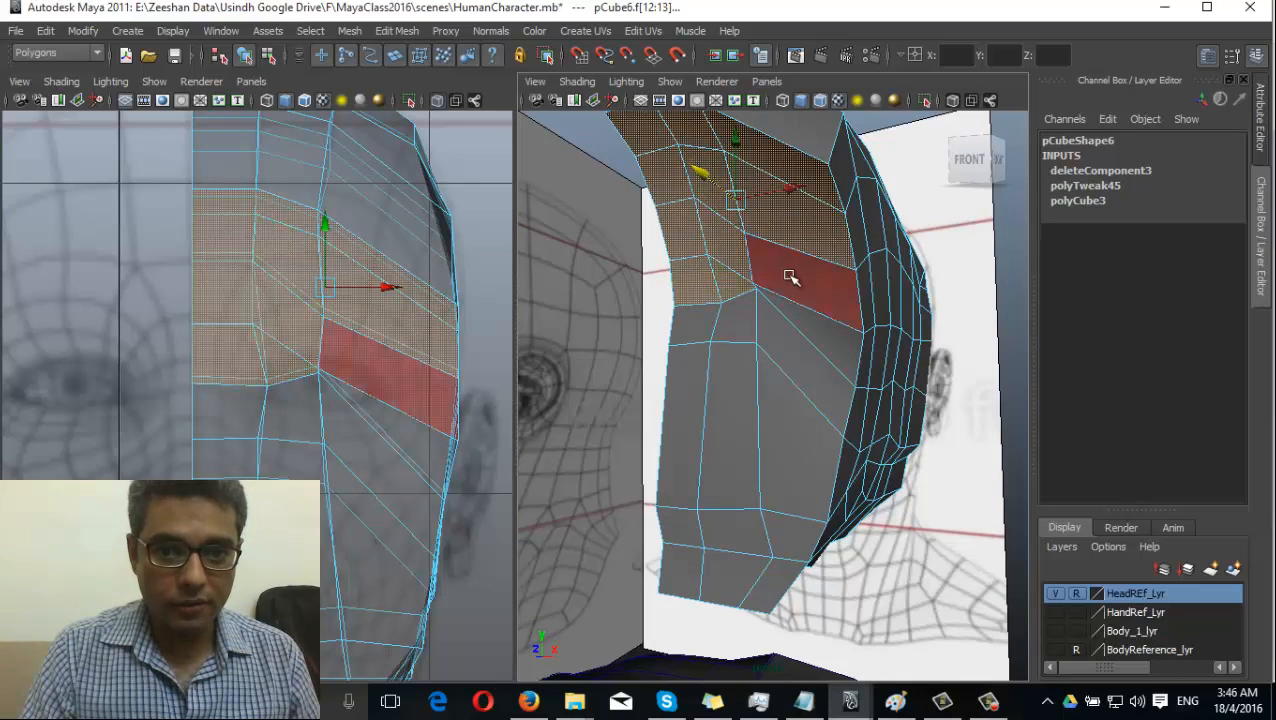
Add the front faces from the outer eye area down to the chin to the selection
{"action": "left_click", "coordinate": [790, 277], "text": "shift"}
{"action": "left_click", "coordinate": [784, 330], "text": "shift"}
{"action": "left_click", "coordinate": [745, 322], "text": "shift"}
{"action": "left_click", "coordinate": [692, 326], "text": "shift"}
{"action": "left_click", "coordinate": [692, 400], "text": "shift"}
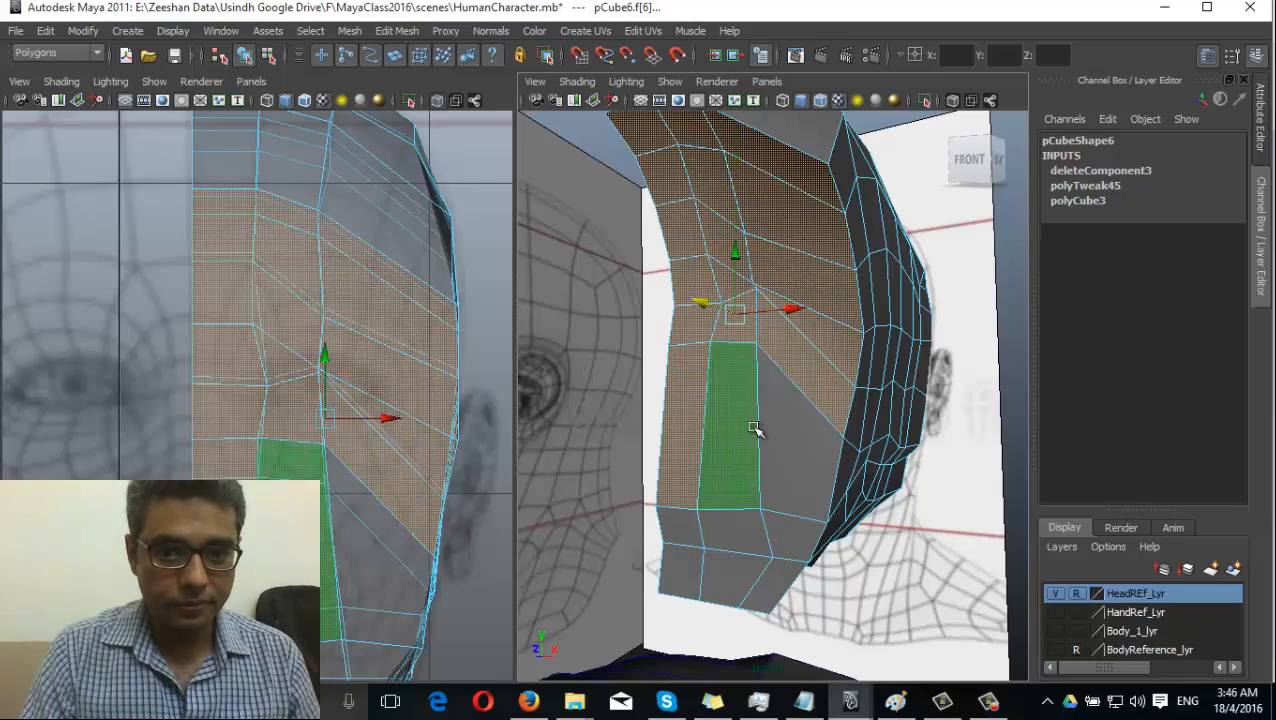
{"action": "left_click", "coordinate": [755, 430], "text": "shift"}
{"action": "left_click", "coordinate": [795, 527], "text": "shift"}
{"action": "left_click", "coordinate": [730, 530], "text": "shift"}
{"action": "left_click", "coordinate": [757, 580], "text": "shift"}
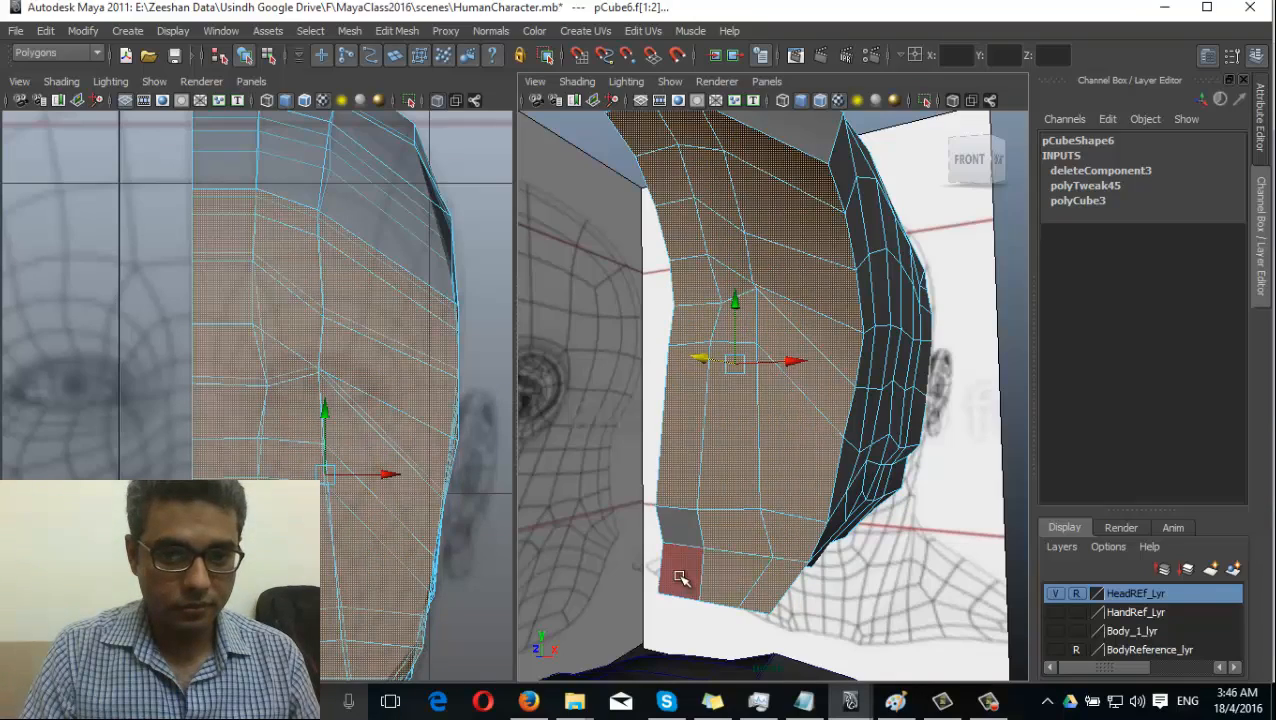
Try to move the selected front faces toward the back of the head in the side view
{"action": "left_click_drag", "start_coordinate": [735, 365], "coordinate": [700, 430], "text": "alt"}
{"action": "middle_click_drag", "start_coordinate": [334, 501], "coordinate": [371, 308], "text": "alt"}
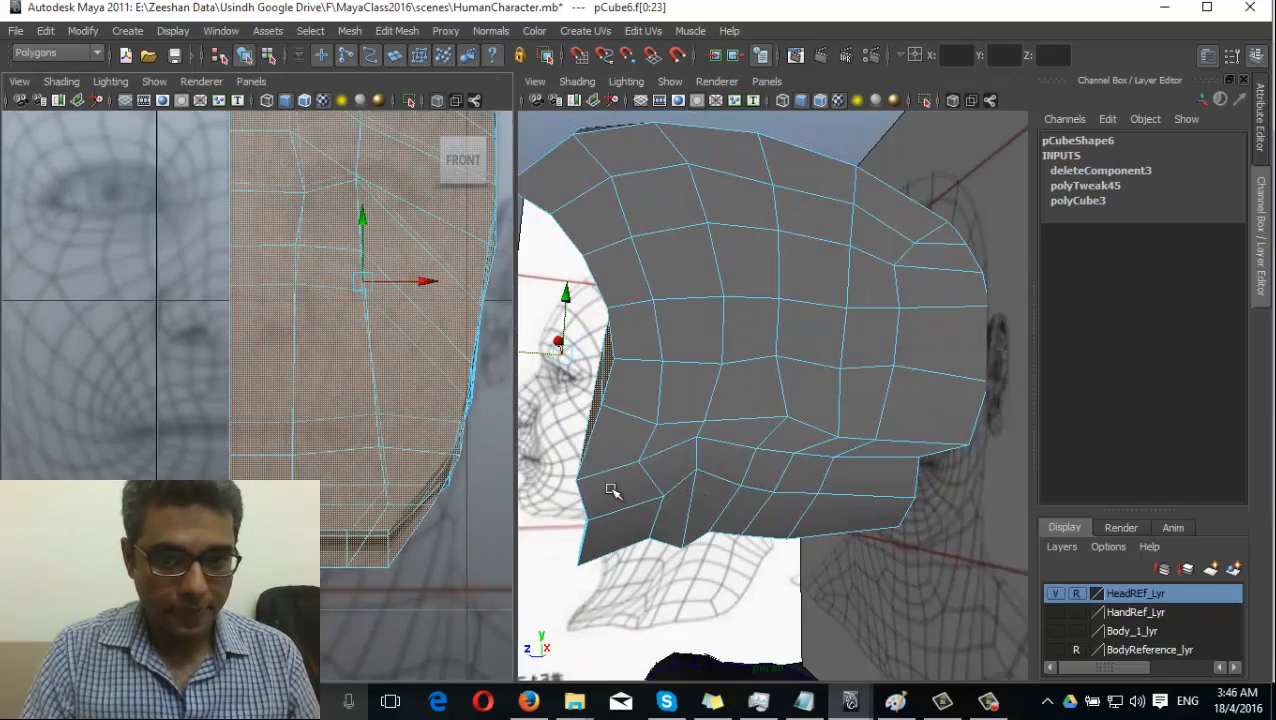
{"action": "middle_click_drag", "start_coordinate": [612, 493], "coordinate": [820, 467], "text": "alt"}
{"action": "key", "text": "space"}
{"action": "left_click_drag", "start_coordinate": [821, 450], "coordinate": [856, 447]}
{"action": "scroll", "coordinate": [860, 427], "scroll_direction": "up", "scroll_amount": 5}
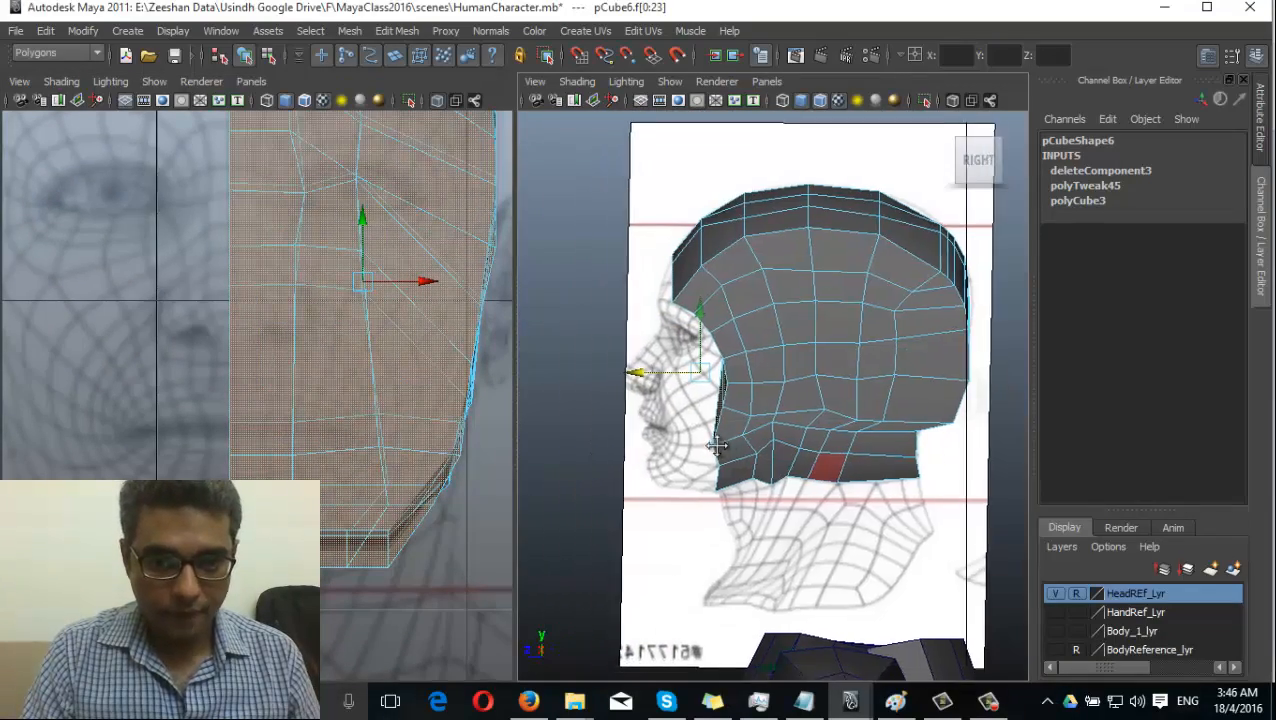
{"action": "scroll", "coordinate": [860, 427], "scroll_direction": "up", "scroll_amount": 4}
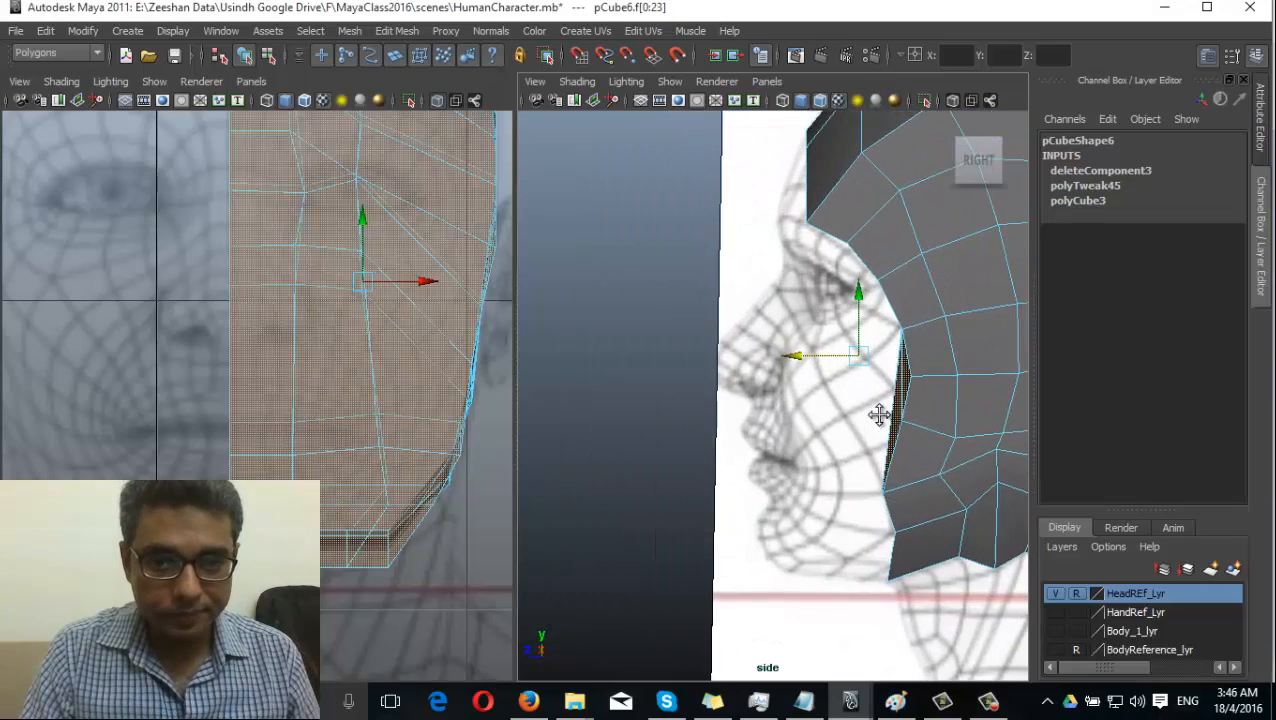
{"action": "scroll", "coordinate": [757, 366], "scroll_direction": "up", "scroll_amount": 1}
{"action": "left_click_drag", "start_coordinate": [757, 366], "coordinate": [822, 358]}
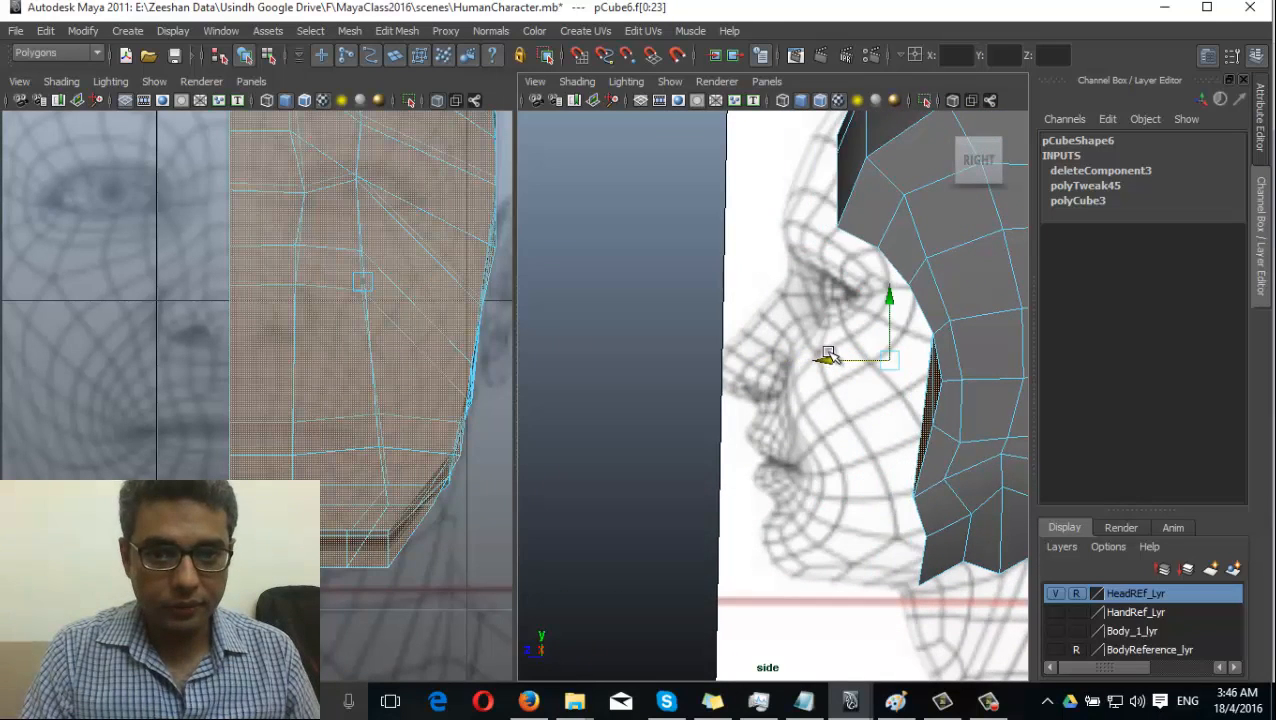
{"action": "key", "text": "ctrl+z"}
Delete the selected front faces of the head mesh, from the forehead down to the chin
{"action": "middle_click_drag", "start_coordinate": [877, 327], "coordinate": [880, 357], "text": "alt"}
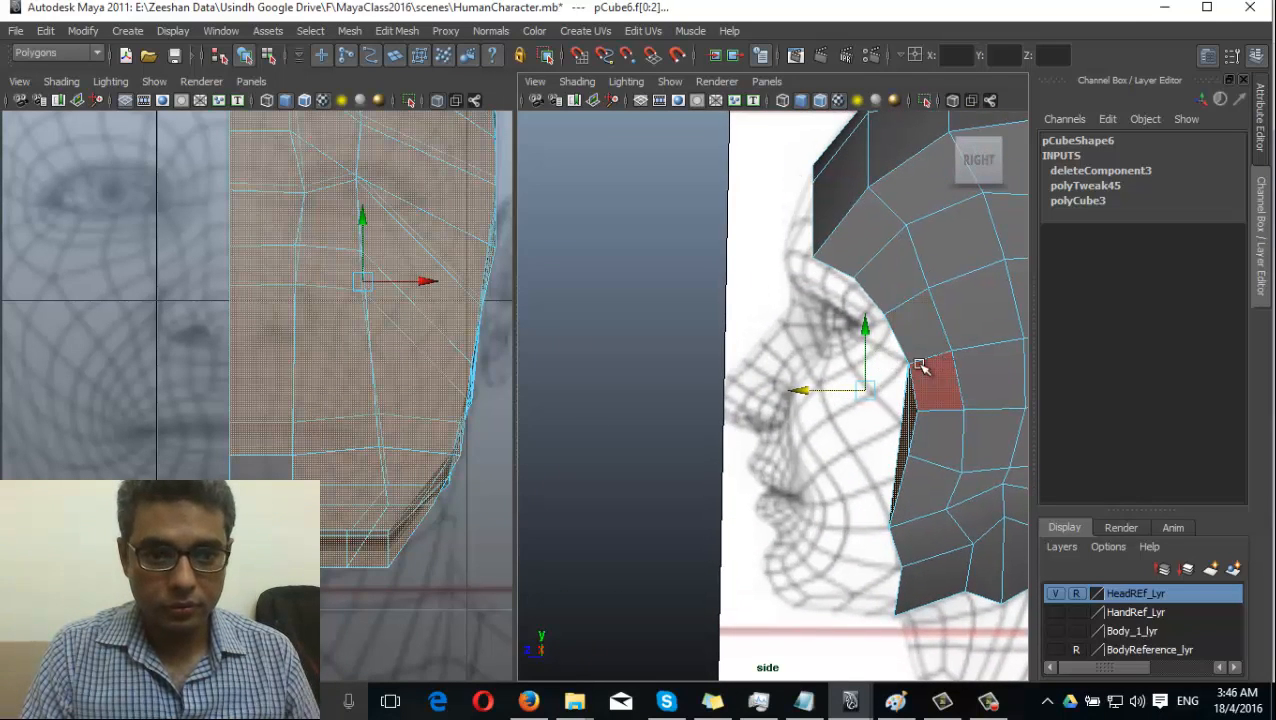
{"action": "left_click", "coordinate": [279, 473], "text": "shift"}
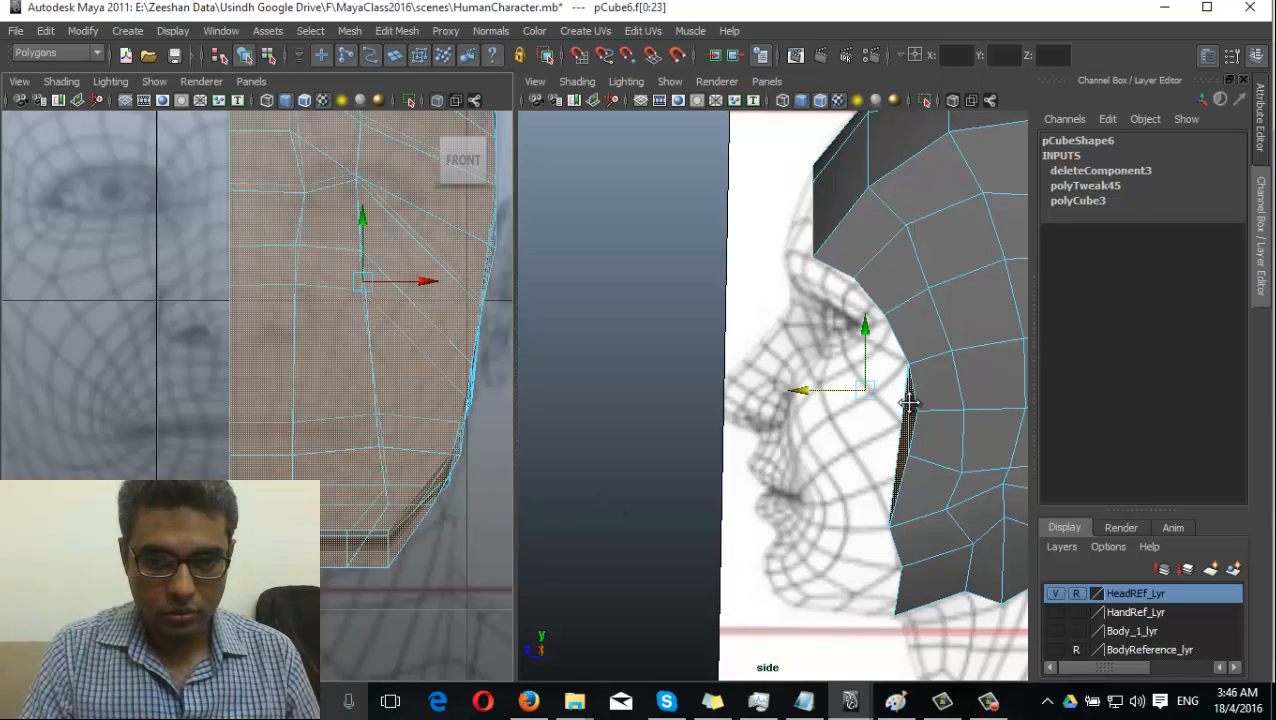
{"action": "middle_click_drag", "start_coordinate": [908, 402], "coordinate": [741, 359], "text": "alt"}
{"action": "right_click_drag", "start_coordinate": [915, 386], "coordinate": [957, 407], "text": "alt"}
{"action": "middle_click_drag", "start_coordinate": [739, 388], "coordinate": [843, 376], "text": "alt"}
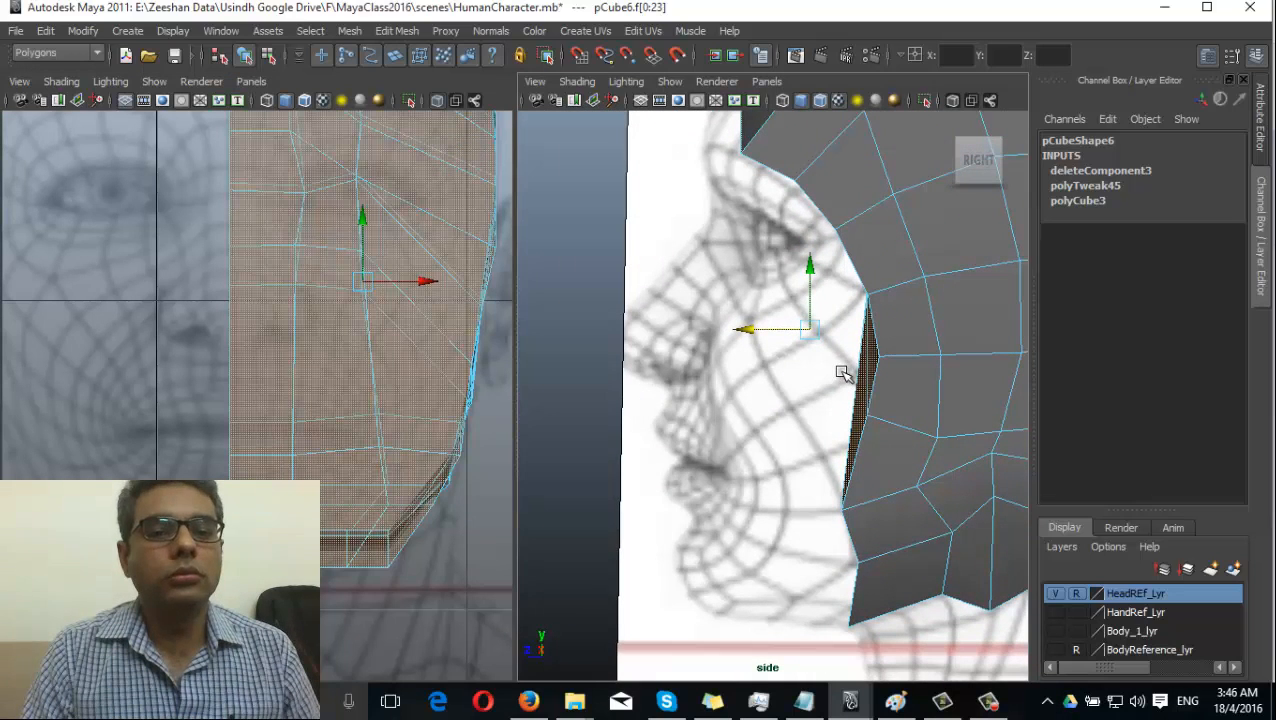
{"action": "middle_click_drag", "start_coordinate": [385, 305], "coordinate": [369, 388], "text": "alt"}
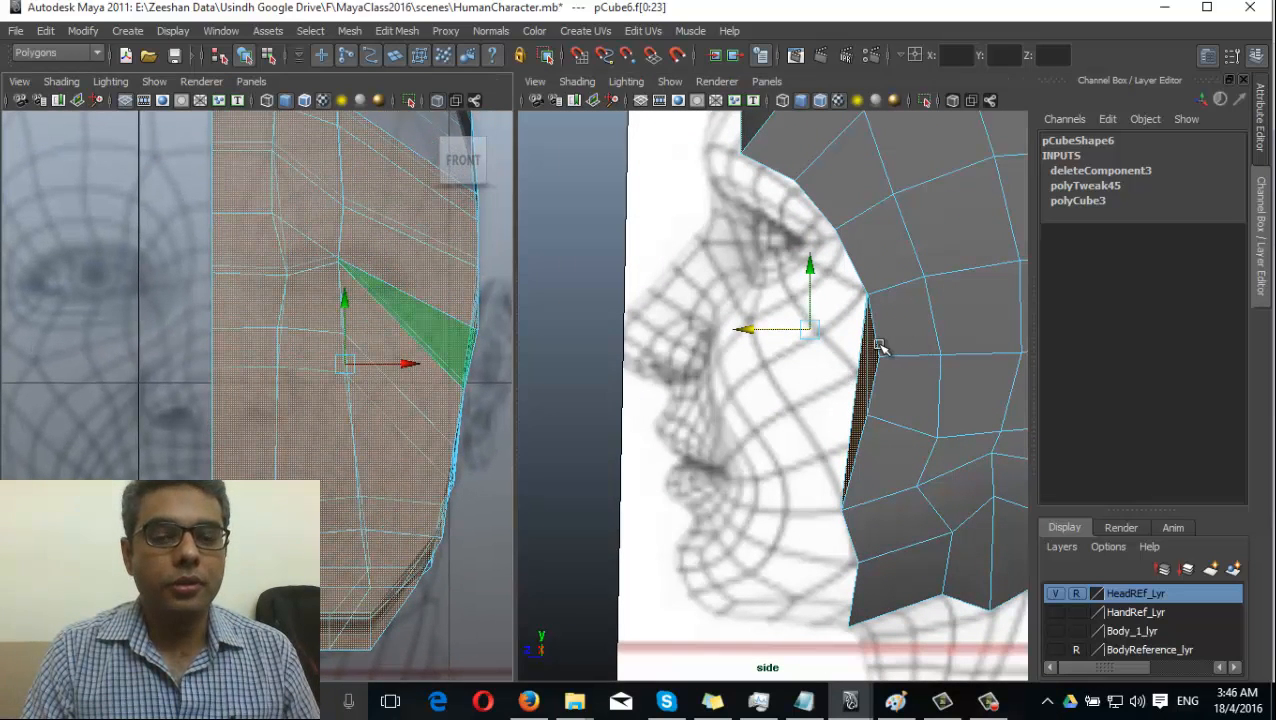
{"action": "scroll", "coordinate": [857, 343], "scroll_direction": "down", "scroll_amount": 8}
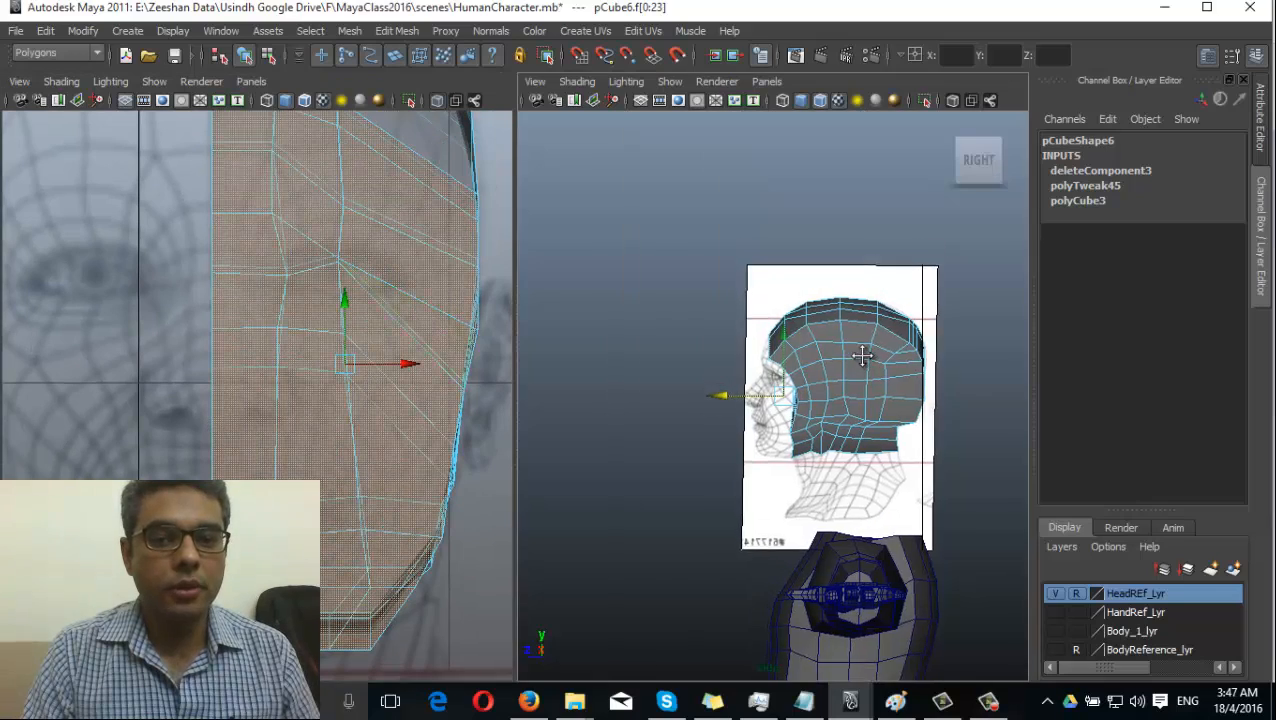
{"action": "middle_click_drag", "start_coordinate": [856, 357], "coordinate": [870, 318], "text": "alt"}
{"action": "right_click_drag", "start_coordinate": [790, 440], "coordinate": [911, 379], "text": "alt"}
{"action": "middle_click_drag", "start_coordinate": [911, 379], "coordinate": [867, 427], "text": "alt"}
{"action": "right_click_drag", "start_coordinate": [733, 408], "coordinate": [906, 430], "text": "alt"}
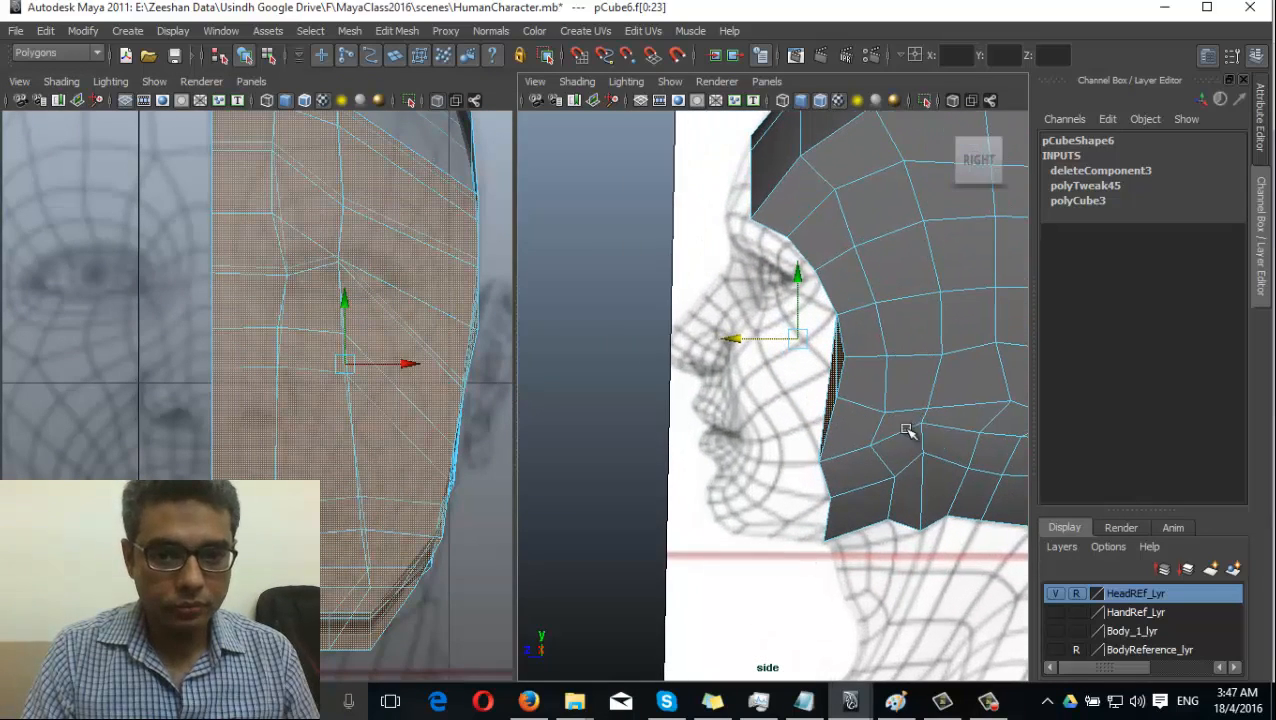
{"action": "left_click", "coordinate": [848, 364]}
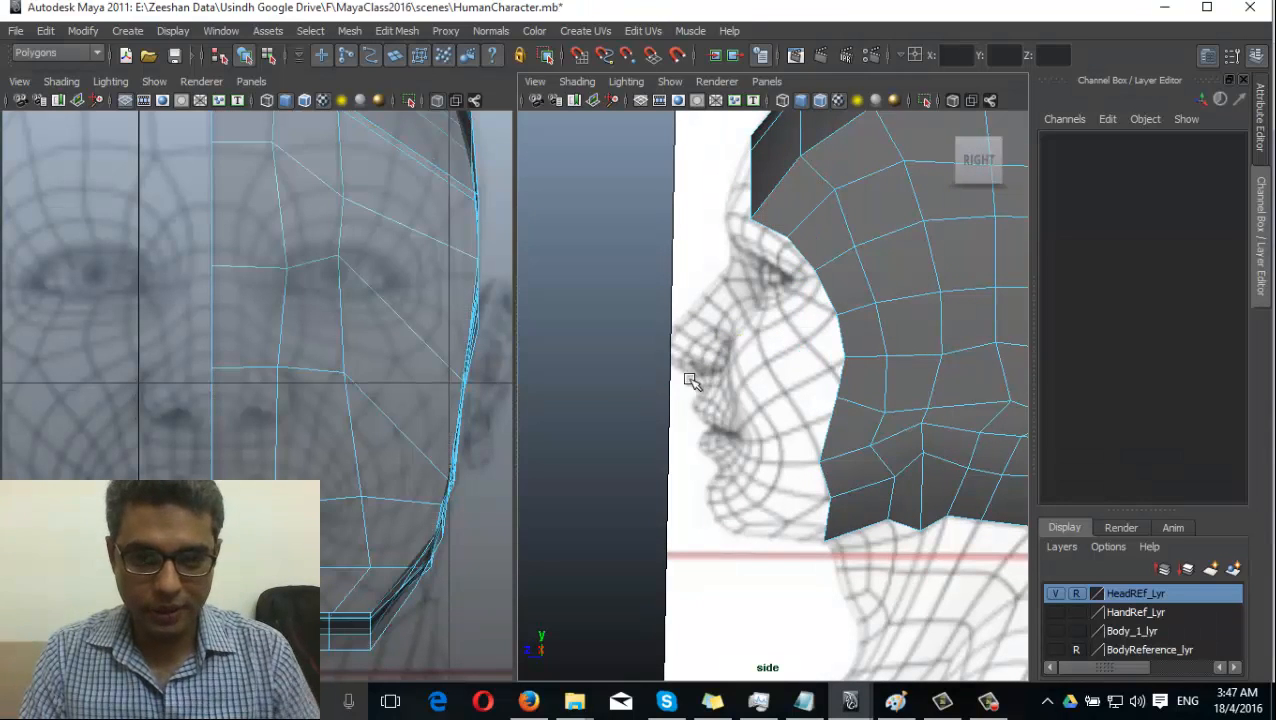
Examine the head mesh's opened front edge against the side and front reference planes
{"action": "middle_click_drag", "start_coordinate": [780, 340], "coordinate": [772, 405], "text": "alt"}
{"action": "right_click_drag", "start_coordinate": [772, 405], "coordinate": [860, 396], "text": "alt"}
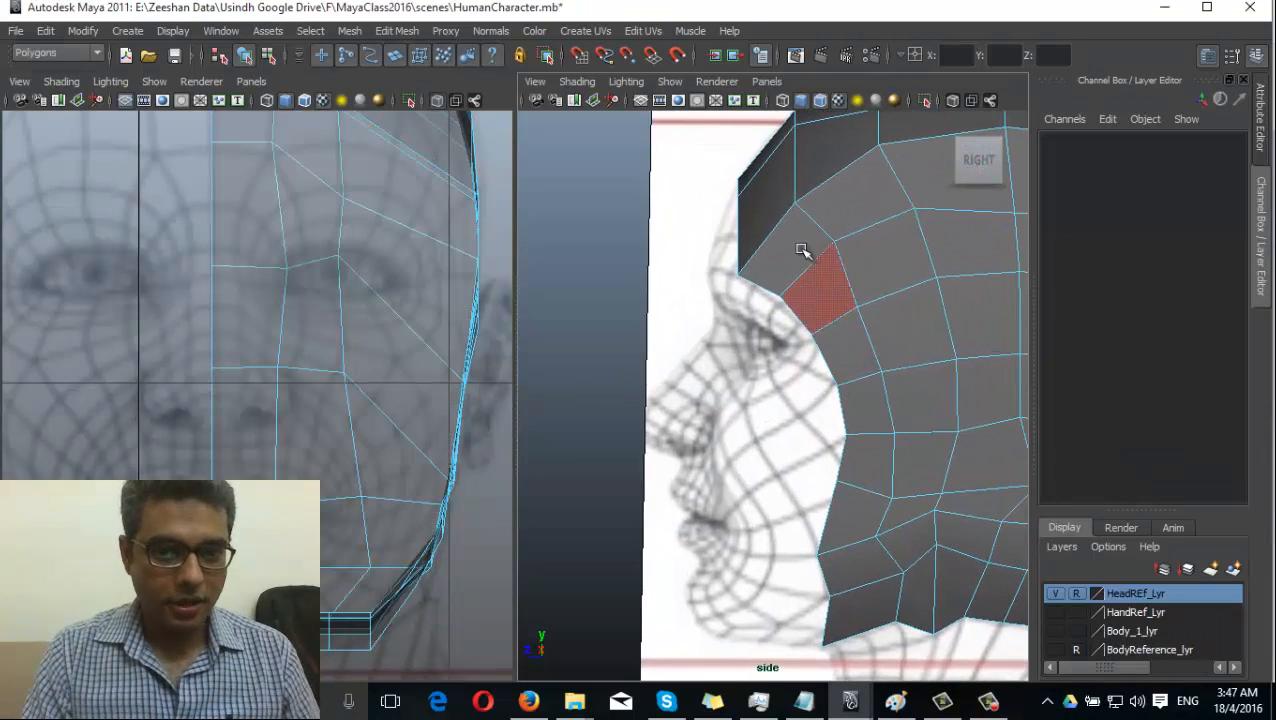
{"action": "middle_click_drag", "start_coordinate": [941, 312], "coordinate": [929, 428], "text": "alt"}
{"action": "right_click_drag", "start_coordinate": [929, 428], "coordinate": [860, 350], "text": "alt"}
{"action": "right_click_drag", "start_coordinate": [390, 339], "coordinate": [874, 364], "text": "alt"}
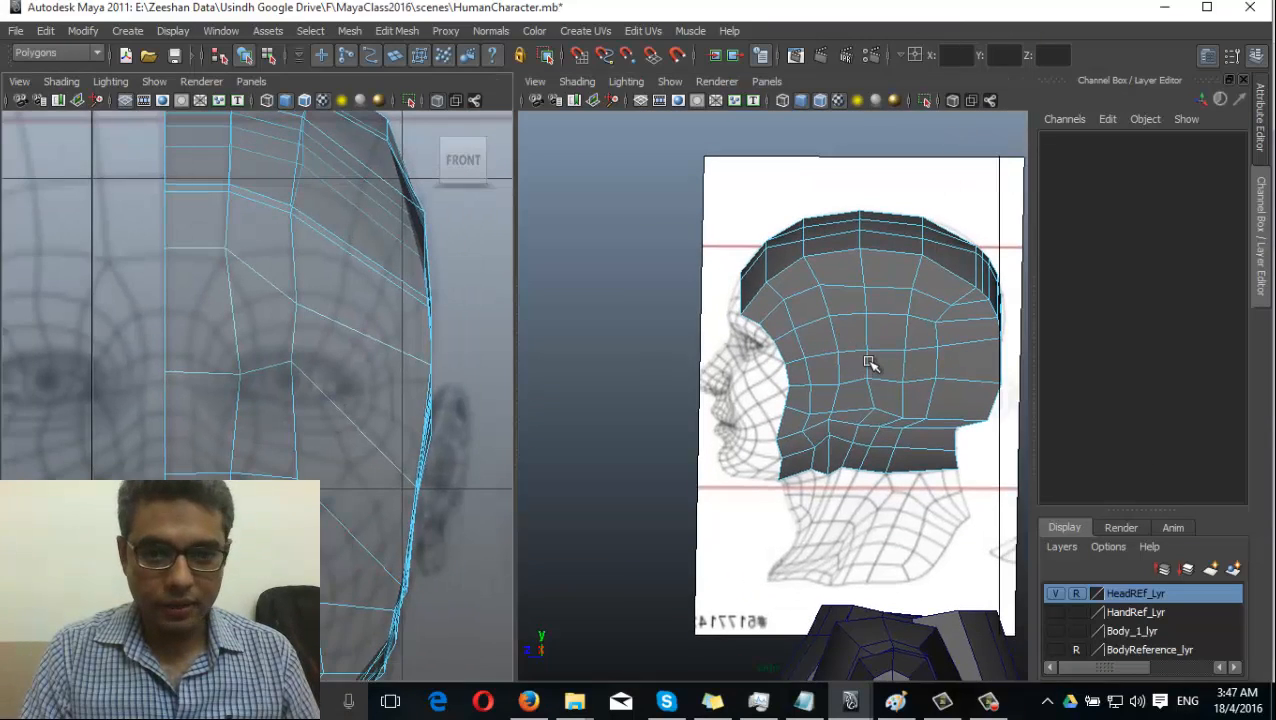
{"action": "left_click", "coordinate": [884, 357]}
{"action": "right_click_drag", "start_coordinate": [855, 322], "coordinate": [886, 296]}
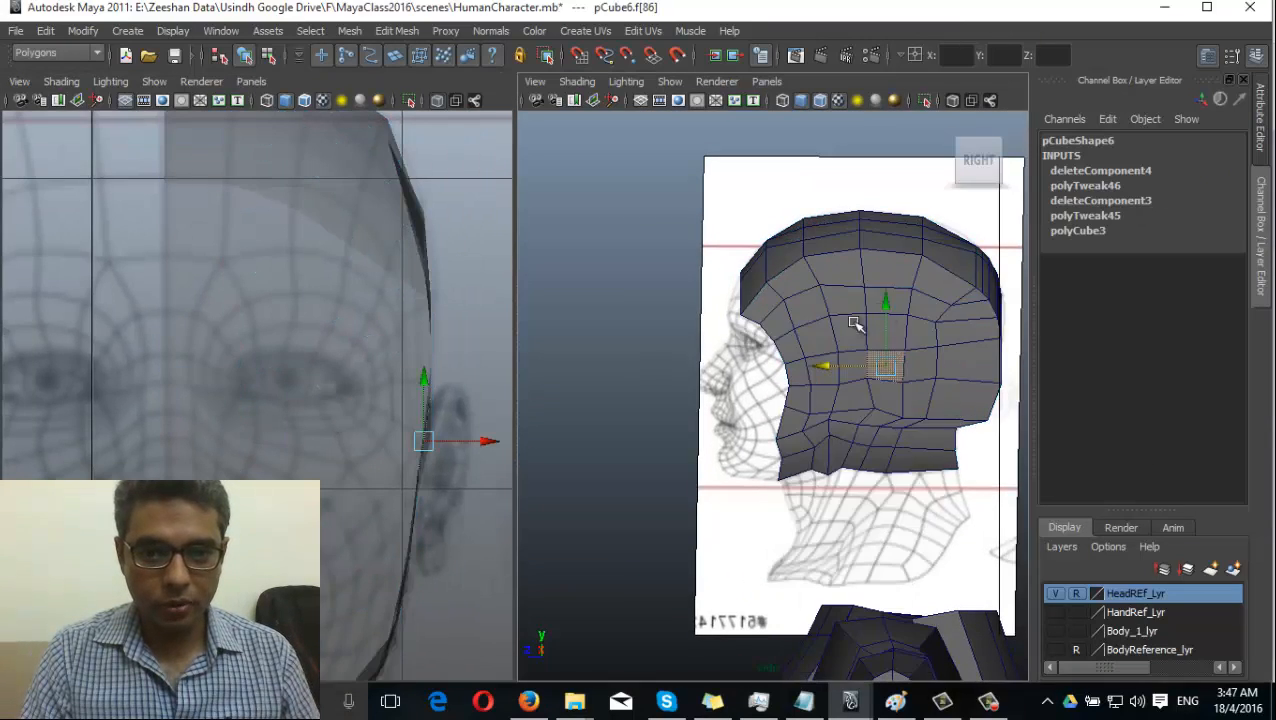
Maximize the perspective view and return the head mesh to object mode to inspect its open front
{"action": "key", "text": "space"}
{"action": "left_click_drag", "start_coordinate": [852, 325], "coordinate": [852, 282]}
{"action": "left_click_drag", "start_coordinate": [788, 362], "coordinate": [747, 416], "text": "alt"}
{"action": "key", "text": "space"}
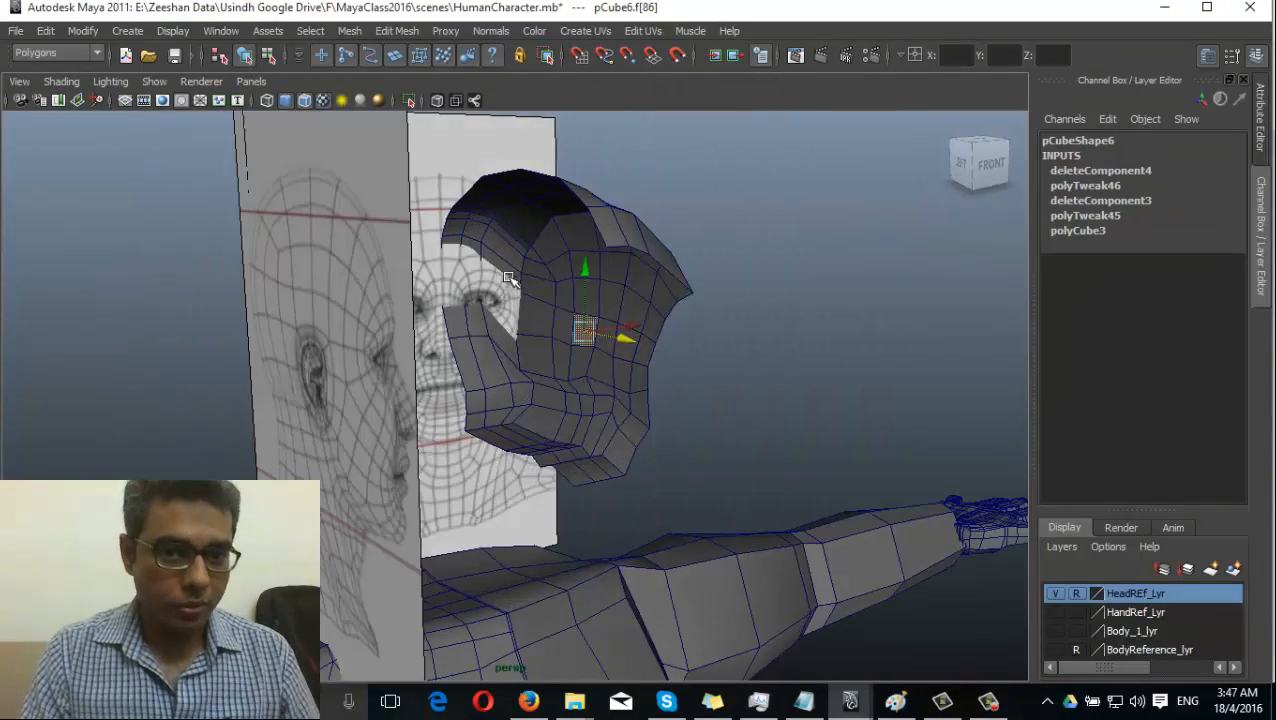
{"action": "right_click_drag", "start_coordinate": [508, 278], "coordinate": [564, 350]}
{"action": "left_click_drag", "start_coordinate": [578, 362], "coordinate": [612, 370], "text": "alt"}
{"action": "right_click_drag", "start_coordinate": [612, 245], "coordinate": [680, 224]}
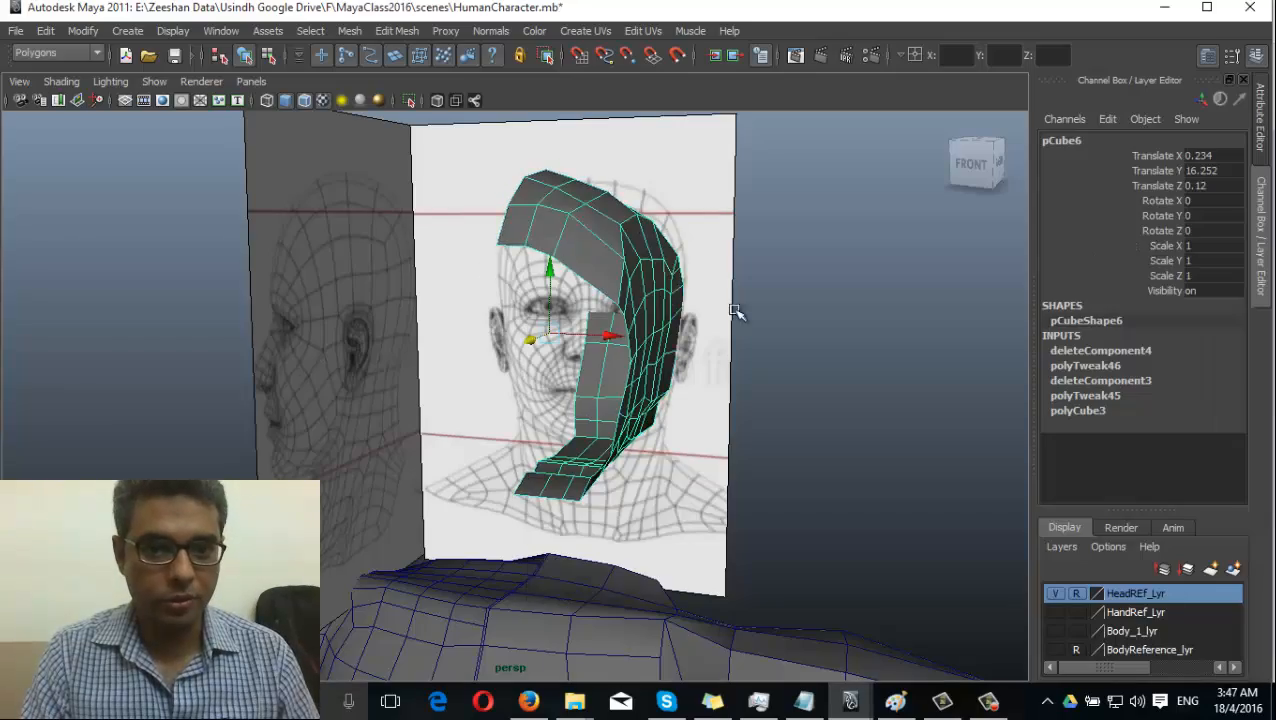
{"action": "left_click_drag", "start_coordinate": [735, 312], "coordinate": [513, 430], "text": "alt"}
Show the head mesh in the top view and select its three middle crosswise edge loops
{"action": "key", "text": "space"}
{"action": "left_click_drag", "start_coordinate": [552, 392], "coordinate": [447, 398]}
{"action": "scroll", "coordinate": [684, 384], "scroll_direction": "up", "scroll_amount": 6}
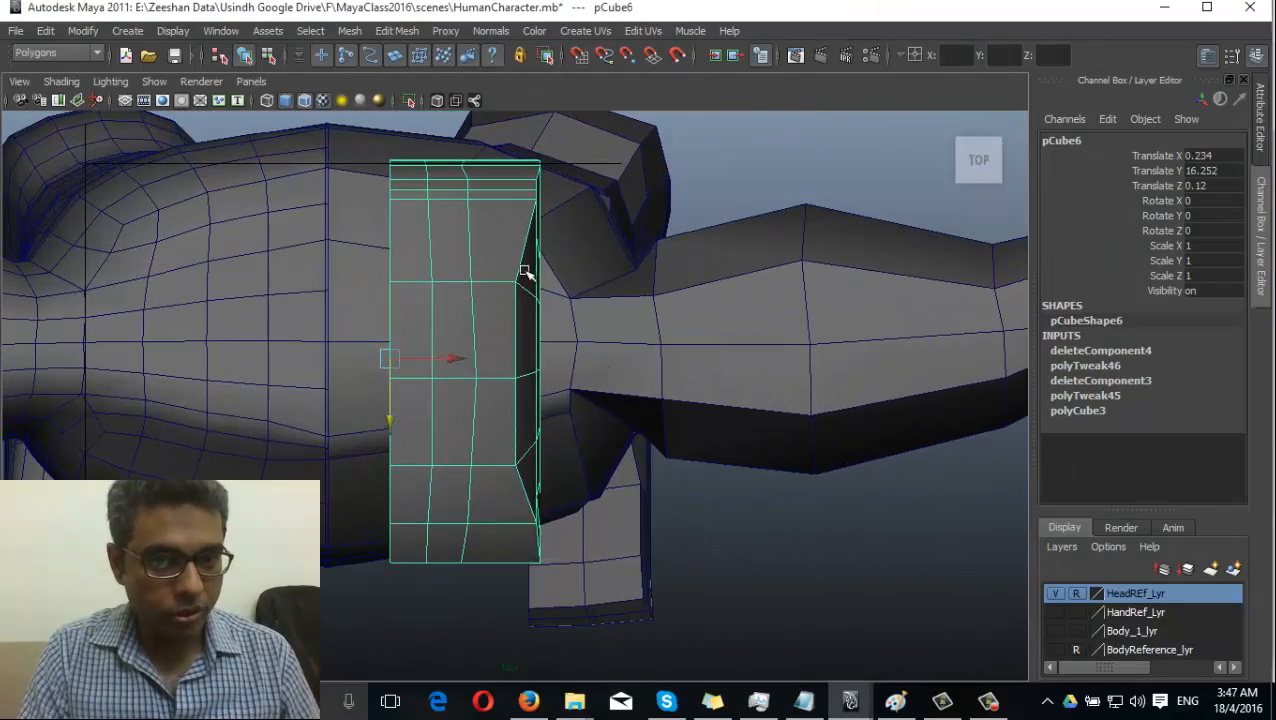
{"action": "mouse_move", "coordinate": [524, 268]}
{"action": "right_mouse_down"}
{"action": "mouse_move", "coordinate": [449, 264]}
{"action": "mouse_move", "coordinate": [506, 262]}
{"action": "right_mouse_up"}
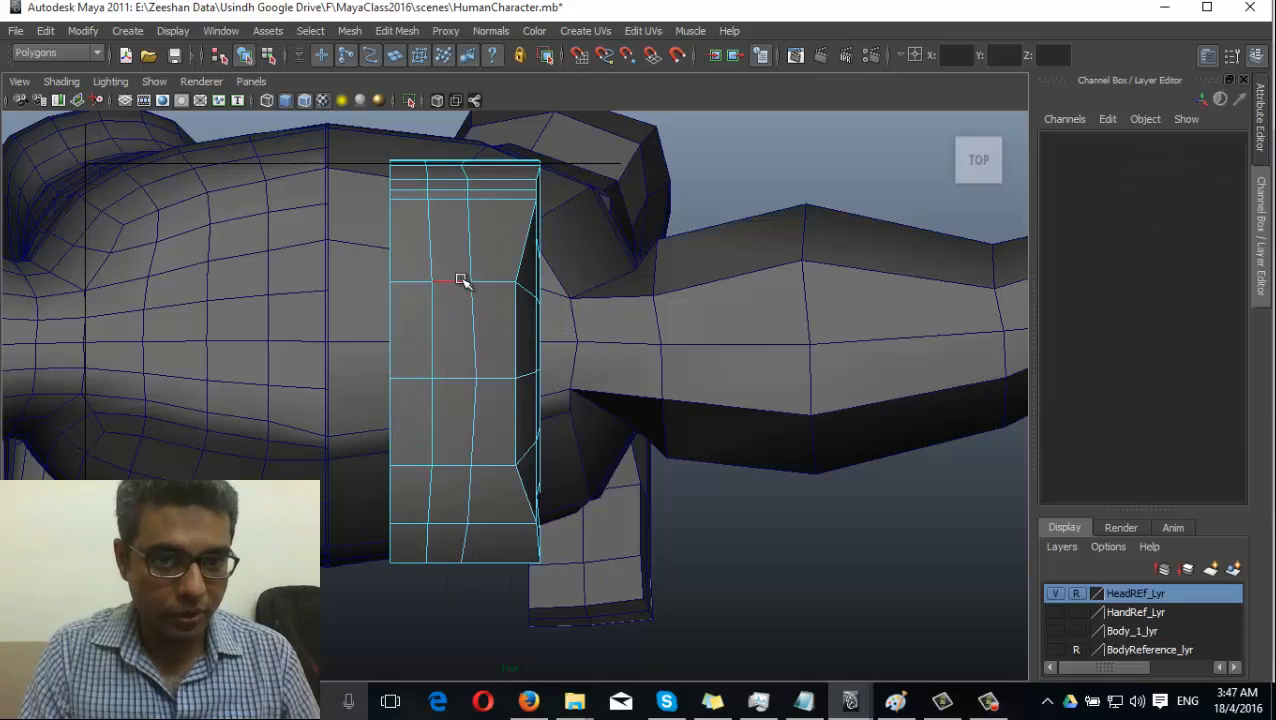
{"action": "left_click", "coordinate": [462, 283]}
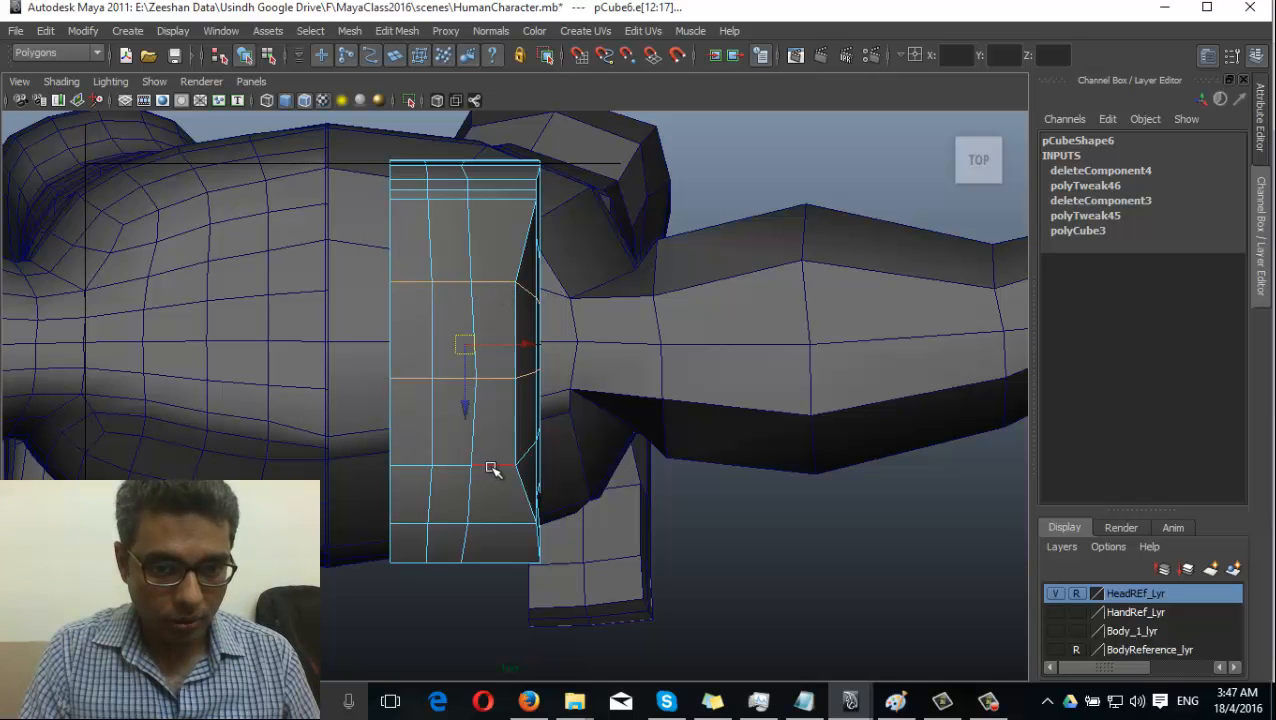
{"action": "right_click_drag", "start_coordinate": [431, 338], "coordinate": [530, 385], "text": "alt"}
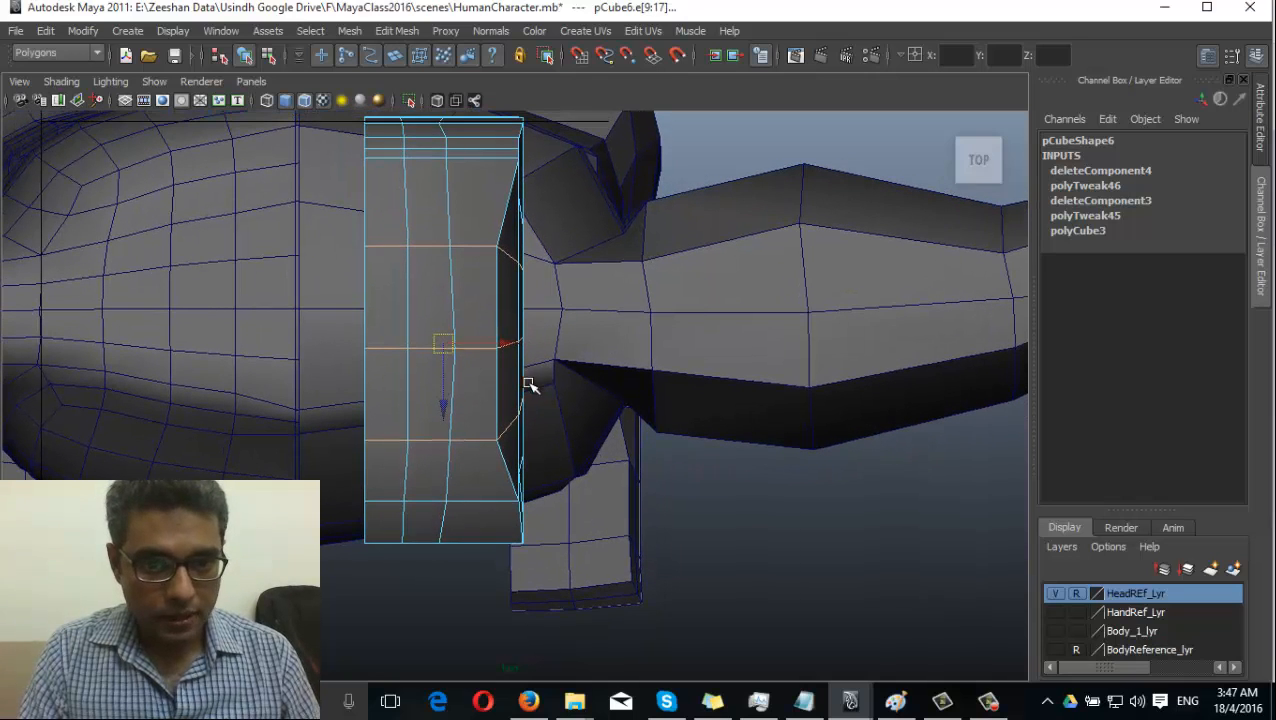
Try to scale the three middle crosswise edge loops wider along X
{"action": "left_click_drag", "start_coordinate": [362, 345], "coordinate": [335, 345]}
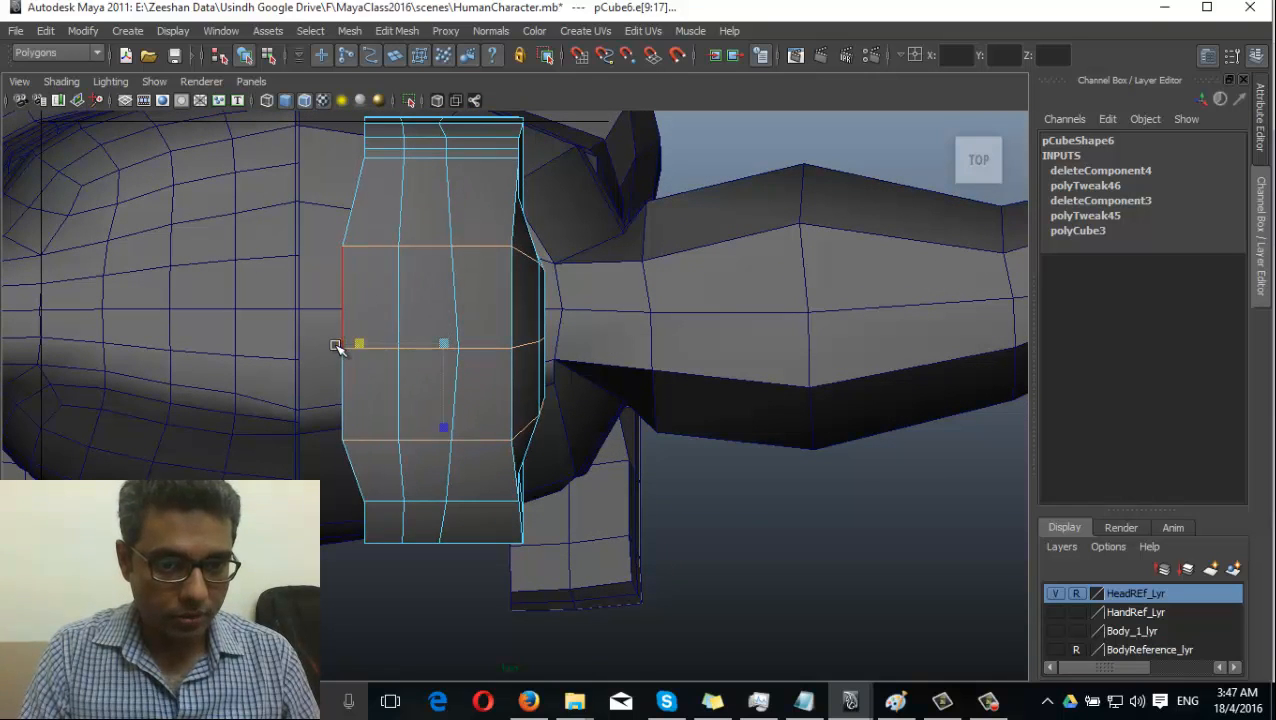
{"action": "key", "text": "ctrl+z"}
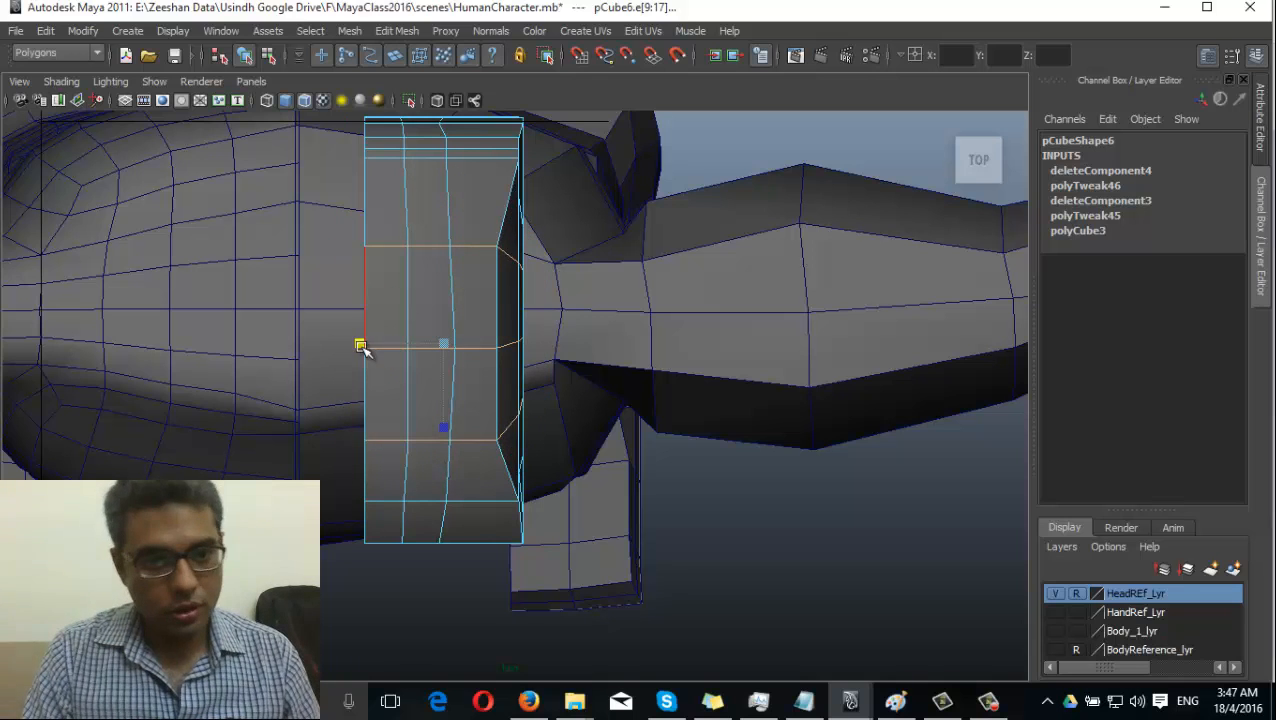
{"action": "left_click_drag", "start_coordinate": [362, 345], "coordinate": [323, 345]}
{"action": "key", "text": "ctrl+z"}
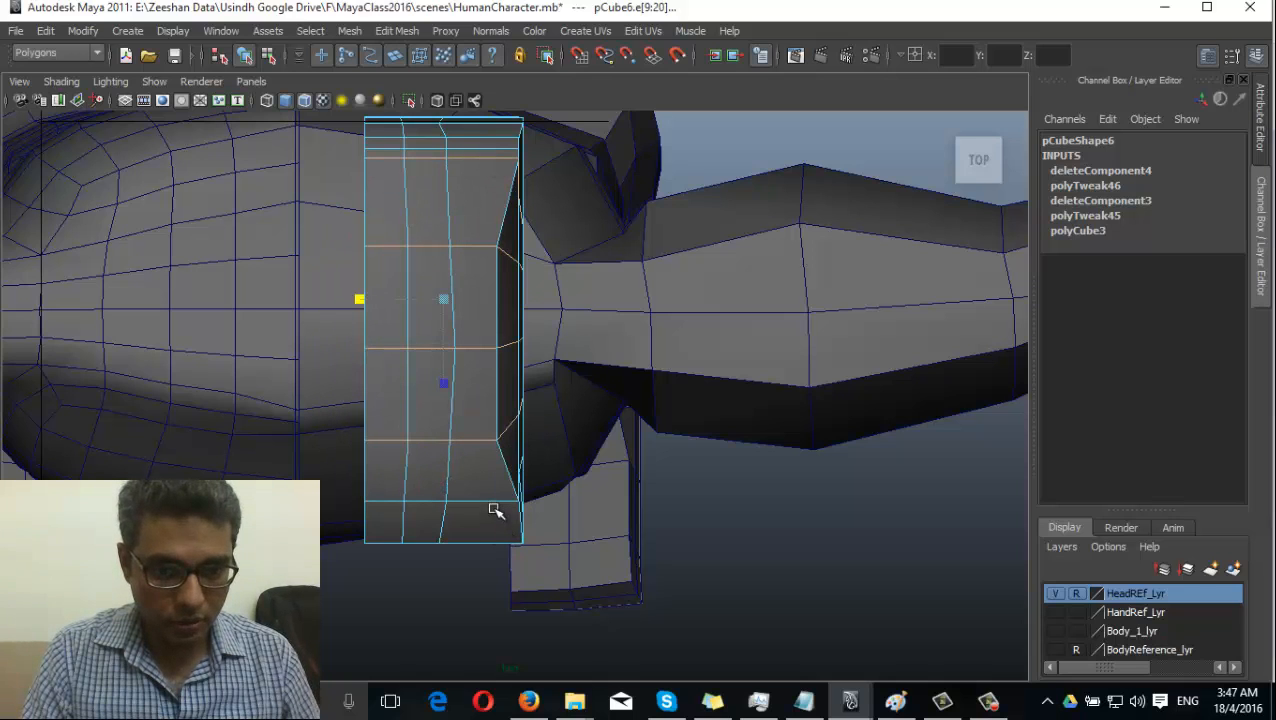
Try widening five crosswise edge loops along X and shifting them outward to the mesh's centre line
{"action": "left_click_drag", "start_coordinate": [362, 331], "coordinate": [329, 333]}
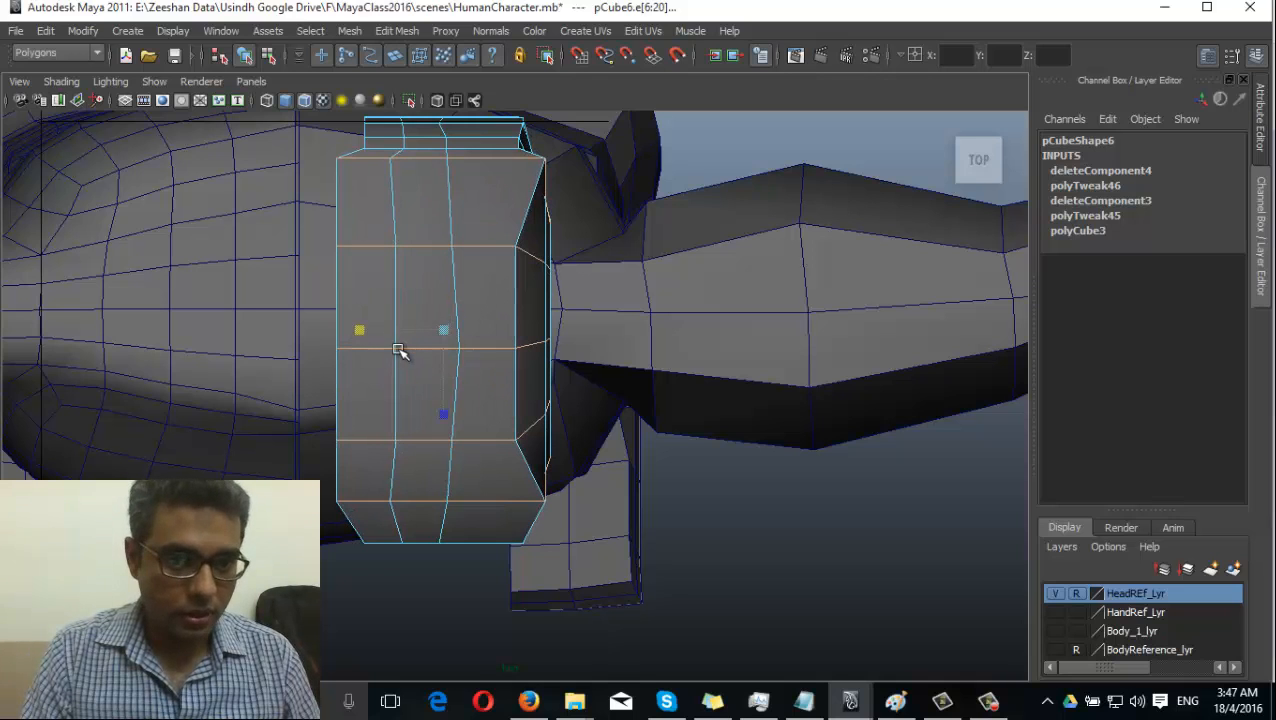
{"action": "left_click_drag", "start_coordinate": [510, 336], "coordinate": [534, 339]}
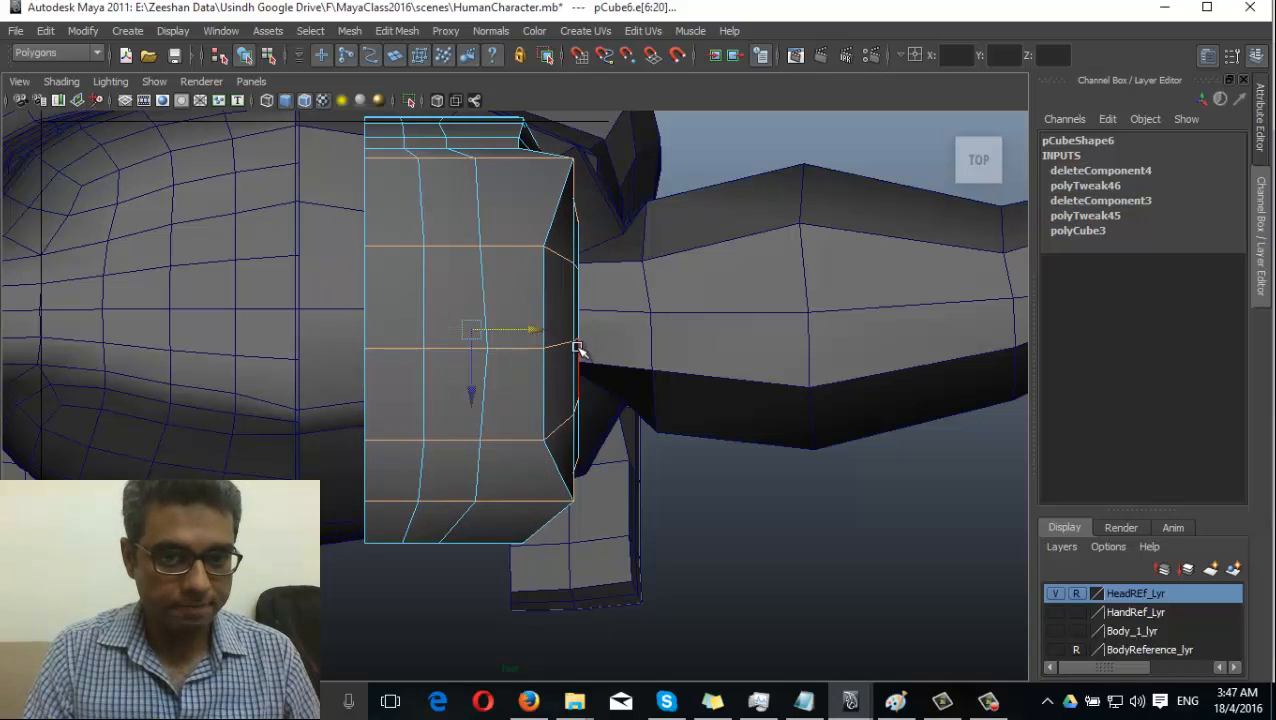
{"action": "key", "text": "ctrl+z"}
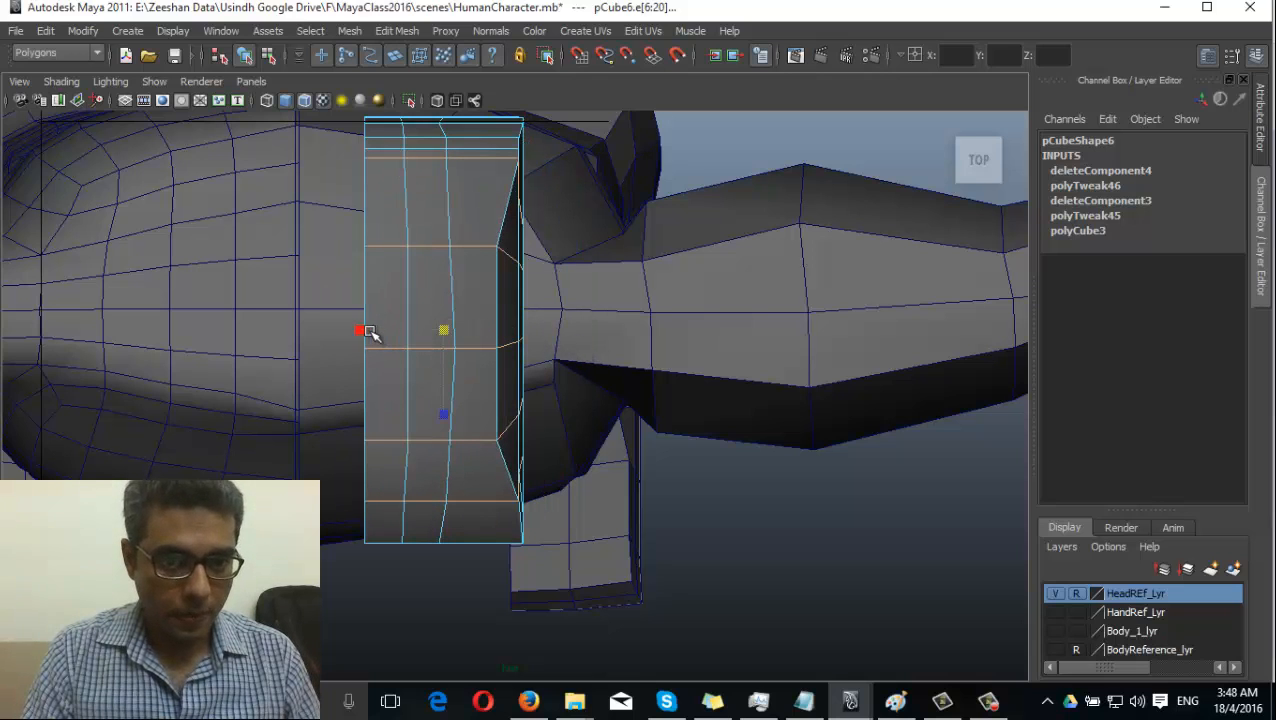
Scale the five crosswise edge loops slightly wider along X and move them outward until their inner ends meet the centre line
{"action": "left_click_drag", "start_coordinate": [368, 331], "coordinate": [346, 331]}
{"action": "key", "text": "w"}
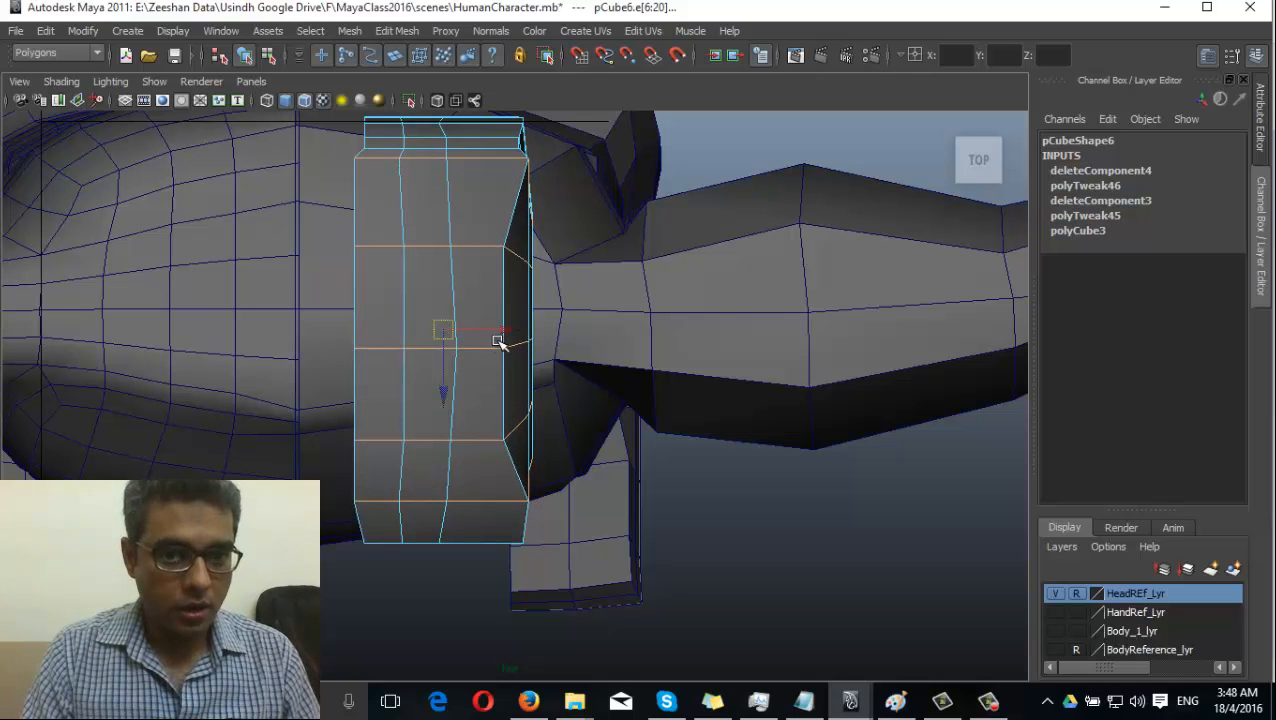
{"action": "left_click_drag", "start_coordinate": [514, 332], "coordinate": [519, 334]}
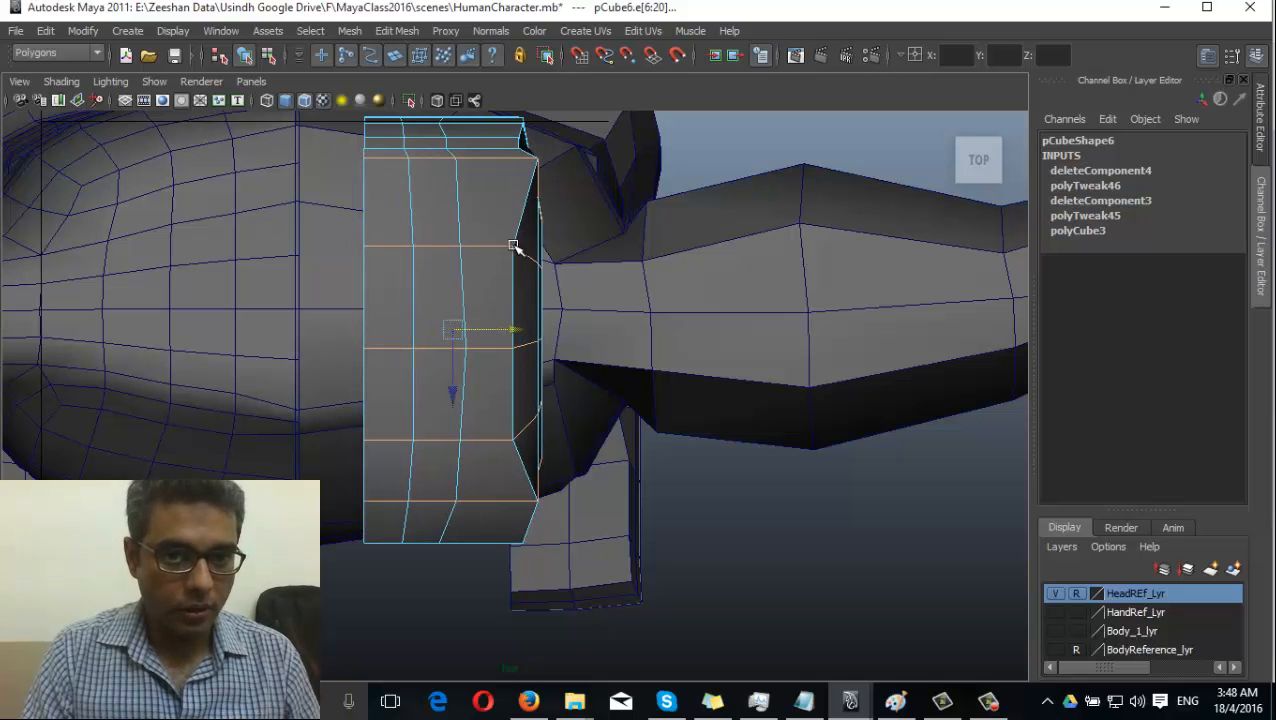
Scale the three middle crosswise edge loops wider along X and move them outward until their inner ends meet the centre line
{"action": "left_click", "coordinate": [480, 247]}
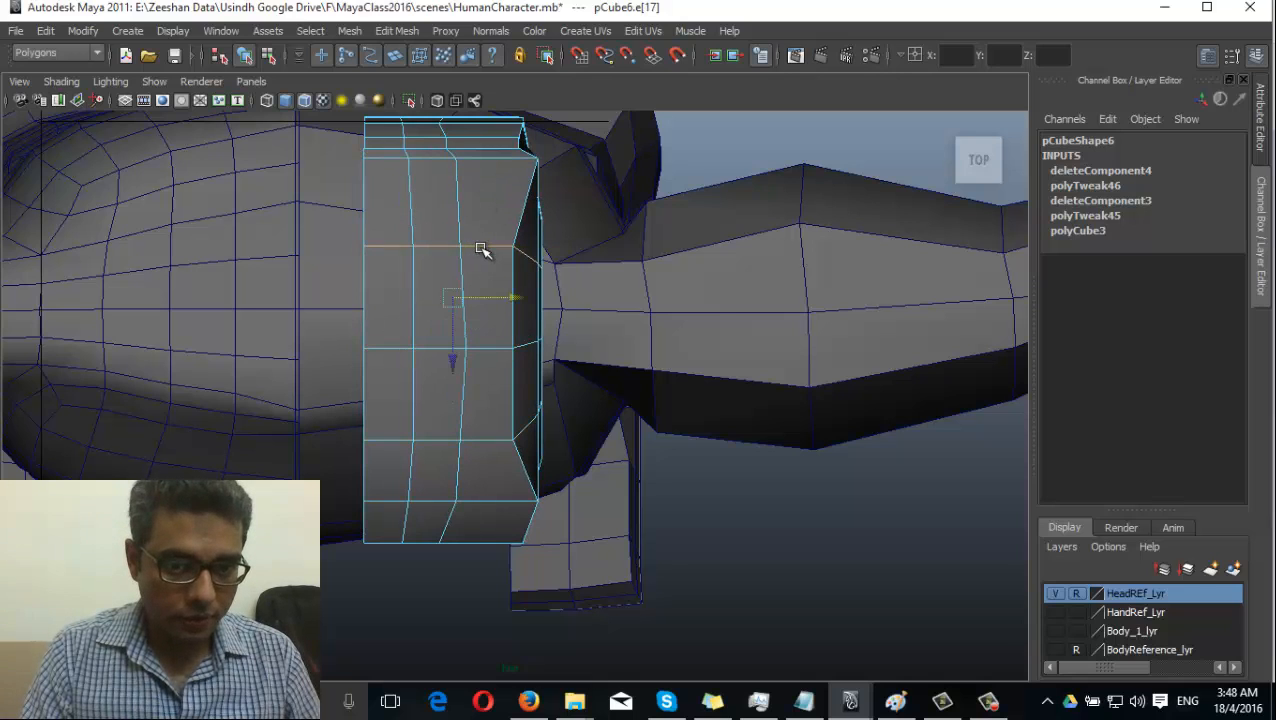
{"action": "left_click", "coordinate": [499, 351], "text": "shift"}
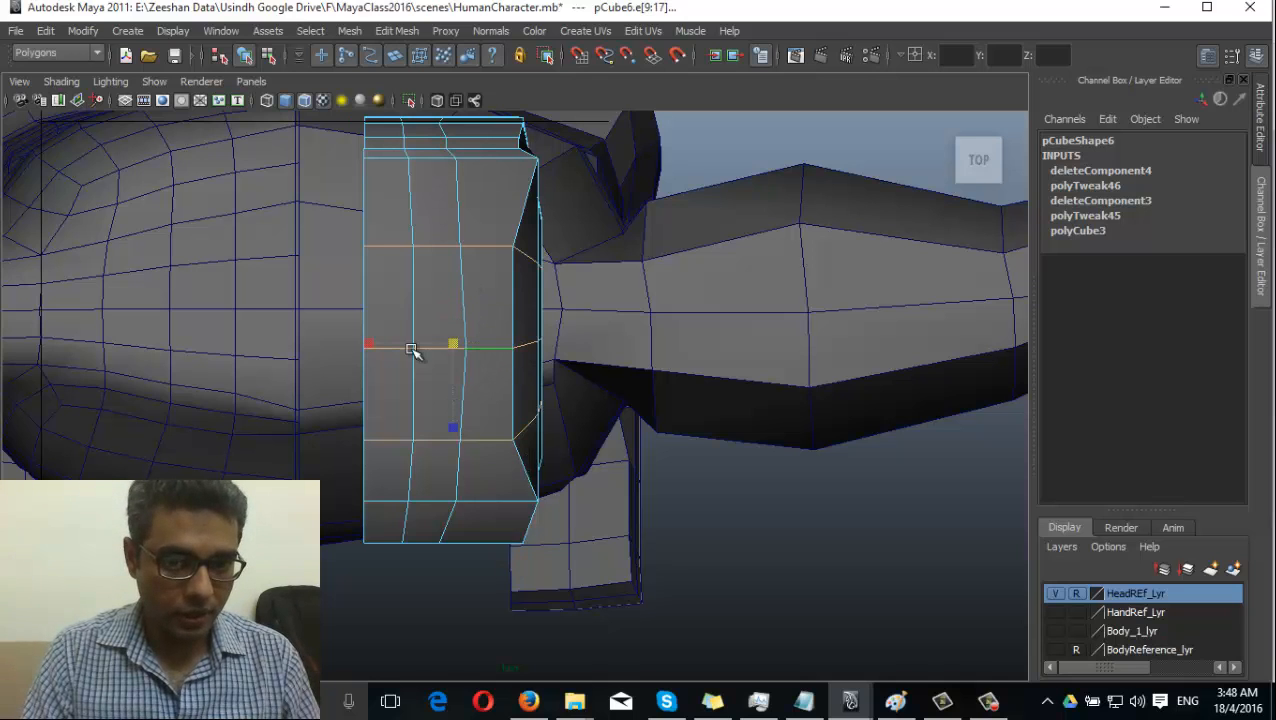
{"action": "left_click_drag", "start_coordinate": [369, 345], "coordinate": [344, 346]}
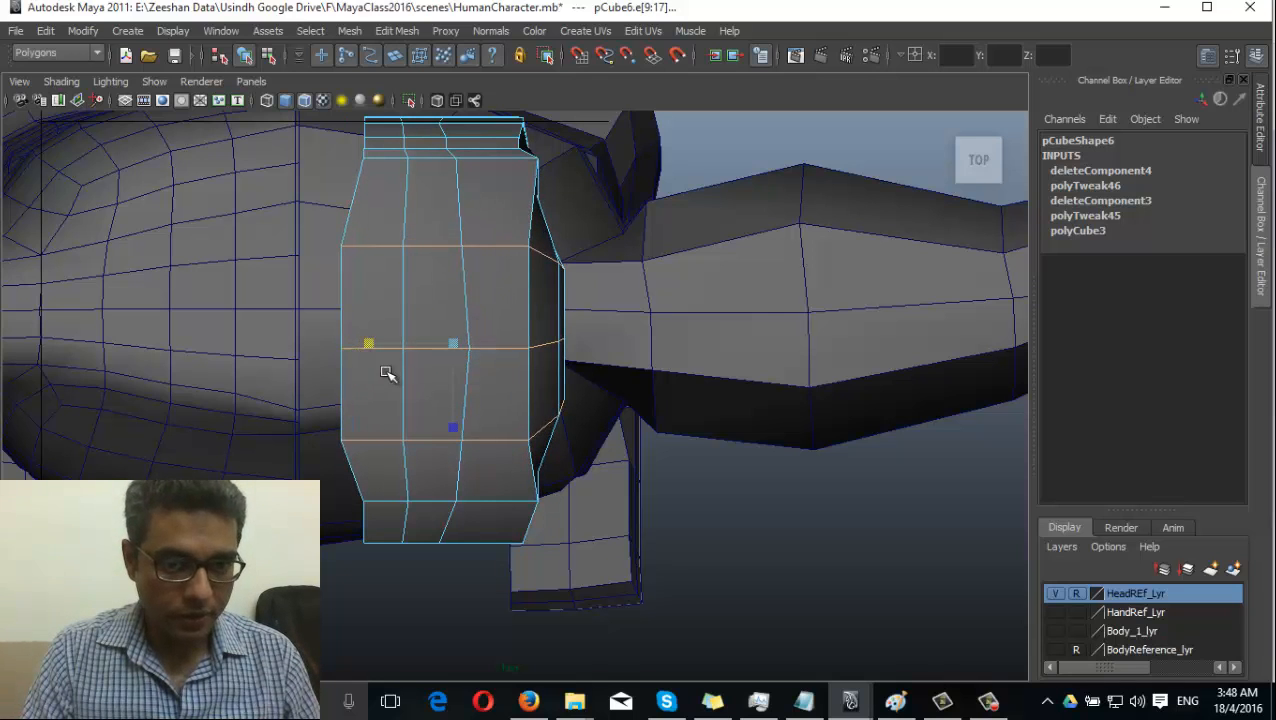
{"action": "key", "text": "w"}
{"action": "left_click_drag", "start_coordinate": [505, 348], "coordinate": [539, 343]}
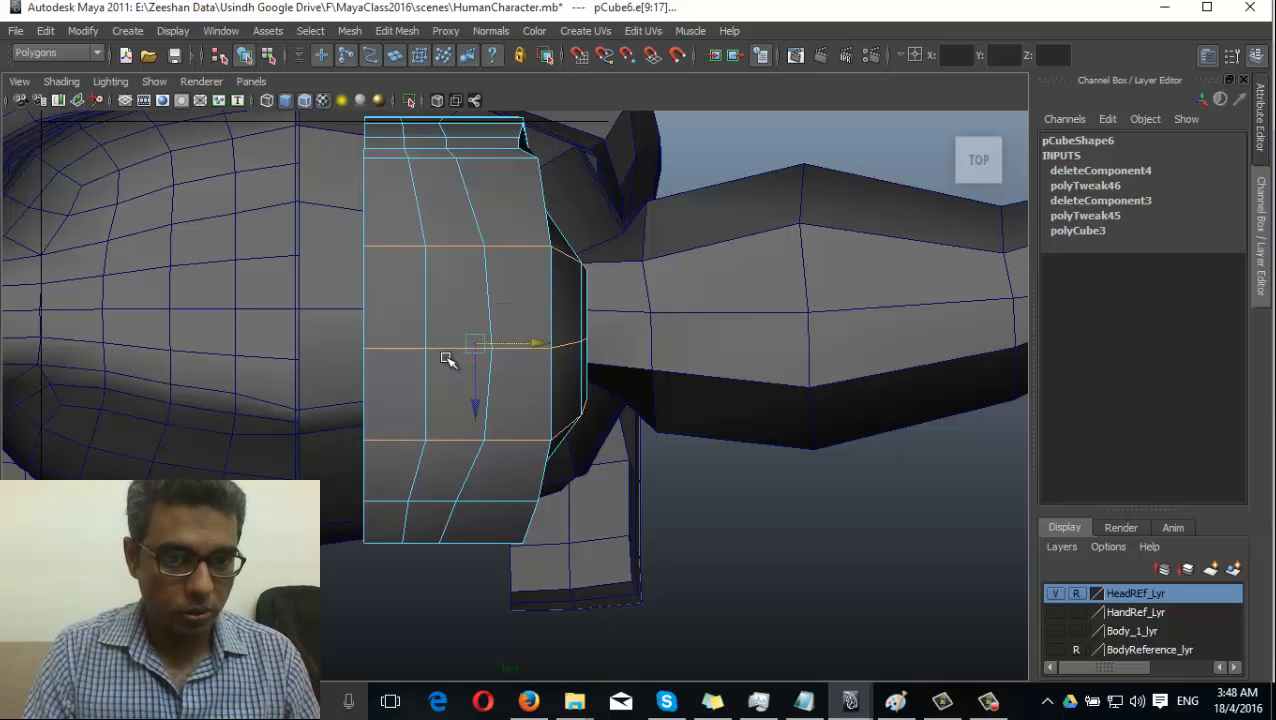
{"action": "key", "text": "ctrl+z"}
{"action": "key", "text": "ctrl+z"}
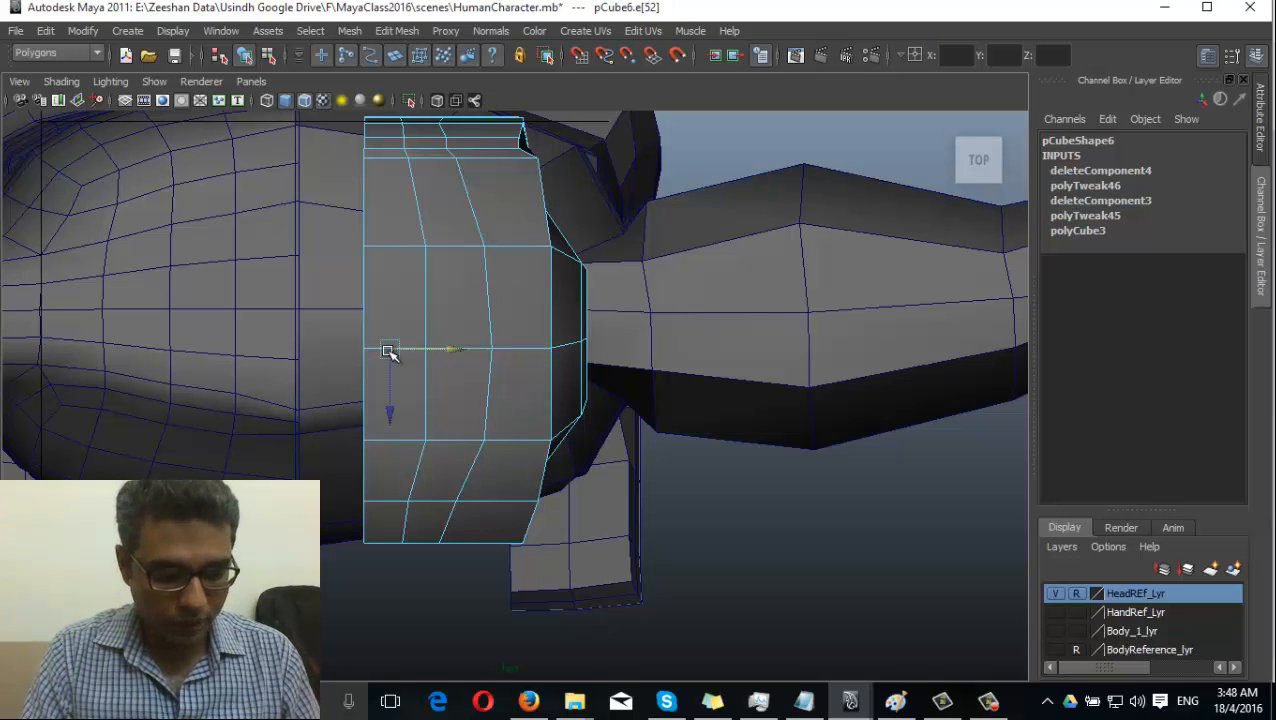
Scale only the central crosswise edge loop slightly wider along X and move it outward to the mesh's centre line
{"action": "scroll", "coordinate": [388, 352], "scroll_direction": "up", "scroll_amount": 2}
{"action": "double_click", "coordinate": [376, 339]}
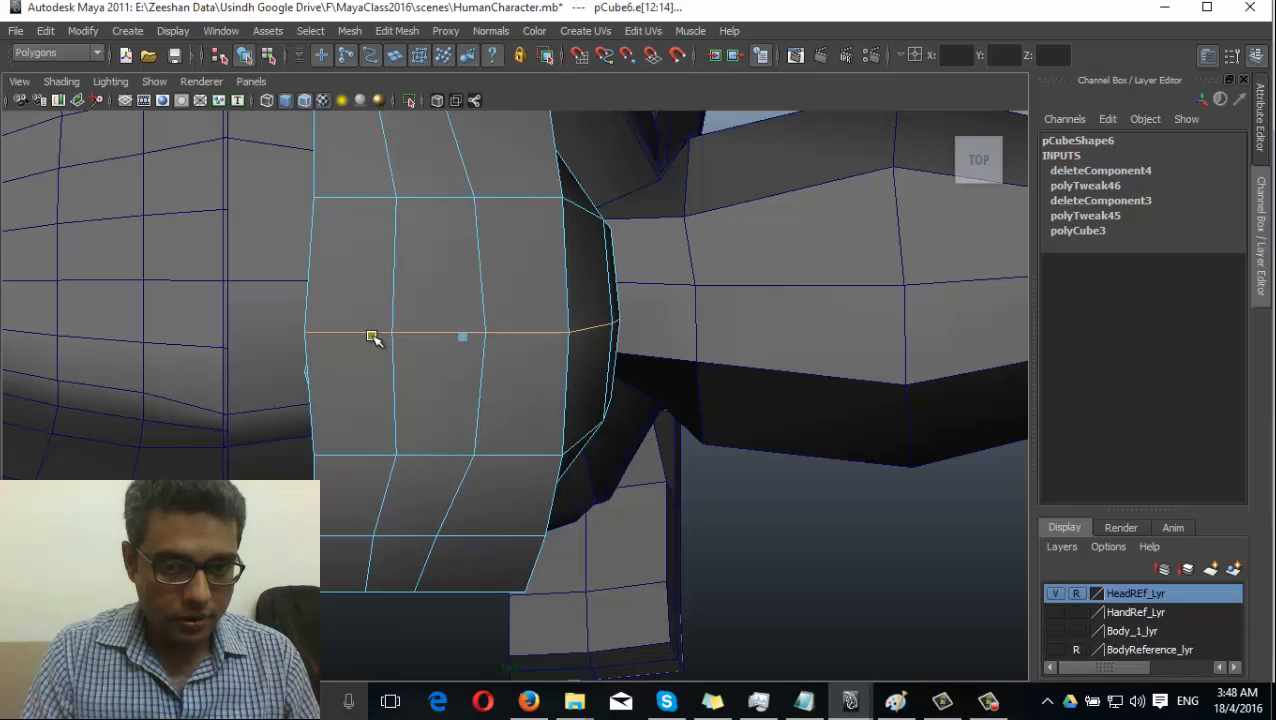
{"action": "key", "text": "w"}
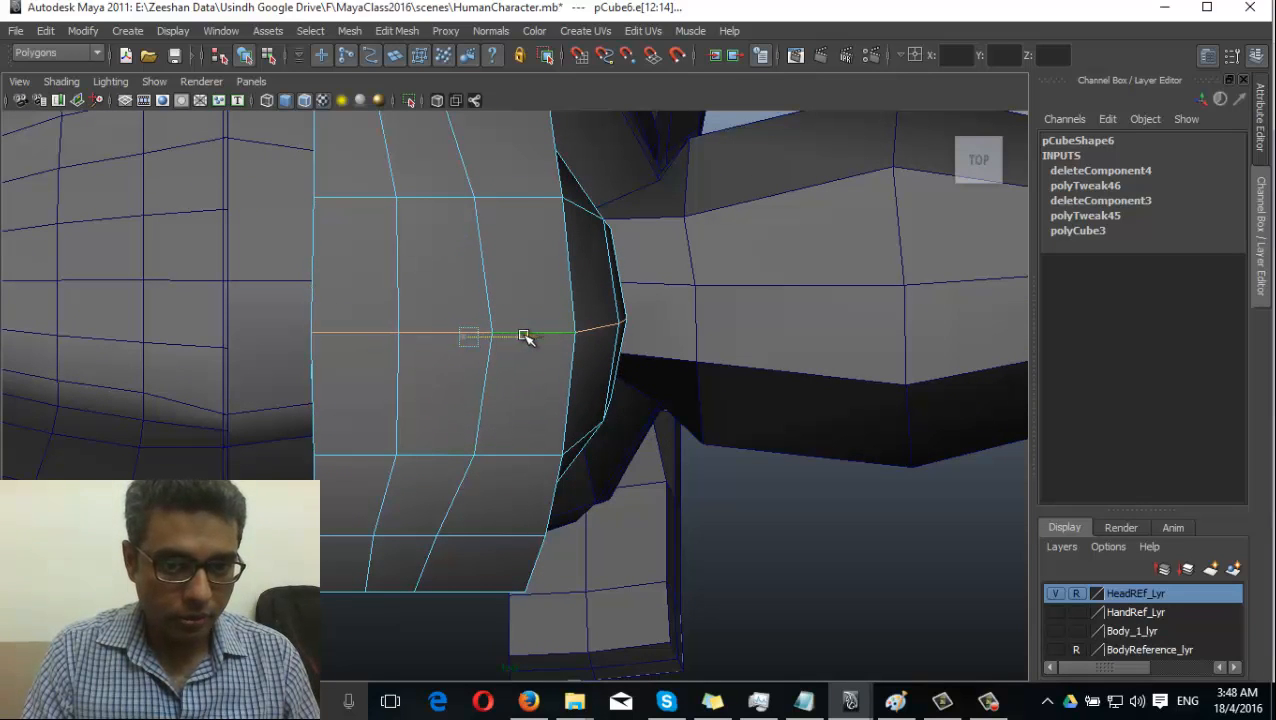
Return the head mesh to object mode and inspect its rounded side in perspective
{"action": "key", "text": "space"}
{"action": "left_click", "coordinate": [466, 295]}
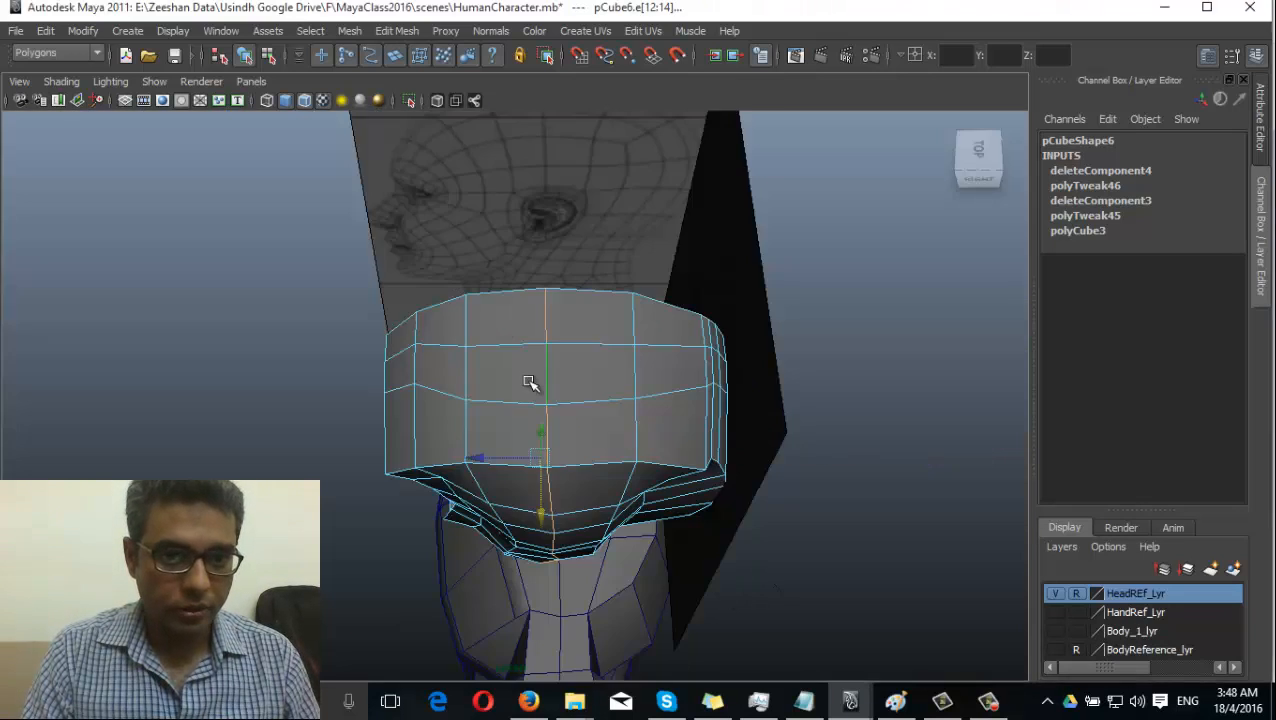
{"action": "left_click_drag", "start_coordinate": [530, 379], "coordinate": [502, 352], "text": "alt"}
{"action": "key", "text": "F8"}
{"action": "left_click", "coordinate": [576, 355]}
{"action": "left_click_drag", "start_coordinate": [613, 323], "coordinate": [695, 258], "text": "alt"}
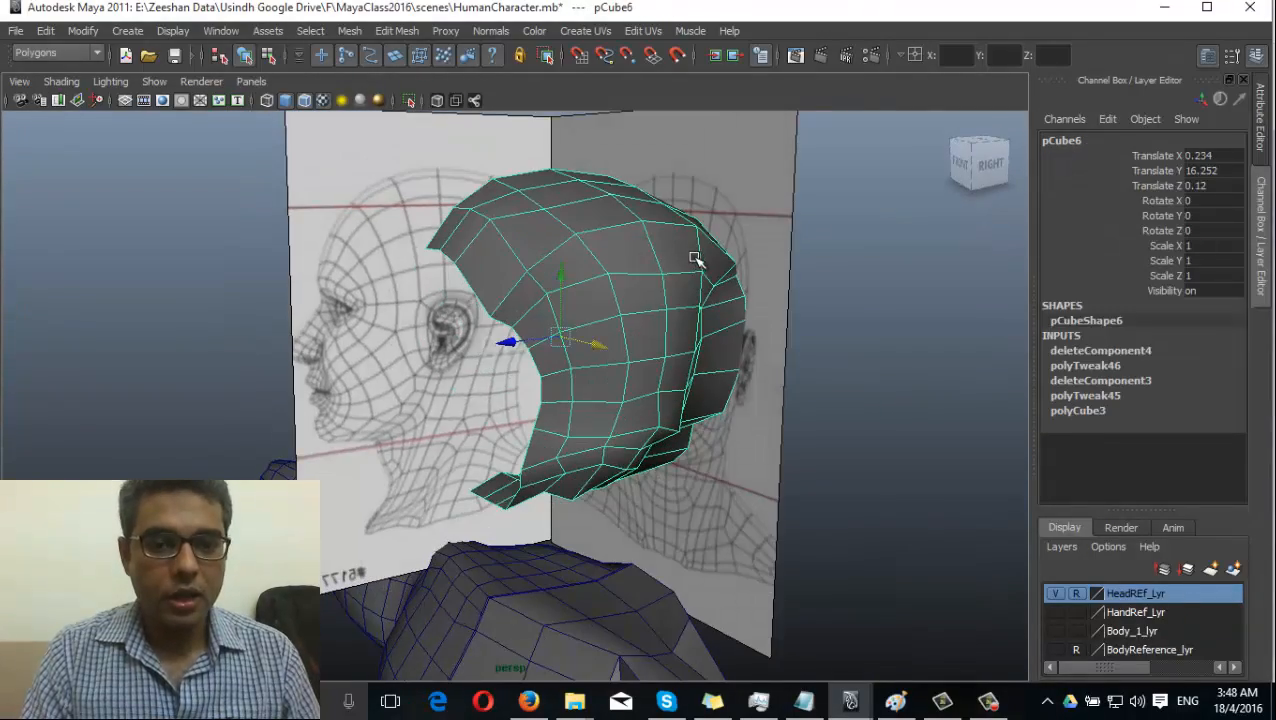
Smooth the head mesh to preview its rounded shape, and undo the smoothing
{"action": "left_click", "coordinate": [351, 31]}
{"action": "left_click", "coordinate": [410, 134]}
{"action": "left_click_drag", "start_coordinate": [436, 329], "coordinate": [638, 347], "text": "alt"}
{"action": "left_click", "coordinate": [758, 379]}
{"action": "left_click", "coordinate": [638, 347]}
{"action": "key", "text": "space"}
{"action": "right_click", "coordinate": [638, 331]}
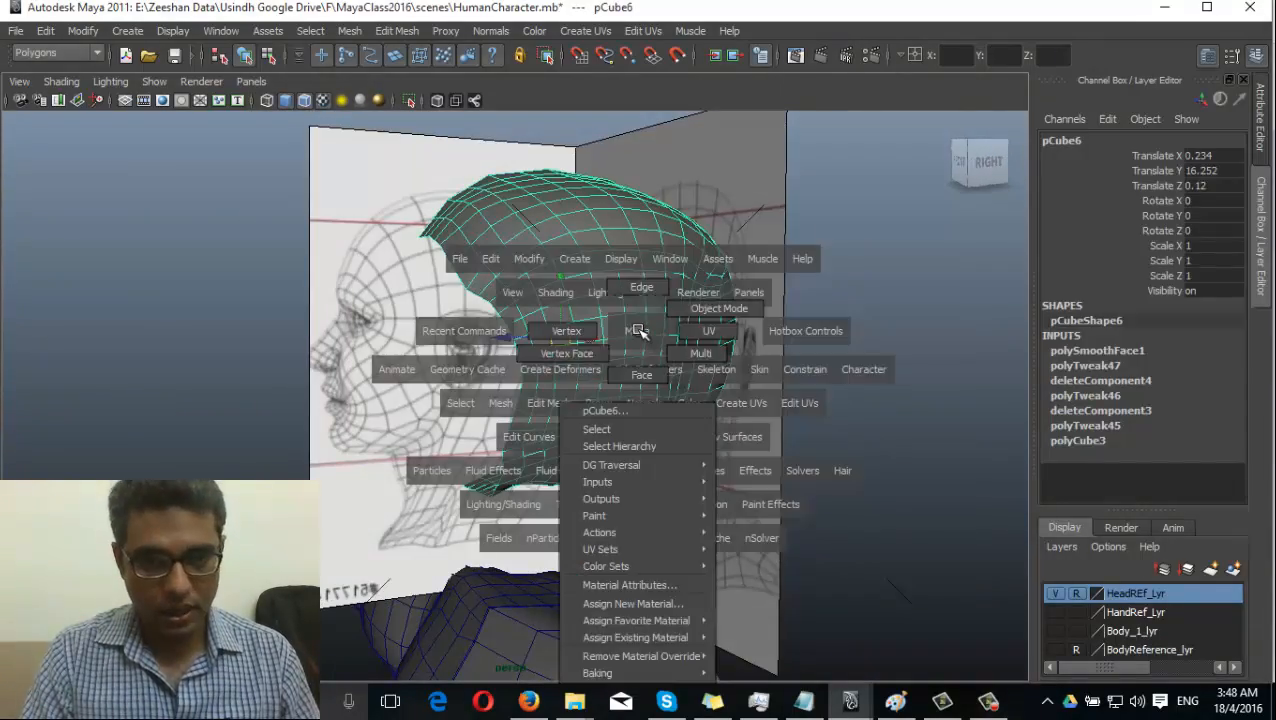
{"action": "key", "text": "ctrl+z"}
{"action": "key", "text": "ctrl+z"}
{"action": "key", "text": "ctrl+z"}
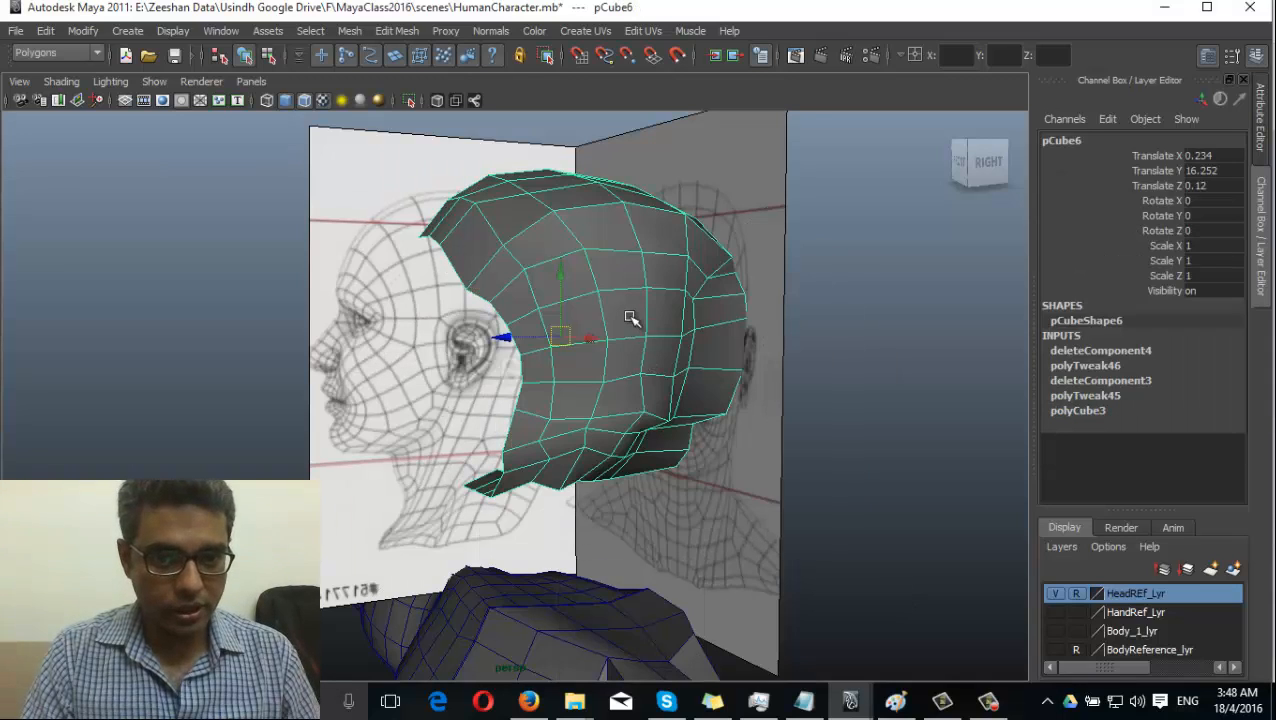
Show the head mesh in the side view with X-ray shading over the reference
{"action": "right_click", "coordinate": [632, 318]}
{"action": "key", "text": "space"}
{"action": "left_click_drag", "start_coordinate": [683, 344], "coordinate": [709, 348]}
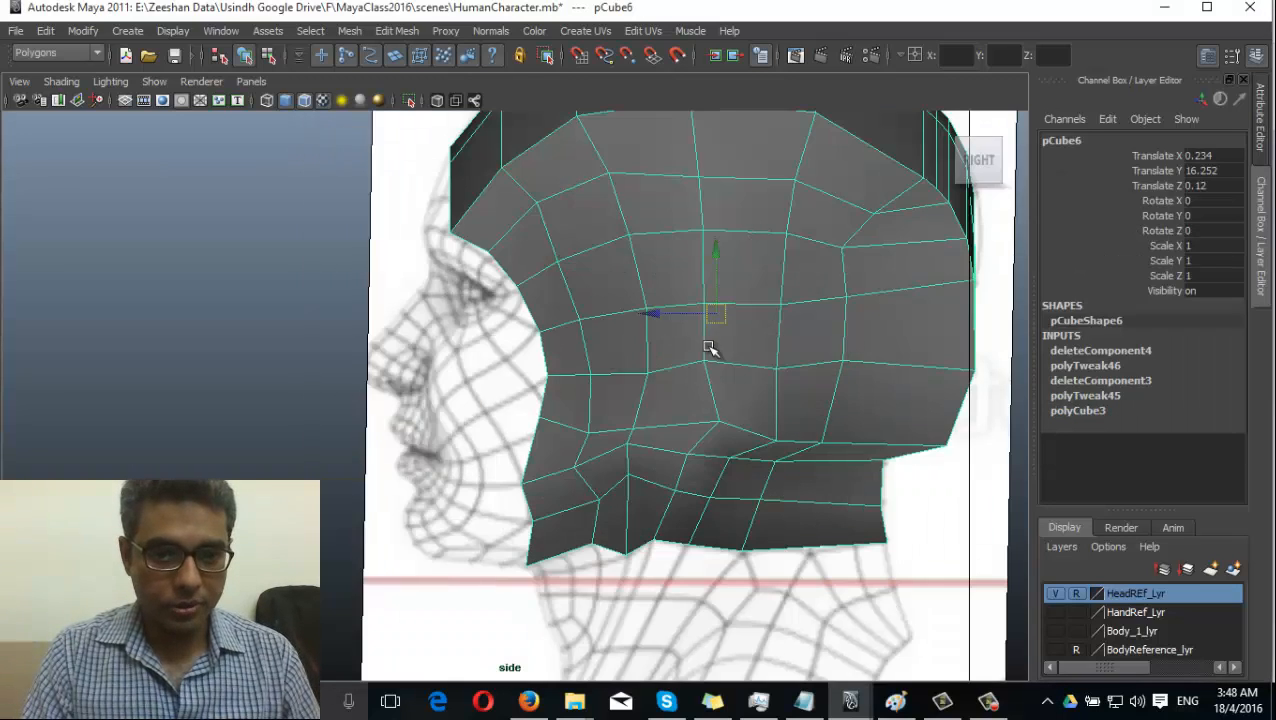
{"action": "right_click_drag", "start_coordinate": [709, 348], "coordinate": [628, 420], "text": "alt"}
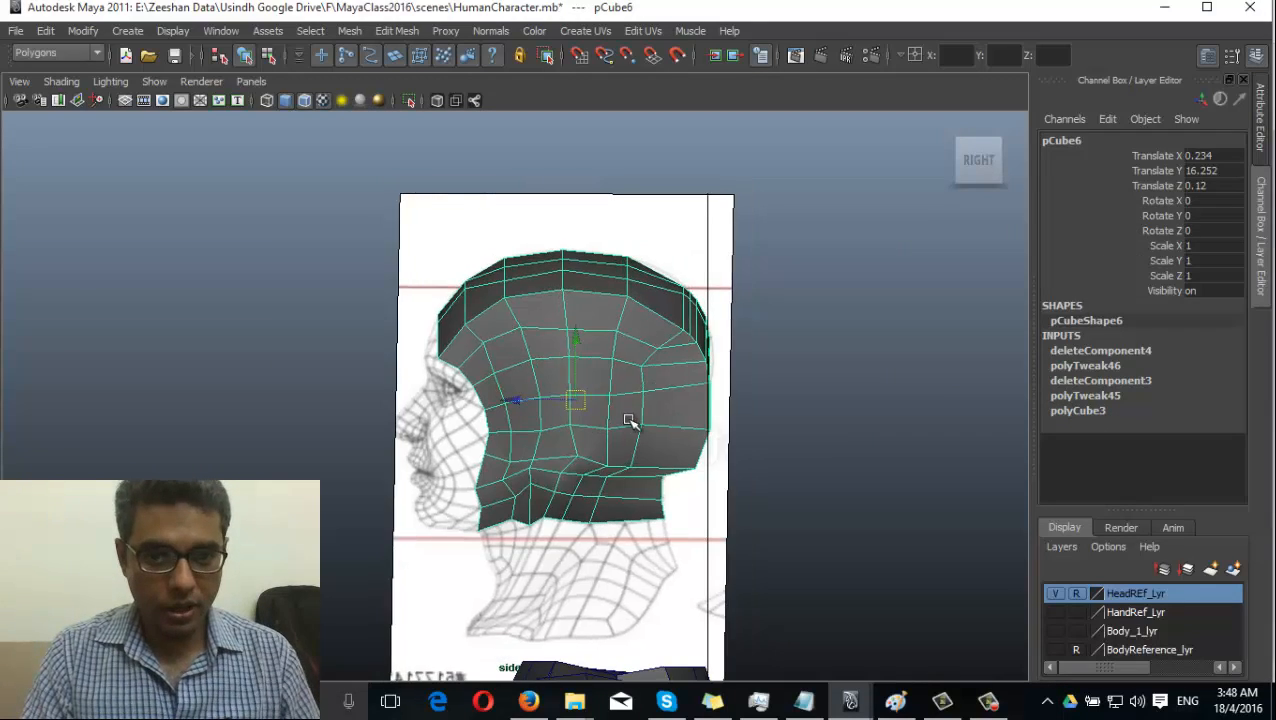
{"action": "left_click", "coordinate": [437, 100]}
{"action": "scroll", "coordinate": [649, 484], "scroll_direction": "up", "scroll_amount": 3}
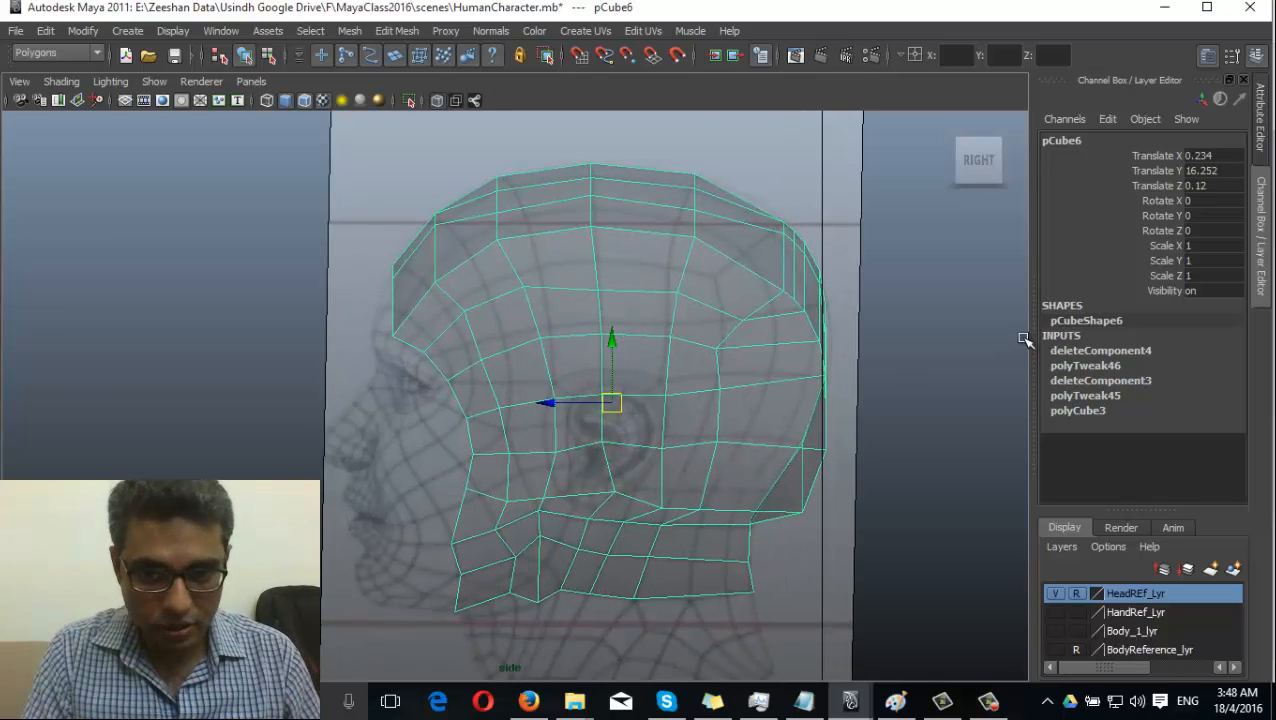
Scale the head mesh along Z to 0.841 in the side view
{"action": "key", "text": "r"}
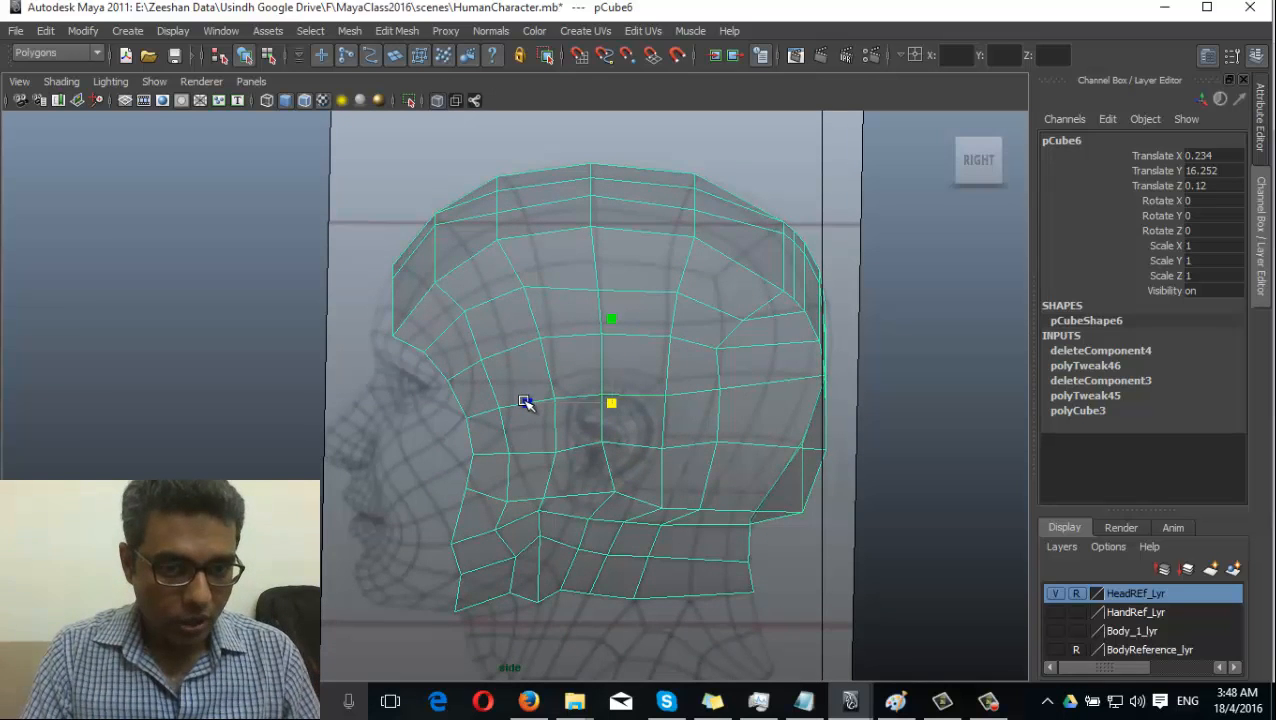
{"action": "left_click_drag", "start_coordinate": [528, 403], "coordinate": [528, 406]}
{"action": "middle_click_drag", "start_coordinate": [608, 401], "coordinate": [619, 349], "text": "alt"}
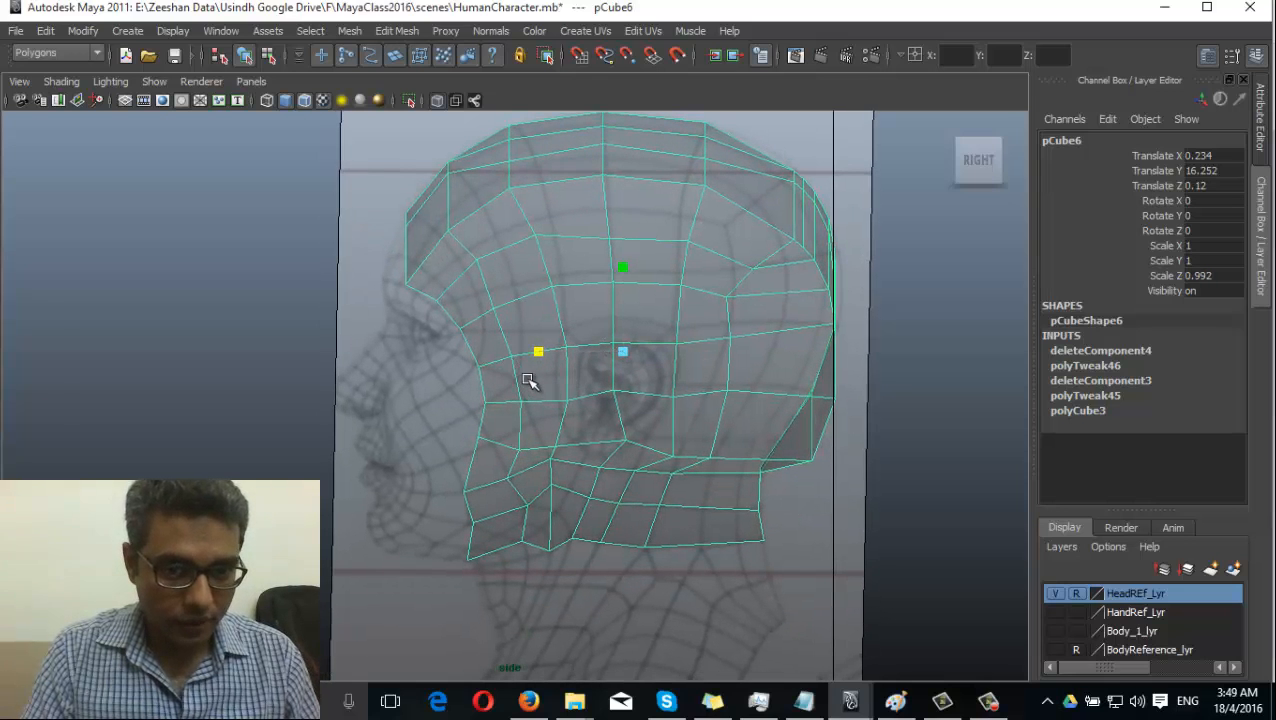
{"action": "left_click_drag", "start_coordinate": [538, 355], "coordinate": [516, 400]}
Scale the head mesh along X to 0.688 in the front view, against the front reference
{"action": "key", "text": "w"}
{"action": "key", "text": "space"}
{"action": "scroll", "coordinate": [630, 427], "scroll_direction": "down", "scroll_amount": 5}
{"action": "key", "text": "r"}
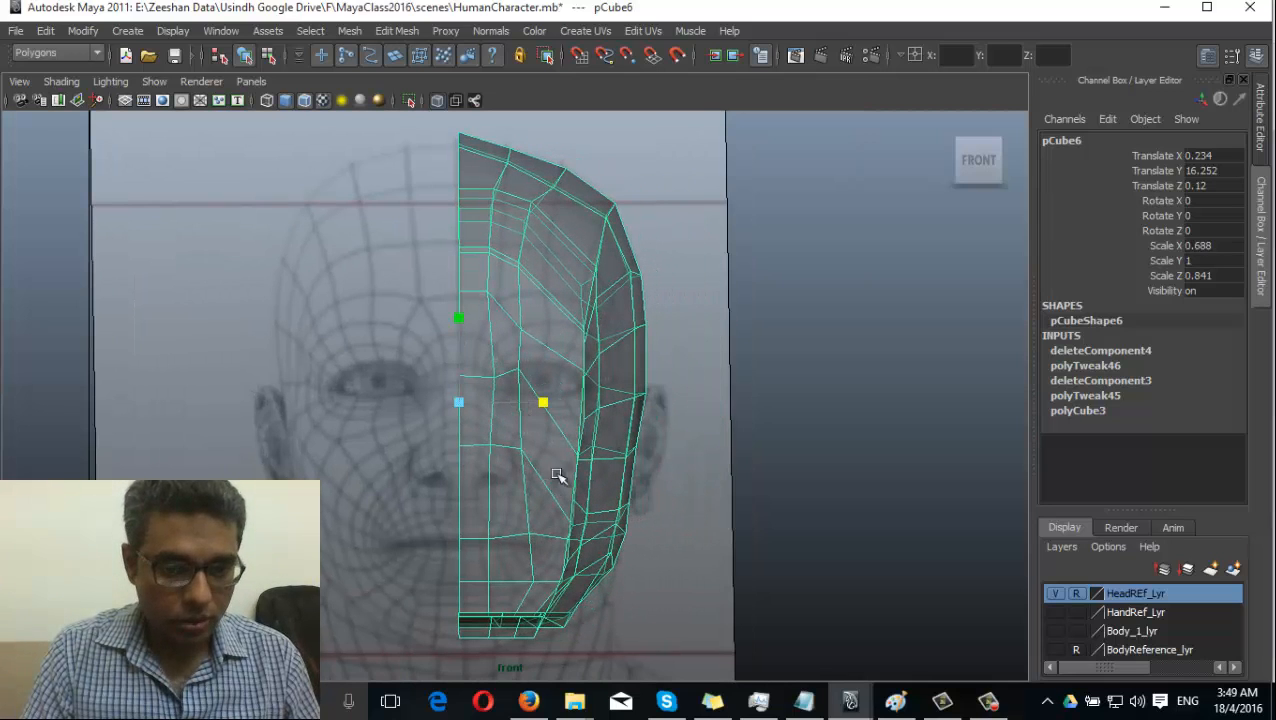
Edit the mesh's vertices in the side view and reposition the three foremost forehead vertices on the upper edge of the face opening
{"action": "left_click_drag", "start_coordinate": [597, 355], "coordinate": [684, 373], "text": "alt"}
{"action": "key", "text": "space"}
{"action": "scroll", "coordinate": [652, 306], "scroll_direction": "up", "scroll_amount": 2}
{"action": "middle_click_drag", "start_coordinate": [652, 306], "coordinate": [716, 468], "text": "alt"}
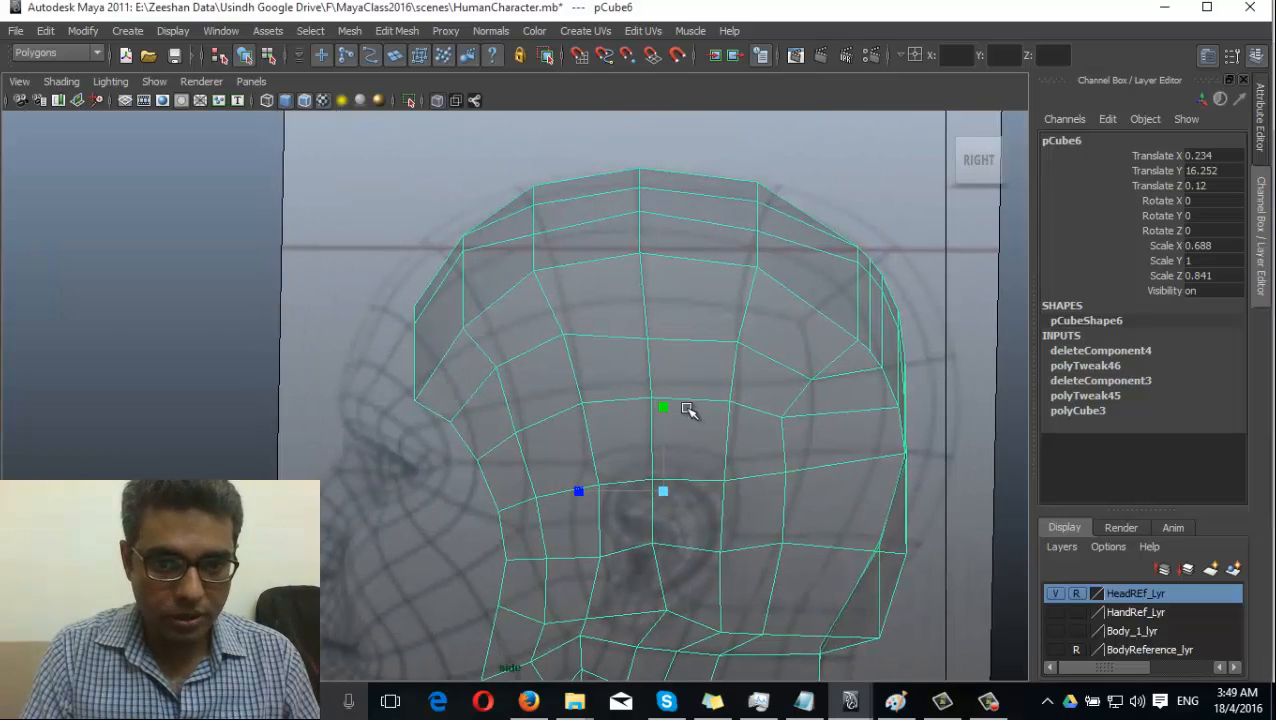
{"action": "right_click_drag", "start_coordinate": [638, 285], "coordinate": [566, 285]}
{"action": "middle_click_drag", "start_coordinate": [427, 316], "coordinate": [576, 441], "text": "alt"}
{"action": "left_click_drag", "start_coordinate": [467, 288], "coordinate": [462, 327]}
{"action": "scroll", "coordinate": [410, 369], "scroll_direction": "up", "scroll_amount": 3}
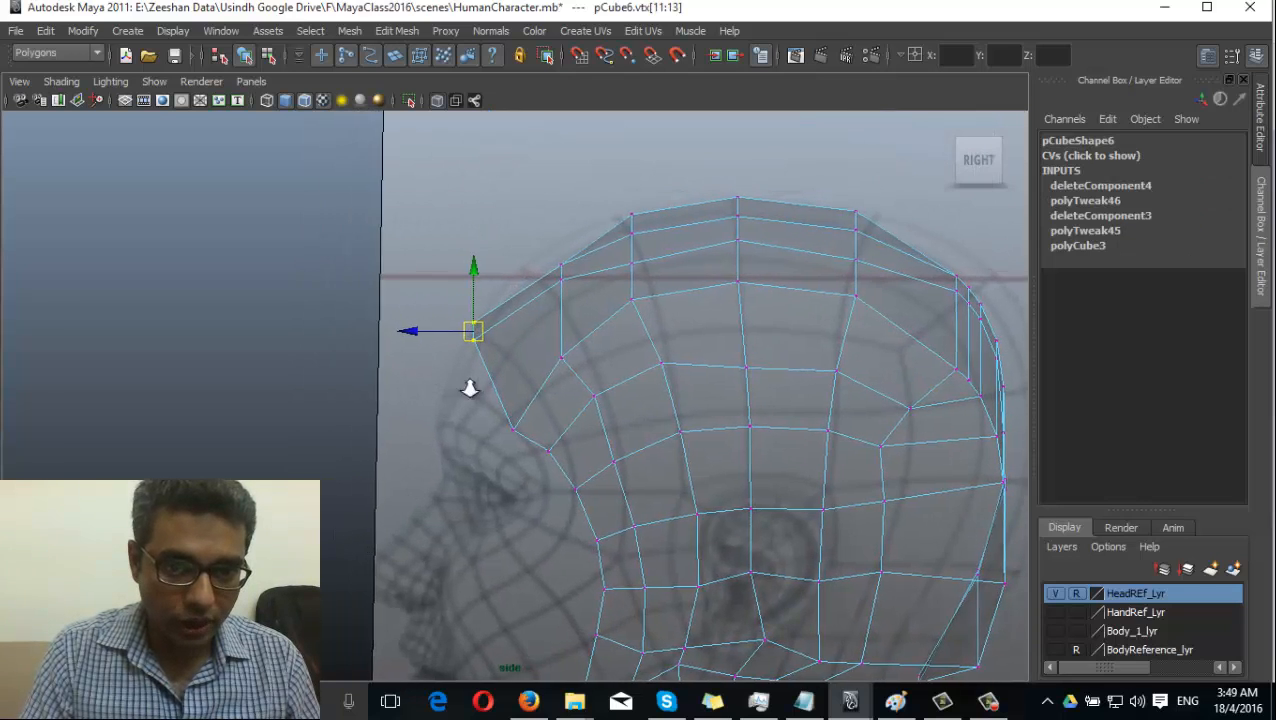
{"action": "left_click_drag", "start_coordinate": [452, 278], "coordinate": [470, 325]}
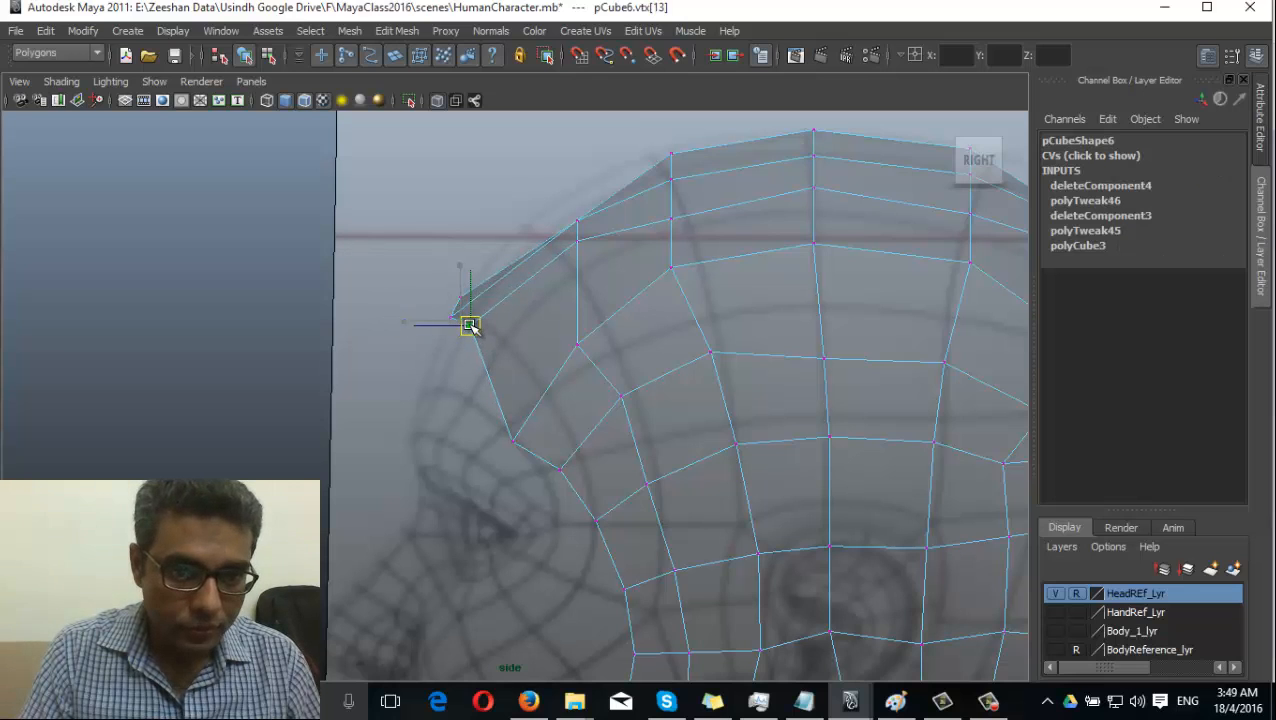
Move the next two vertices along the face opening's edge upward in the side view, continuing the curve from the forehead
{"action": "left_click", "coordinate": [513, 436]}
{"action": "left_click_drag", "start_coordinate": [508, 424], "coordinate": [505, 345]}
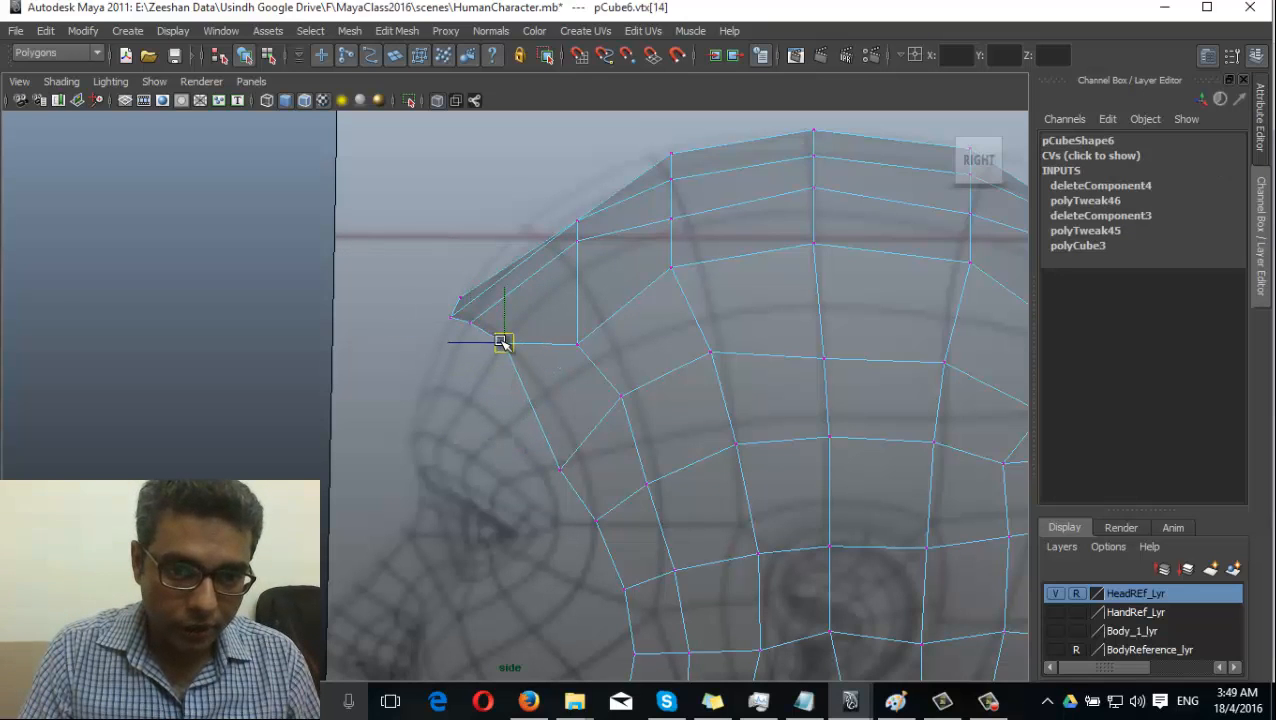
{"action": "left_click_drag", "start_coordinate": [563, 467], "coordinate": [545, 392]}
{"action": "middle_click_drag", "start_coordinate": [621, 436], "coordinate": [409, 345], "text": "alt"}
{"action": "scroll", "coordinate": [409, 345], "scroll_direction": "up", "scroll_amount": 2}
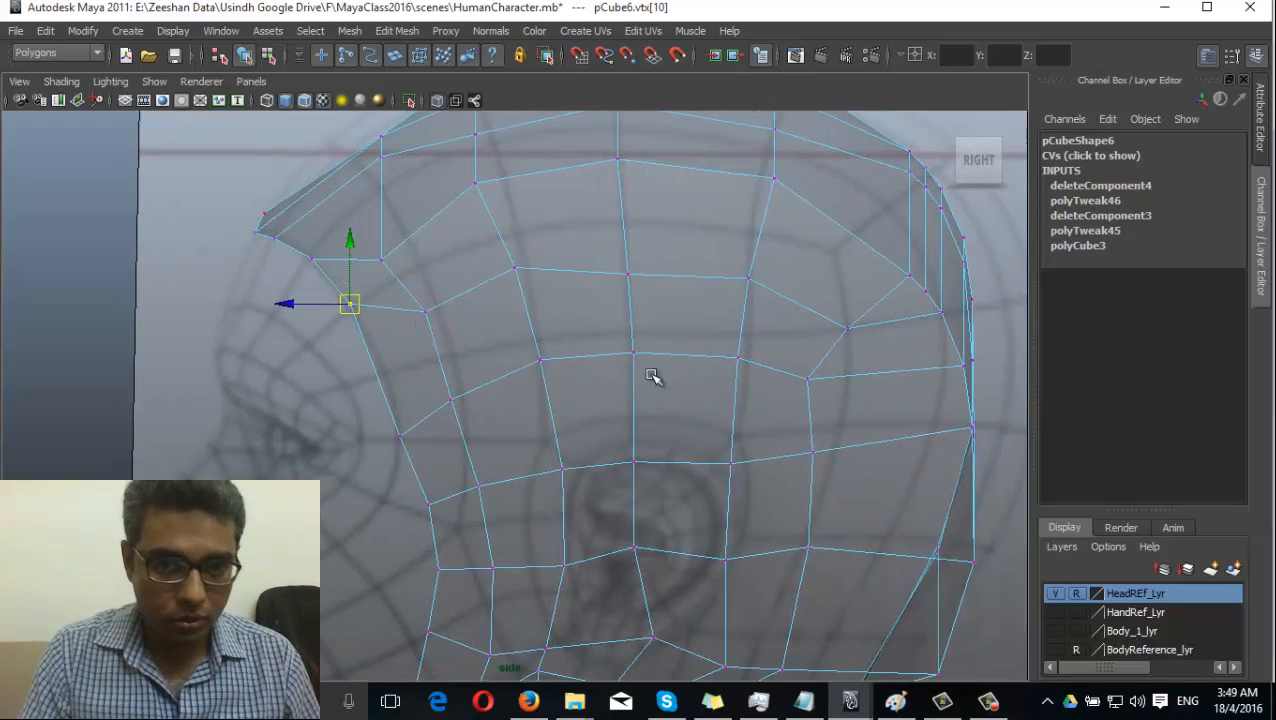
{"action": "scroll", "coordinate": [650, 300], "scroll_direction": "down", "scroll_amount": 3}
{"action": "scroll", "coordinate": [652, 370], "scroll_direction": "up", "scroll_amount": 3}
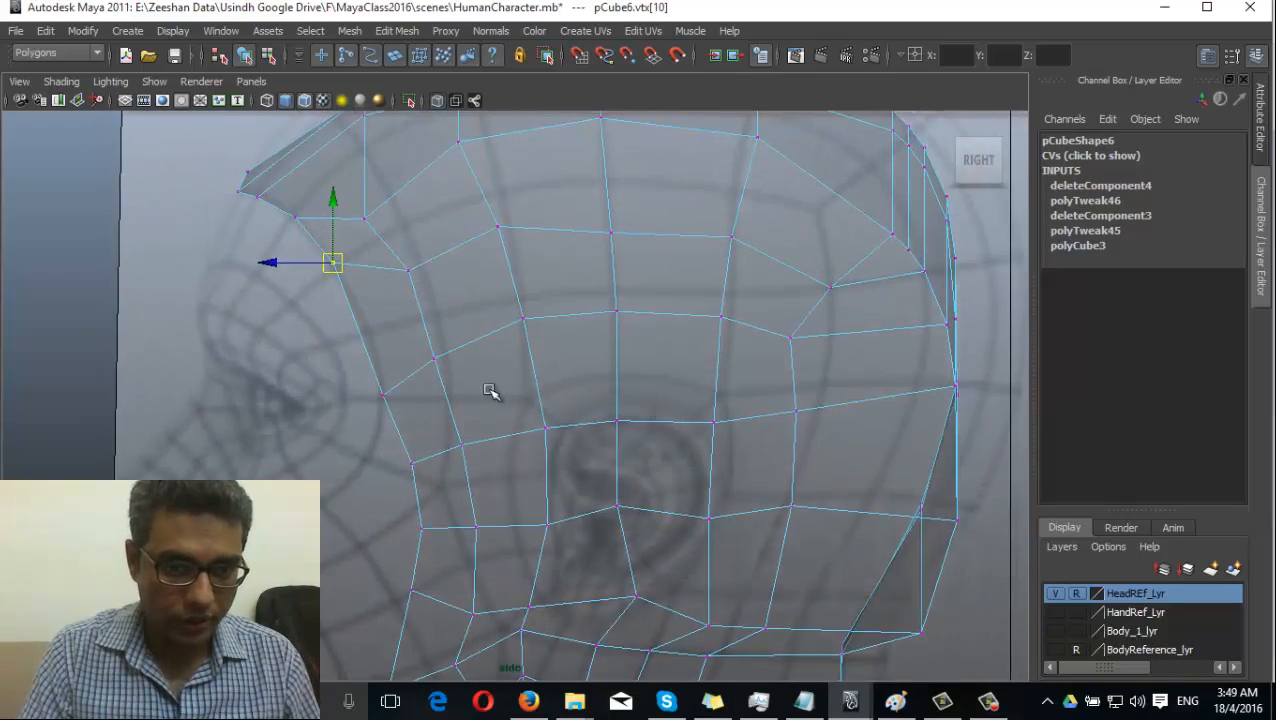
Adjust the two temple vertices of the face opening in perspective and check the edge from the front and side
{"action": "key", "text": "space"}
{"action": "left_click_drag", "start_coordinate": [490, 390], "coordinate": [458, 340]}
{"action": "left_click_drag", "start_coordinate": [564, 397], "coordinate": [597, 316], "text": "alt"}
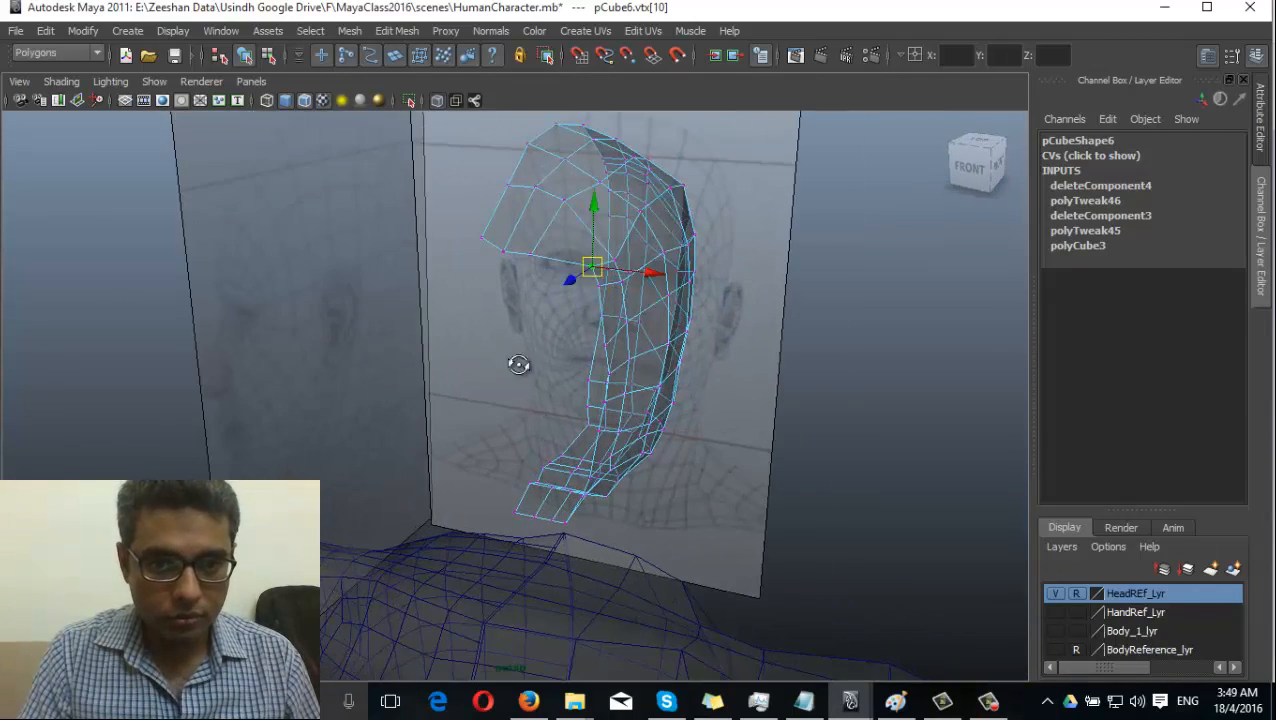
{"action": "left_click_drag", "start_coordinate": [518, 364], "coordinate": [460, 255], "text": "alt"}
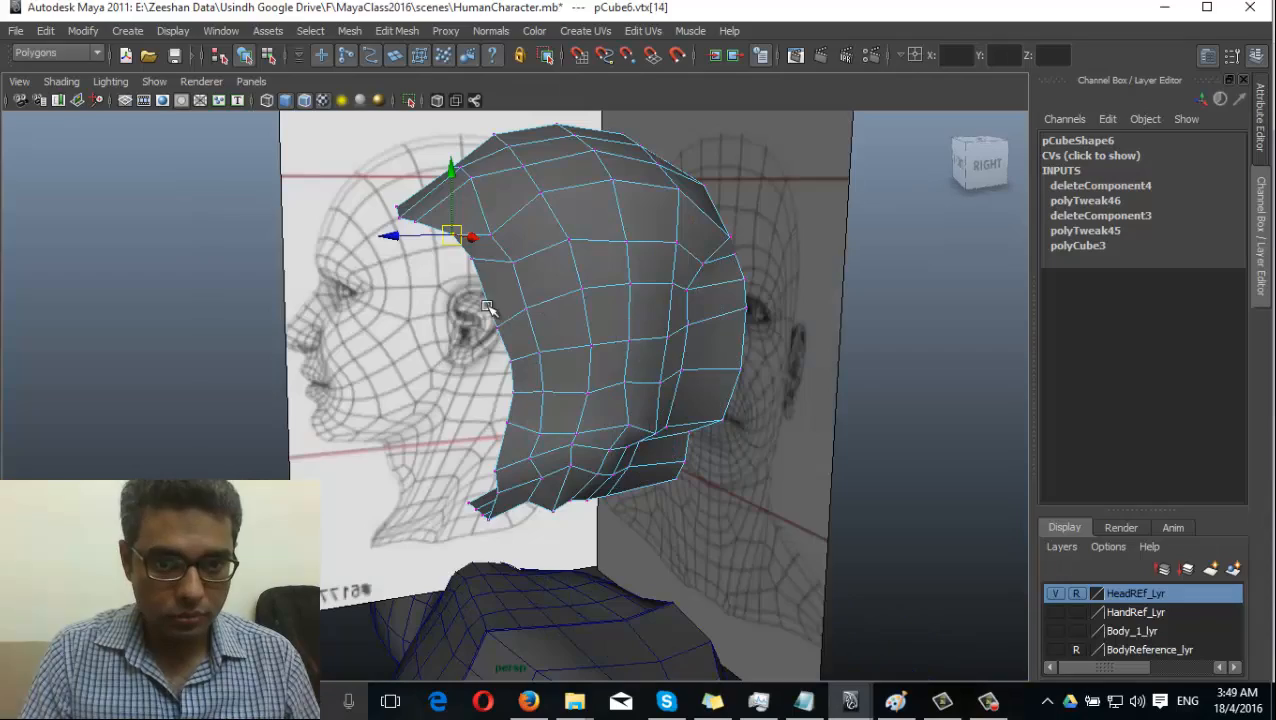
{"action": "left_click", "coordinate": [457, 249]}
{"action": "left_click_drag", "start_coordinate": [555, 402], "coordinate": [605, 388], "text": "alt"}
{"action": "left_click", "coordinate": [606, 384]}
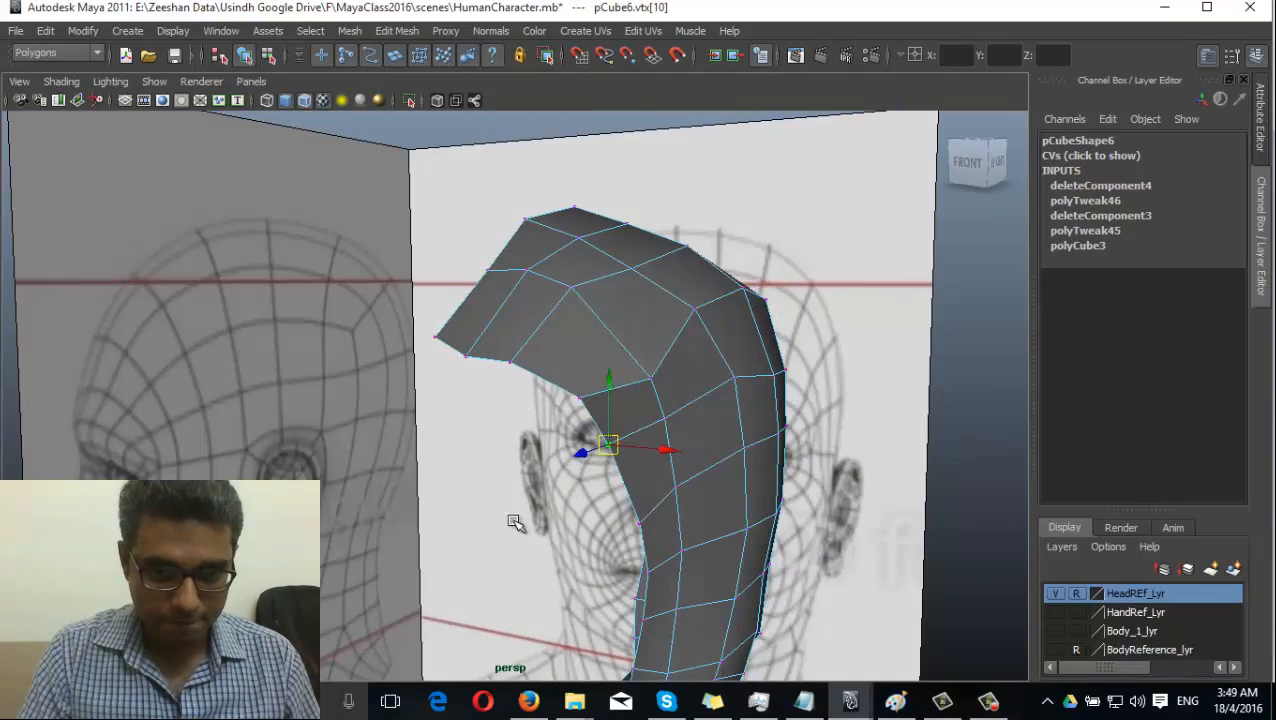
{"action": "left_click_drag", "start_coordinate": [515, 522], "coordinate": [569, 516], "text": "alt"}
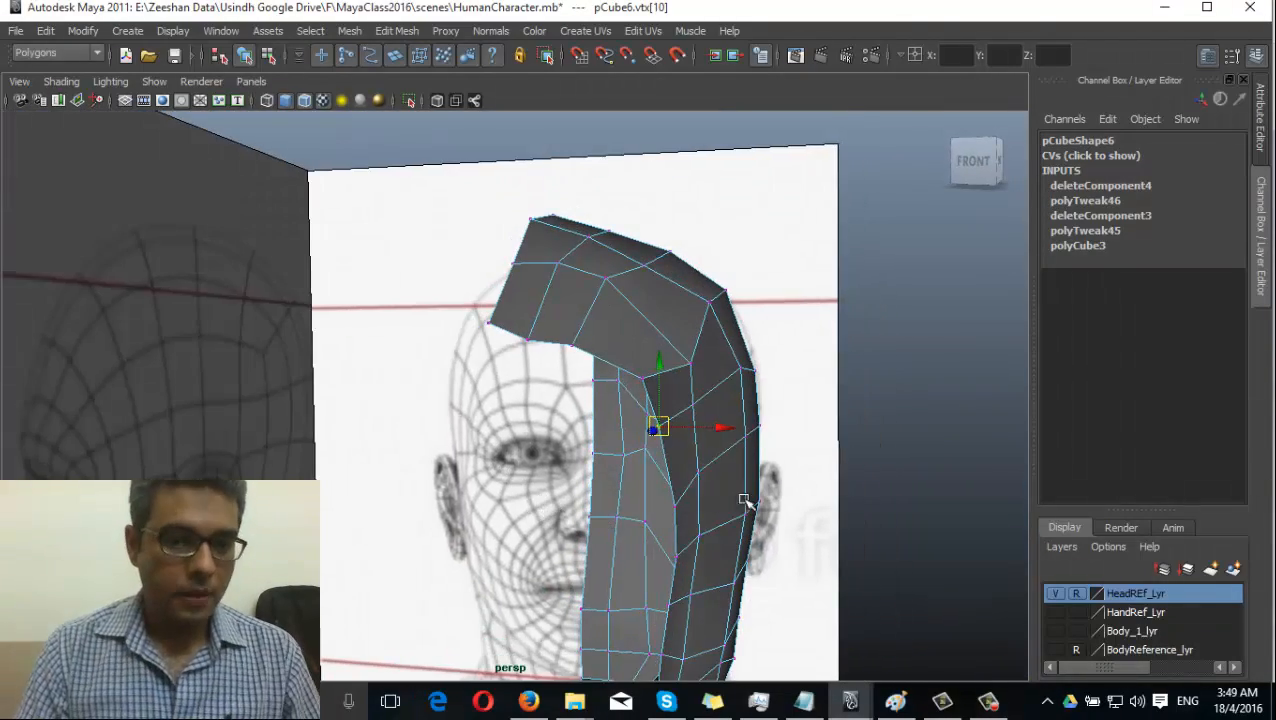
{"action": "left_click_drag", "start_coordinate": [744, 500], "coordinate": [721, 445], "text": "alt"}
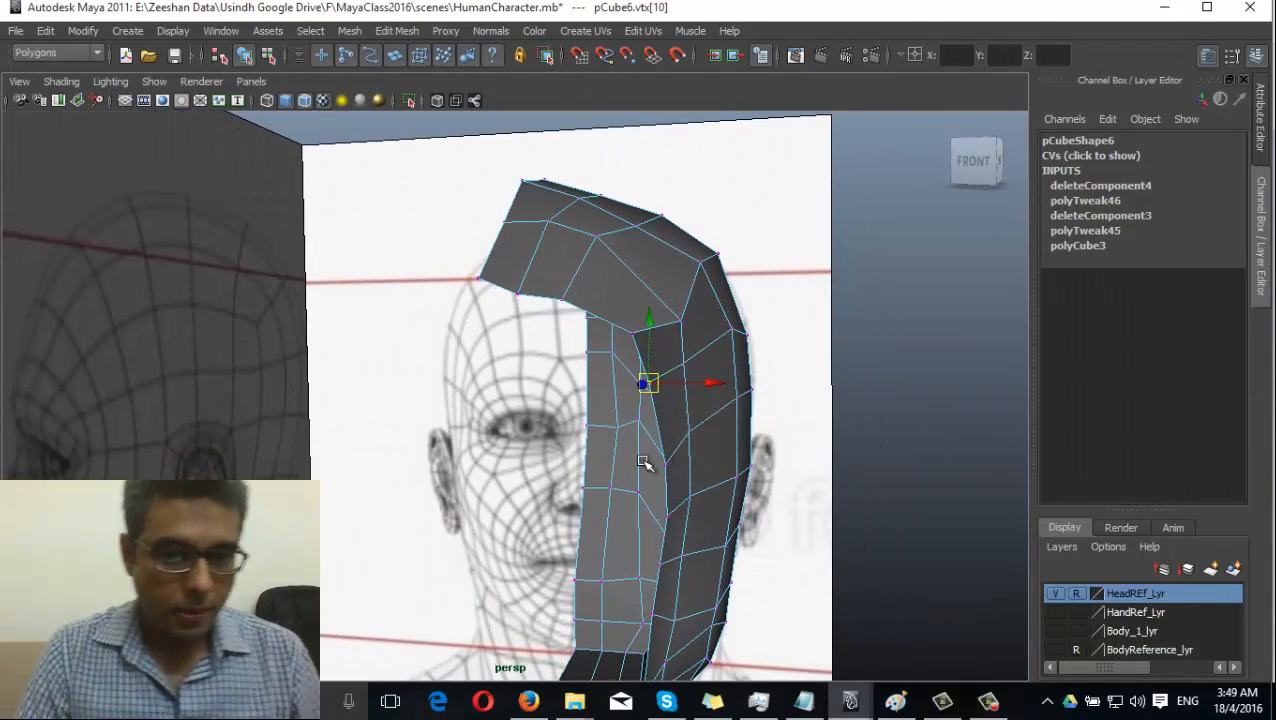
{"action": "left_click_drag", "start_coordinate": [627, 527], "coordinate": [632, 430], "text": "alt"}
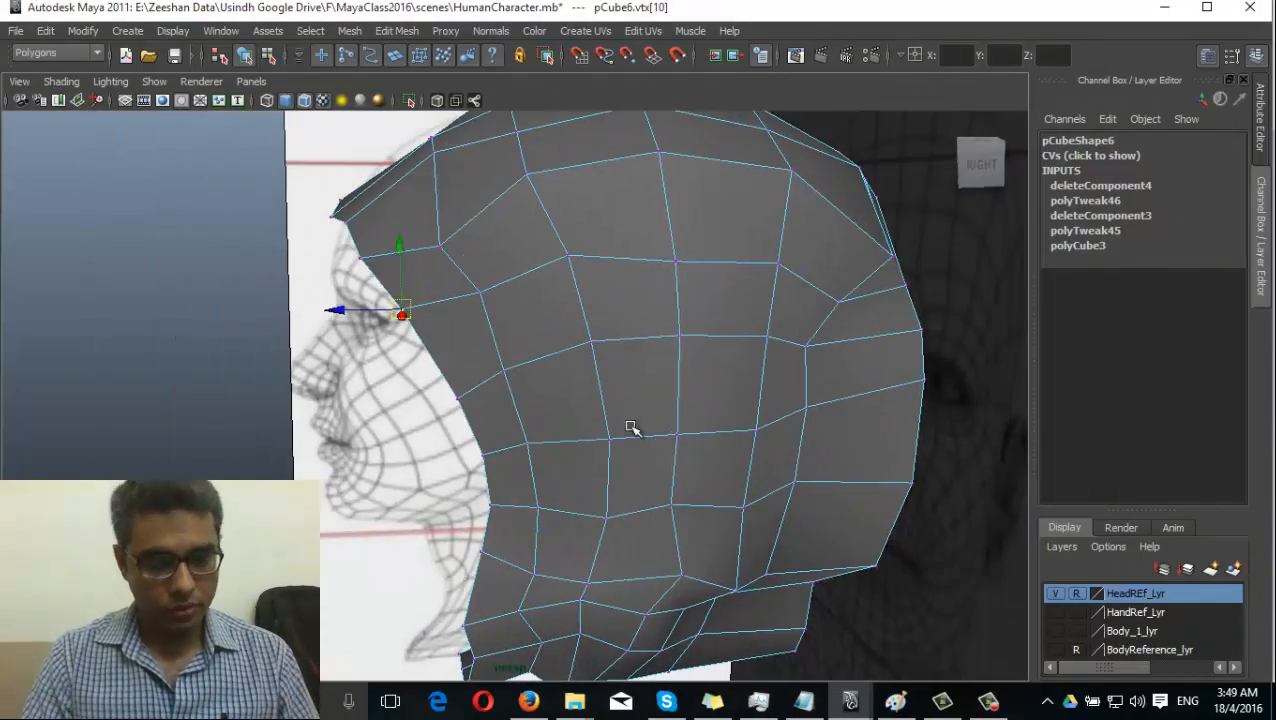